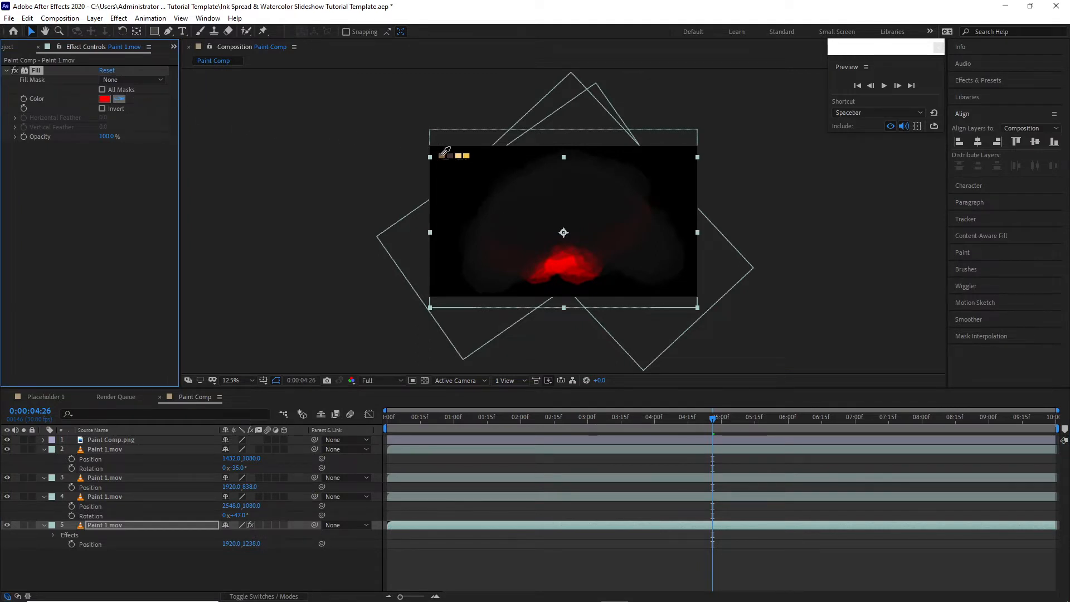
# - Sample the brown guide swatch for the bottom Paint 1.mov layer's Fill, and apply a Fill with the dark purple swatch to layer 4
pyautogui.click(442, 156)
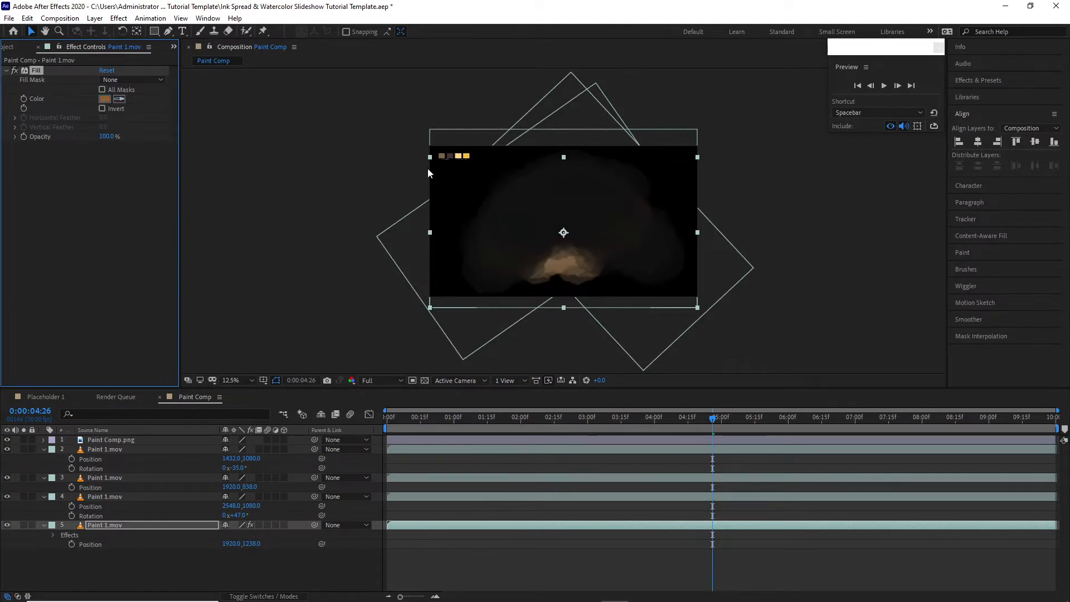
pyautogui.click(136, 496)
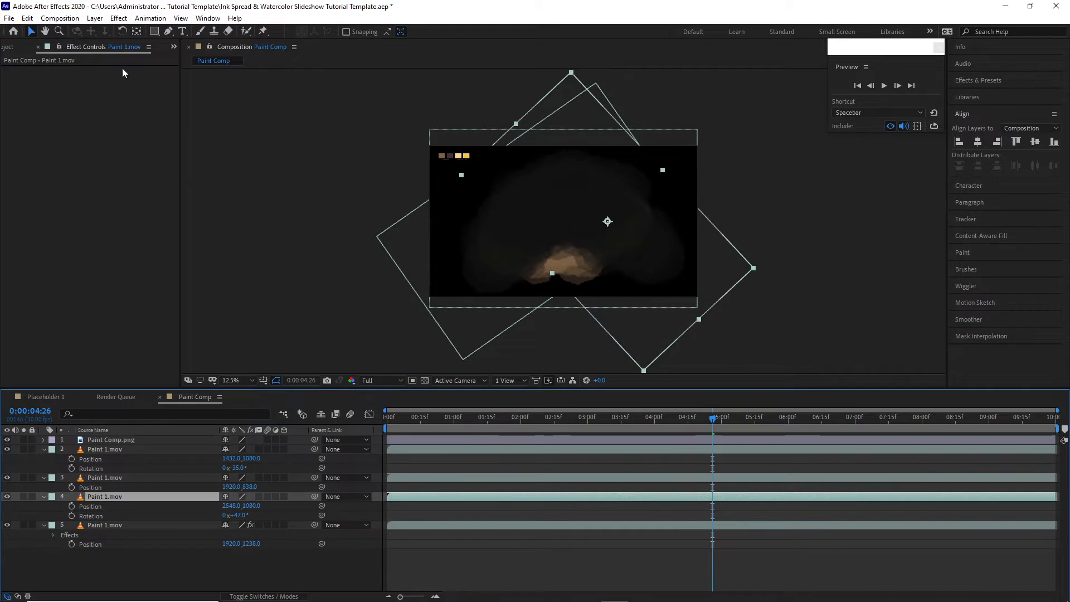
pyautogui.click(118, 18)
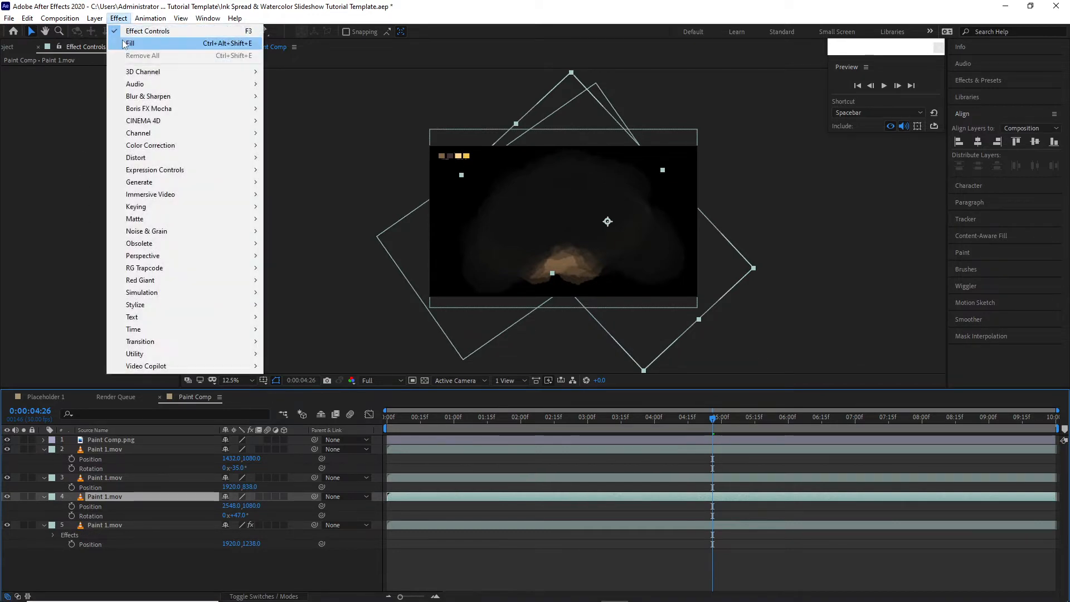
pyautogui.click(128, 44)
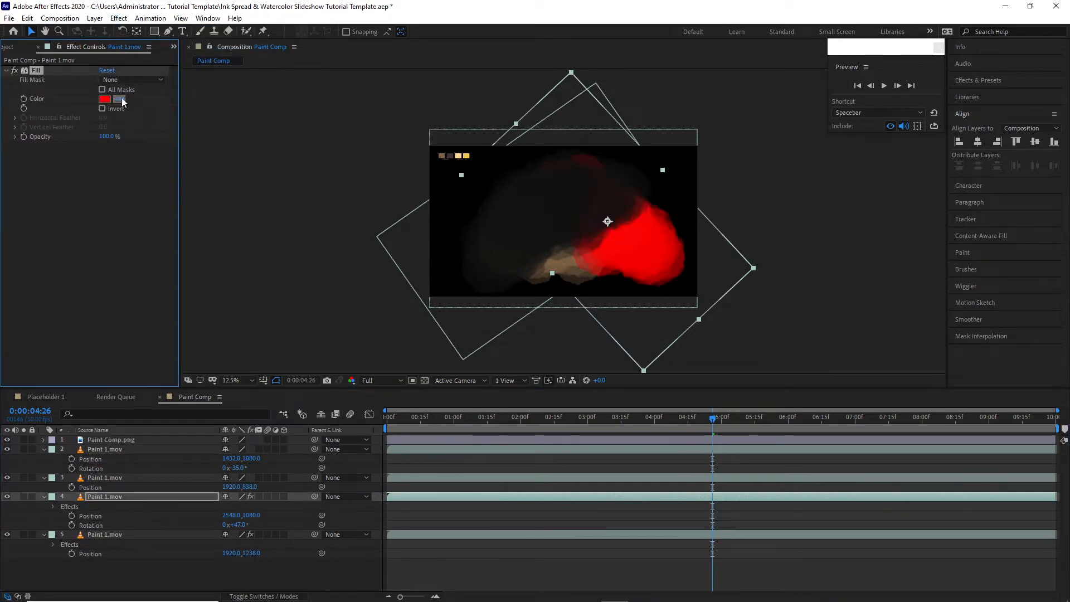
pyautogui.click(121, 100)
pyautogui.click(447, 155)
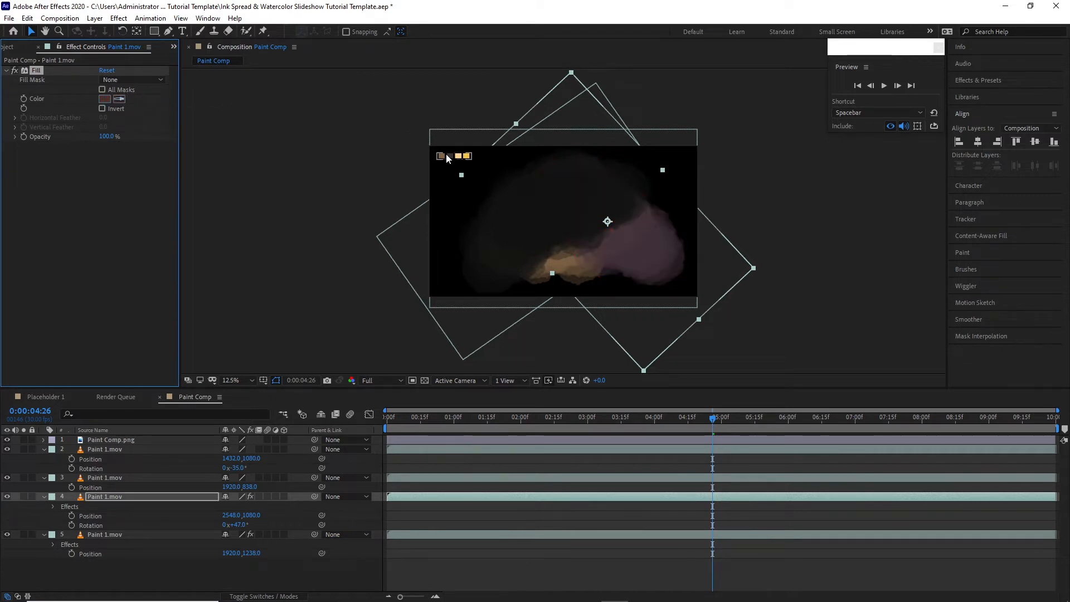
# - Apply a Fill effect to the Paint 1.mov layer 3 and sample the light peach guide swatch as its color
pyautogui.click(188, 477)
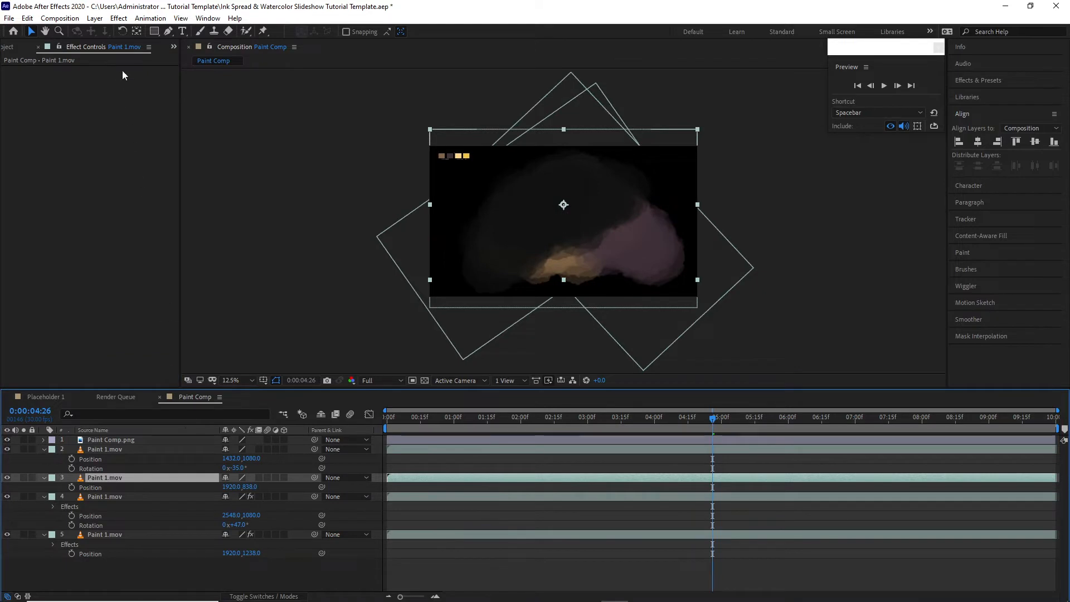
pyautogui.click(119, 17)
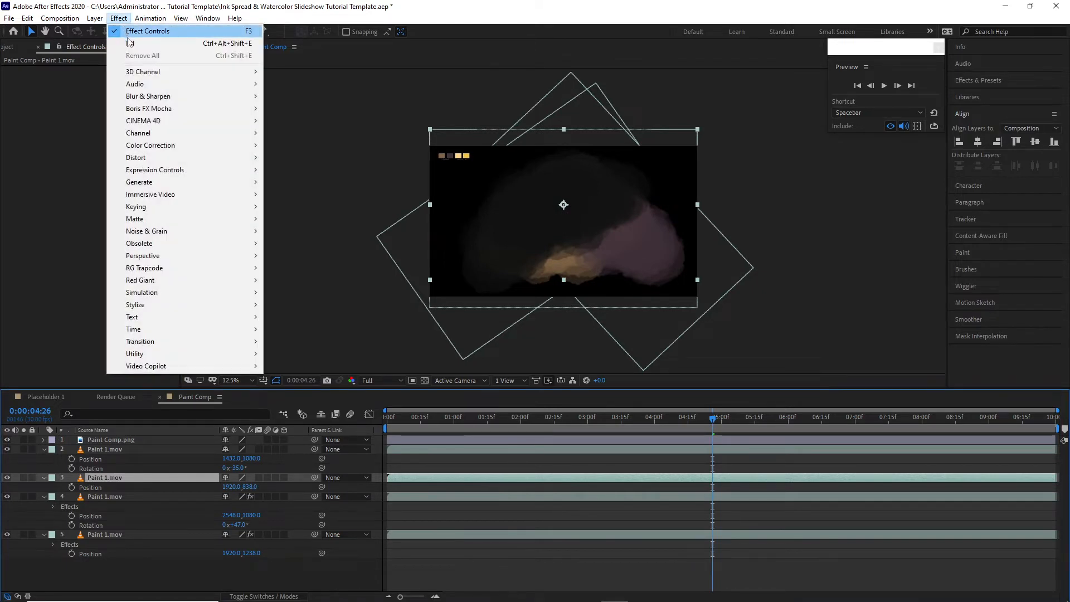
pyautogui.click(129, 43)
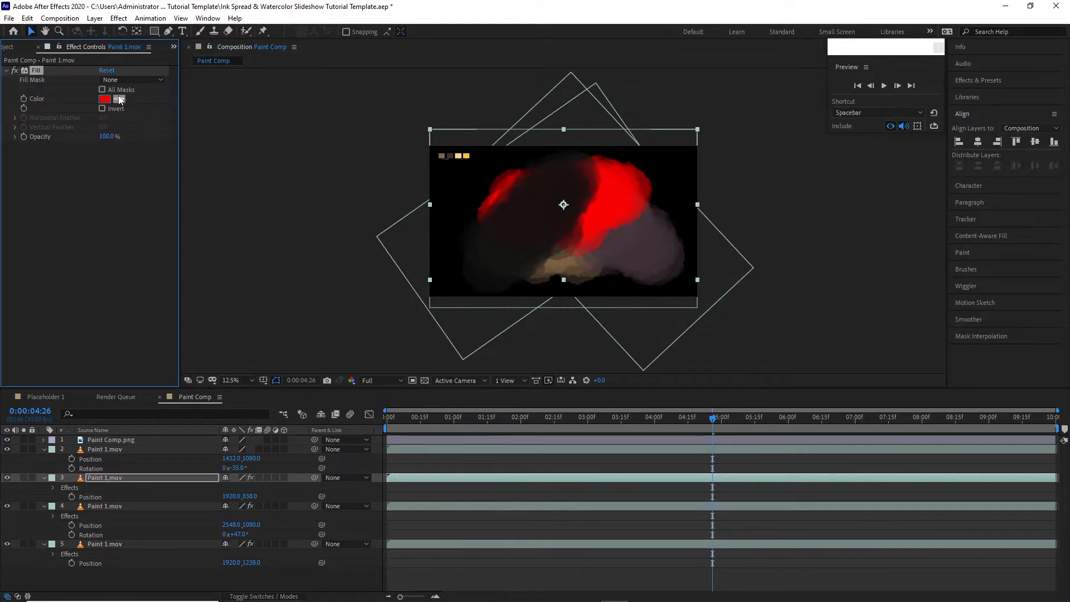
pyautogui.click(459, 157)
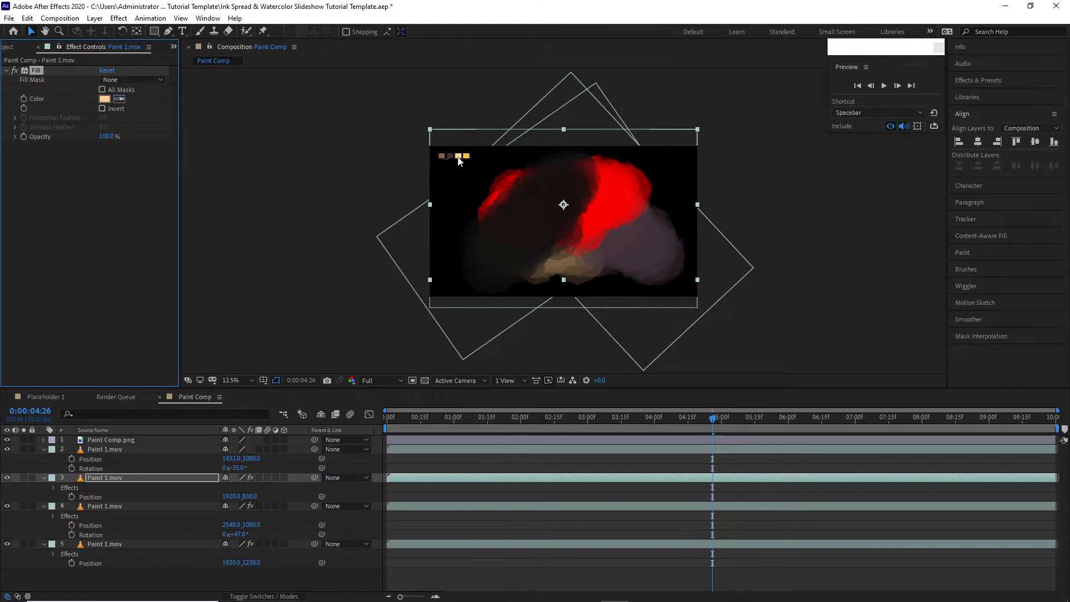
# - Apply a Fill effect to the Paint 1.mov layer 2 and sample the yellow guide swatch as its color
pyautogui.click(121, 449)
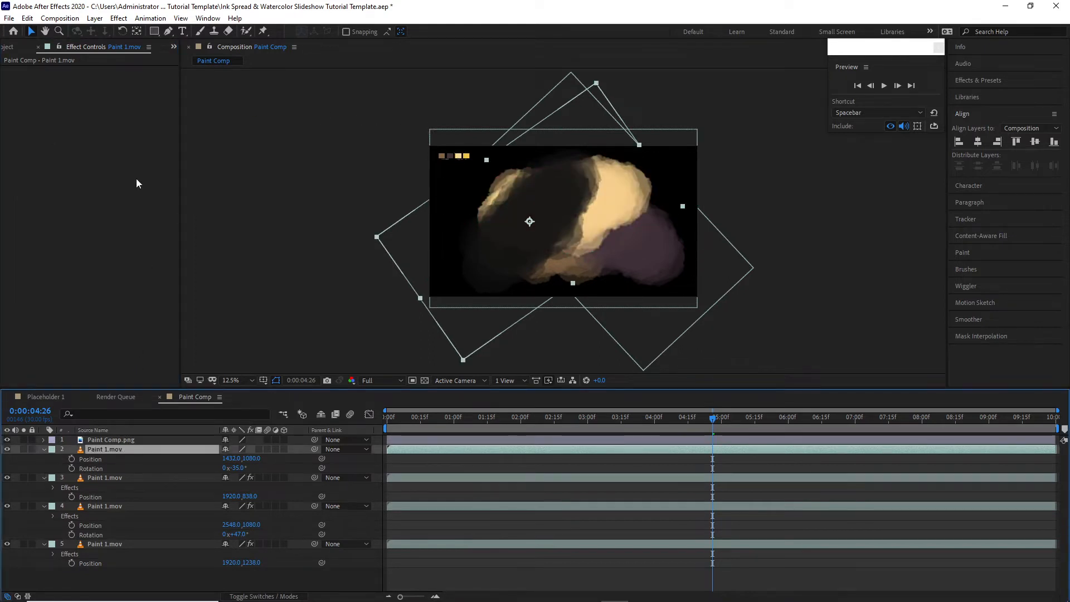
pyautogui.click(119, 18)
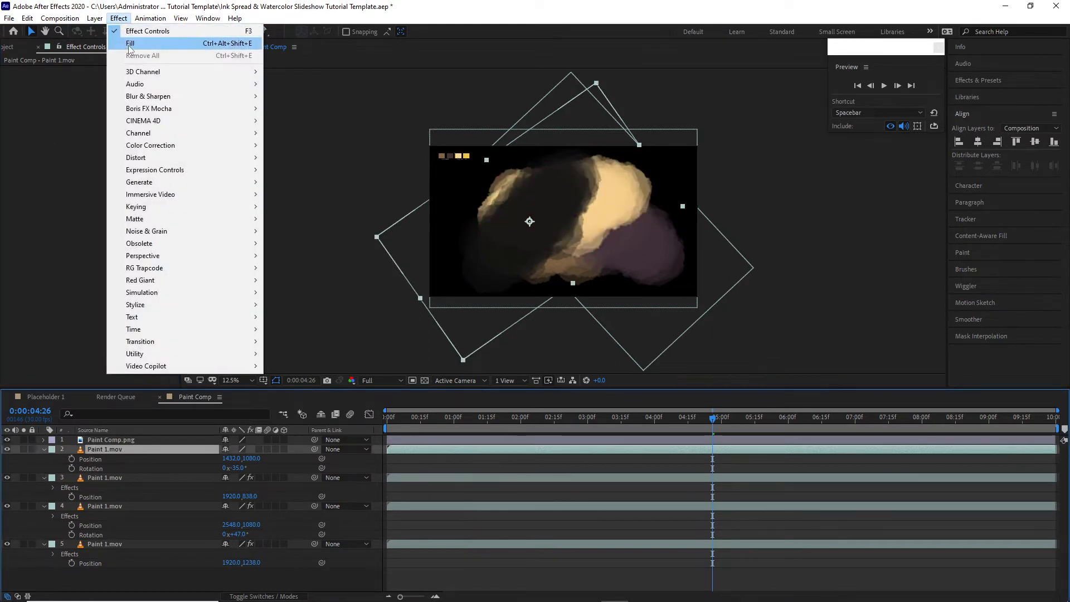
pyautogui.click(129, 43)
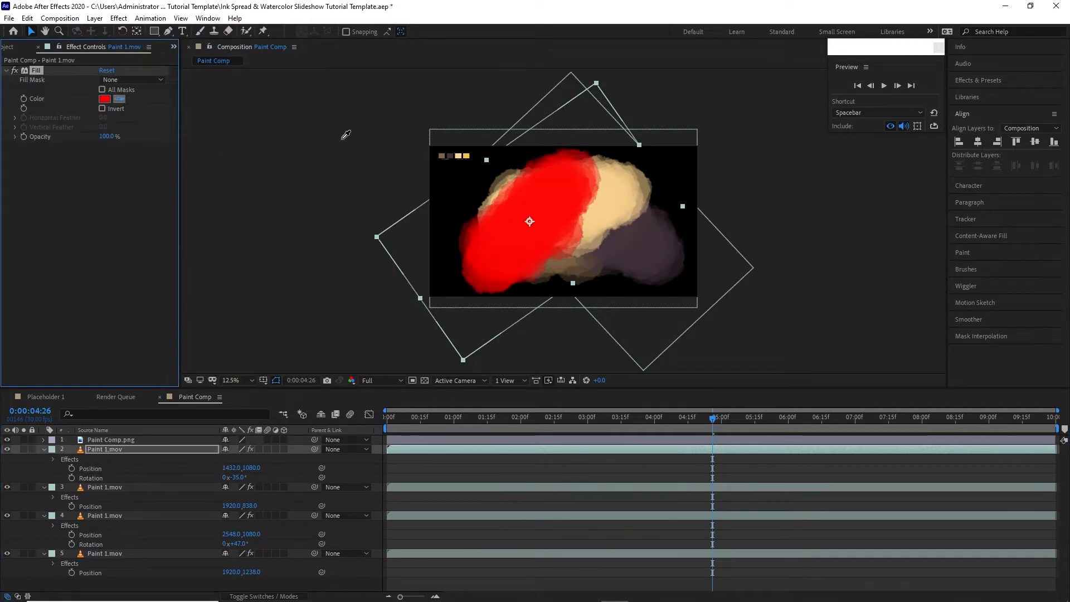
pyautogui.click(465, 156)
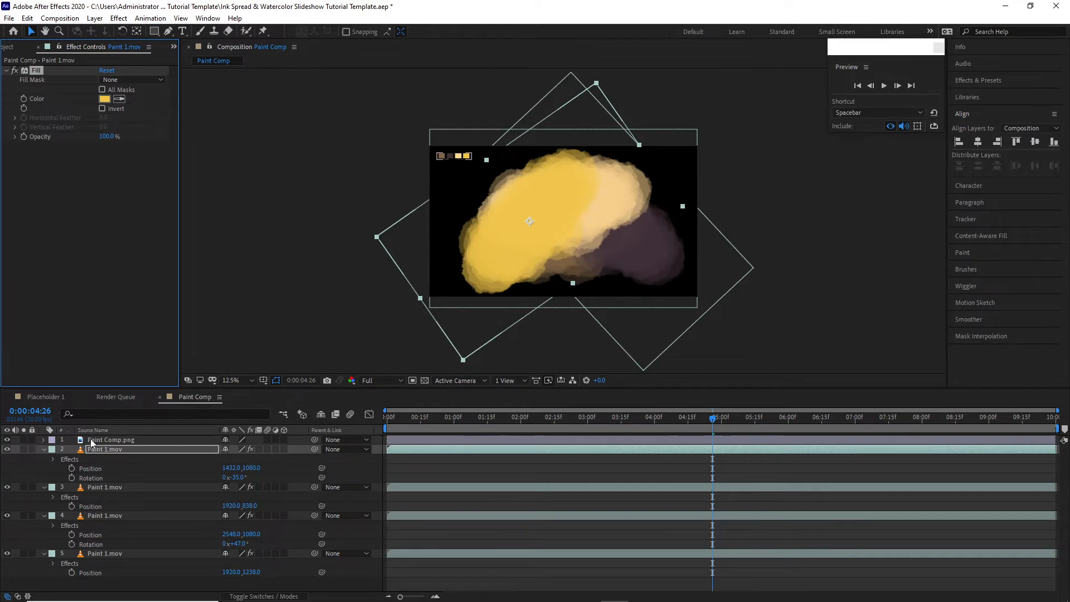
# - Collapse the expanded properties of all four Paint 1.mov layers in the Paint Comp timeline
pyautogui.click(44, 449)
pyautogui.click(44, 458)
pyautogui.click(44, 469)
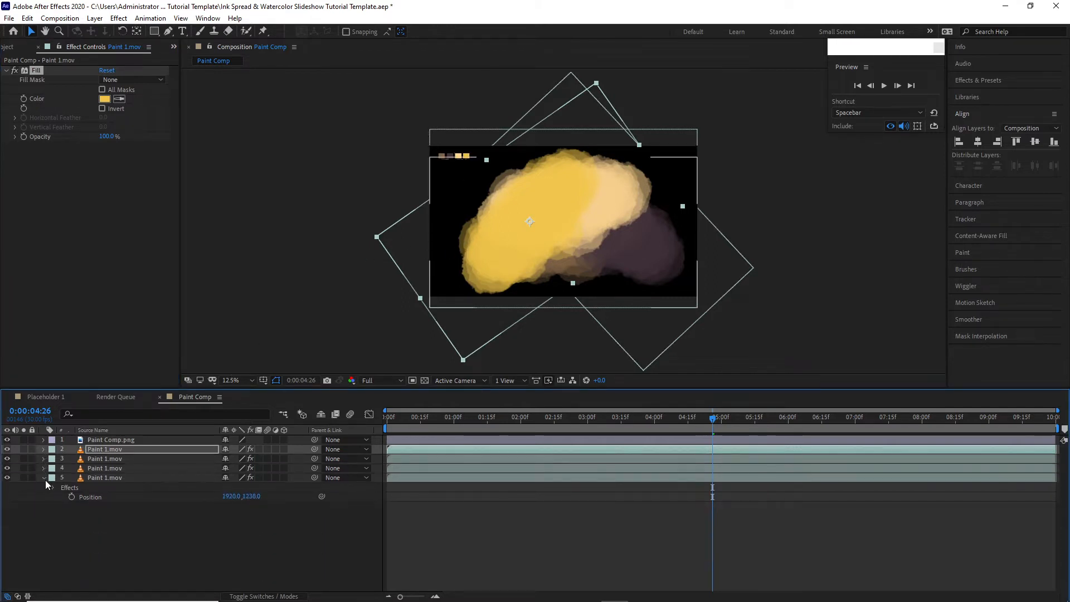
pyautogui.click(45, 478)
# - Show the project items, collapse the Rendered Alpha, Footage and Assets folders, and clear the selection
pyautogui.hotkey('ctrl', '0')
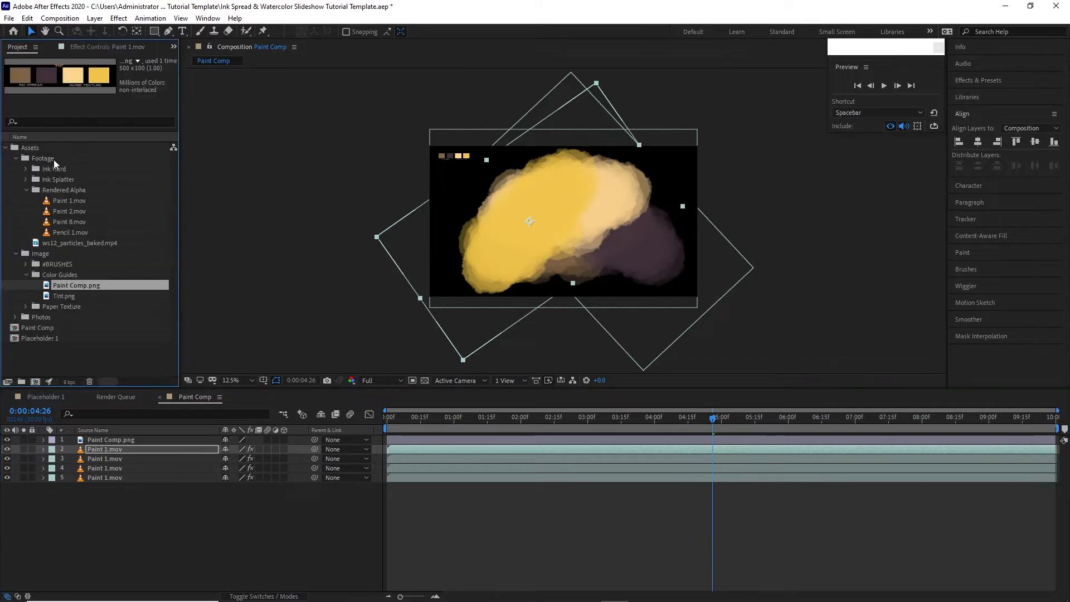
pyautogui.click(26, 190)
pyautogui.click(15, 158)
pyautogui.click(5, 148)
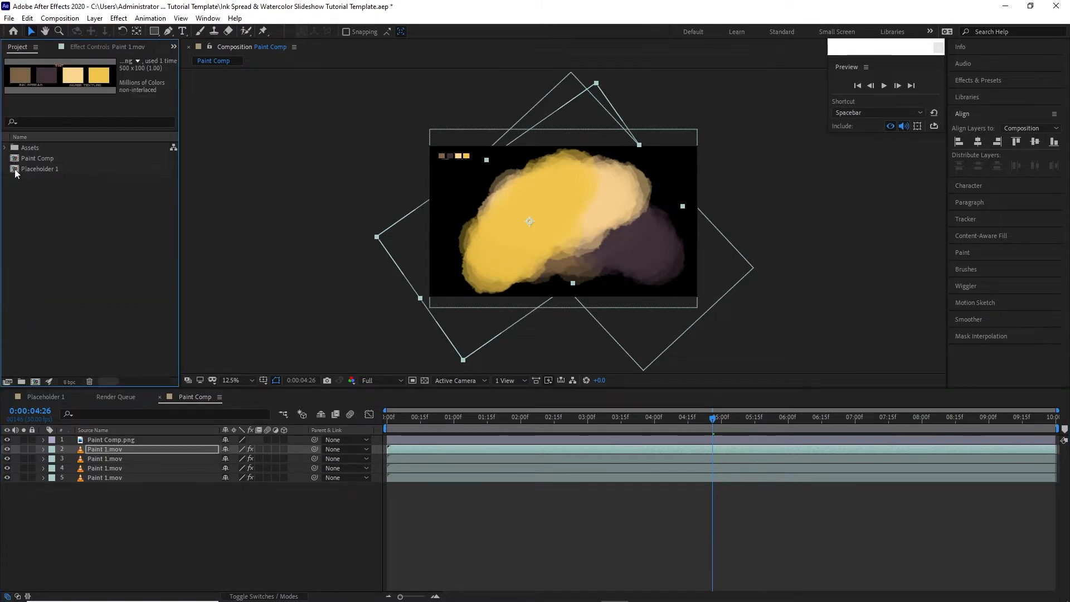
pyautogui.click(160, 305)
# - Preview the colored paint animation in Paint Comp from the first frame
pyautogui.click(393, 416)
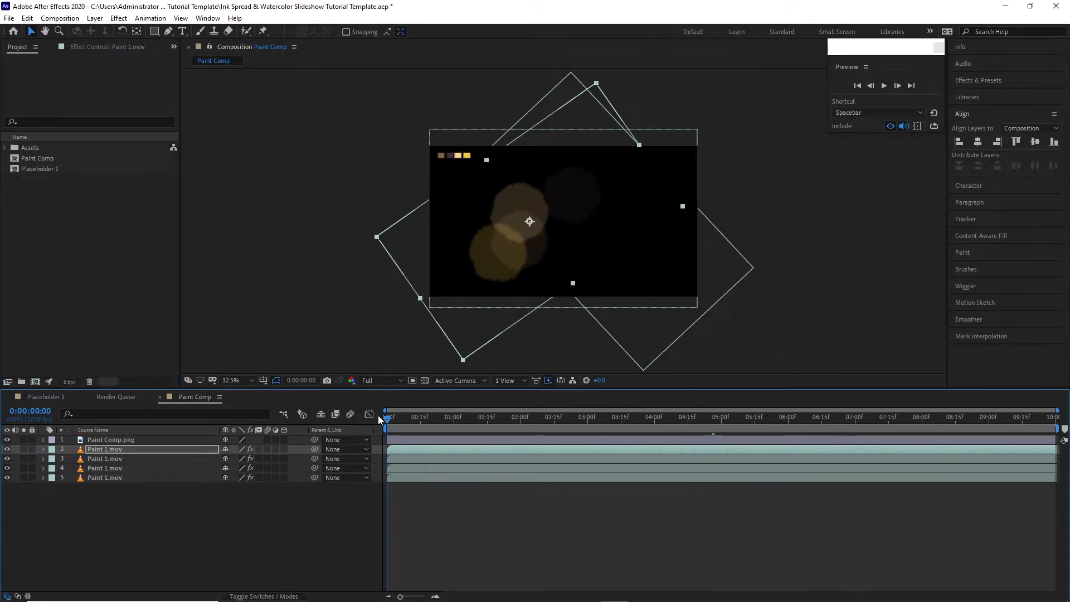
pyautogui.click(883, 86)
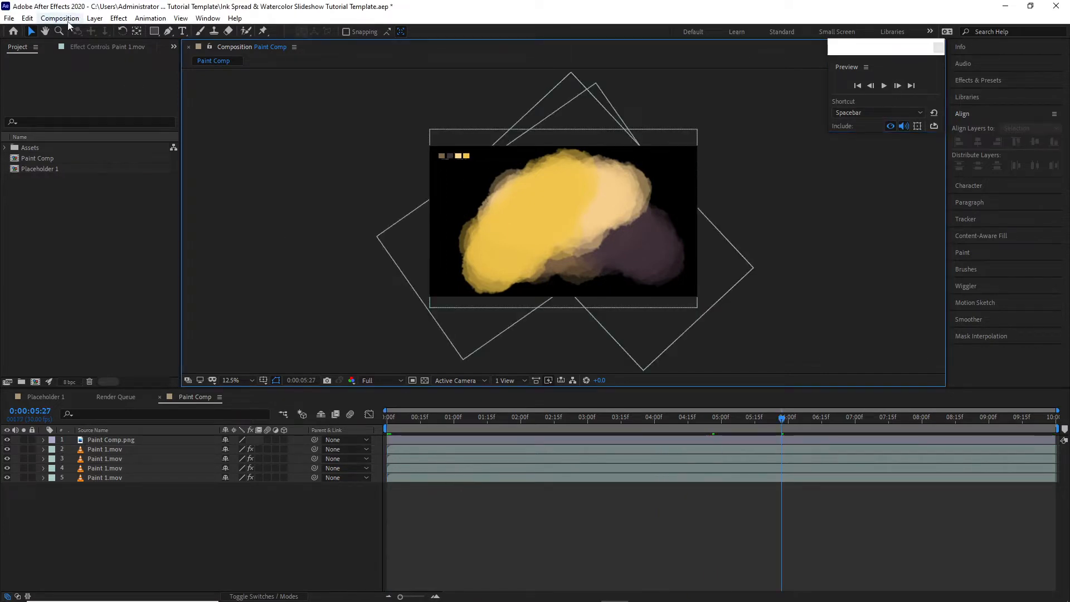
# - Create a new composition named Placeholder Comp and add Placeholder 1 to it with Paint Comp layered above
pyautogui.click(60, 18)
pyautogui.click(84, 31)
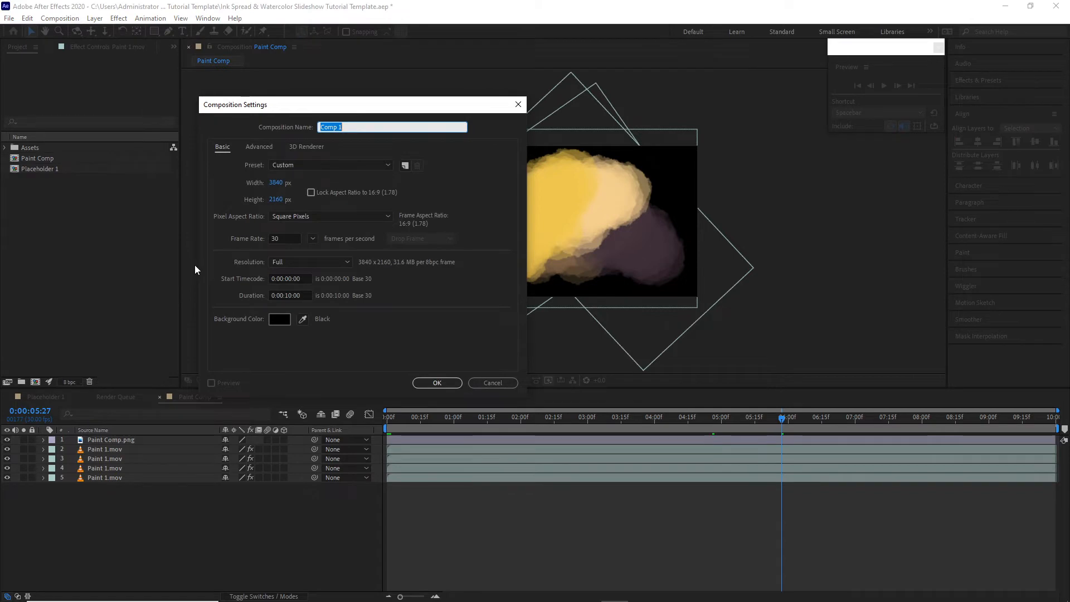
pyautogui.write('Plac')
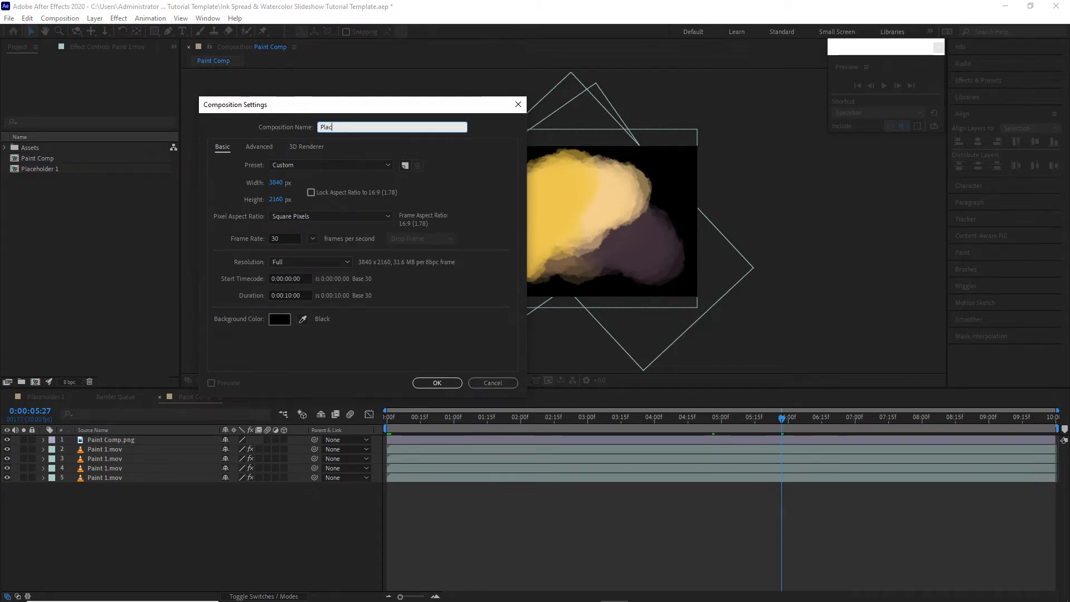
pyautogui.write('eholder Comp')
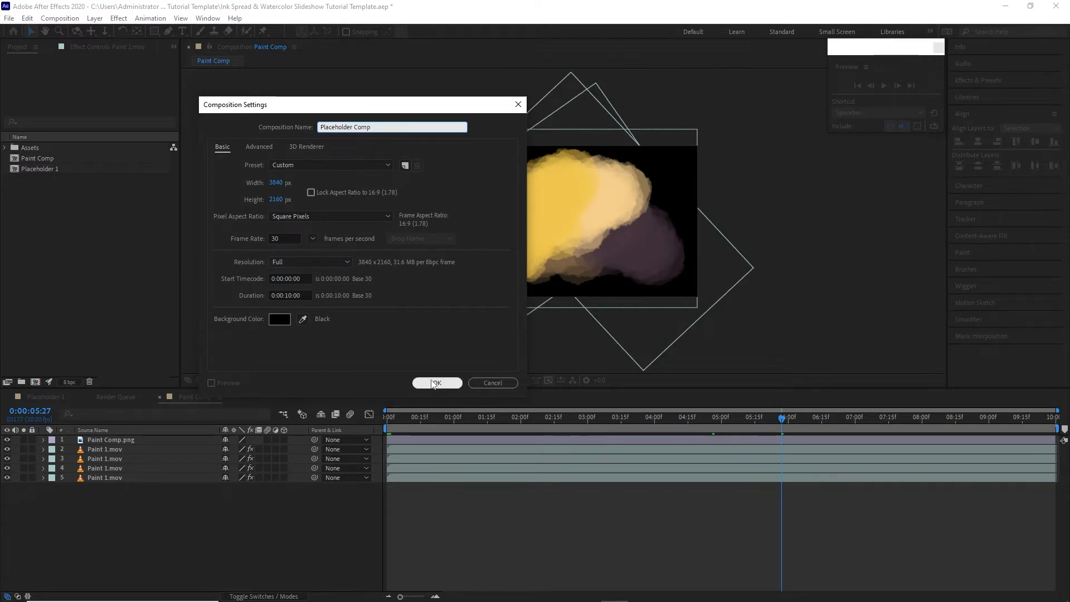
pyautogui.click(433, 383)
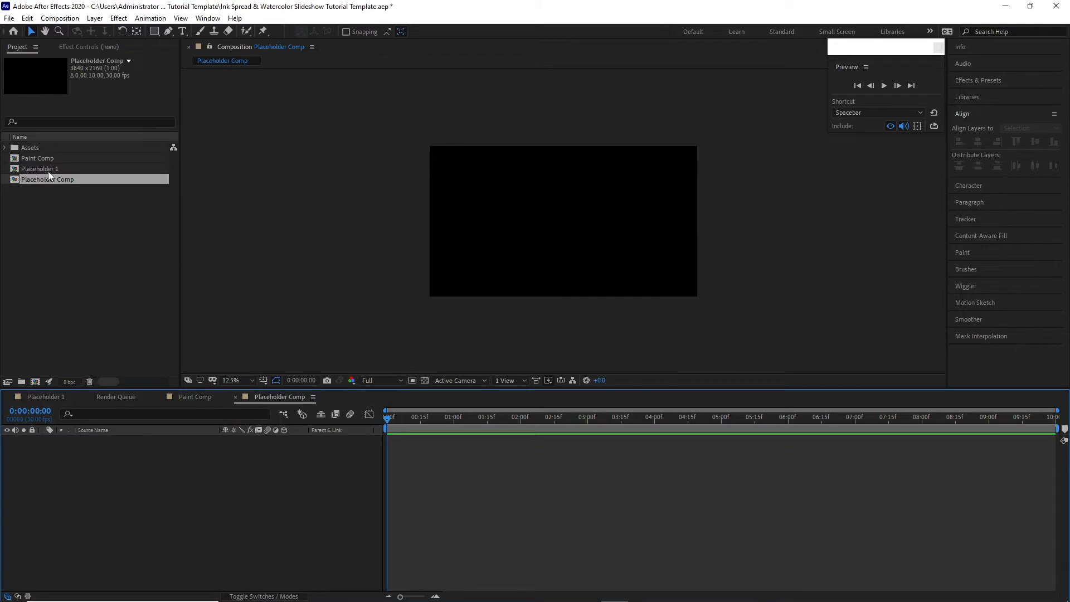
pyautogui.moveTo(48, 170); pyautogui.dragTo(149, 456)
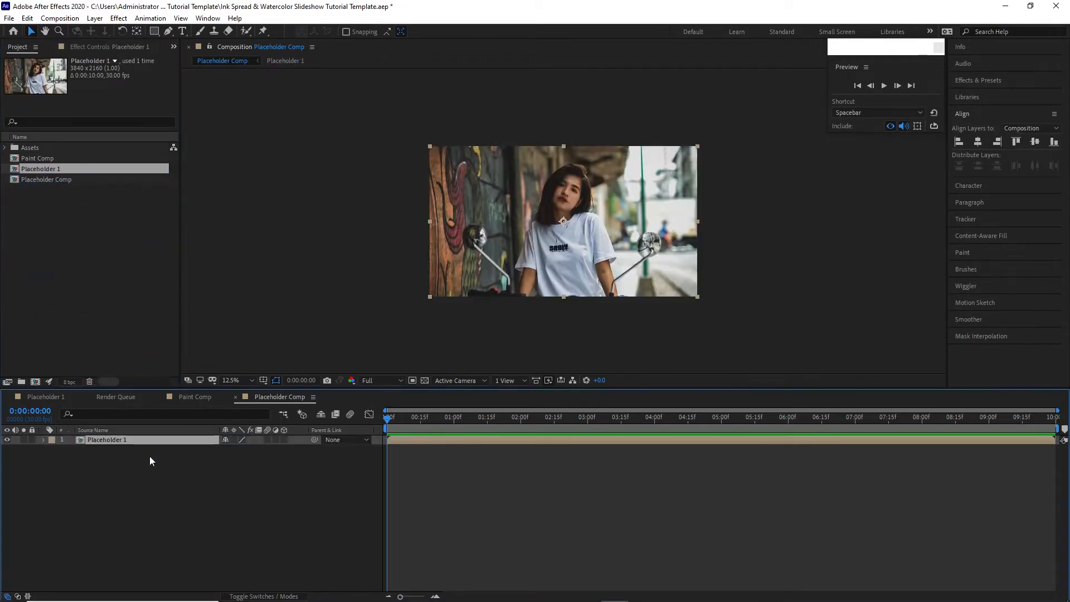
pyautogui.moveTo(41, 160); pyautogui.dragTo(95, 438)
# - Apply the Cartoon effect to the Placeholder 1 layer and set its Render option to Fill
pyautogui.click(185, 449)
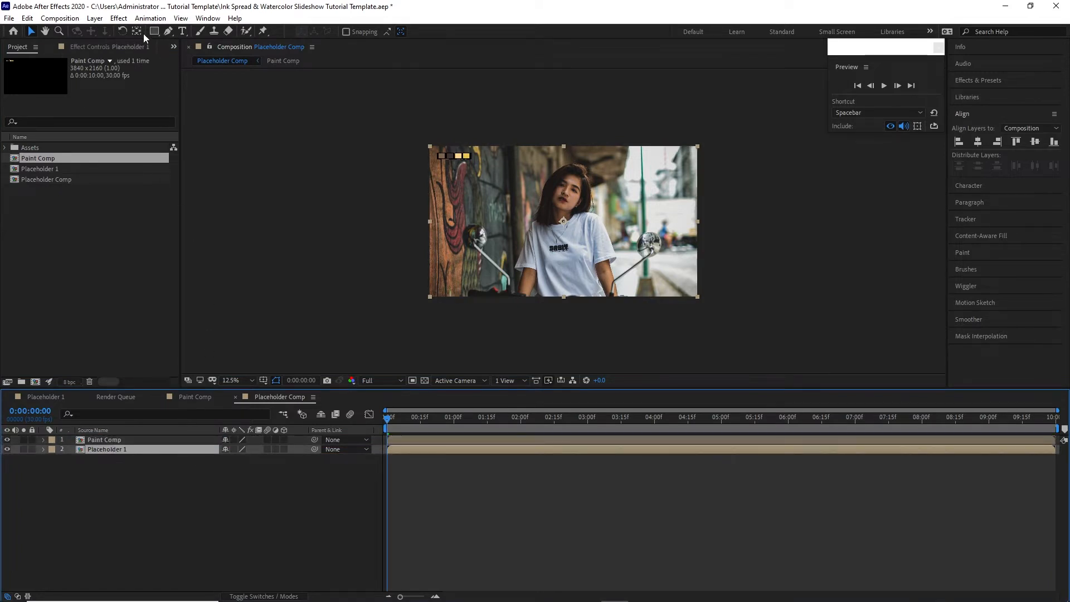
pyautogui.click(118, 18)
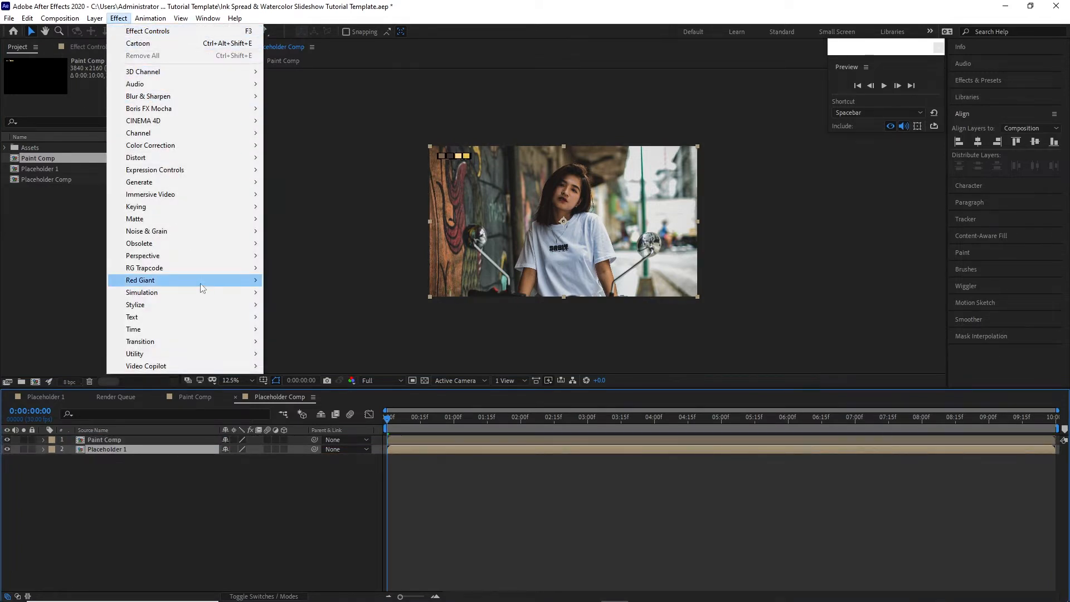
pyautogui.moveTo(210, 306)
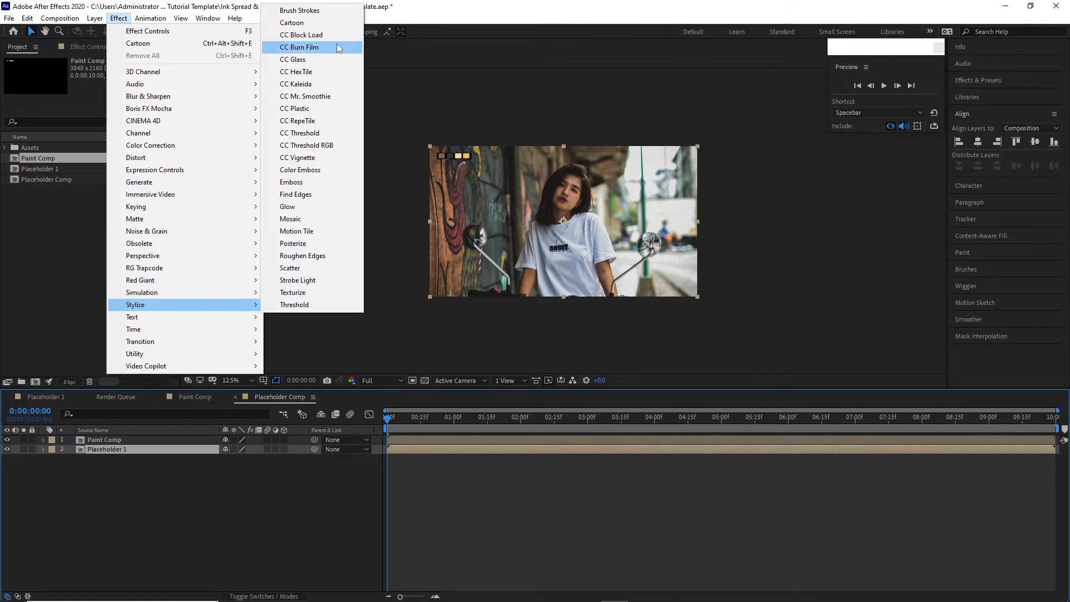
pyautogui.click(292, 22)
pyautogui.click(125, 80)
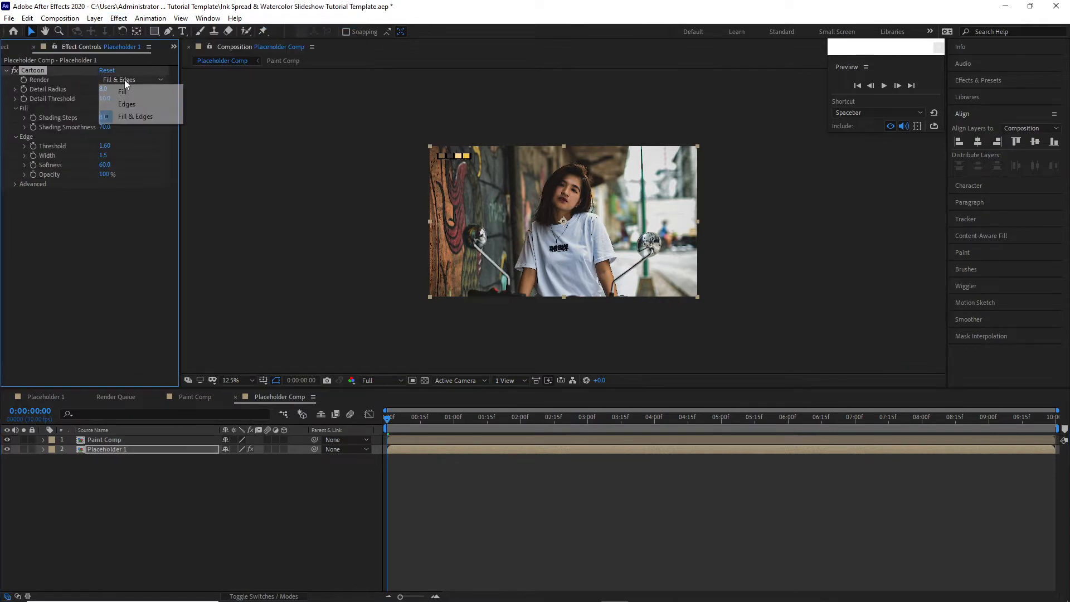
pyautogui.click(123, 91)
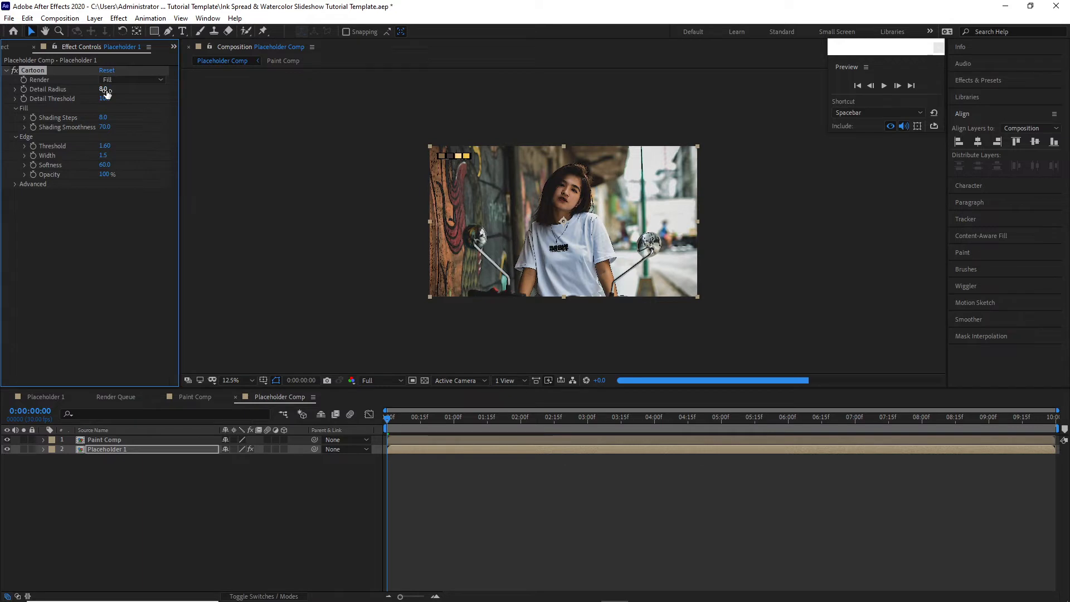
# - Set the Cartoon effect's Detail Radius to 20, Shading Steps to 7 and Shading Smoothness to 65
pyautogui.click(103, 89)
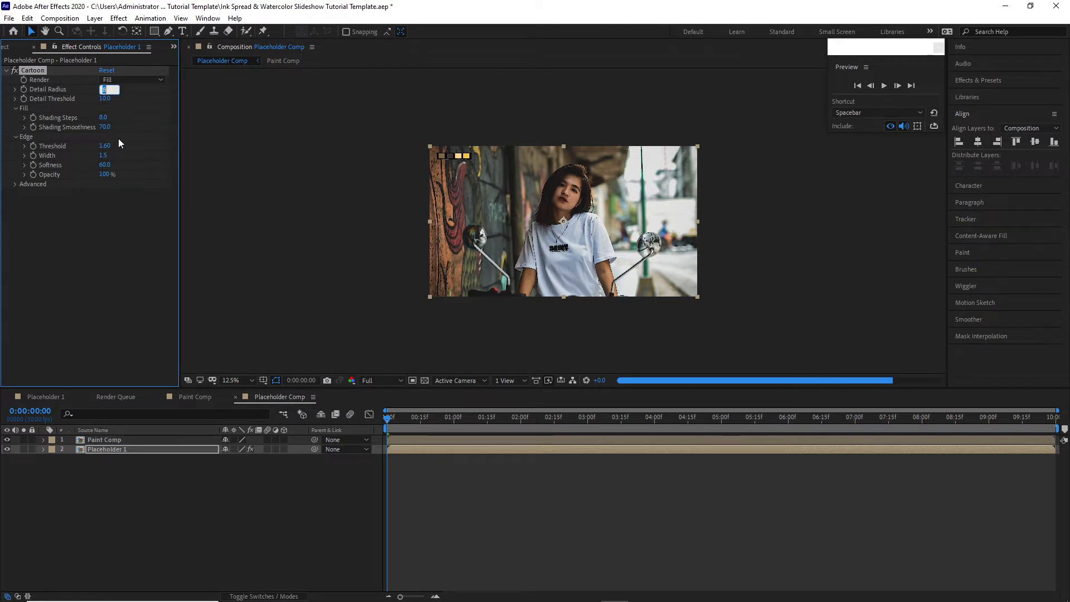
pyautogui.write('20')
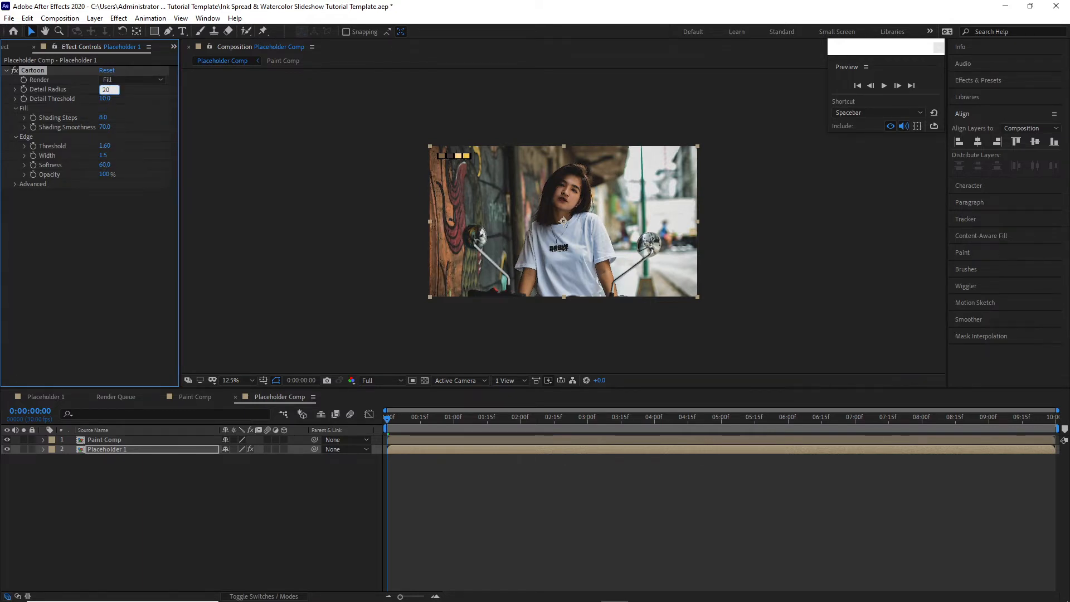
pyautogui.click(105, 118)
pyautogui.write('7')
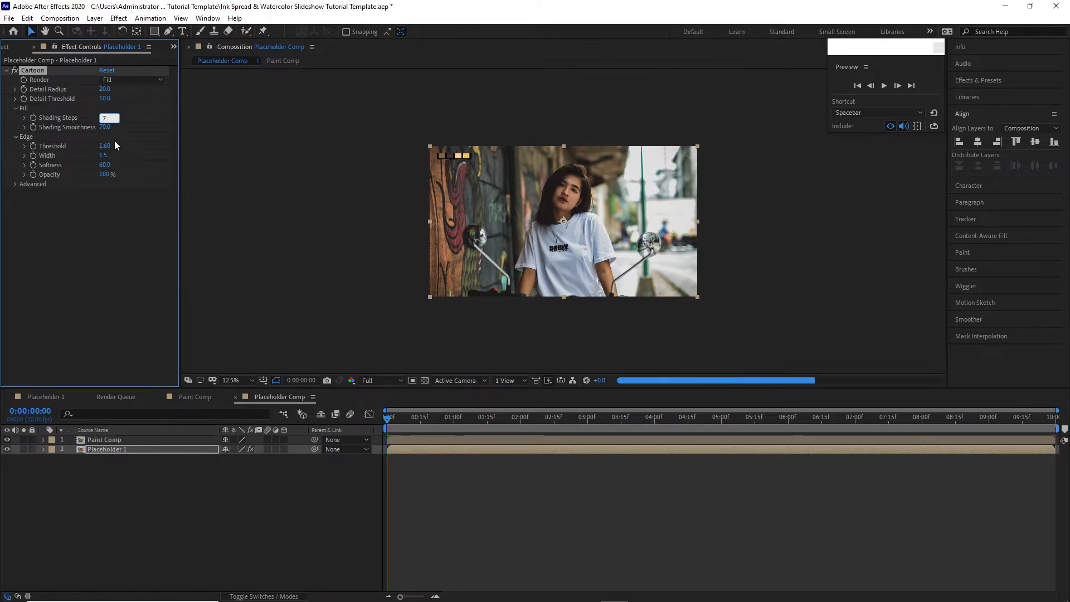
pyautogui.press('Tab')
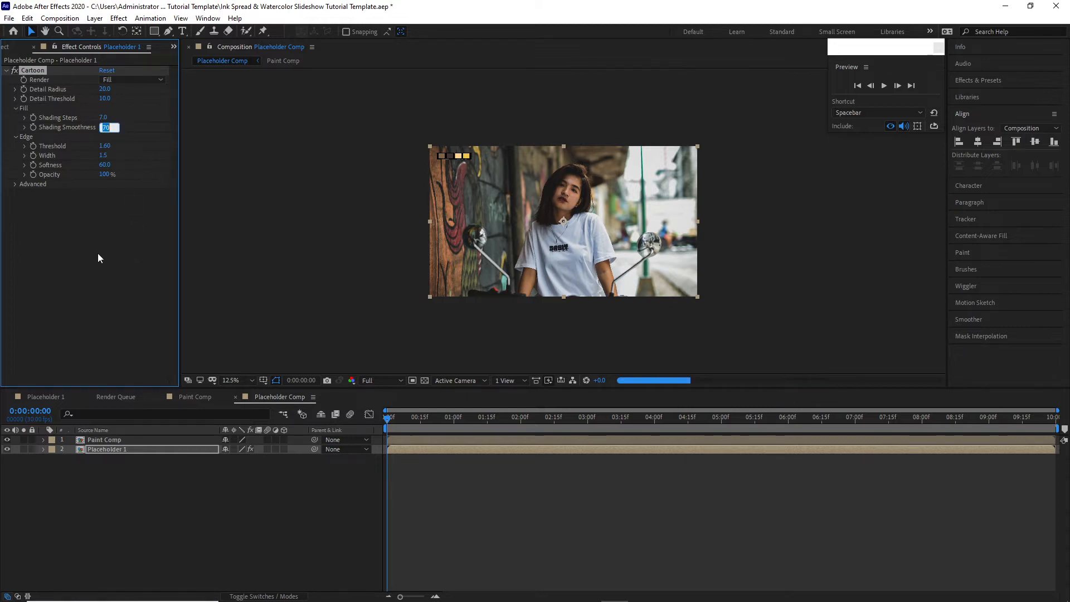
pyautogui.write('65')
pyautogui.press('Return')
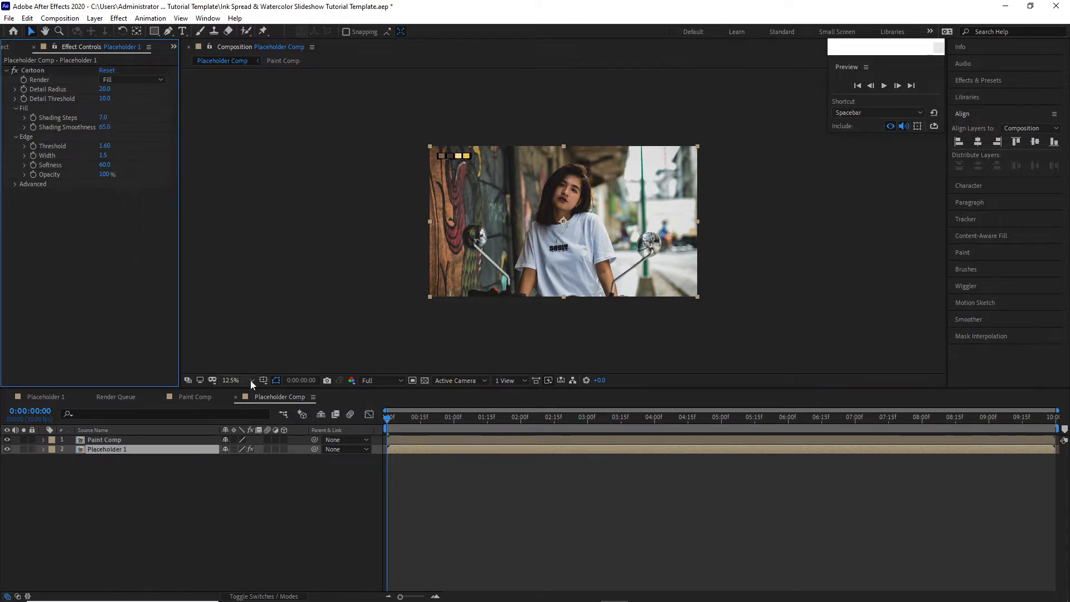
# - Apply Find Edges to Placeholder 1, keyframe Blend With Original at the first frame, and set it to 100% at 0:00:00:20
pyautogui.click(119, 18)
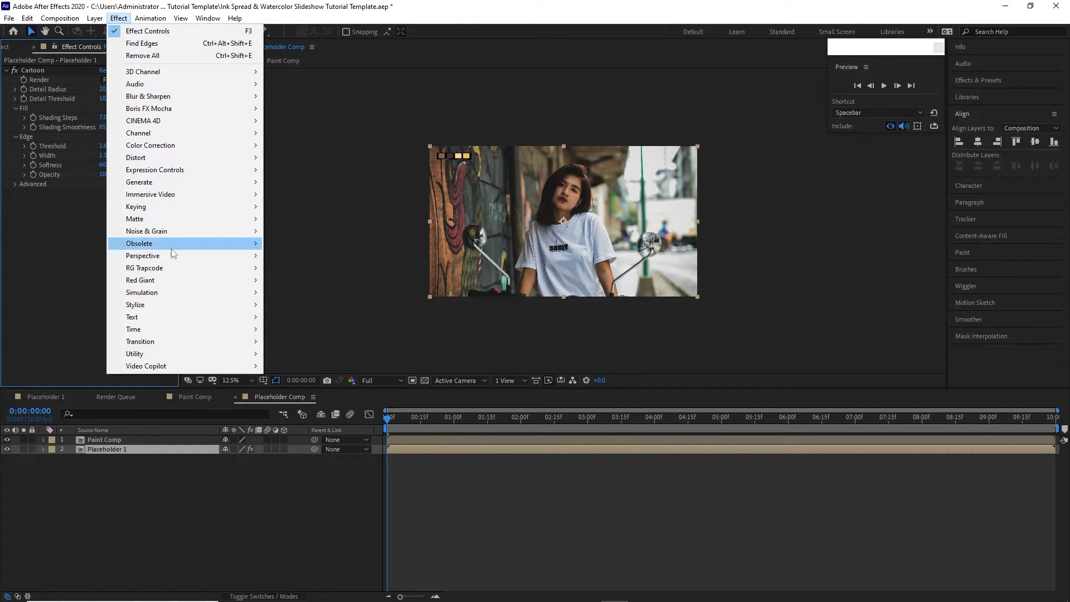
pyautogui.moveTo(184, 304)
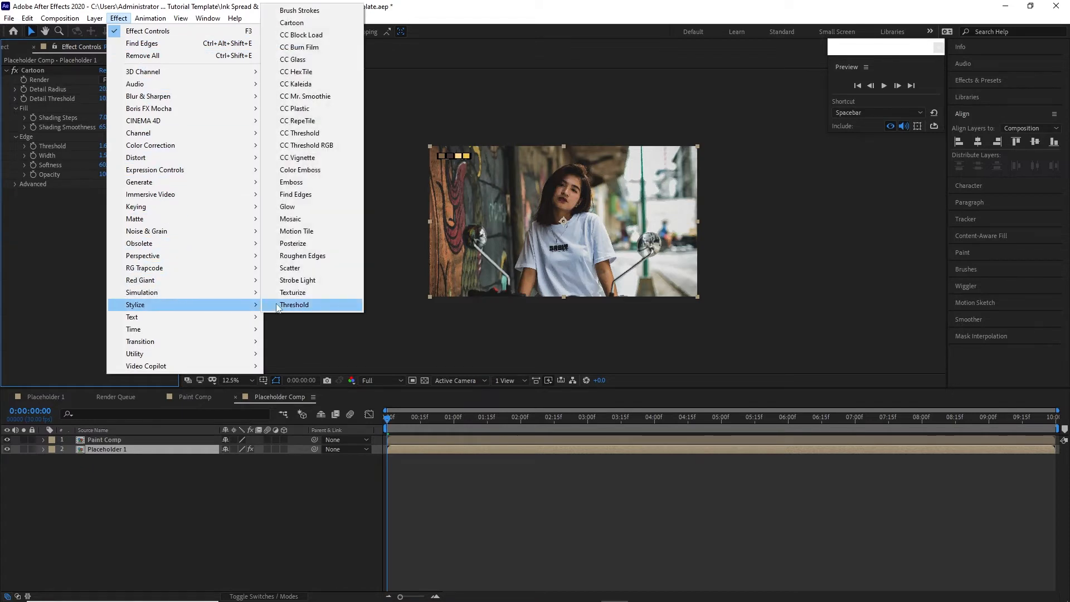
pyautogui.click(304, 195)
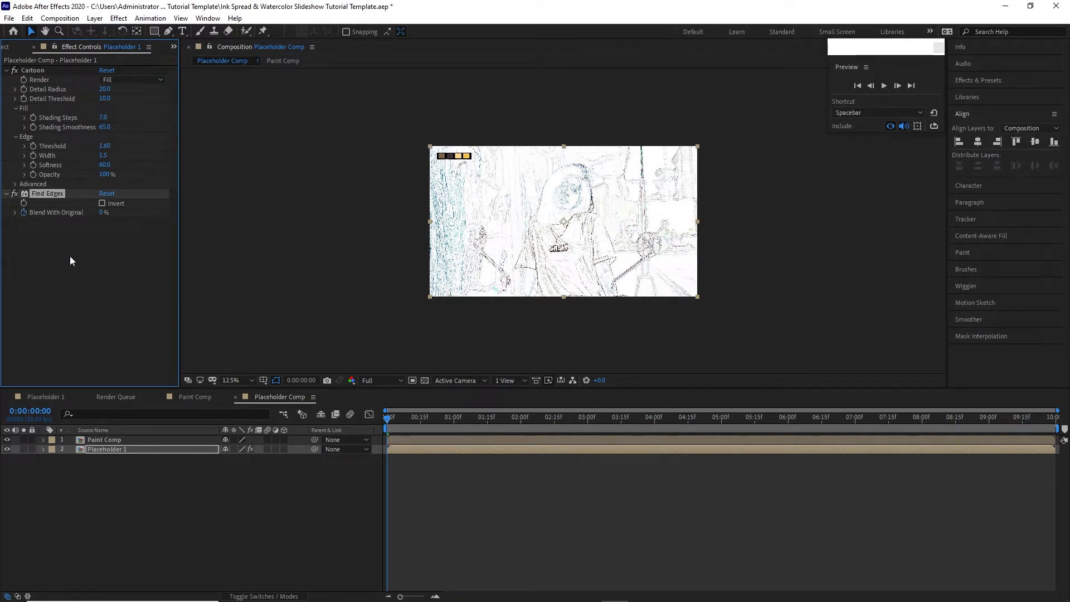
pyautogui.click(92, 292)
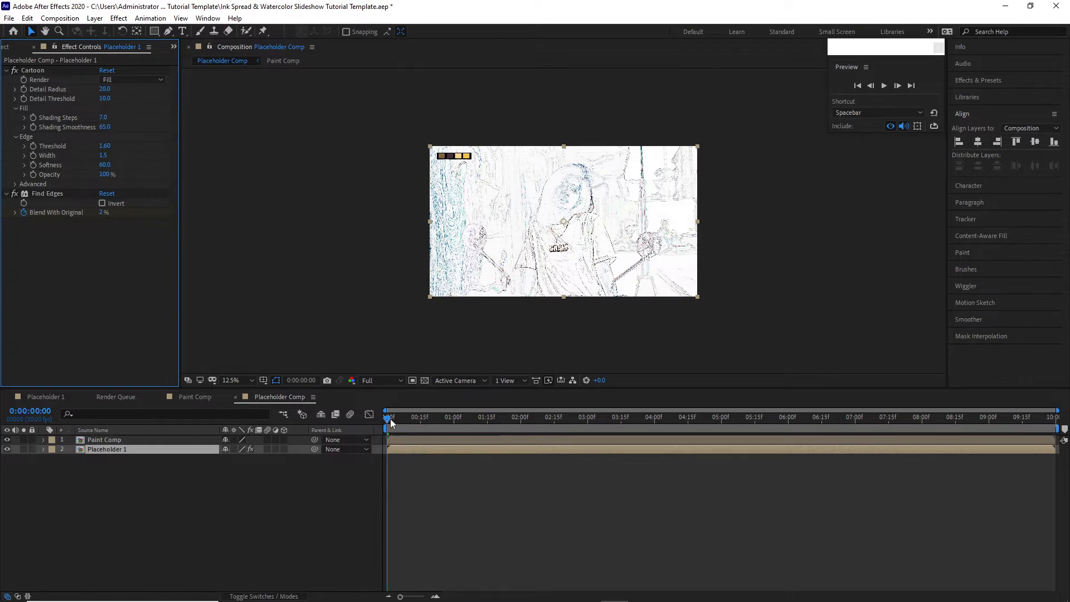
pyautogui.moveTo(390, 419); pyautogui.dragTo(423, 429)
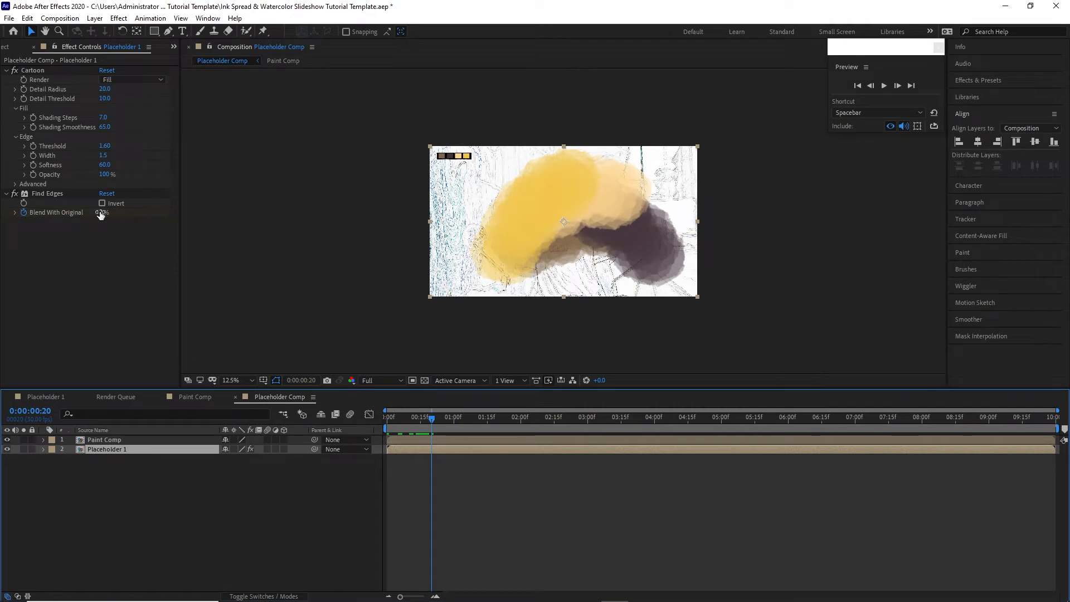
pyautogui.moveTo(102, 212); pyautogui.dragTo(188, 229)
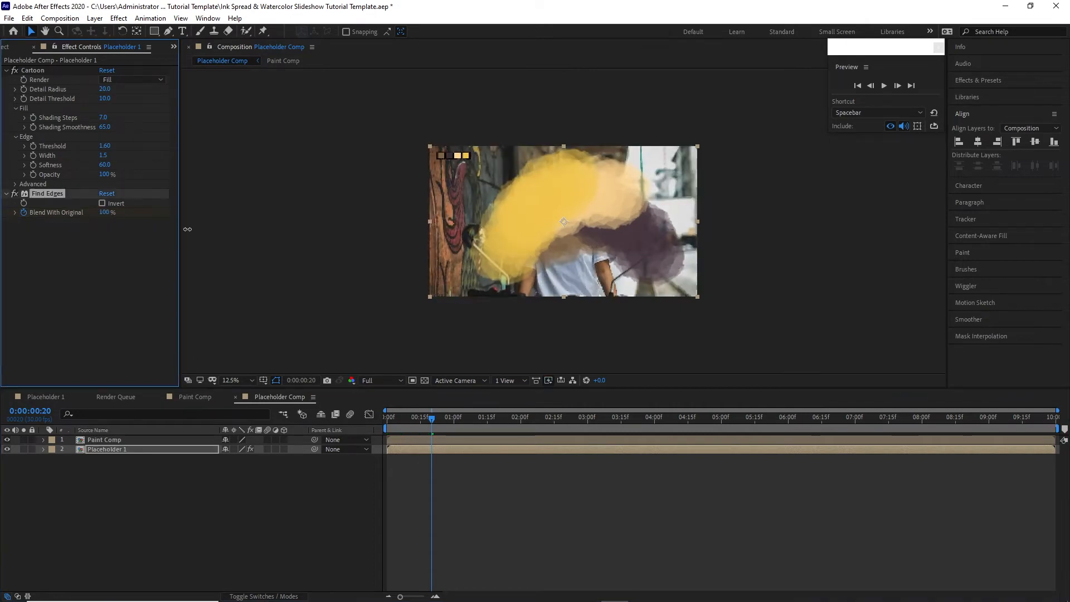
# - Make the Paint Comp layer start at 0:00:00:21 in Placeholder Comp
pyautogui.click(433, 419)
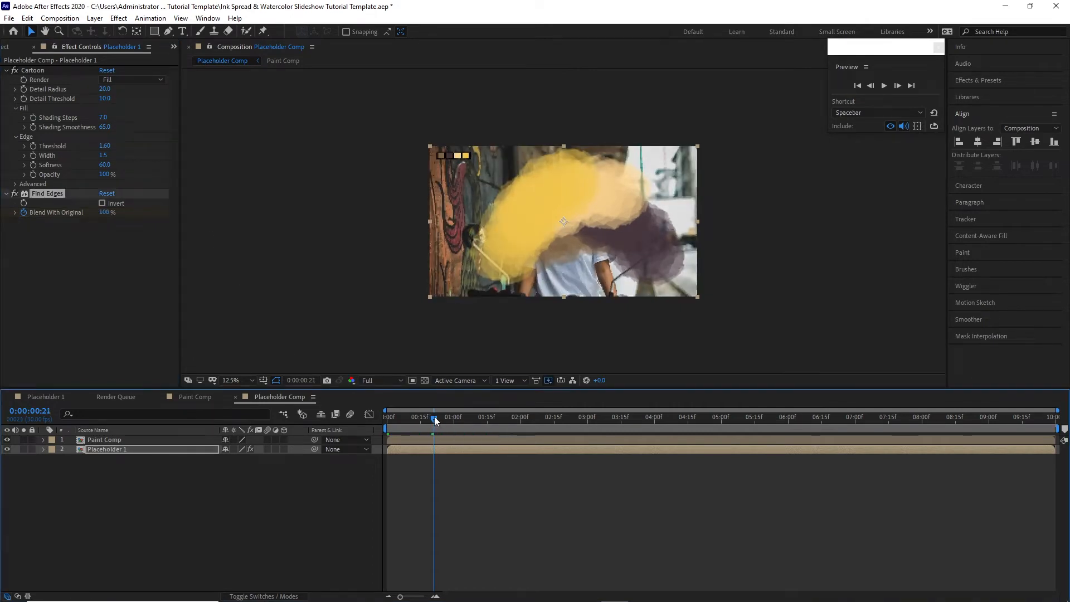
pyautogui.click(423, 443)
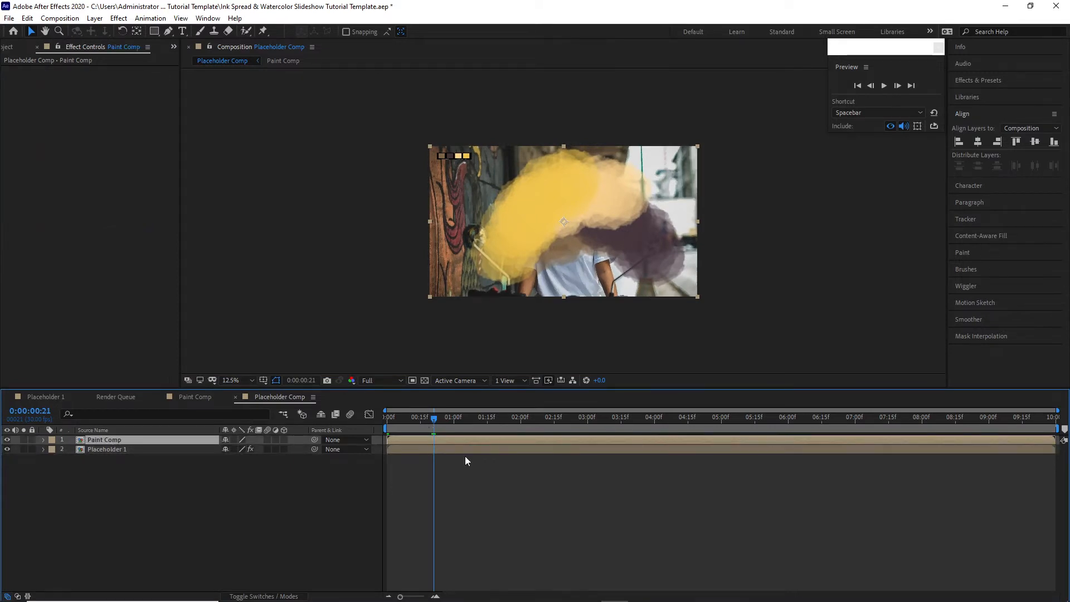
pyautogui.hotkey('alt', '[')
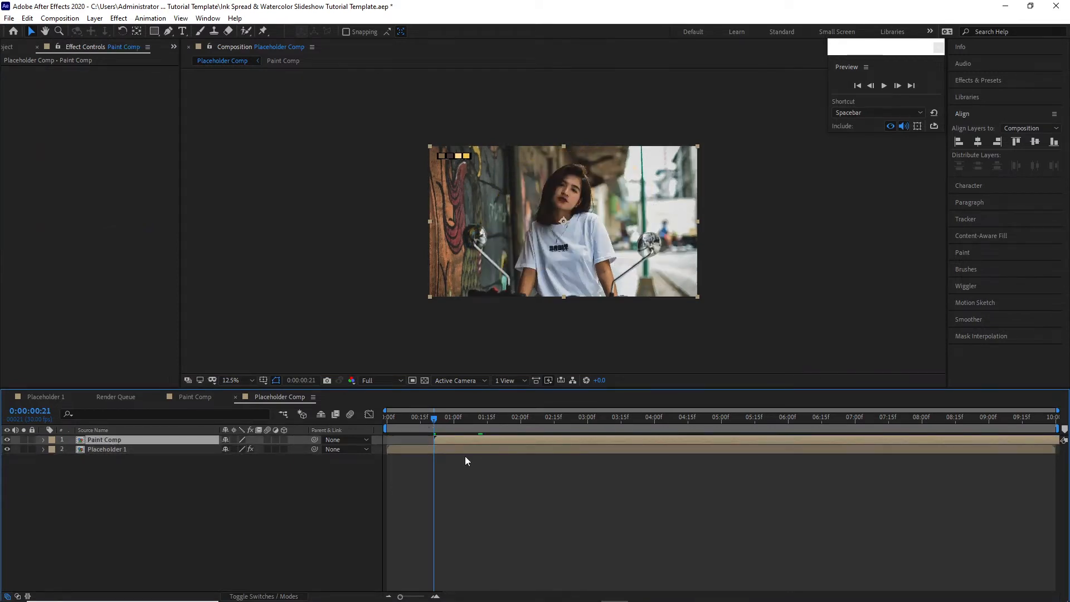
# - Set the Placeholder 1 layer's track matte to Alpha Matte "Paint Comp" and check the reveal around 0:00:01:20
pyautogui.click(273, 596)
pyautogui.click(298, 450)
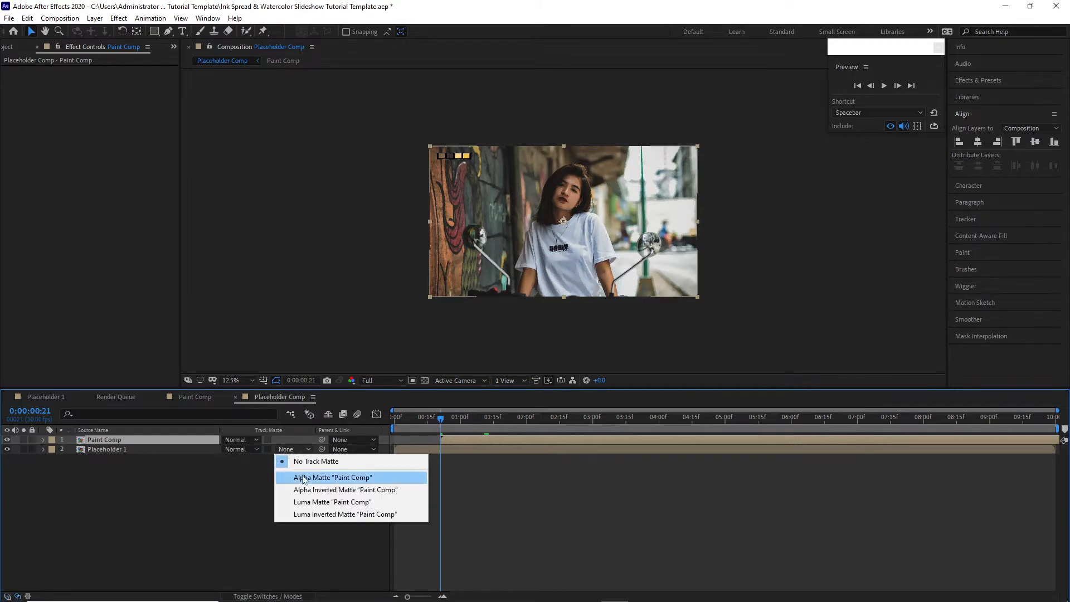
pyautogui.click(306, 479)
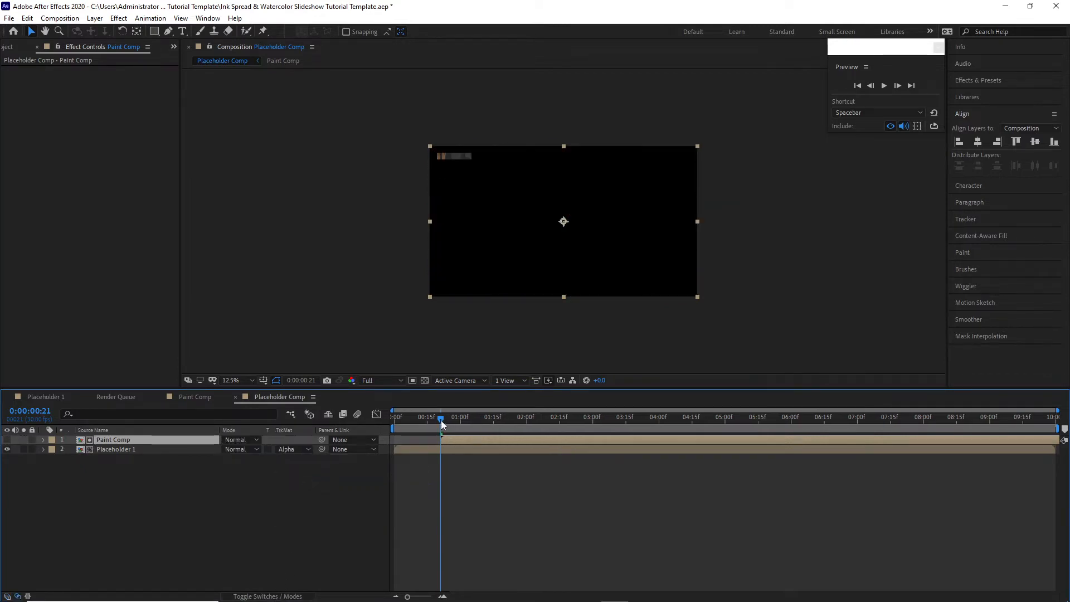
pyautogui.moveTo(440, 420); pyautogui.dragTo(504, 440)
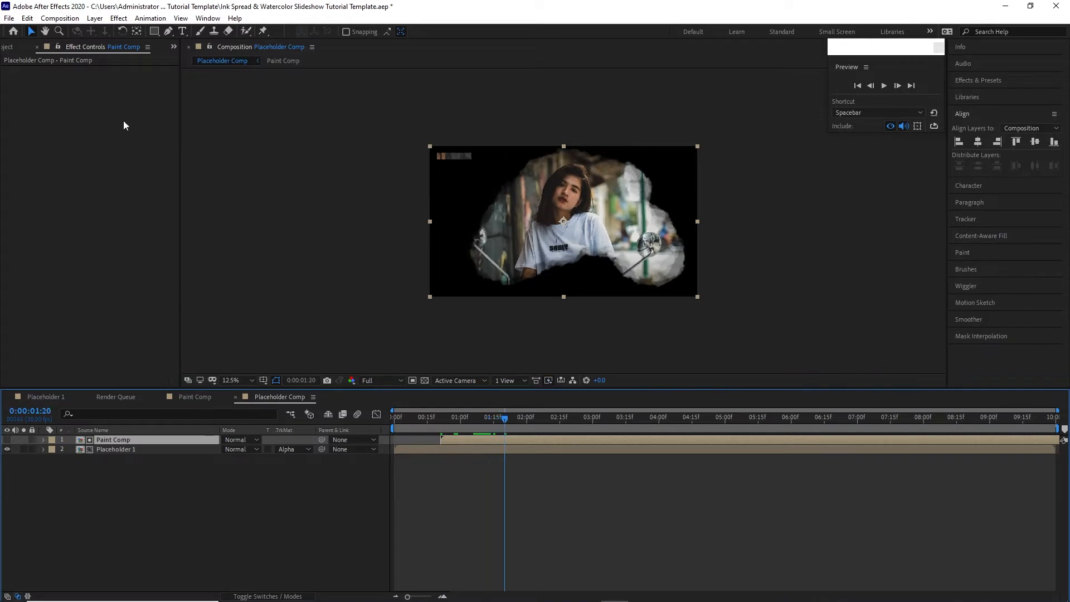
# - Add Paint 2.mov from the Rendered Alpha footage folder to Placeholder Comp below the Placeholder 1 layer
pyautogui.click(9, 48)
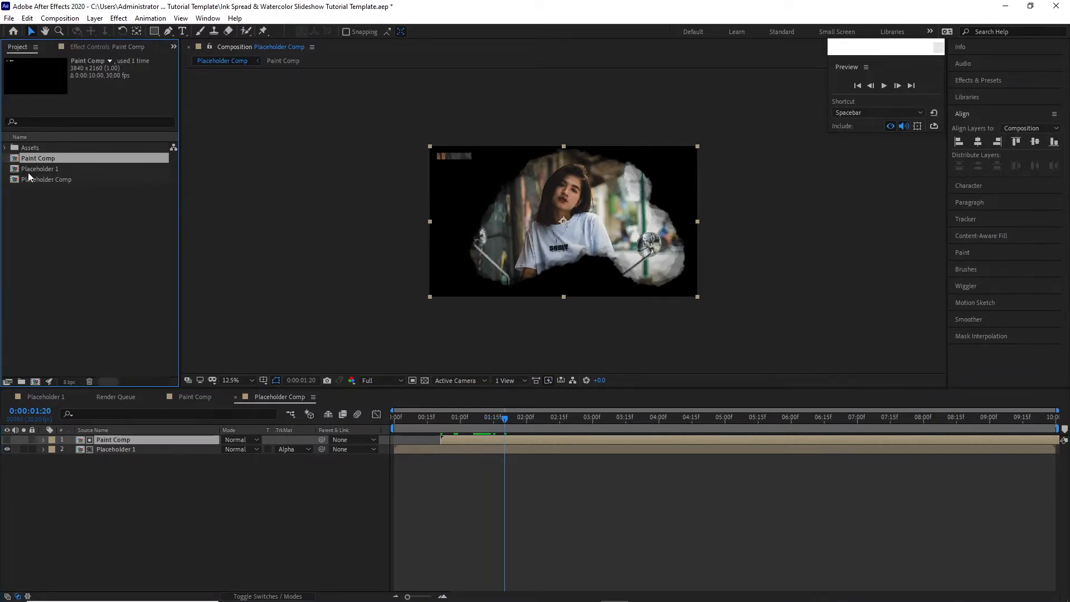
pyautogui.click(5, 148)
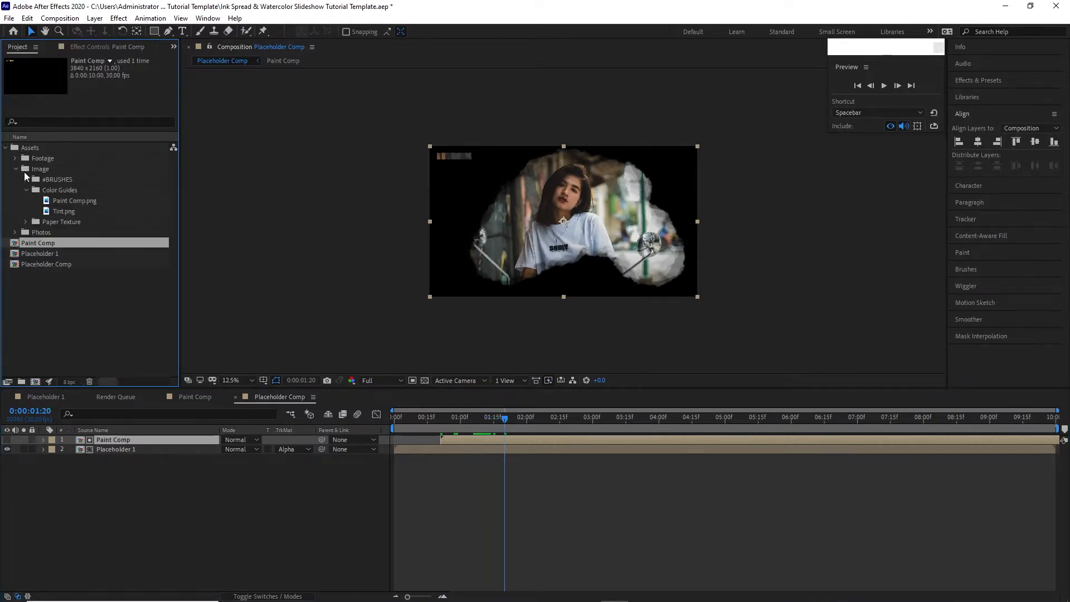
pyautogui.click(26, 191)
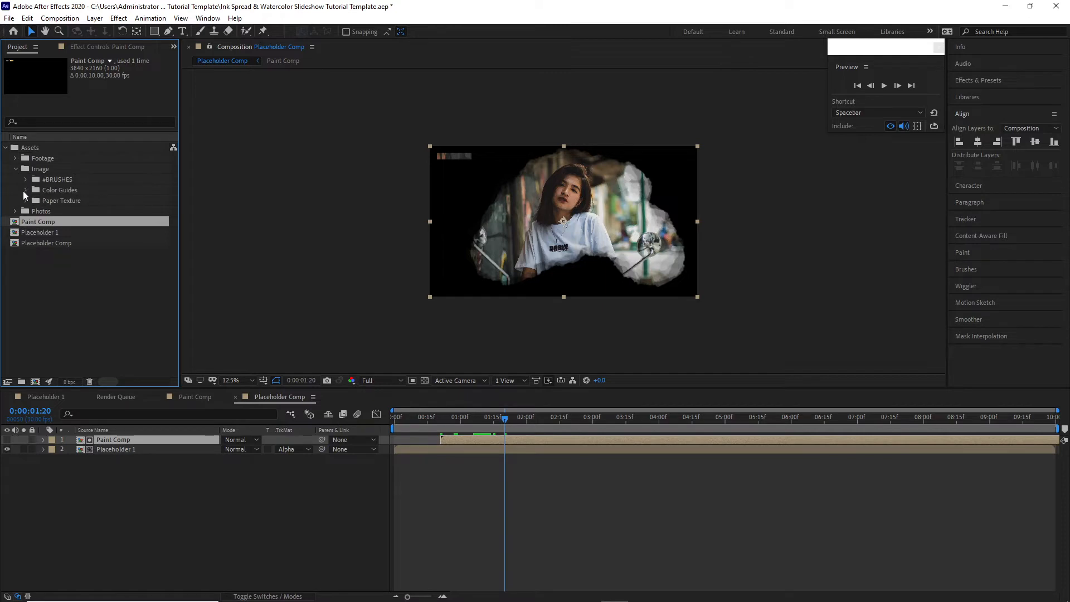
pyautogui.click(15, 159)
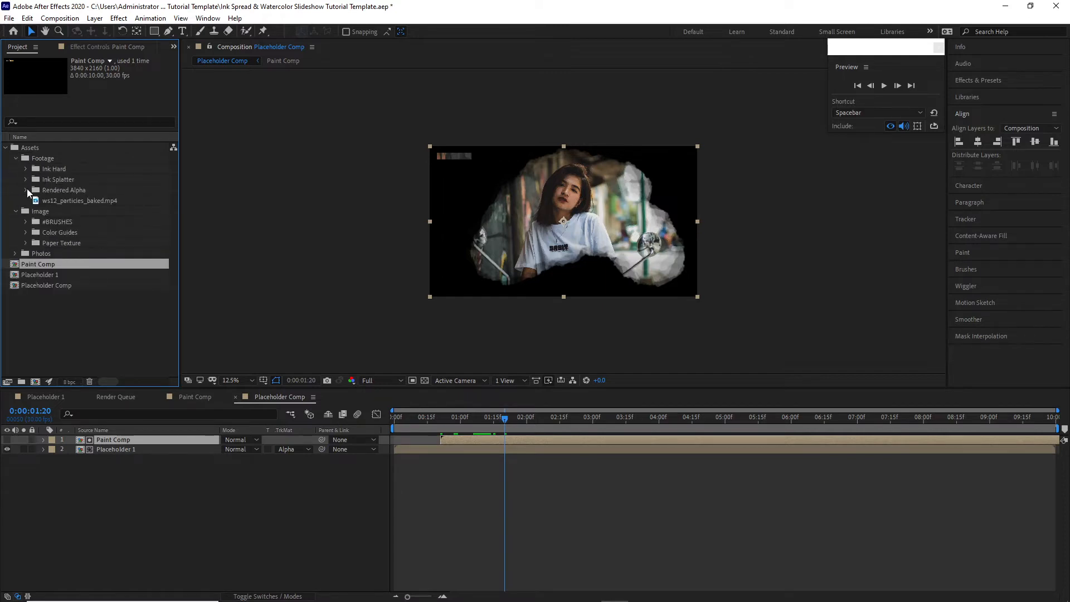
pyautogui.click(27, 189)
pyautogui.click(65, 211)
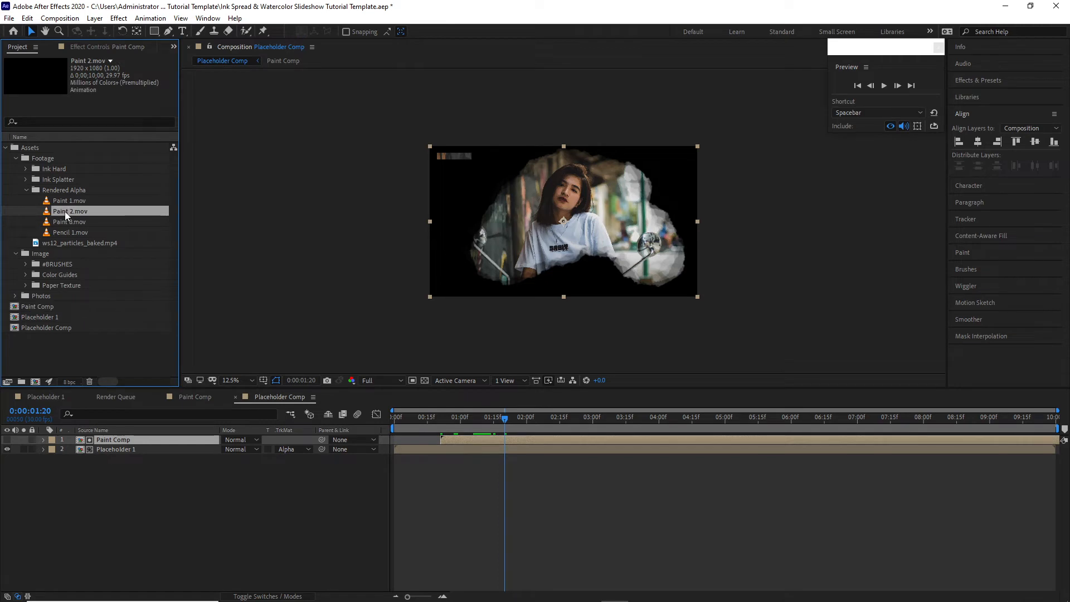
pyautogui.moveTo(64, 212)
pyautogui.mouseDown()
pyautogui.moveTo(101, 326)
pyautogui.moveTo(132, 493)
pyautogui.mouseUp()
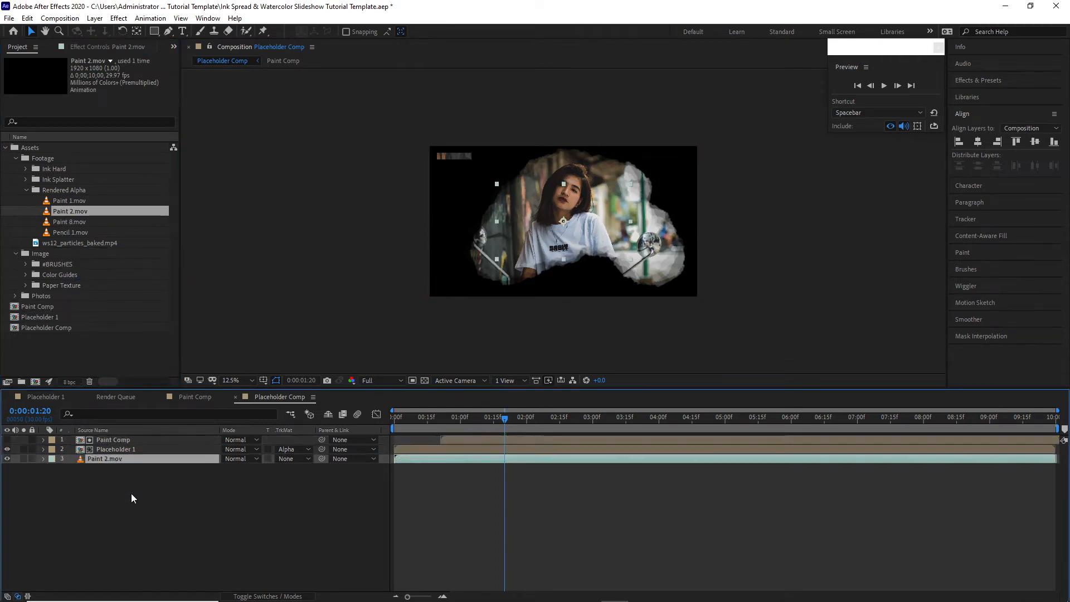
# - Fit the Paint 2.mov layer to the composition size
pyautogui.rightClick(199, 463)
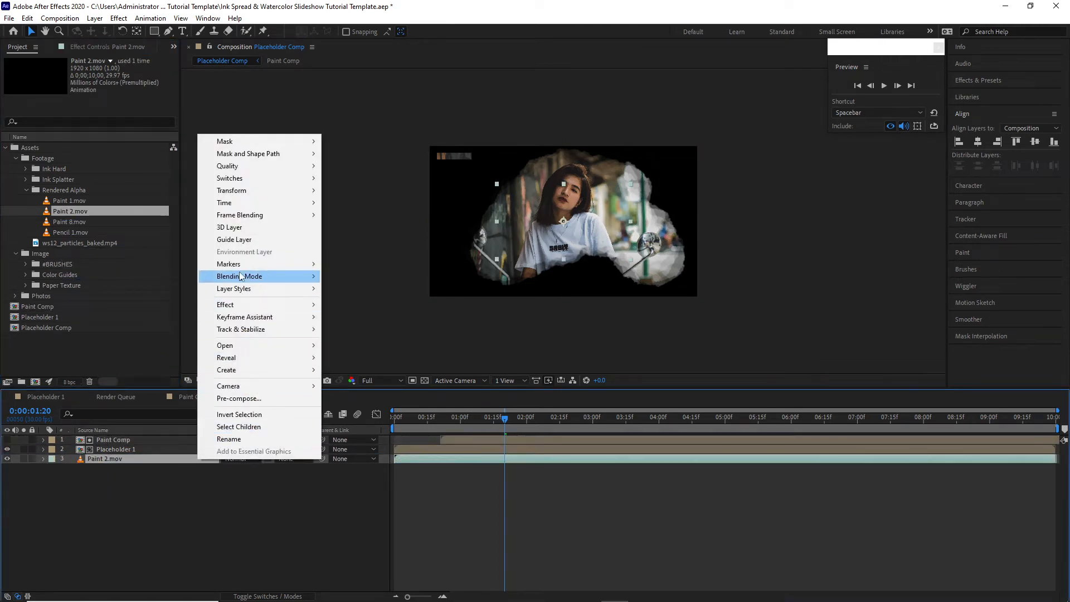
pyautogui.moveTo(254, 195)
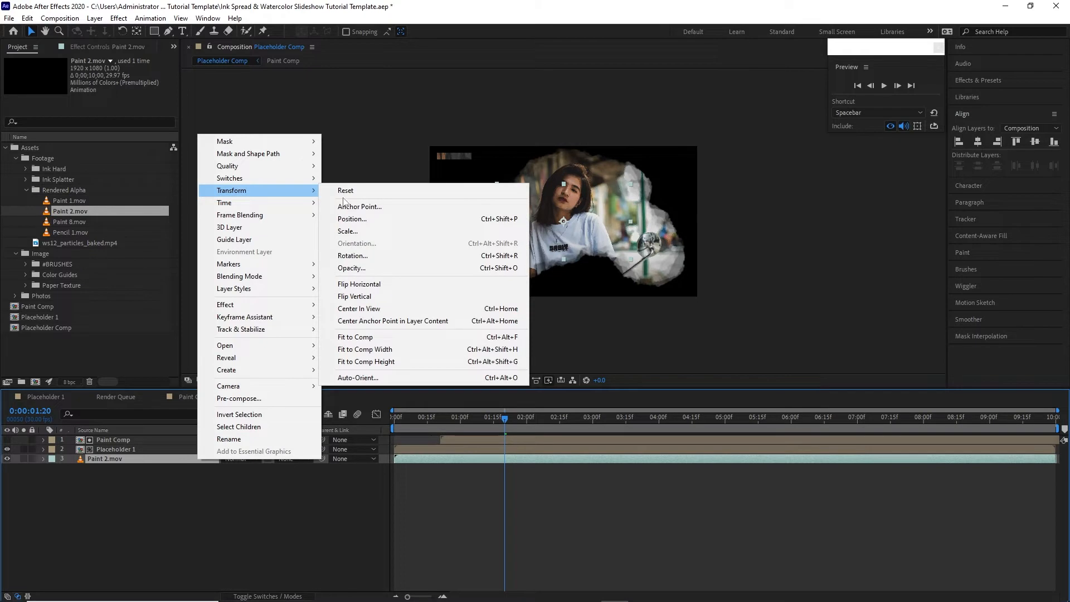
pyautogui.click(357, 337)
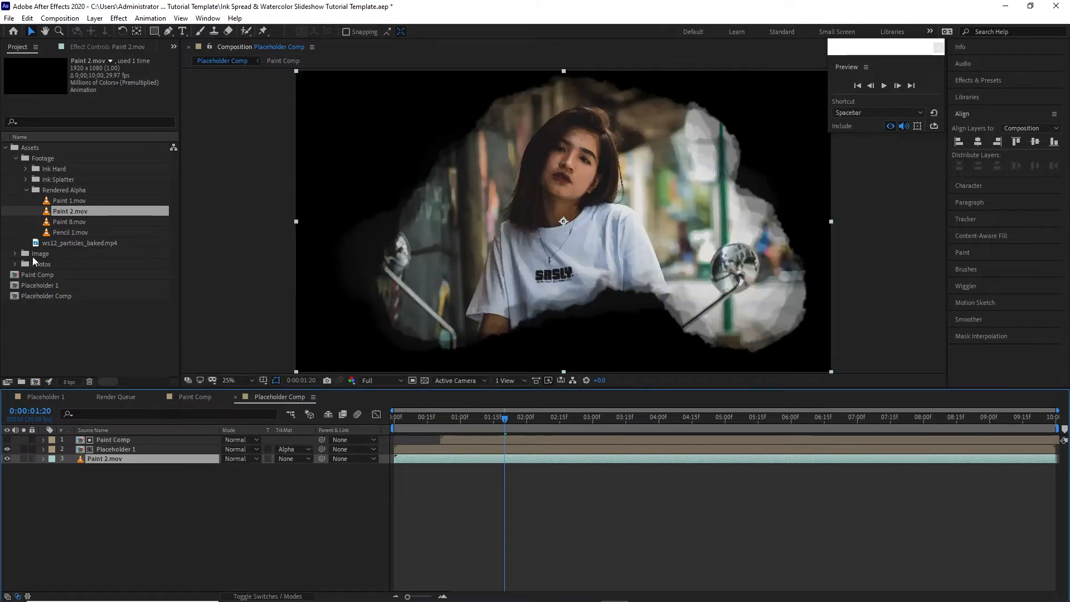
# - Add the Paint Comp.png color guide as the uppermost layer of Placeholder Comp
pyautogui.click(17, 254)
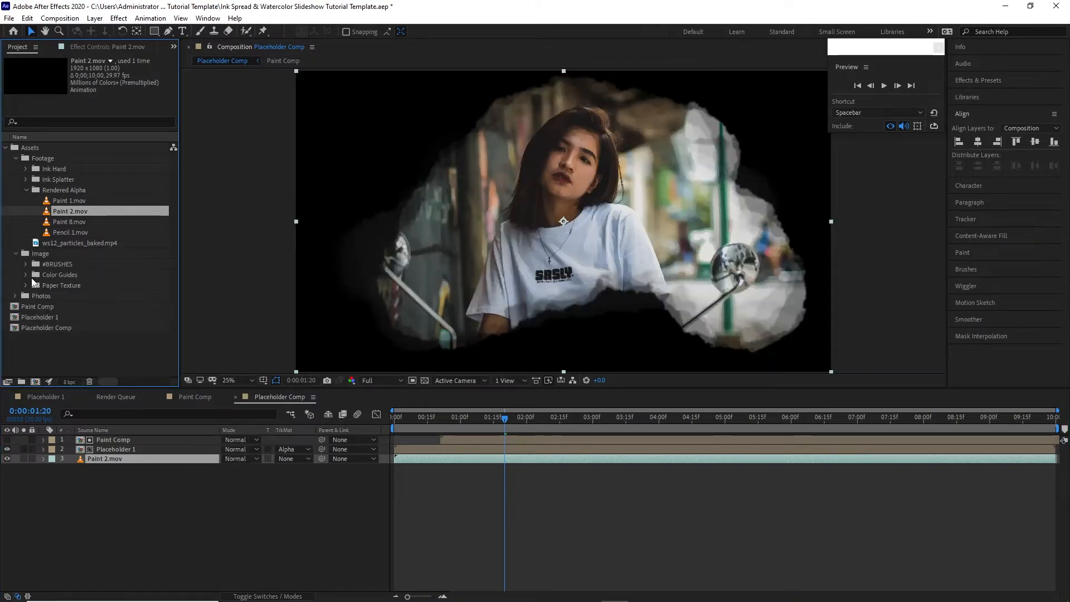
pyautogui.click(26, 275)
pyautogui.moveTo(75, 285)
pyautogui.mouseDown()
pyautogui.moveTo(64, 424)
pyautogui.moveTo(75, 437)
pyautogui.mouseUp()
# - Apply a Fill effect to Paint 2.mov with the dark purple sampled from the color guide, and preview the animation
pyautogui.click(156, 469)
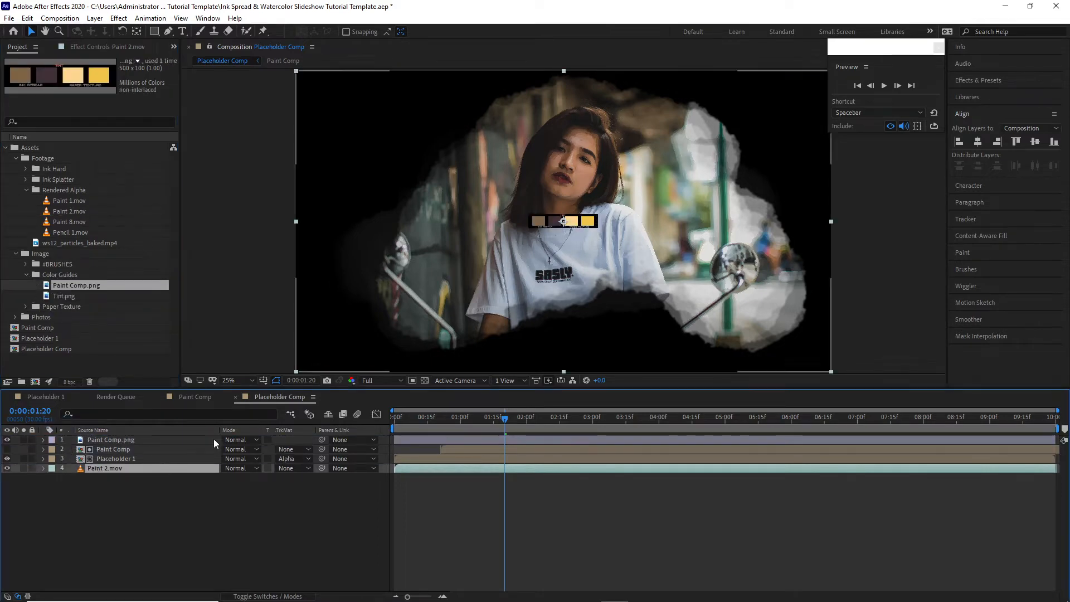
pyautogui.click(119, 18)
pyautogui.click(130, 44)
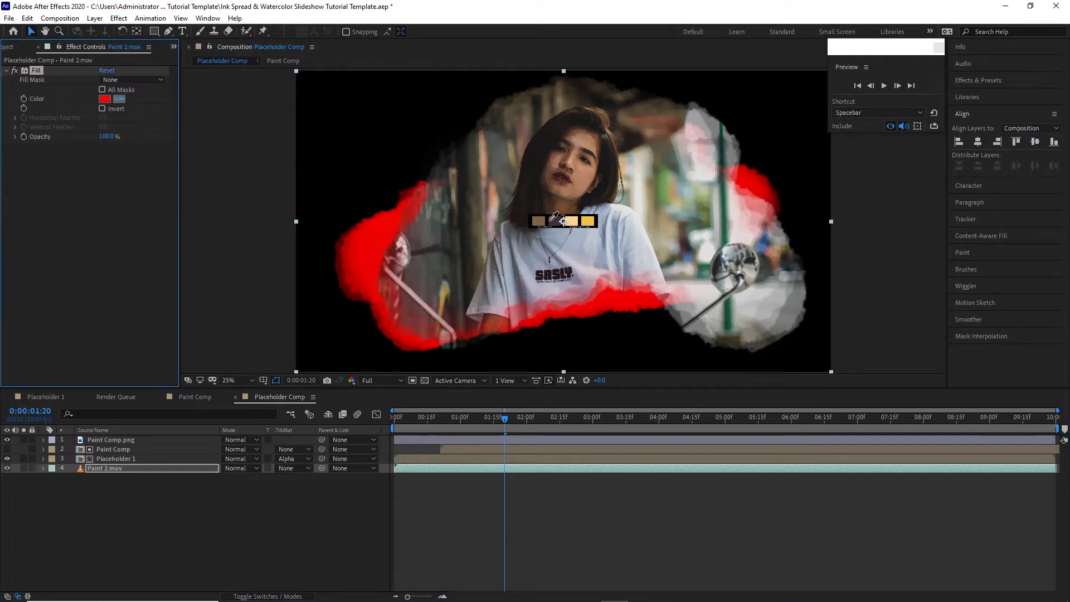
pyautogui.click(555, 222)
pyautogui.moveTo(435, 417)
pyautogui.mouseDown()
pyautogui.moveTo(396, 417)
pyautogui.moveTo(426, 417)
pyautogui.mouseUp()
pyautogui.press('space')
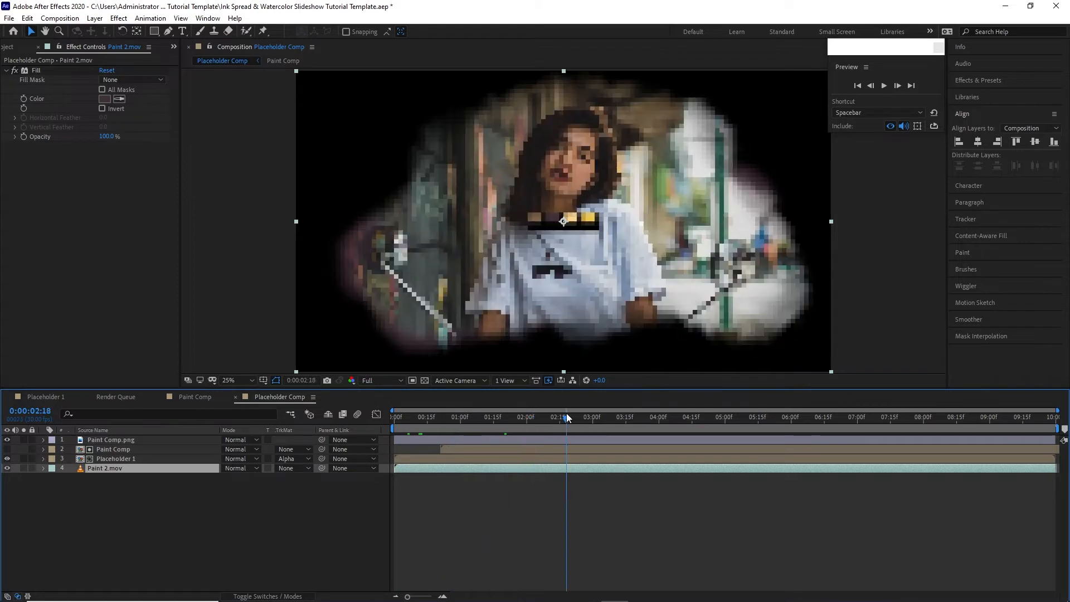
# - Delete the Paint Comp.png color guide layer from Placeholder Comp
pyautogui.click(110, 439)
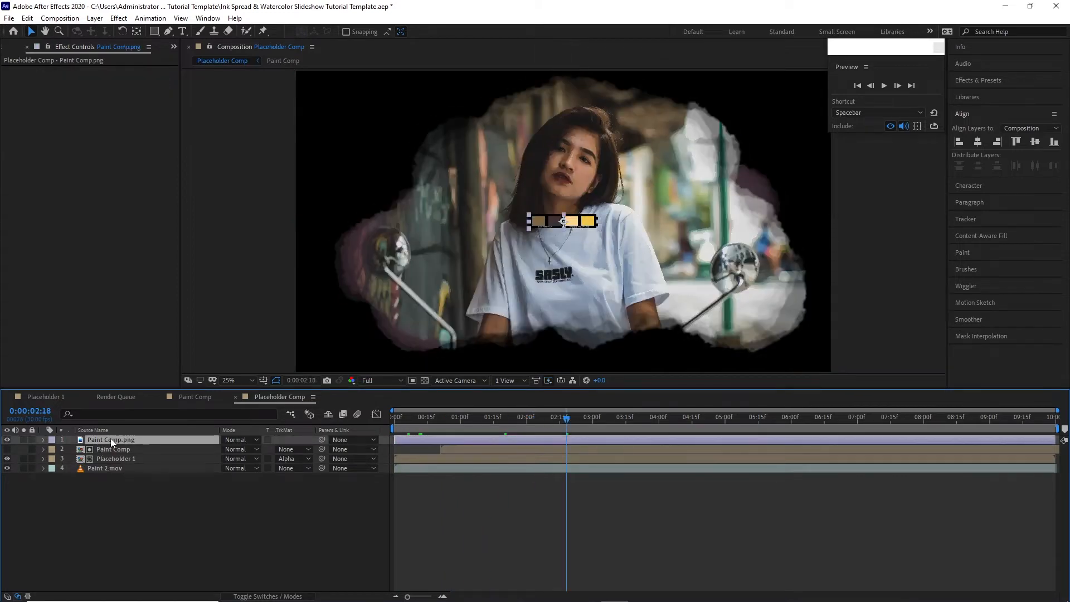
pyautogui.click(27, 18)
pyautogui.click(58, 146)
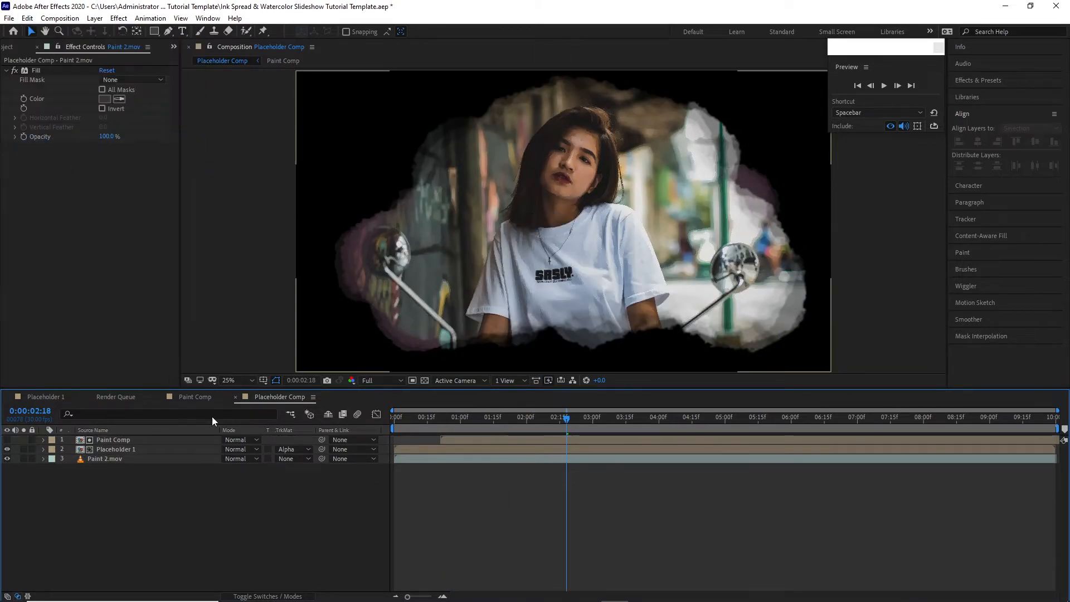
# - Create a new 3840 x 2160 composition named Main 1 with a 10-second duration at 30 frames per second
pyautogui.click(60, 18)
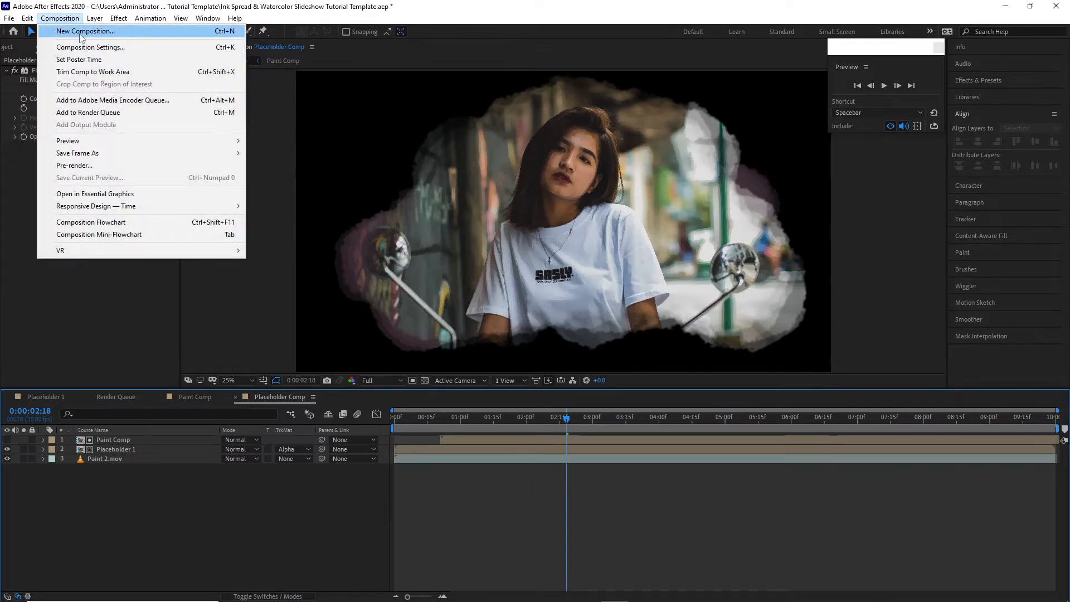
pyautogui.click(80, 34)
pyautogui.write('M')
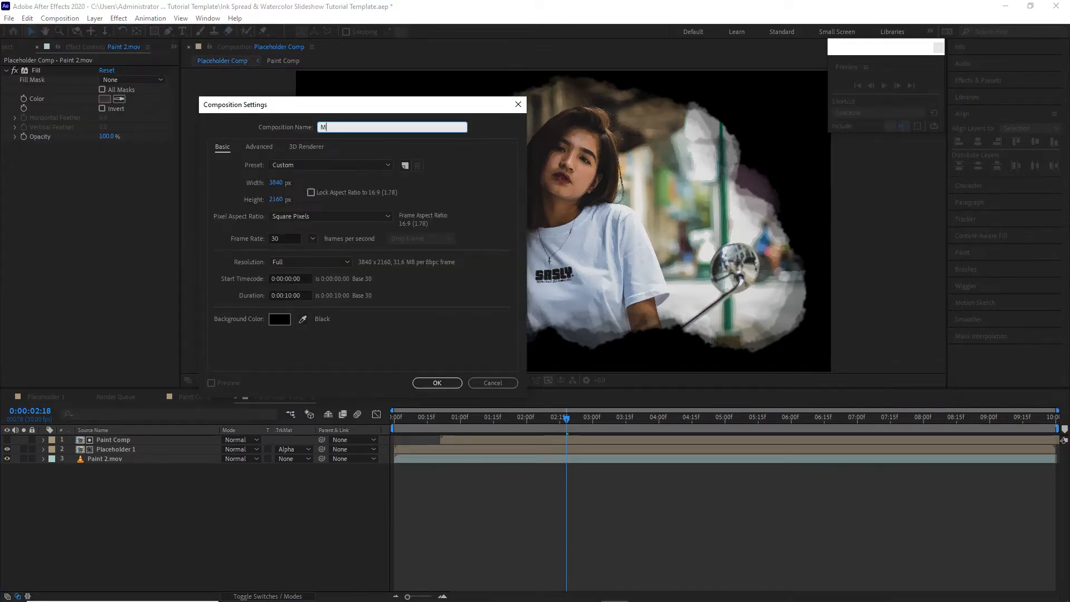
pyautogui.write('ain 1')
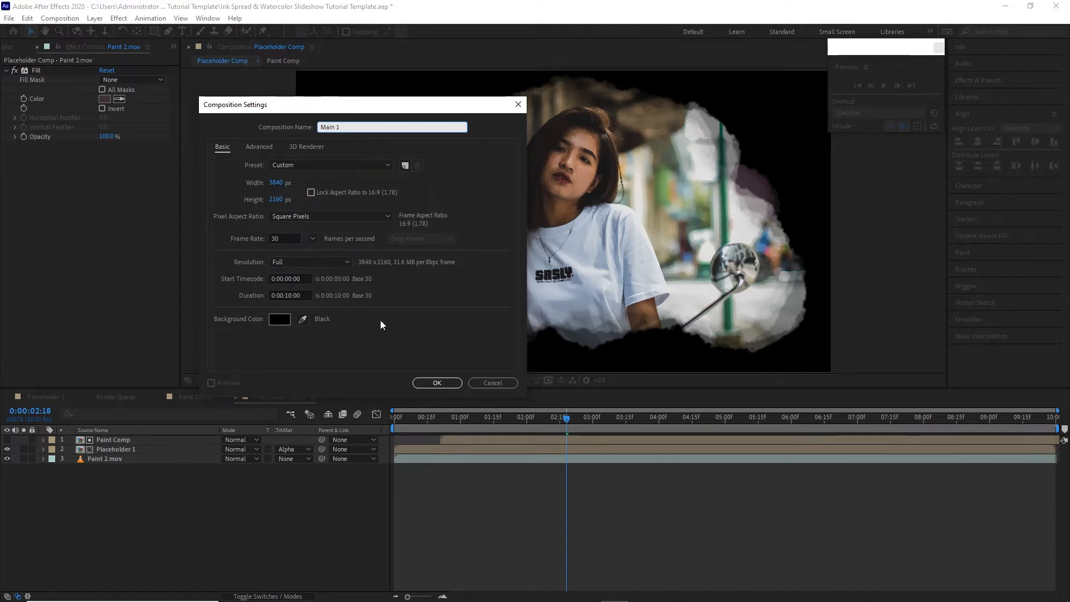
pyautogui.click(439, 382)
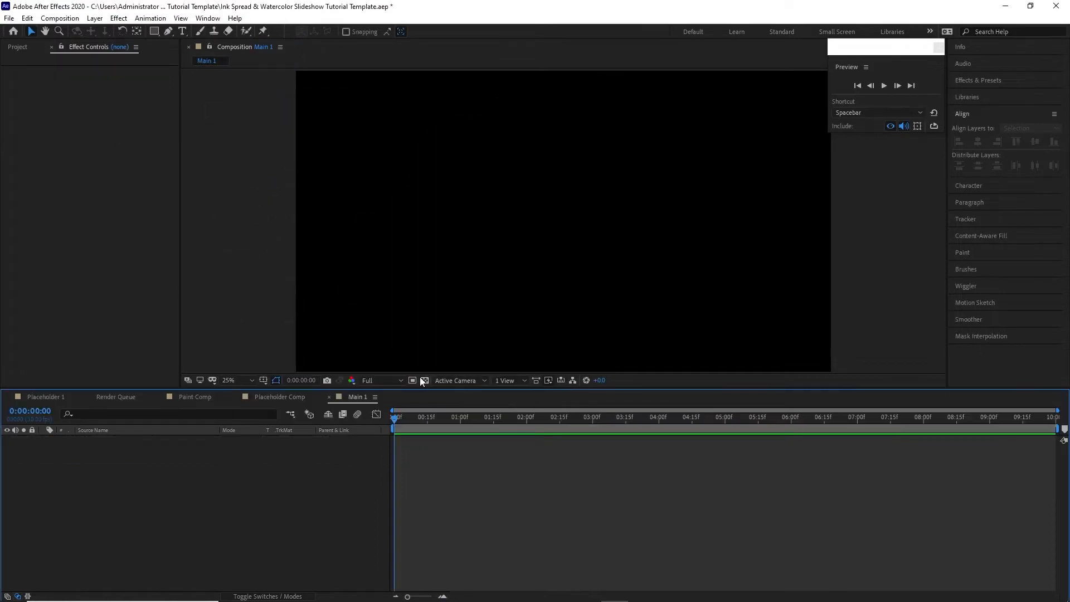
# - Add Placeholder Comp as a layer in the Main 1 composition and preview it
pyautogui.click(21, 50)
pyautogui.click(42, 329)
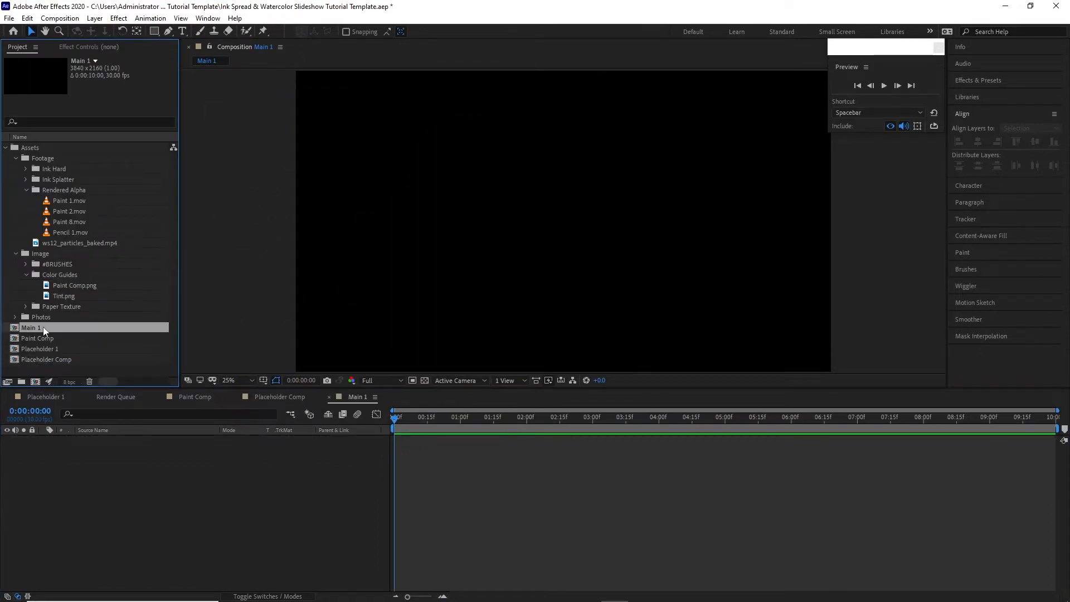
pyautogui.moveTo(46, 357); pyautogui.dragTo(72, 477)
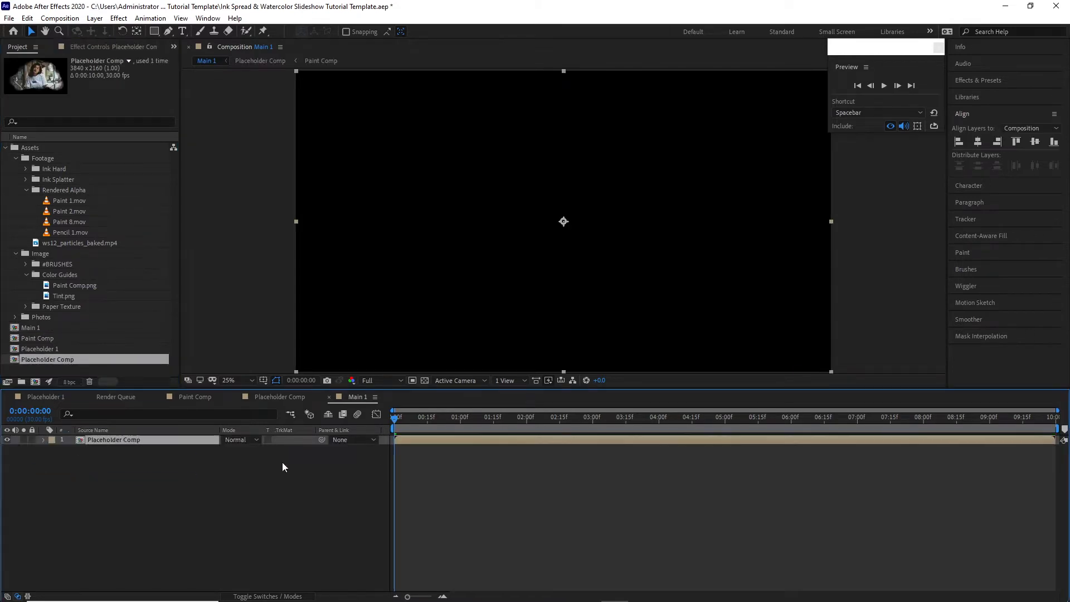
pyautogui.press('space')
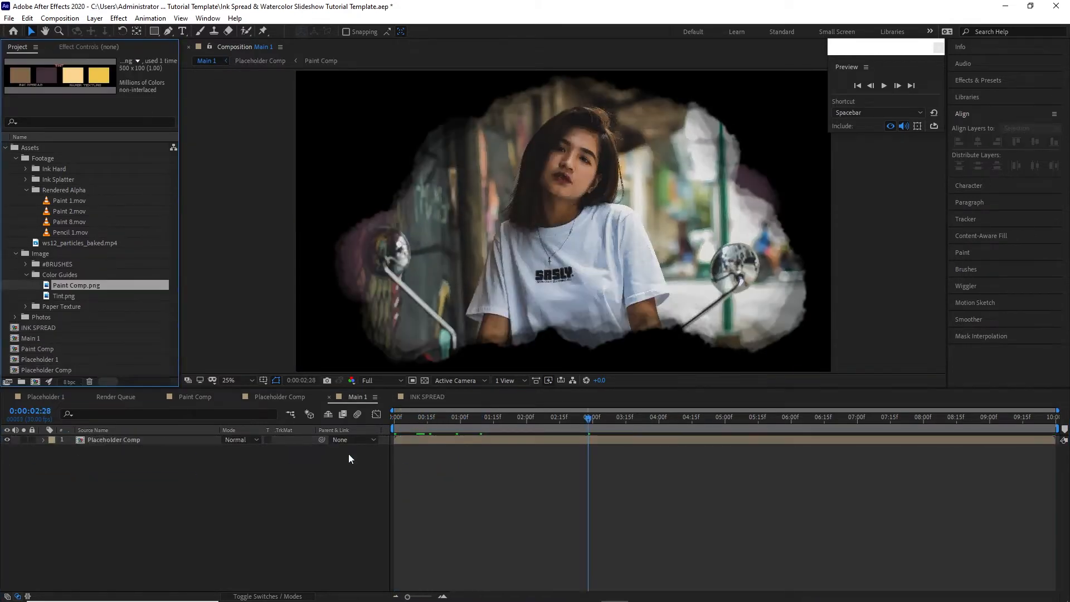
# - Add the ink footage 001.mp4 above Placeholder Comp in Main 1 and fit it to the composition
pyautogui.click(25, 169)
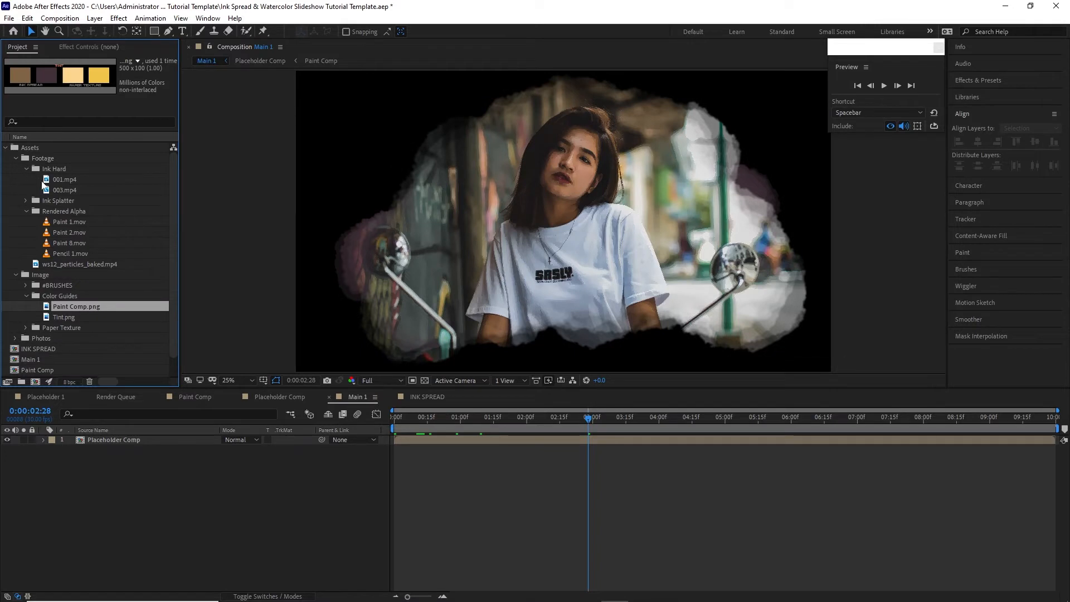
pyautogui.moveTo(65, 180); pyautogui.dragTo(166, 440)
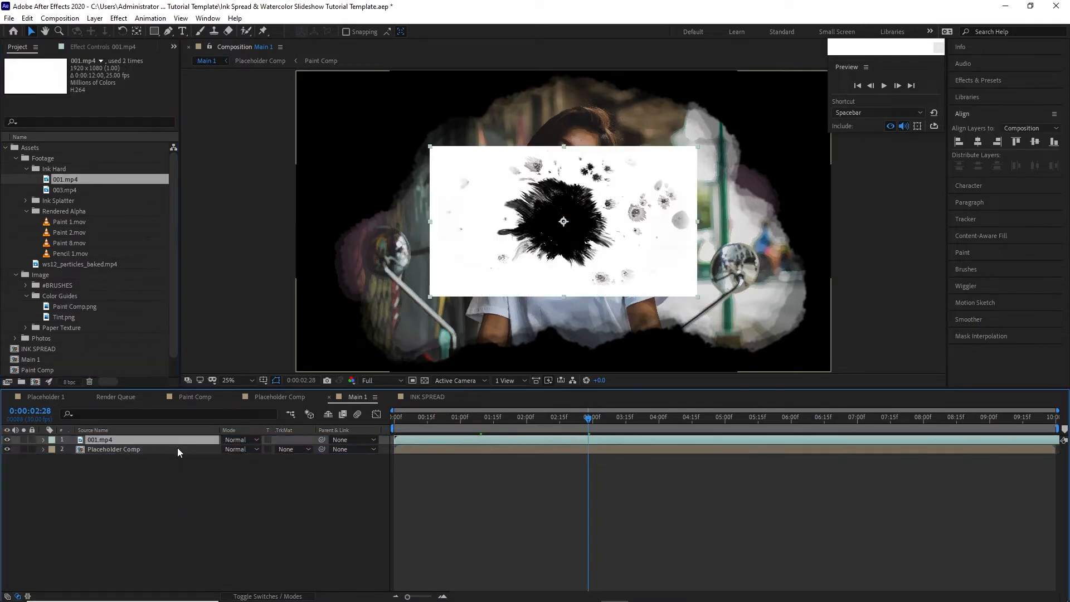
pyautogui.rightClick(177, 441)
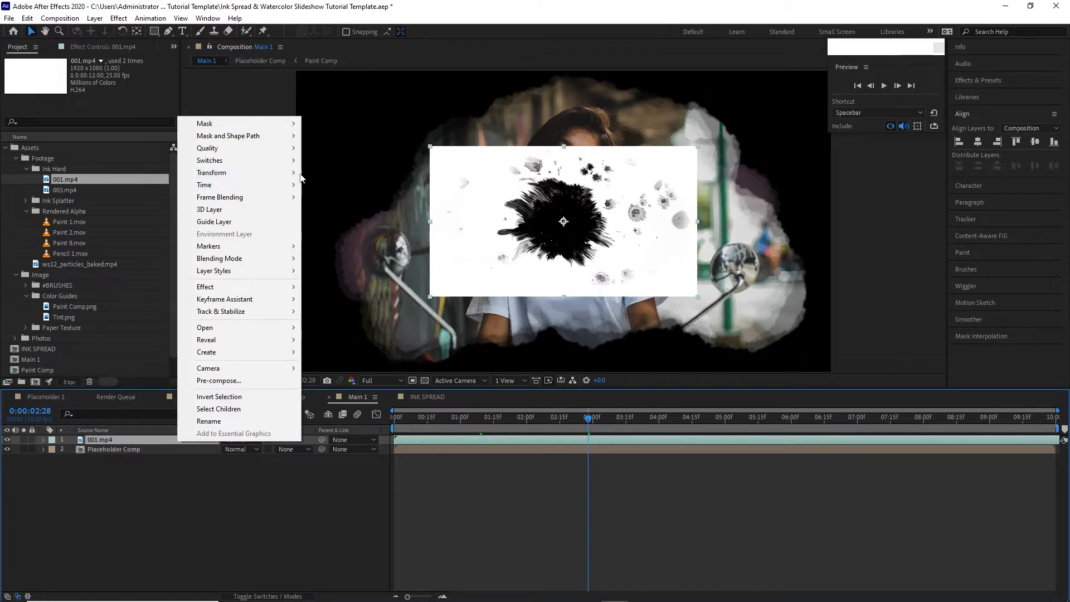
pyautogui.moveTo(267, 172)
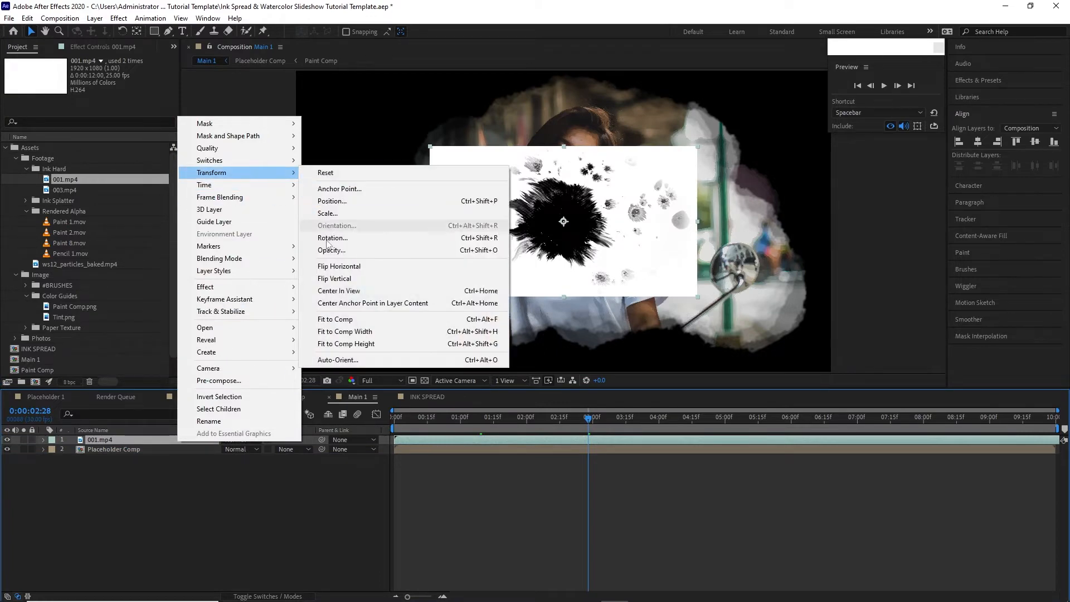
# - Pre-compose the 001.mp4 layer as Ink Spread, moving all attributes into the new composition
pyautogui.rightClick(163, 439)
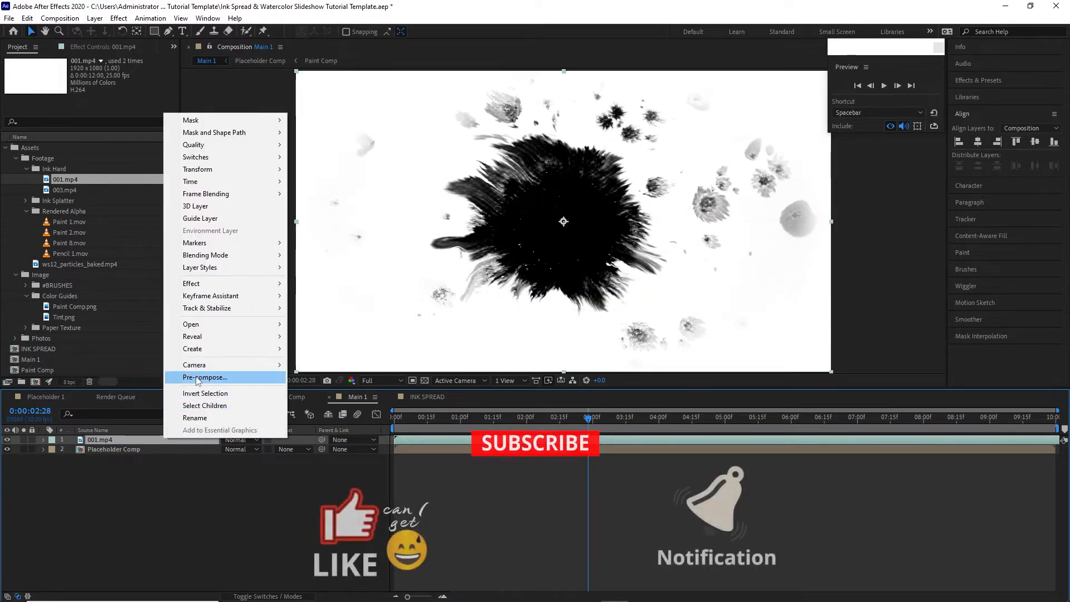
pyautogui.click(204, 377)
pyautogui.press('BackSpace')
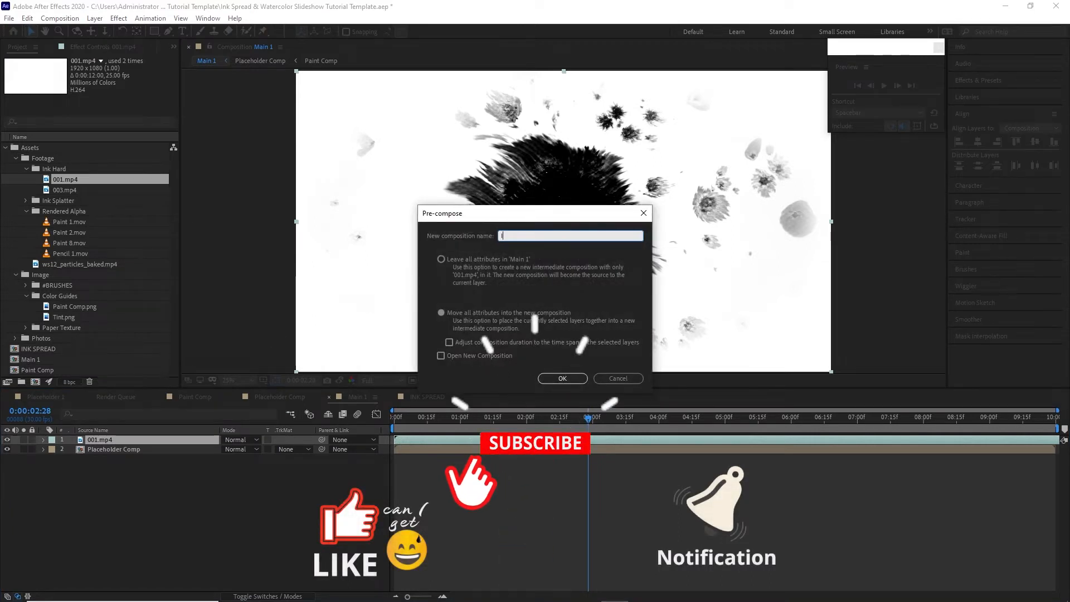
pyautogui.write('Ink S')
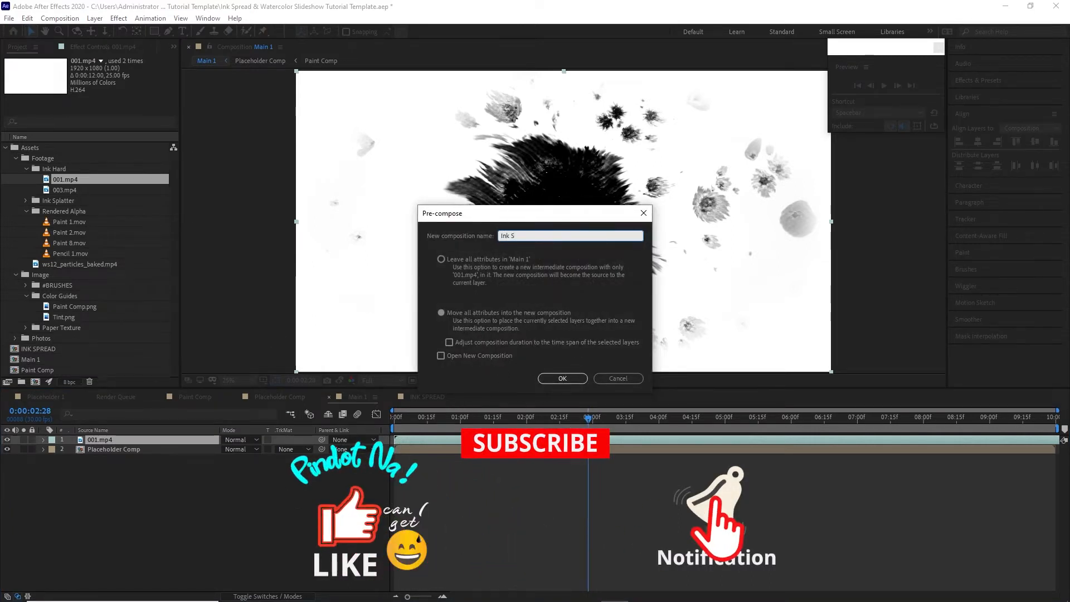
pyautogui.write('pread')
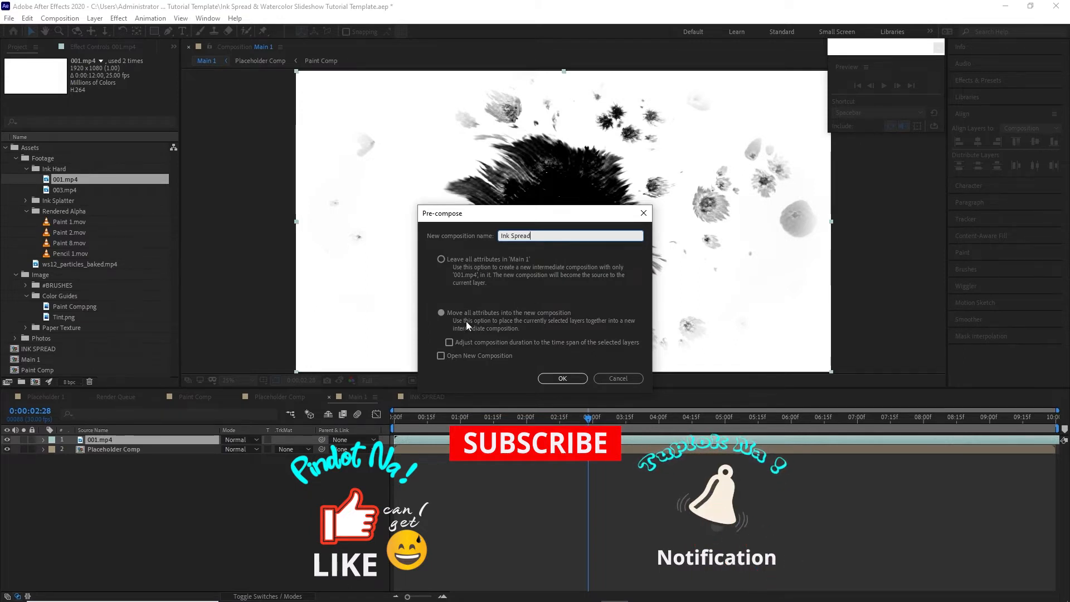
pyautogui.click(554, 378)
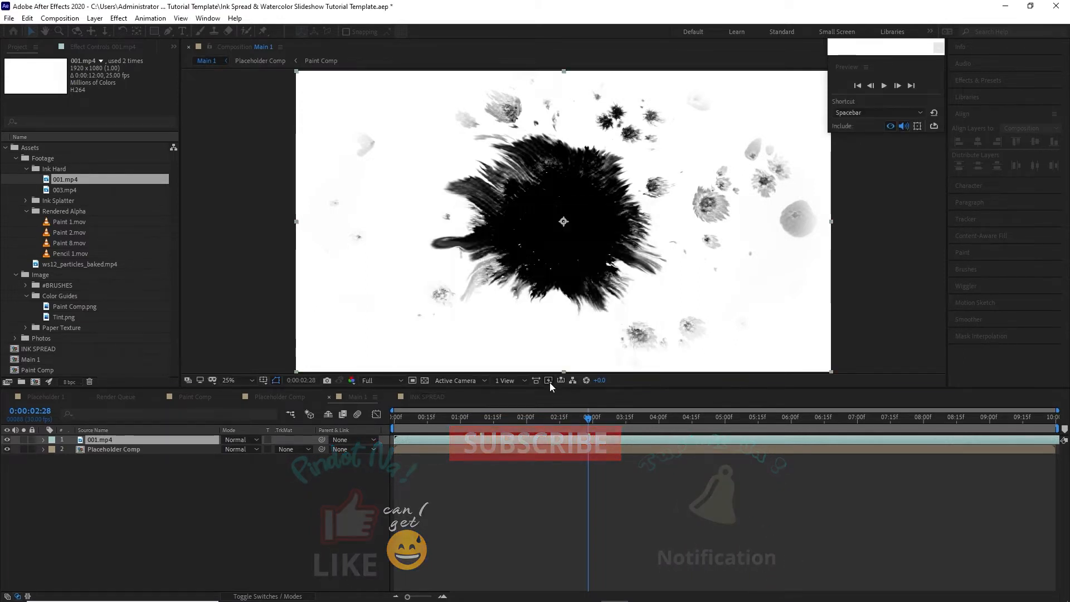
# - Open the Ink Spread composition, add the Paint Comp.png color guide on top, and place it in the frame's upper-left corner
pyautogui.doubleClick(208, 439)
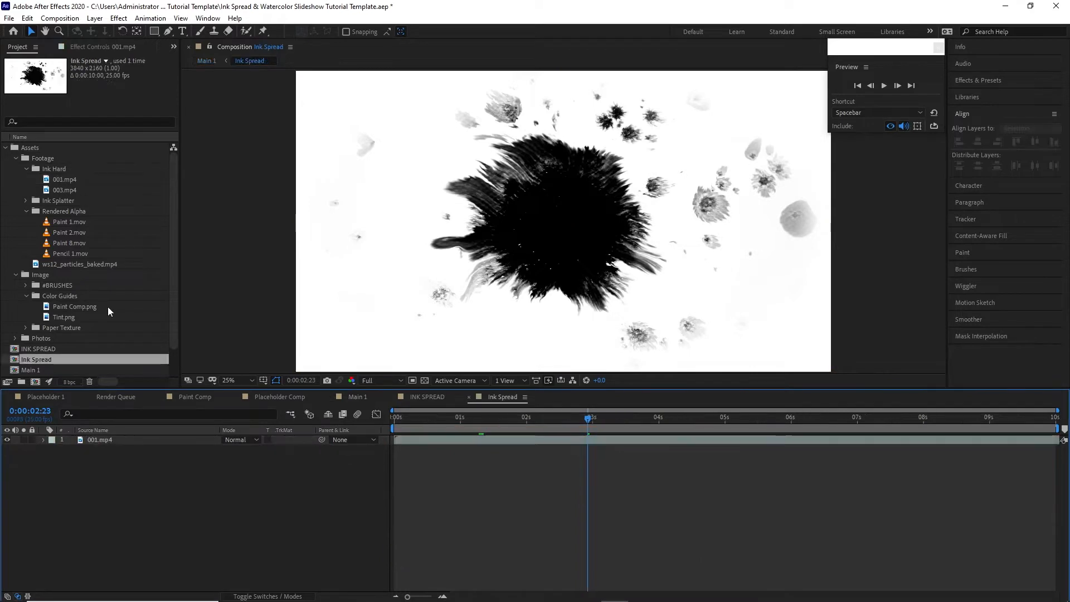
pyautogui.moveTo(99, 308); pyautogui.dragTo(114, 439)
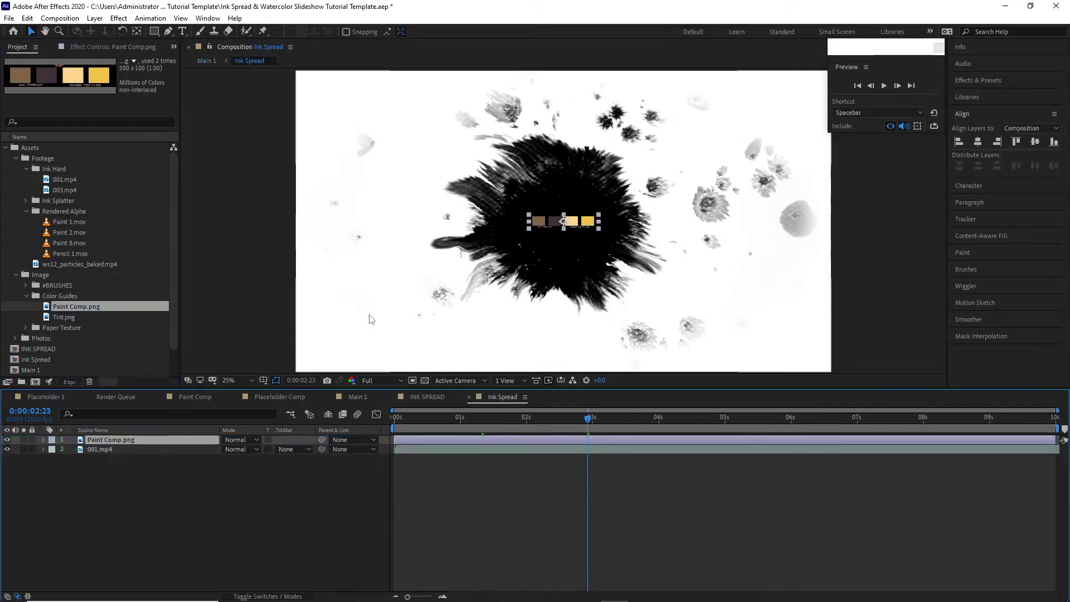
pyautogui.click(564, 229)
pyautogui.moveTo(565, 223); pyautogui.dragTo(340, 93)
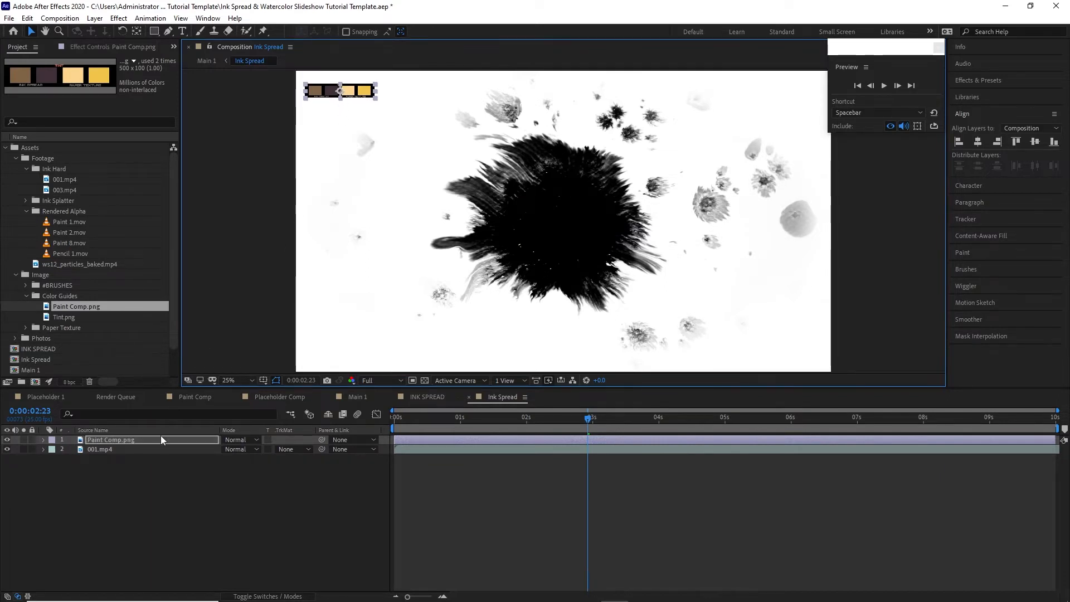
# - Apply a Tritone effect to 001.mp4 with its Shadows set to the dark purple sampled from the color guide
pyautogui.click(155, 449)
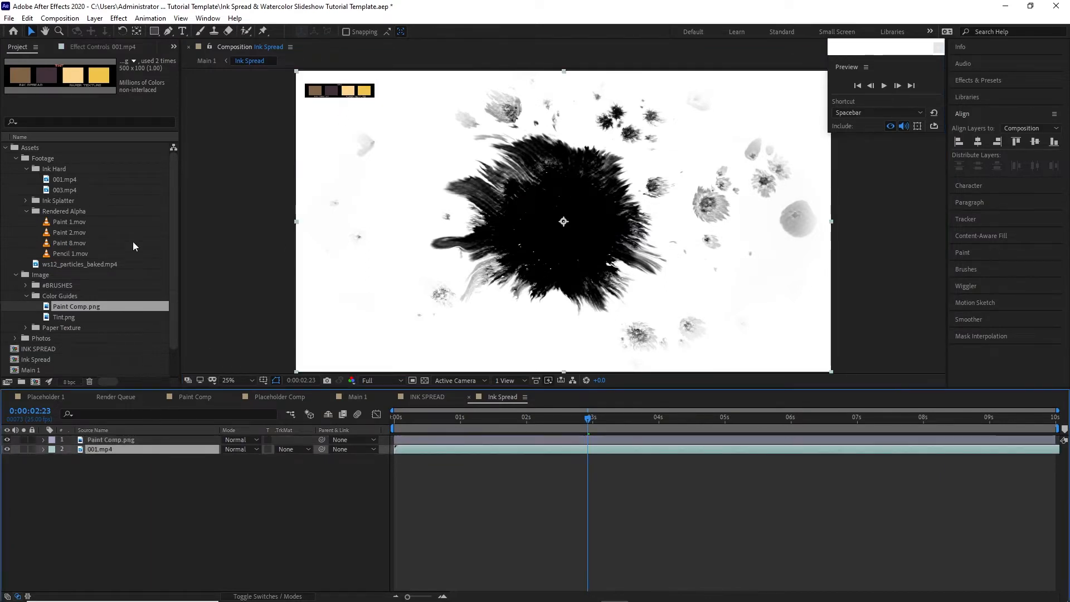
pyautogui.click(119, 18)
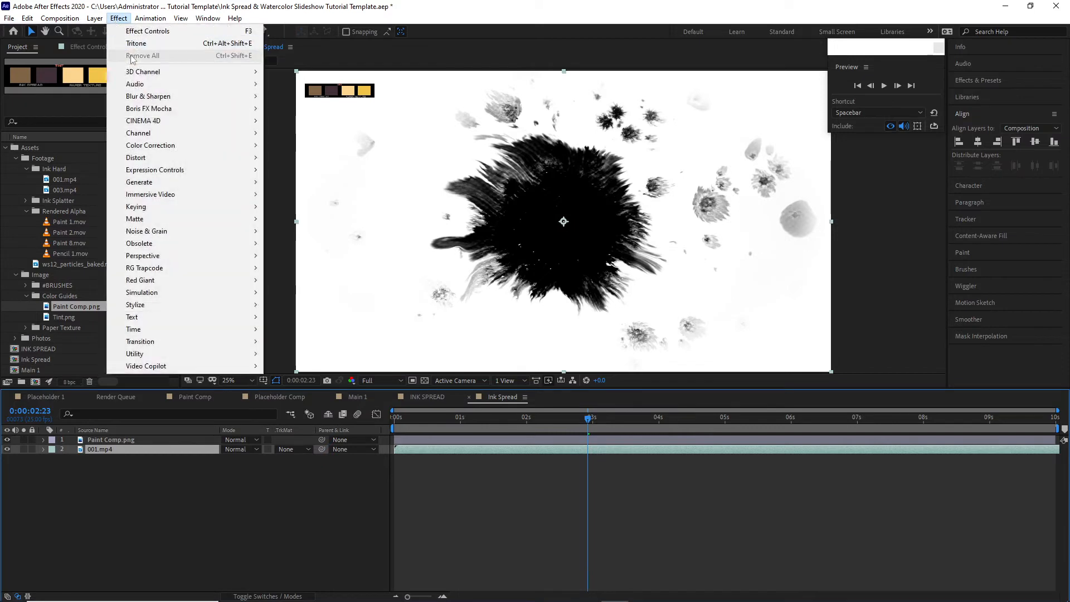
pyautogui.moveTo(235, 149)
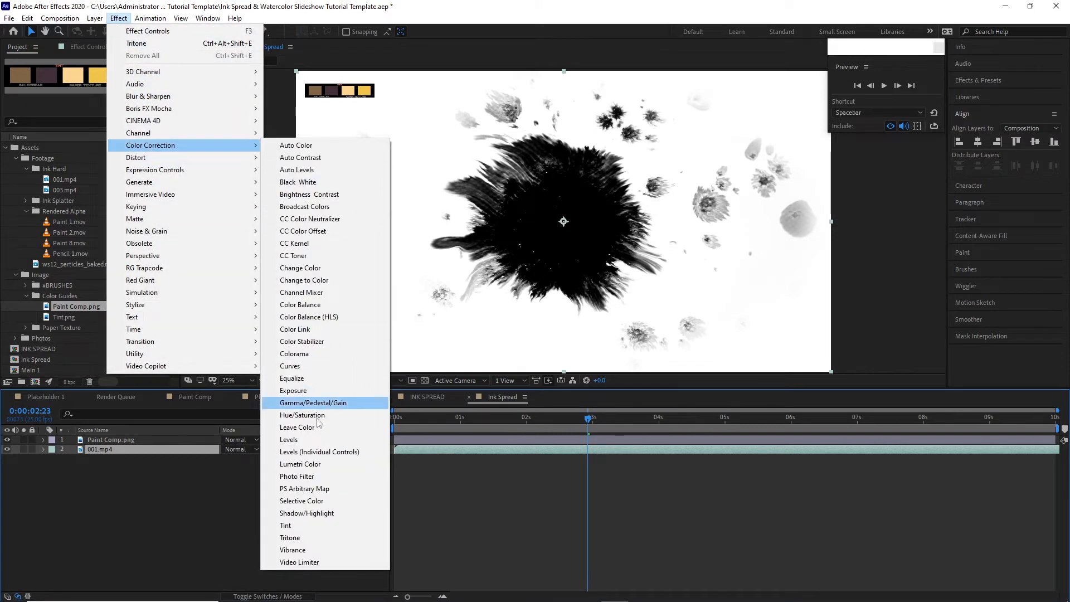
pyautogui.click(331, 539)
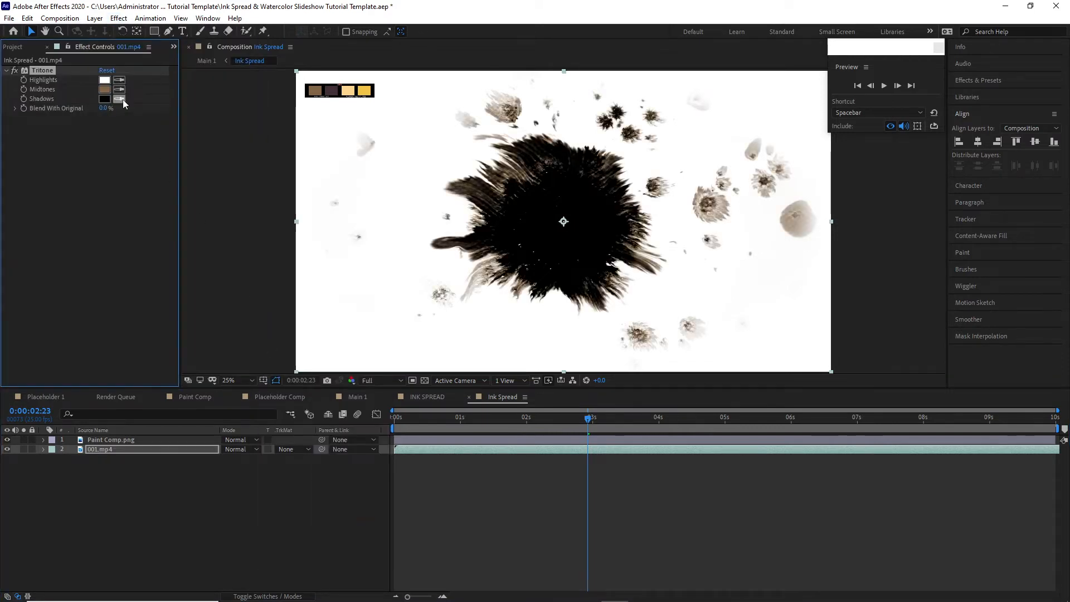
pyautogui.click(120, 98)
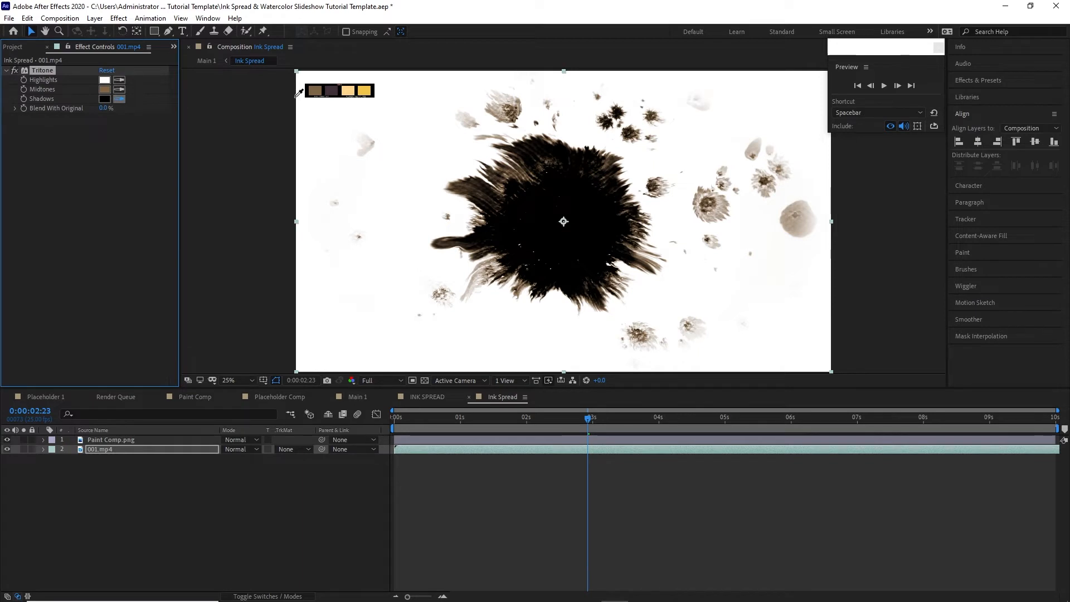
pyautogui.click(334, 89)
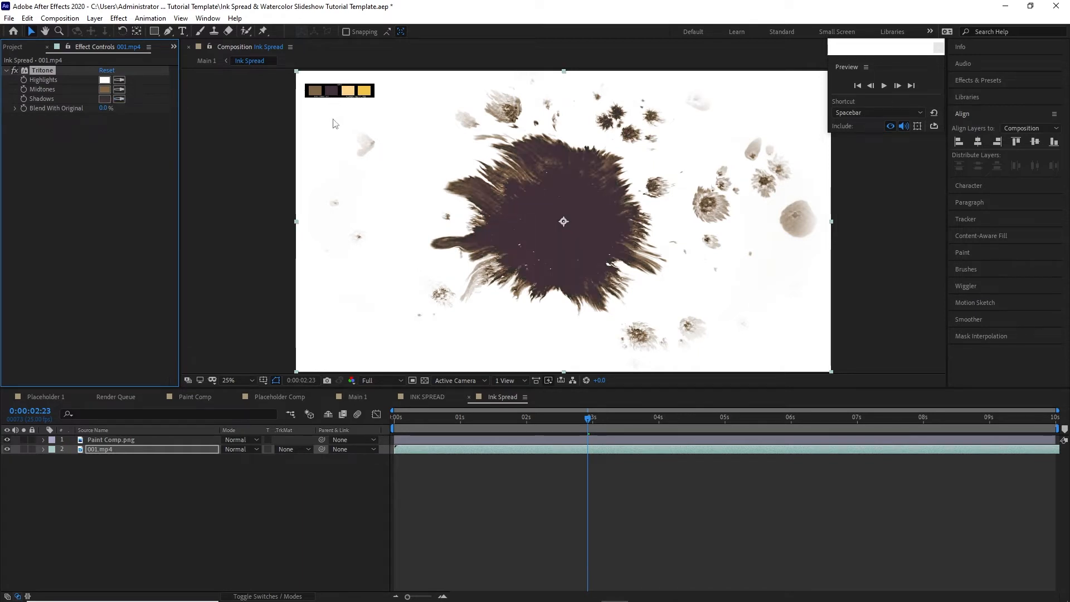
# - Delete the Paint Comp.png color guide layer from the Ink Spread composition
pyautogui.click(151, 439)
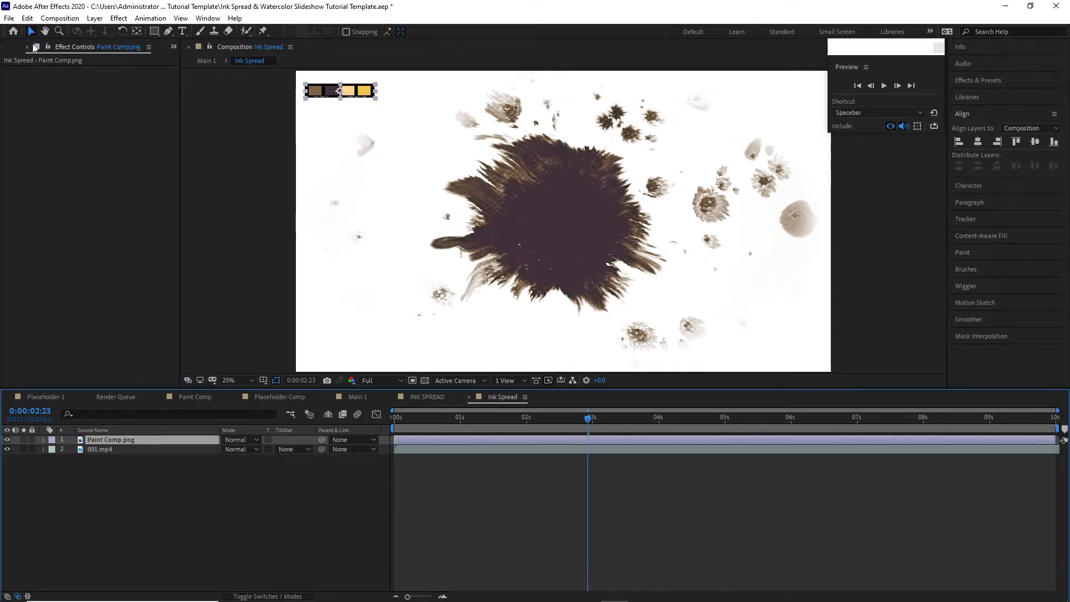
pyautogui.click(27, 18)
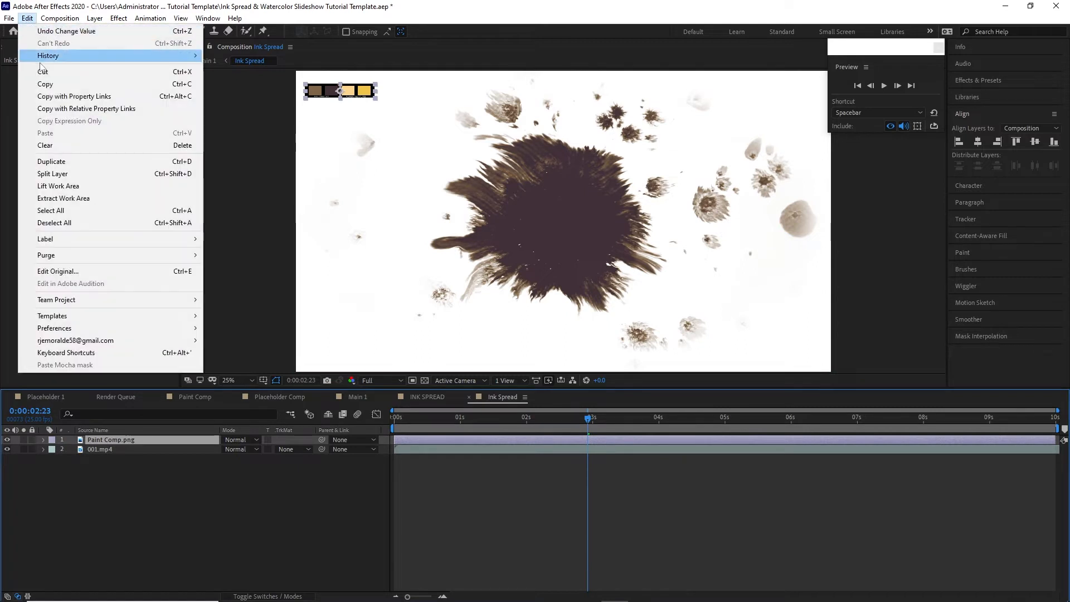
pyautogui.click(65, 145)
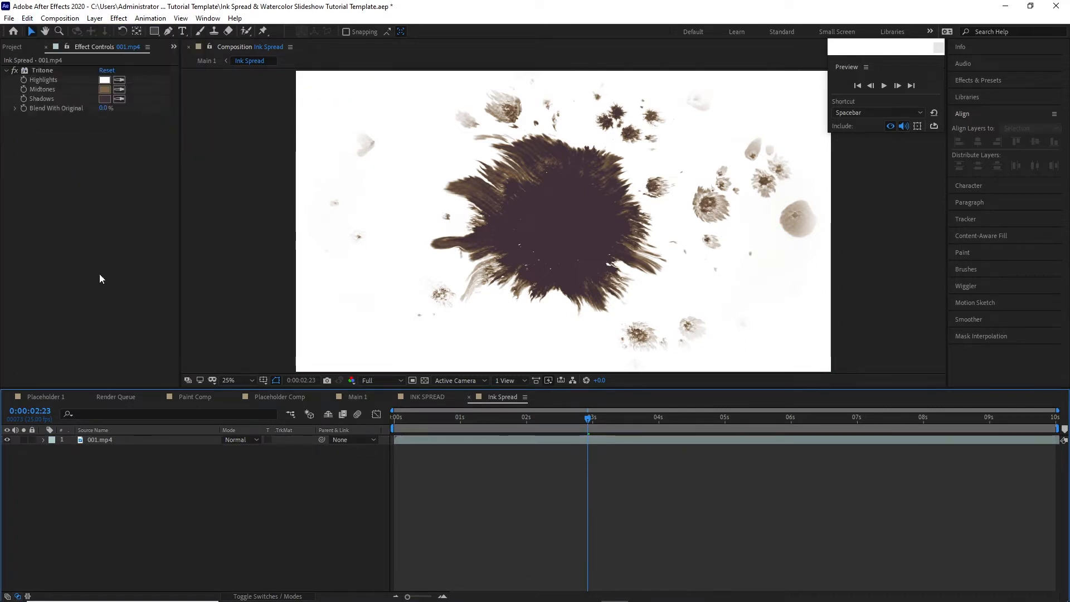
# - Set the Ink Spread layer's blending mode to Add in the Main 1 composition
pyautogui.click(358, 396)
pyautogui.click(234, 440)
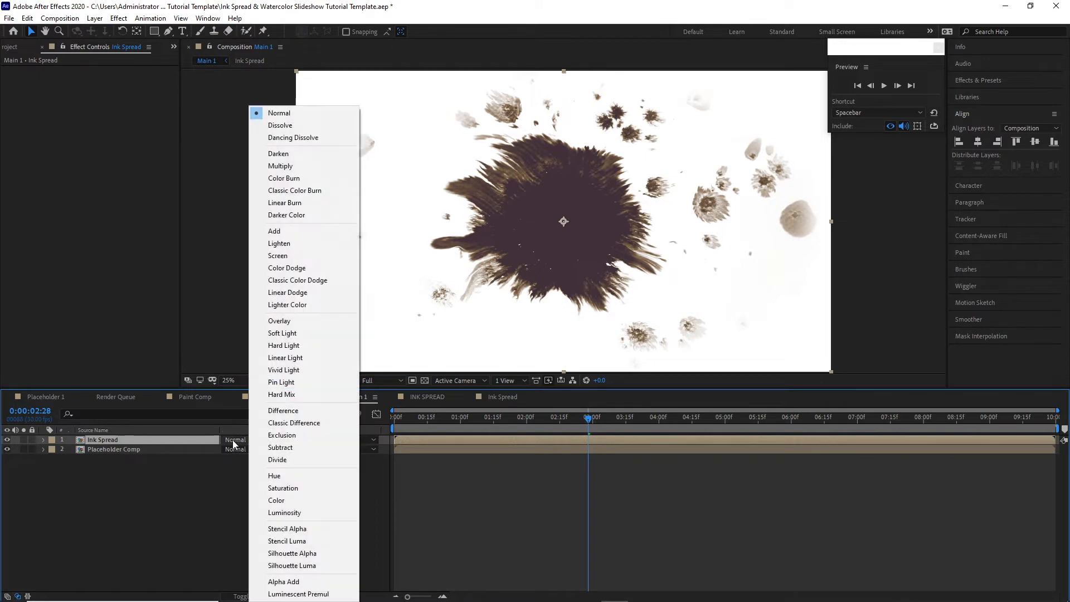
pyautogui.click(267, 231)
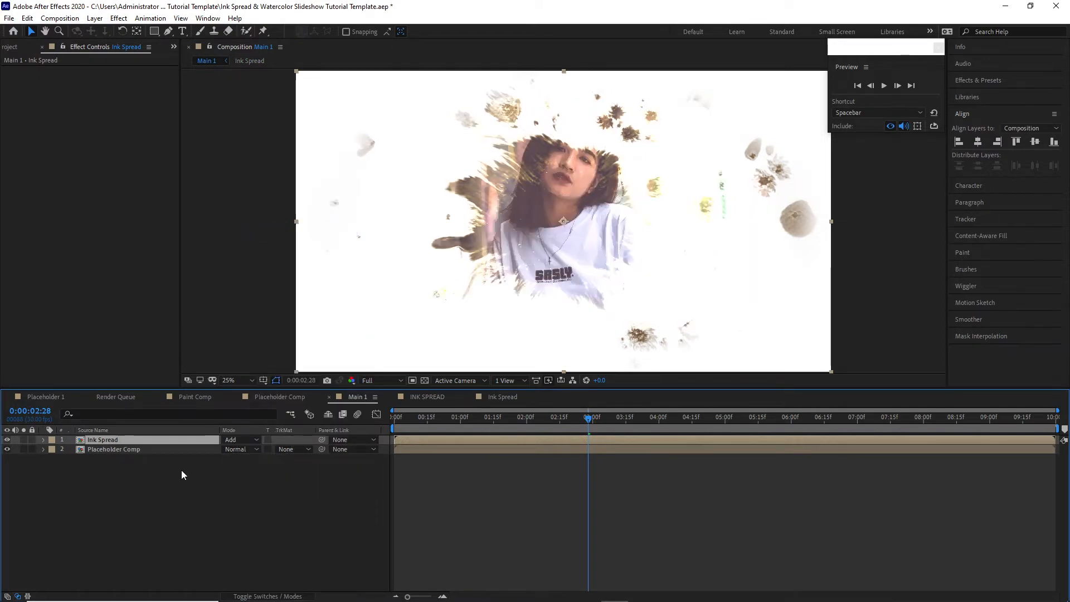
# - Scale the Ink Spread layer to 160% in Main 1
pyautogui.press('s')
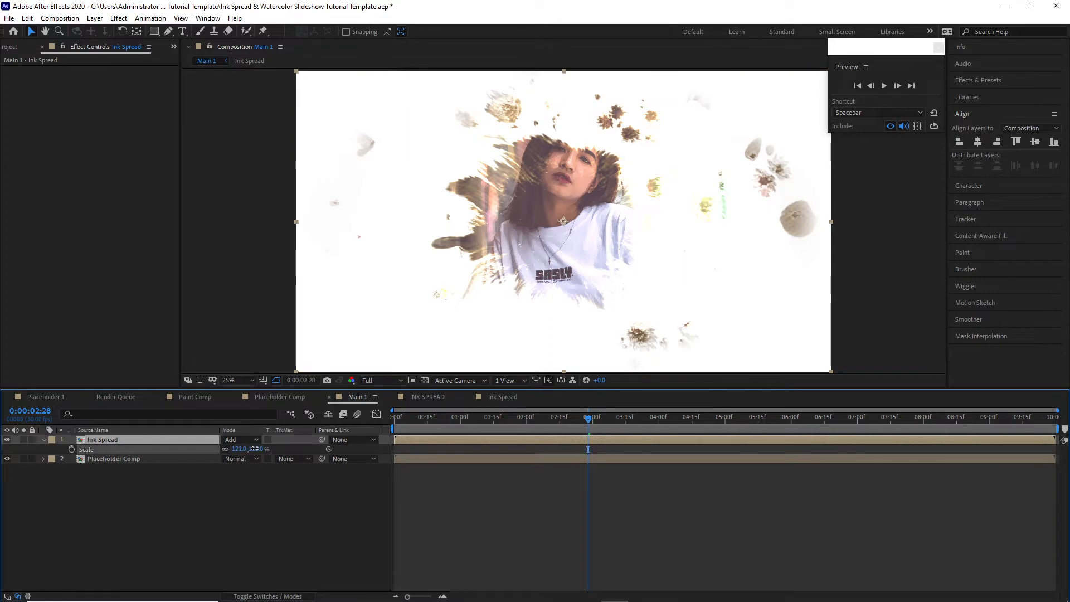
pyautogui.moveTo(251, 449); pyautogui.dragTo(242, 494)
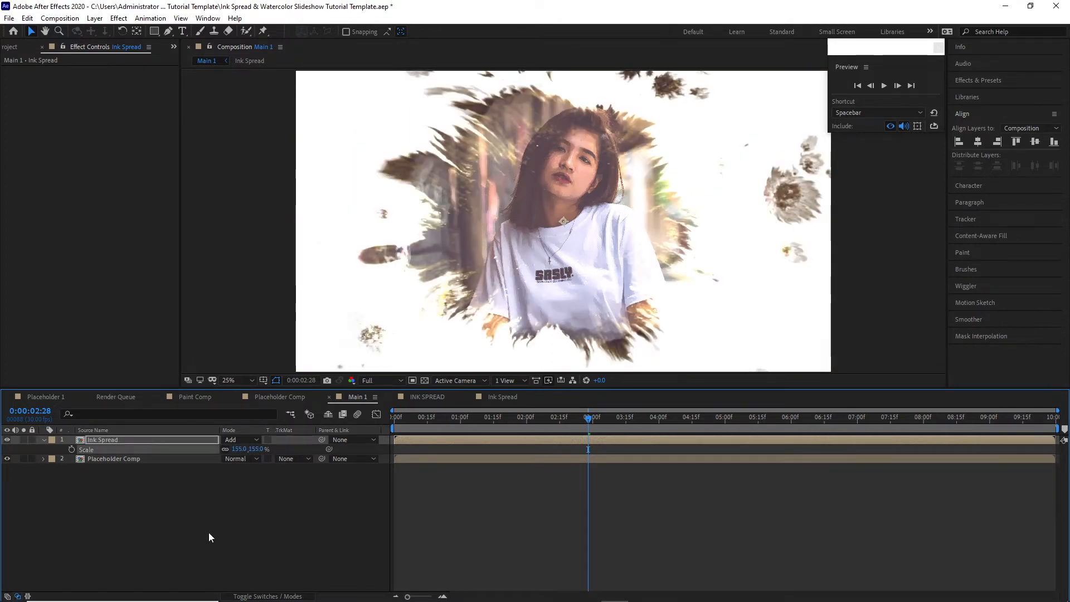
pyautogui.moveTo(238, 449); pyautogui.dragTo(241, 449)
pyautogui.click(269, 509)
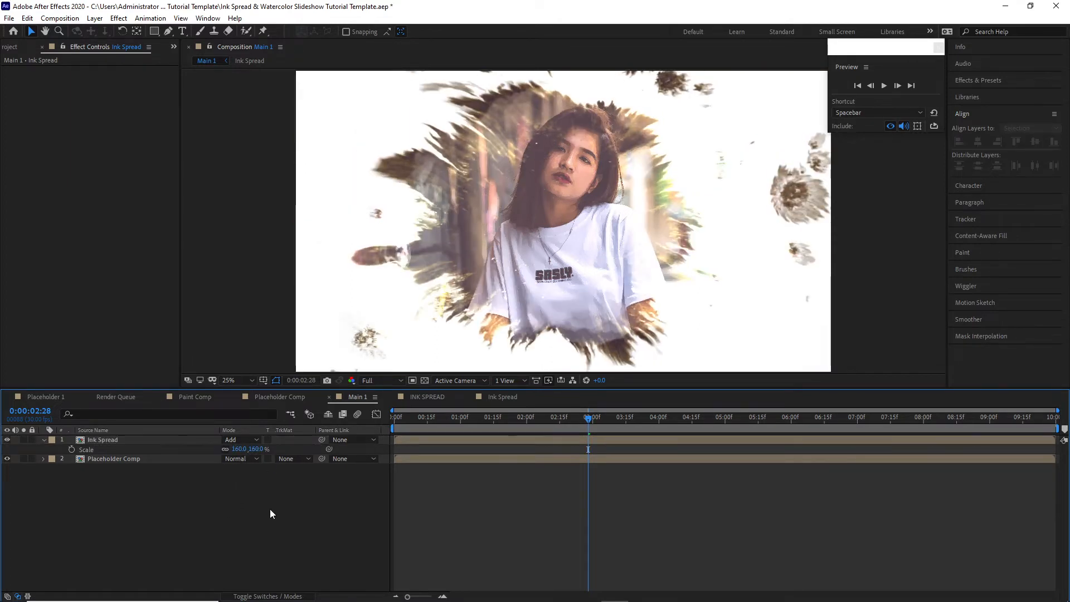
# - Shift the Ink Spread layer horizontally to position 1995, 1080
pyautogui.press('p')
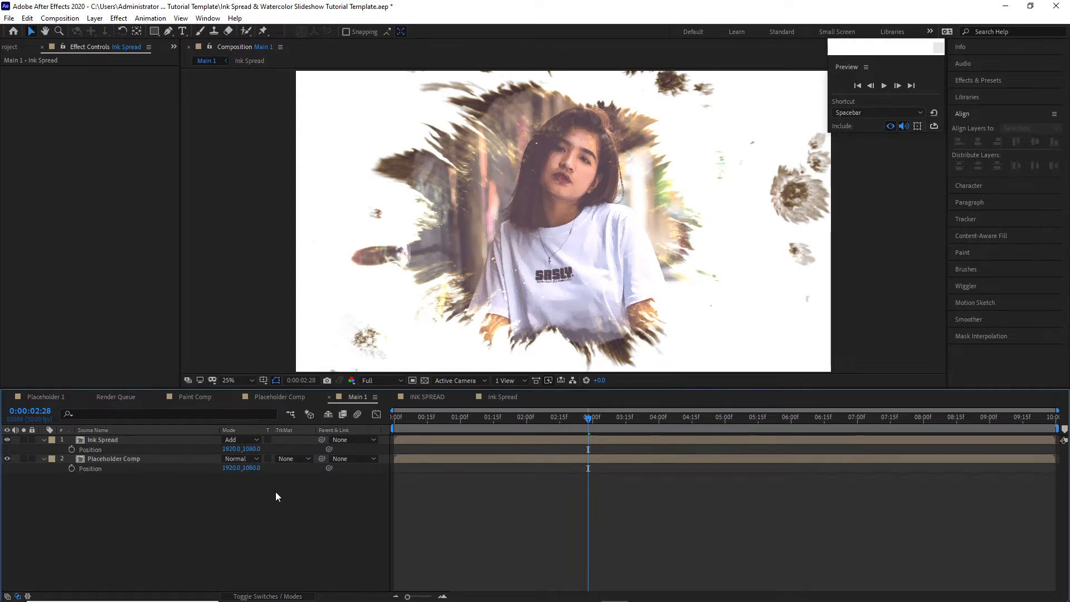
pyautogui.click(237, 449)
pyautogui.moveTo(236, 449); pyautogui.dragTo(278, 455)
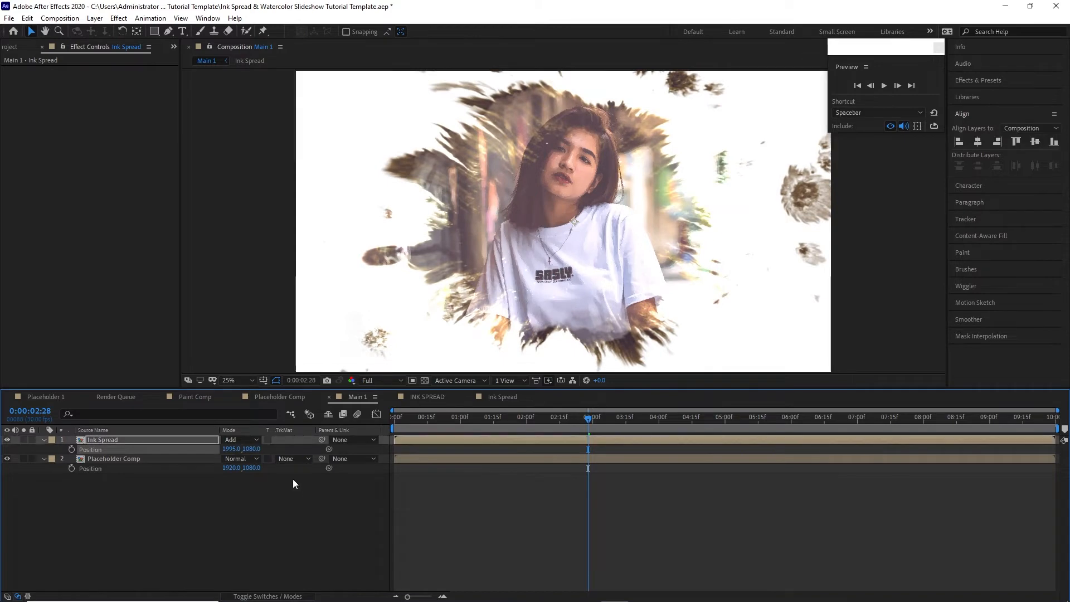
pyautogui.click(293, 479)
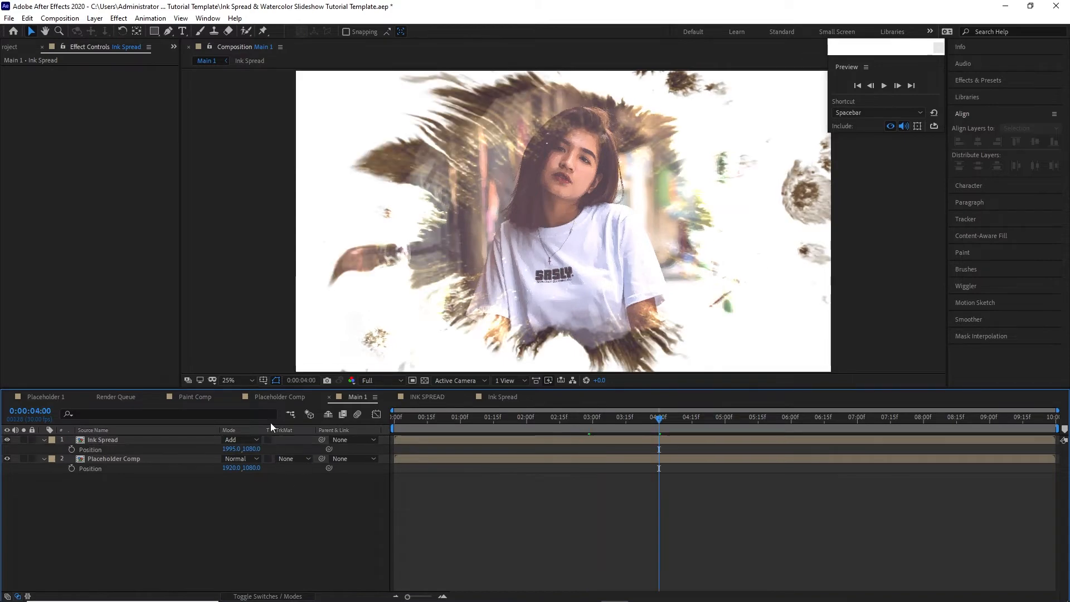
# - Add paper_1.jpg as the top layer of Main 1 and pre-compose it as Paper Texture, moving all attributes
pyautogui.click(11, 47)
pyautogui.moveTo(69, 339); pyautogui.dragTo(102, 437)
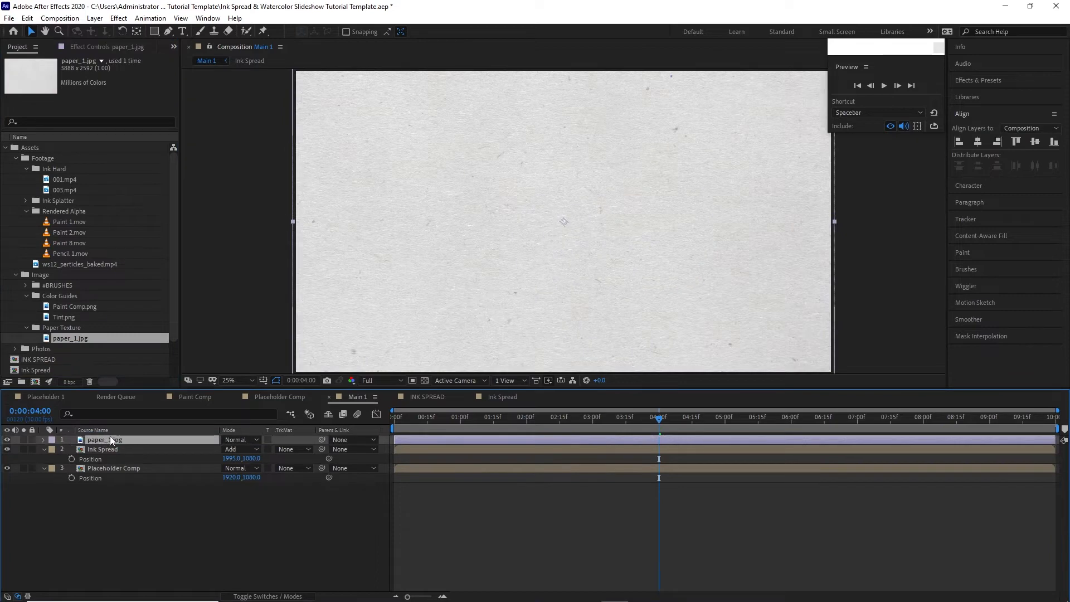
pyautogui.rightClick(110, 439)
pyautogui.click(152, 378)
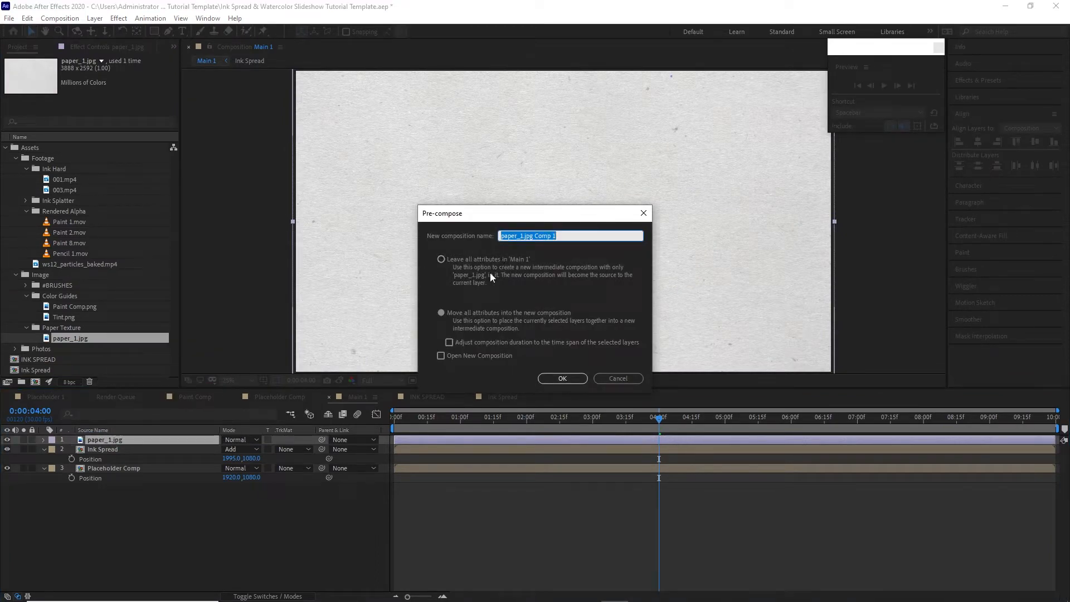
pyautogui.write('Paper Texture')
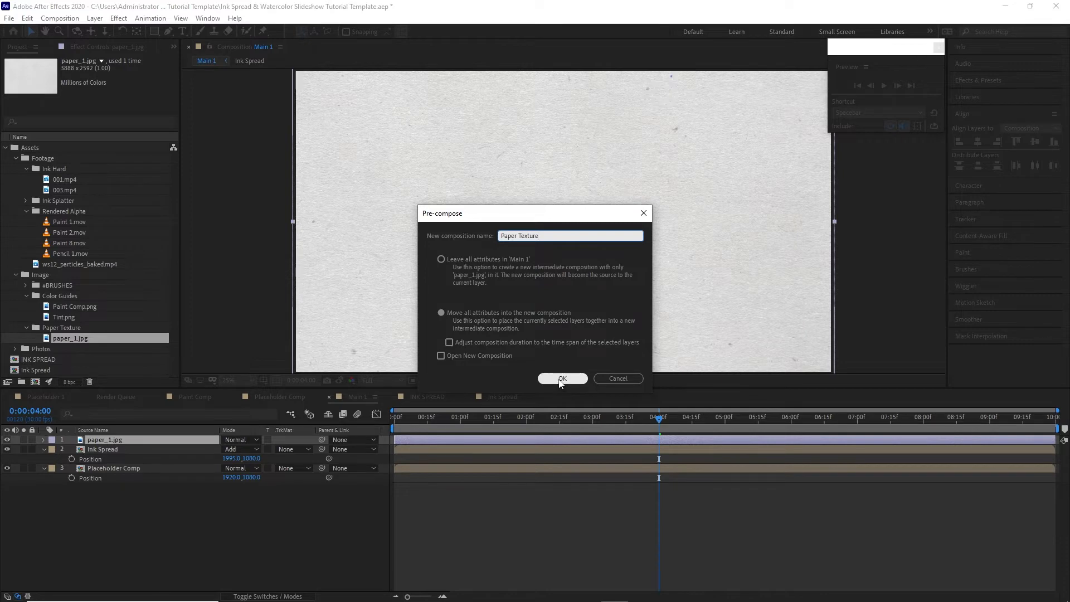
pyautogui.click(562, 378)
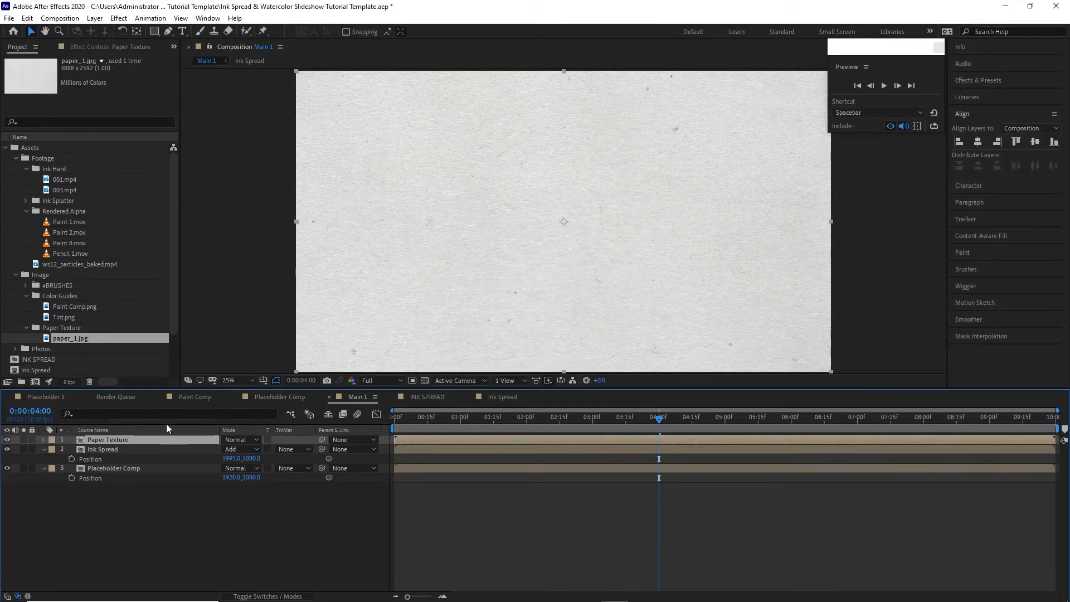
# - Apply the Tritone color correction effect to the Paper Texture layer in Main 1
pyautogui.click(119, 18)
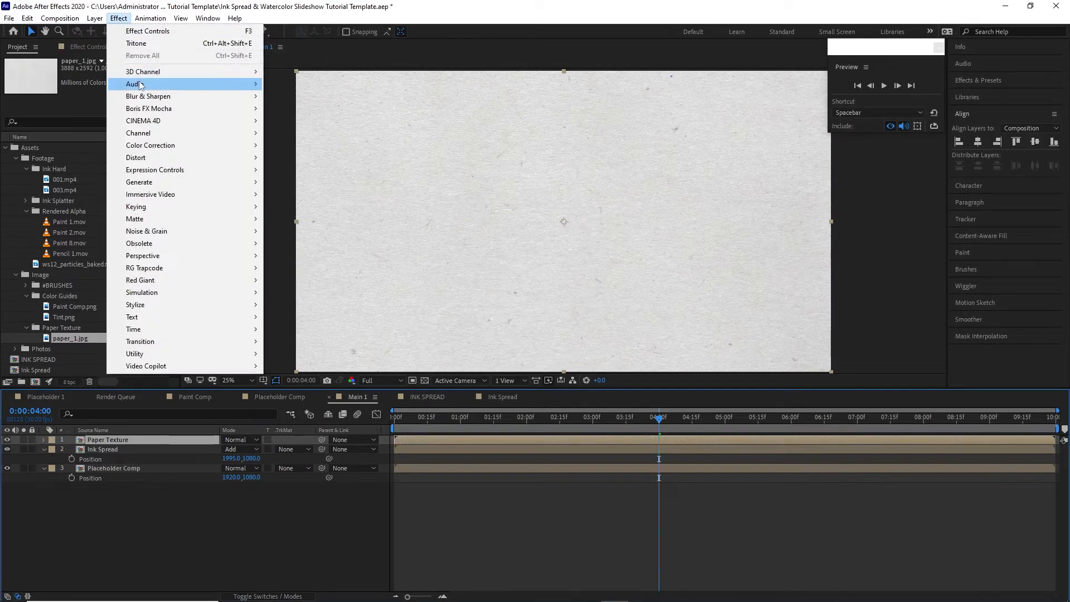
pyautogui.moveTo(260, 149)
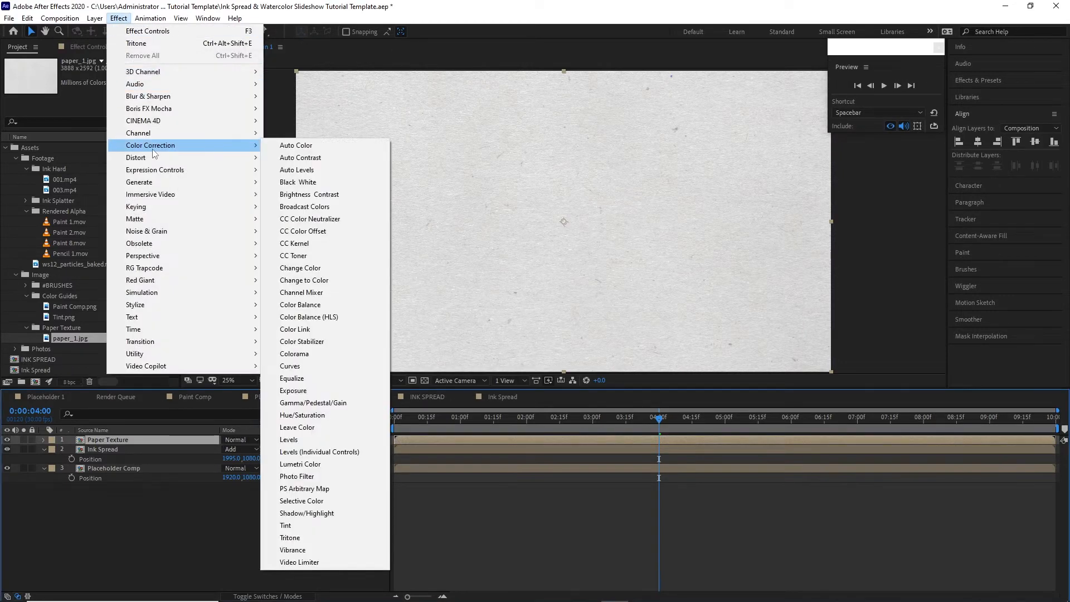
pyautogui.click(312, 537)
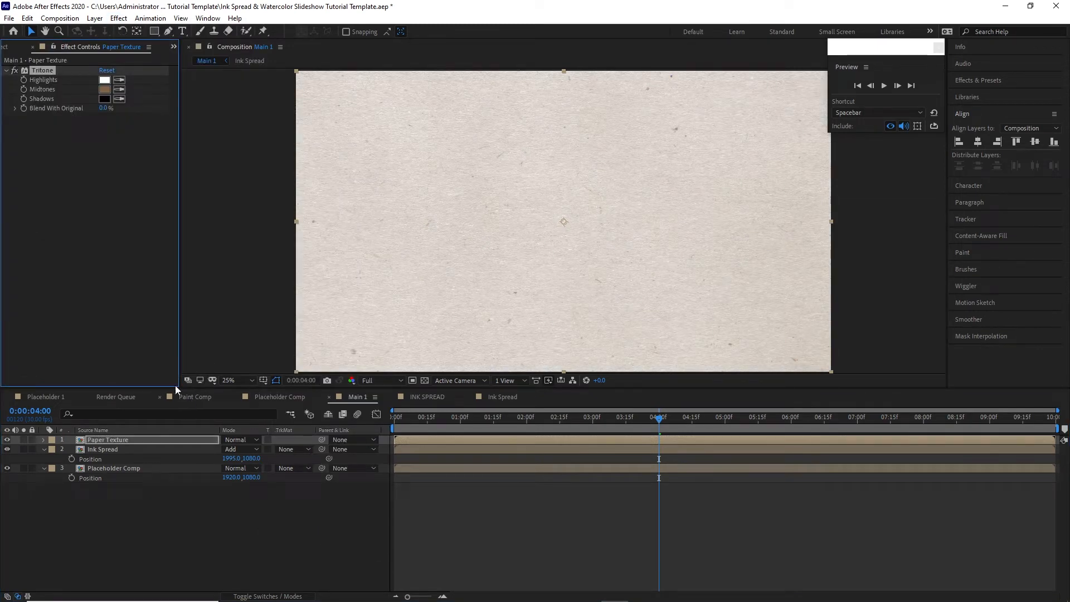
# - Add Tint.png as the top layer of Main 1 and place it in the upper-left corner of the frame
pyautogui.click(12, 47)
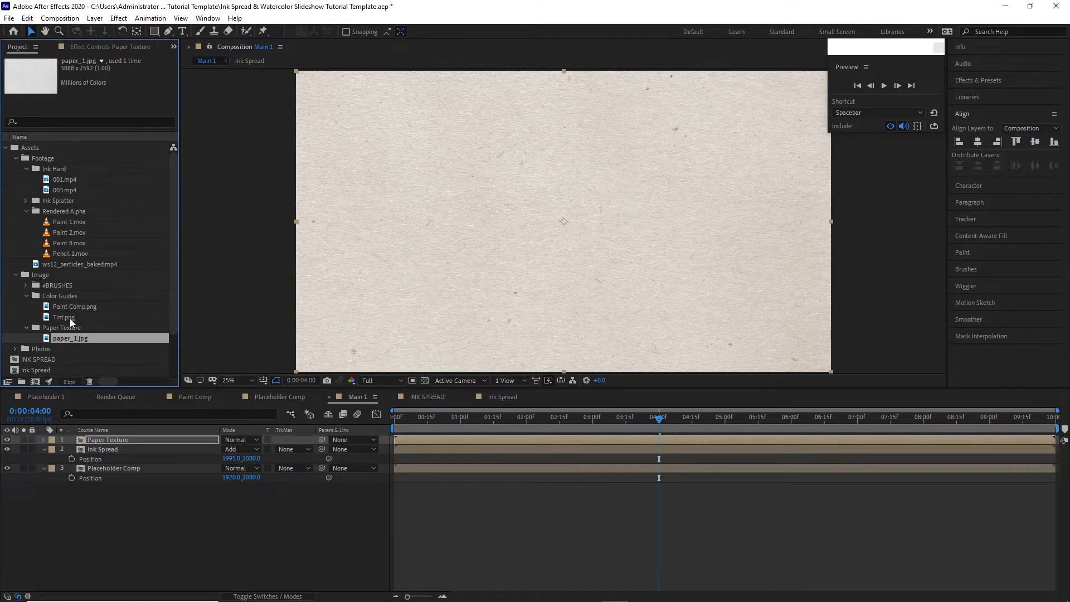
pyautogui.moveTo(70, 322); pyautogui.dragTo(95, 442)
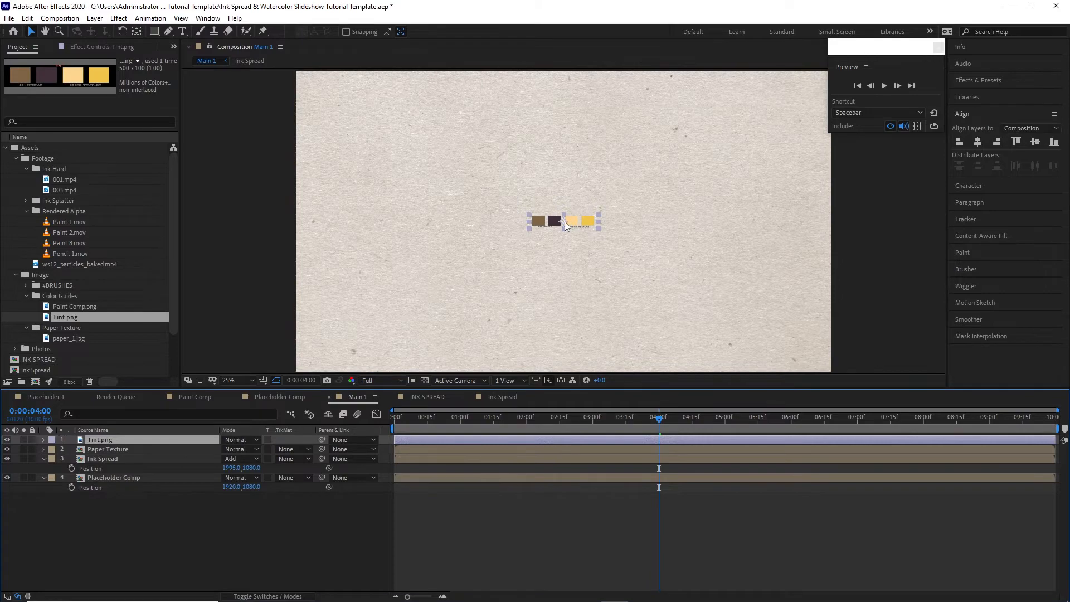
pyautogui.moveTo(564, 222); pyautogui.dragTo(349, 94)
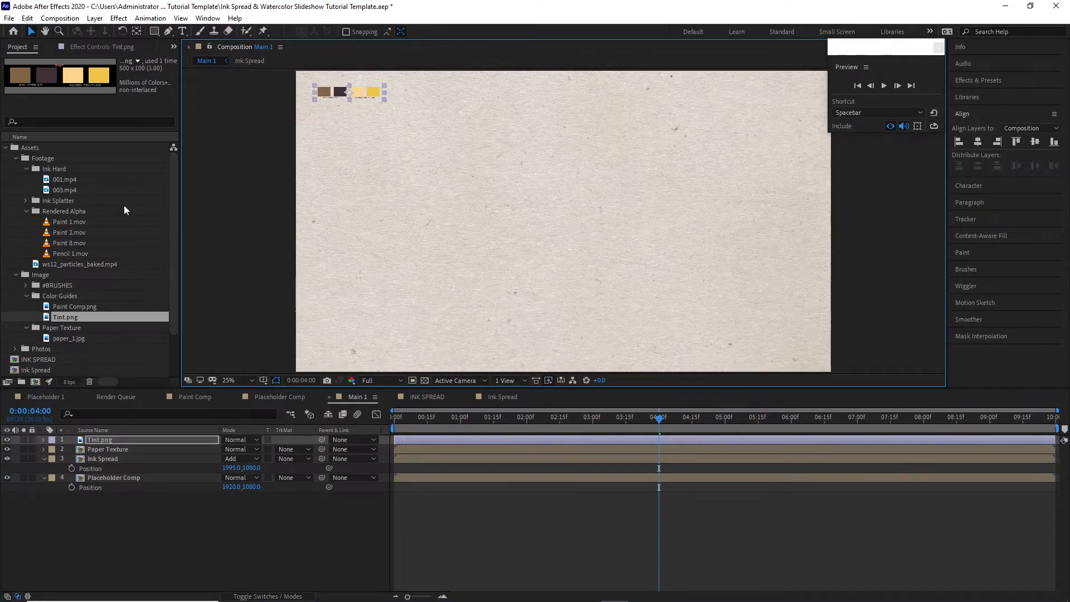
# - Sample Paper Texture's Tritone highlights and shadows from Tint.png's light peach swatch and midtones from the yellow one, and hide the Tint.png layer
pyautogui.click(108, 48)
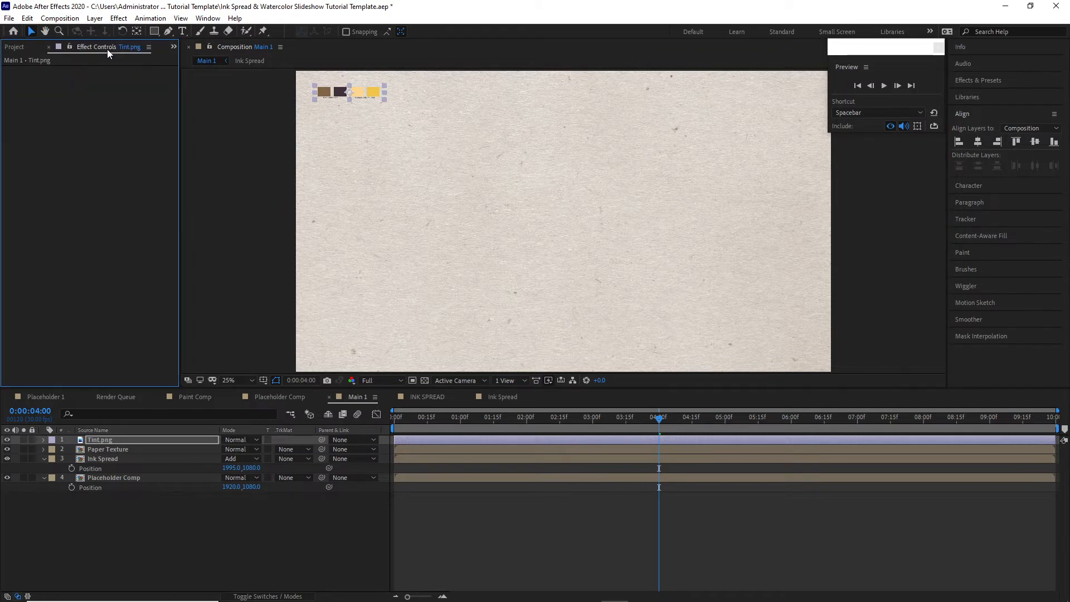
pyautogui.click(131, 448)
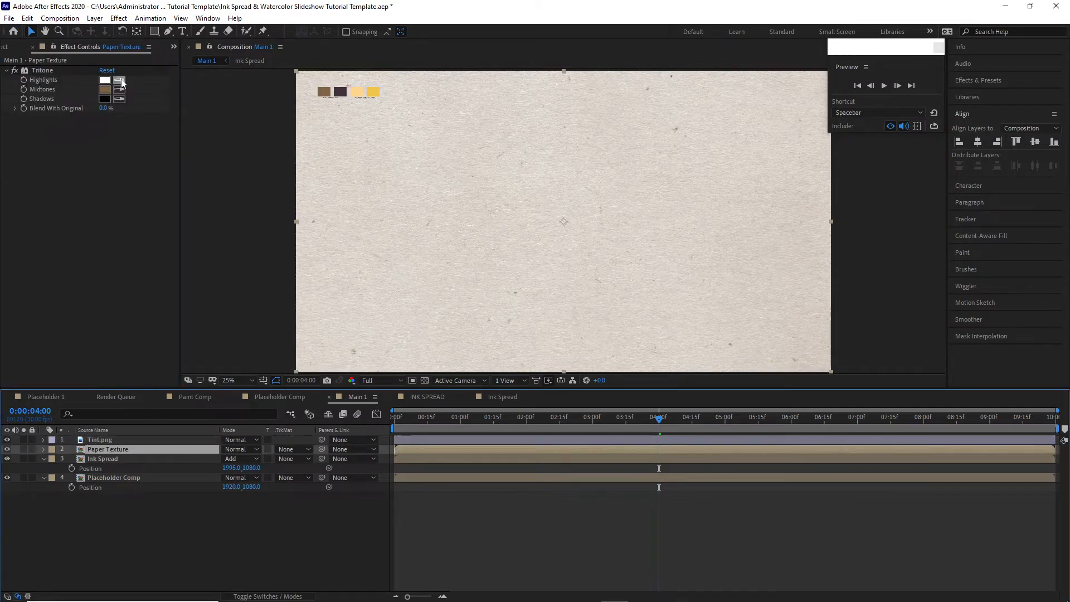
pyautogui.click(357, 91)
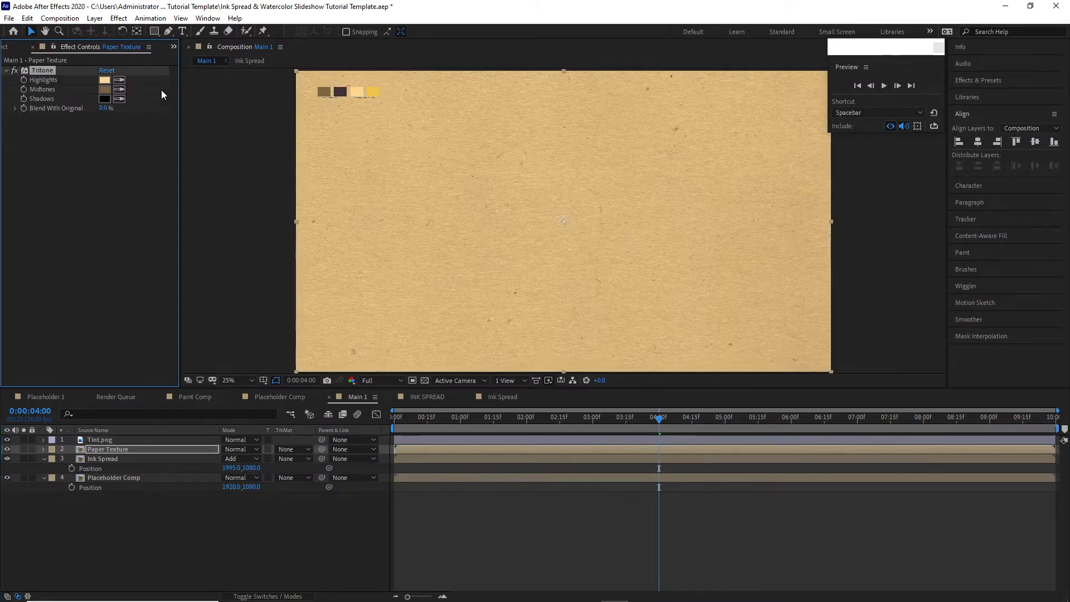
pyautogui.click(119, 99)
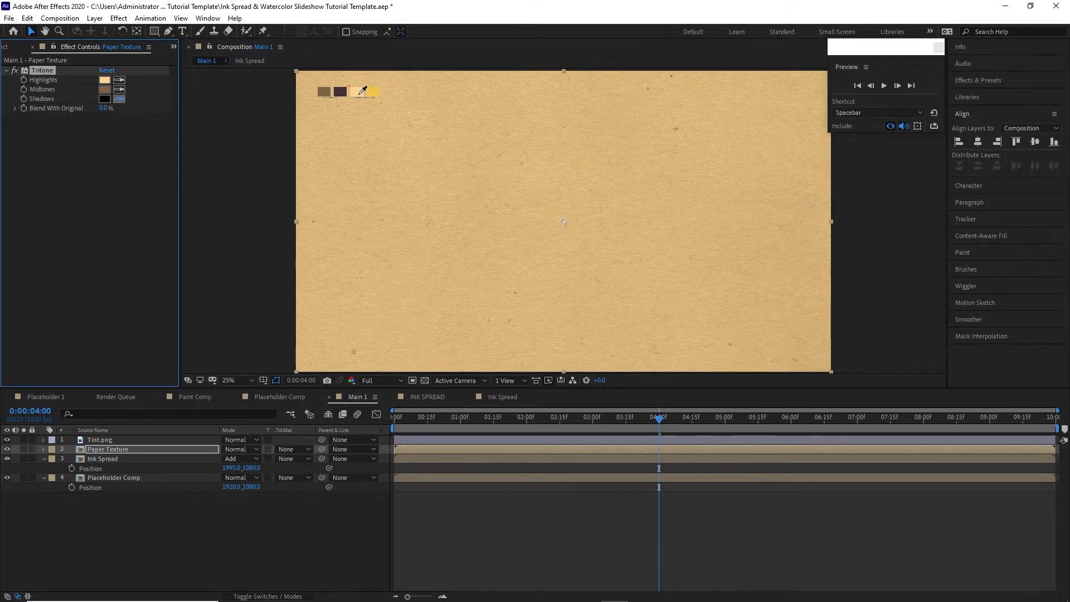
pyautogui.click(360, 93)
pyautogui.click(373, 90)
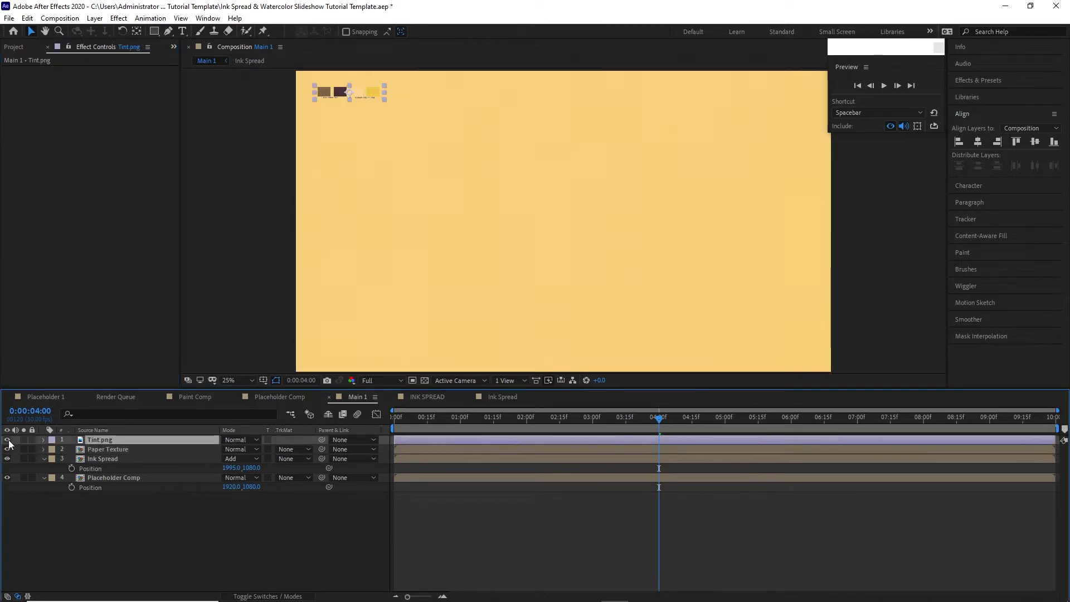
pyautogui.click(8, 440)
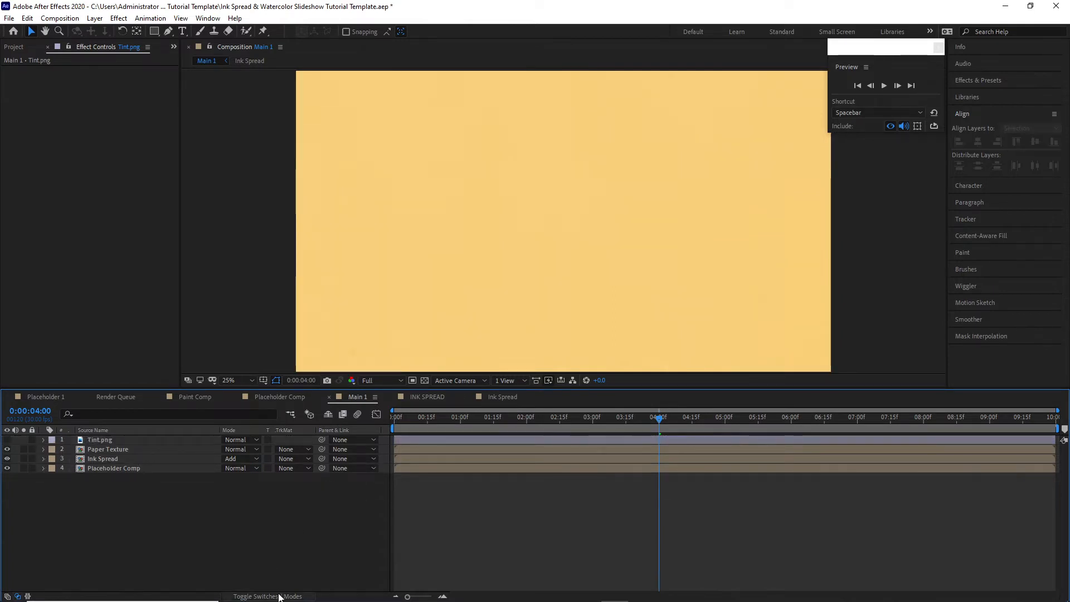
# - Make the Paper Texture, Ink Spread and Placeholder Comp layers 3D and set Paper Texture's blending mode to Multiply
pyautogui.click(279, 596)
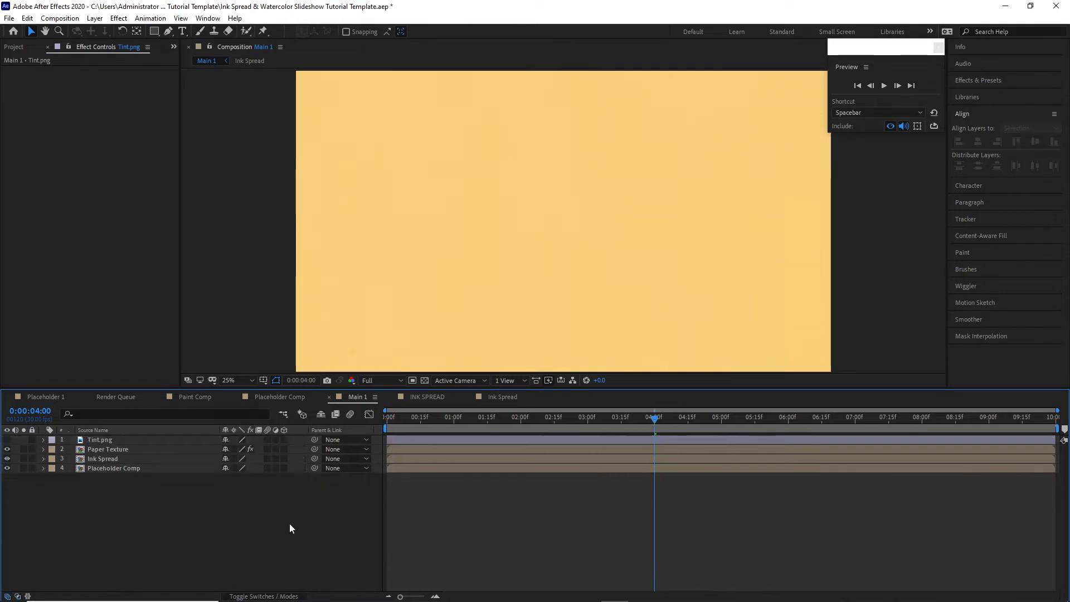
pyautogui.click(283, 469)
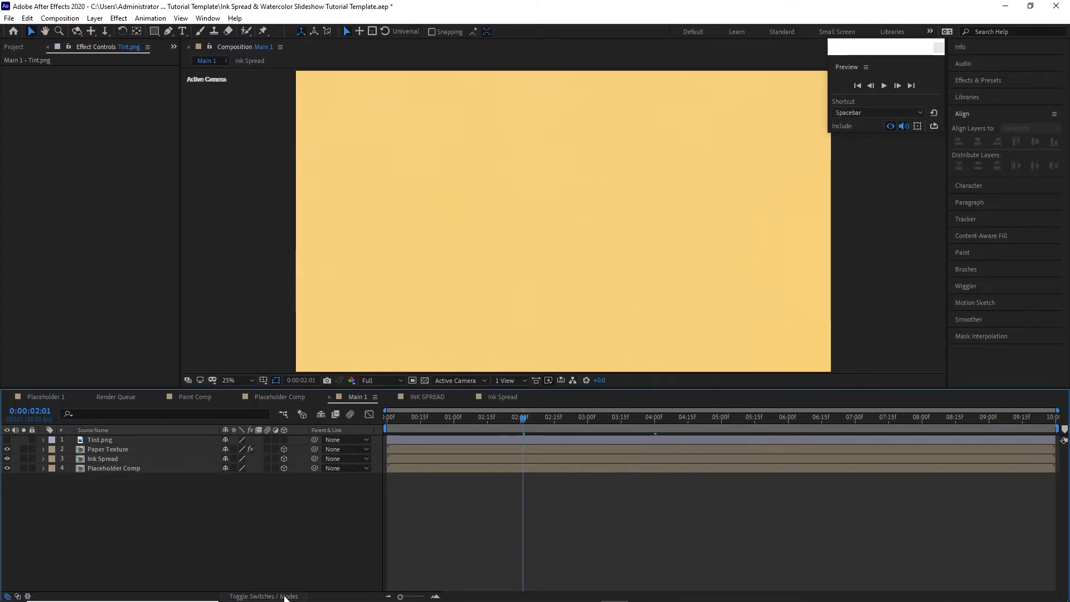
pyautogui.click(285, 596)
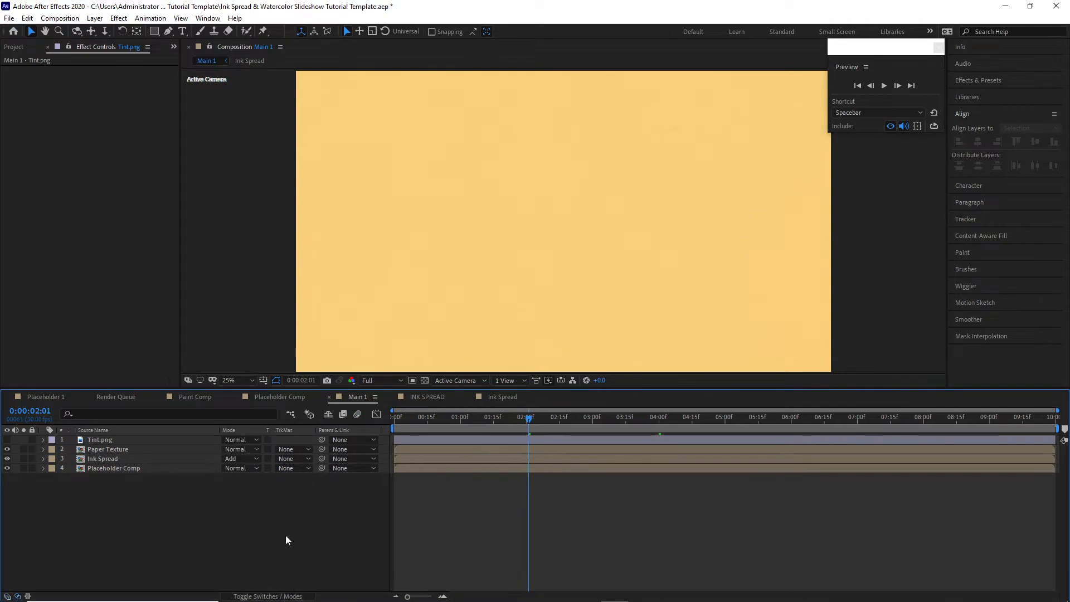
pyautogui.click(255, 449)
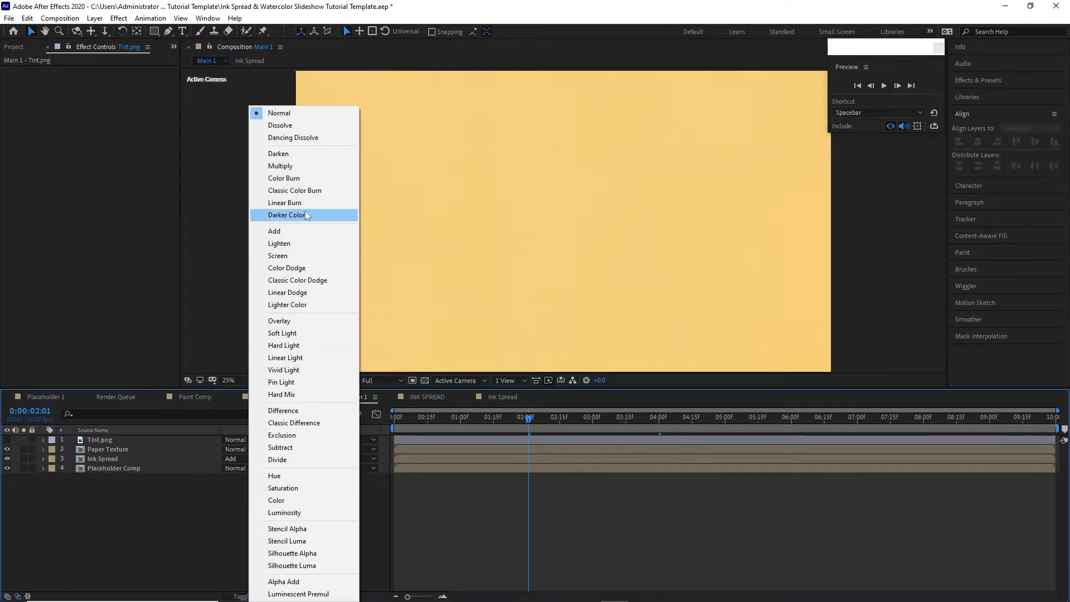
pyautogui.click(281, 166)
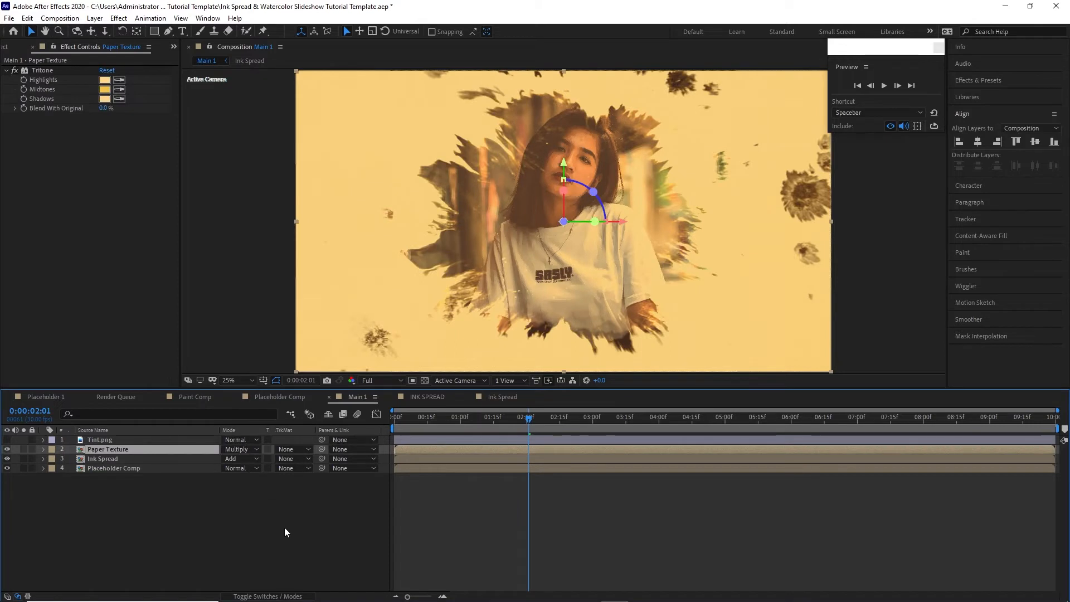
# - Add Watercolor 1.png above Paper Texture in Main 1 and pre-compose it as Watercolor Ink, moving all attributes
pyautogui.click(5, 47)
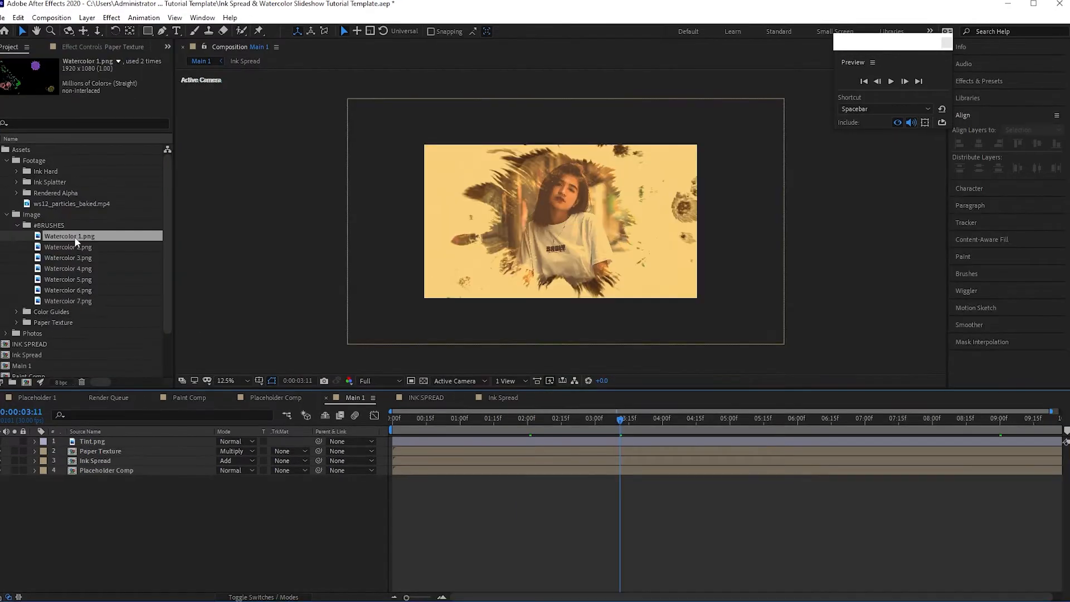
pyautogui.moveTo(76, 242); pyautogui.dragTo(132, 449)
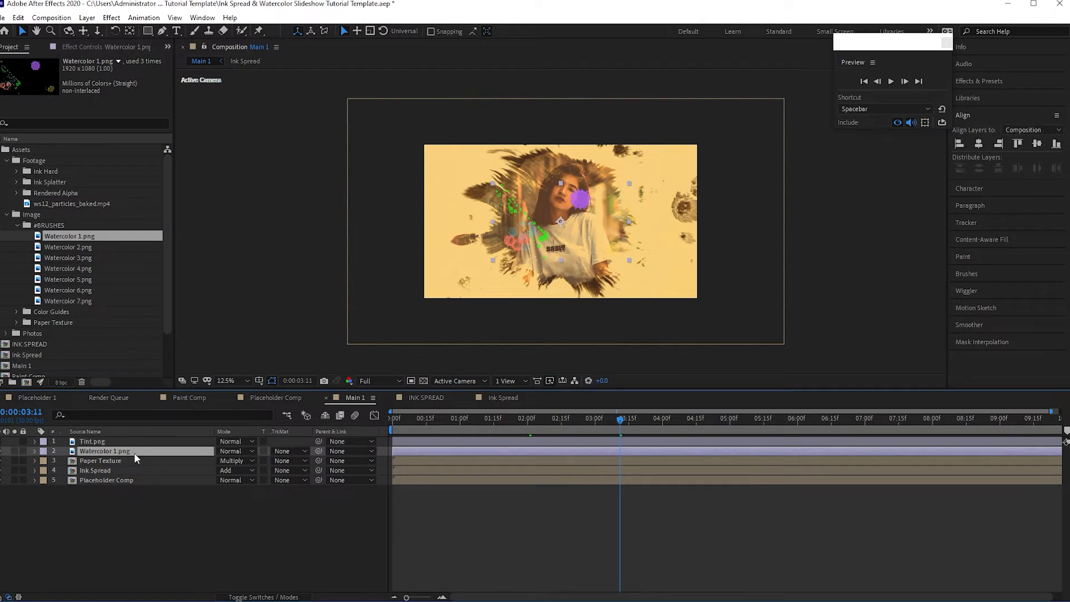
pyautogui.rightClick(134, 452)
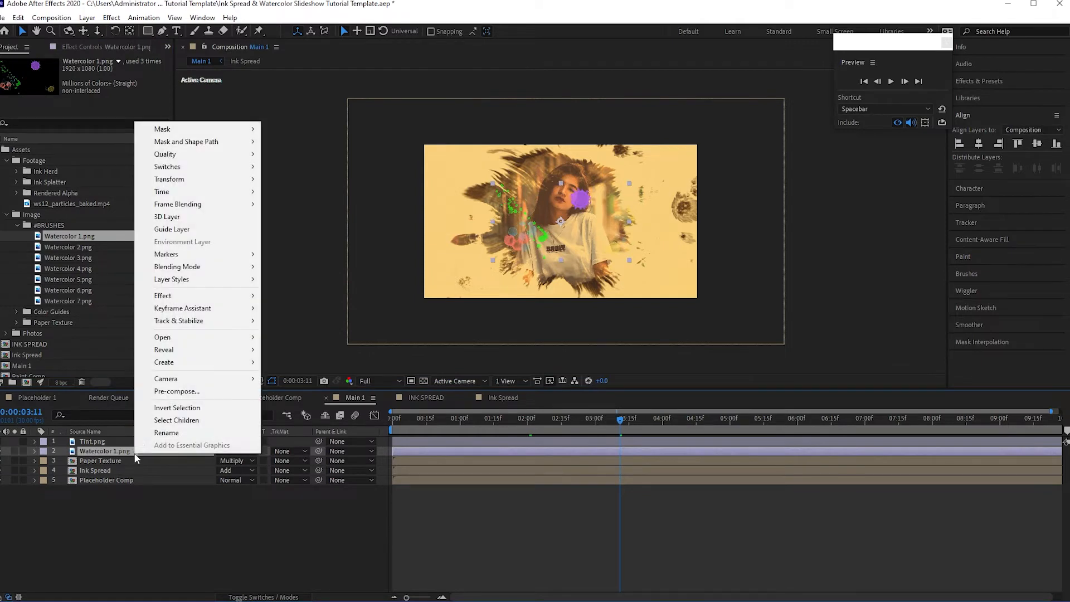
pyautogui.click(165, 391)
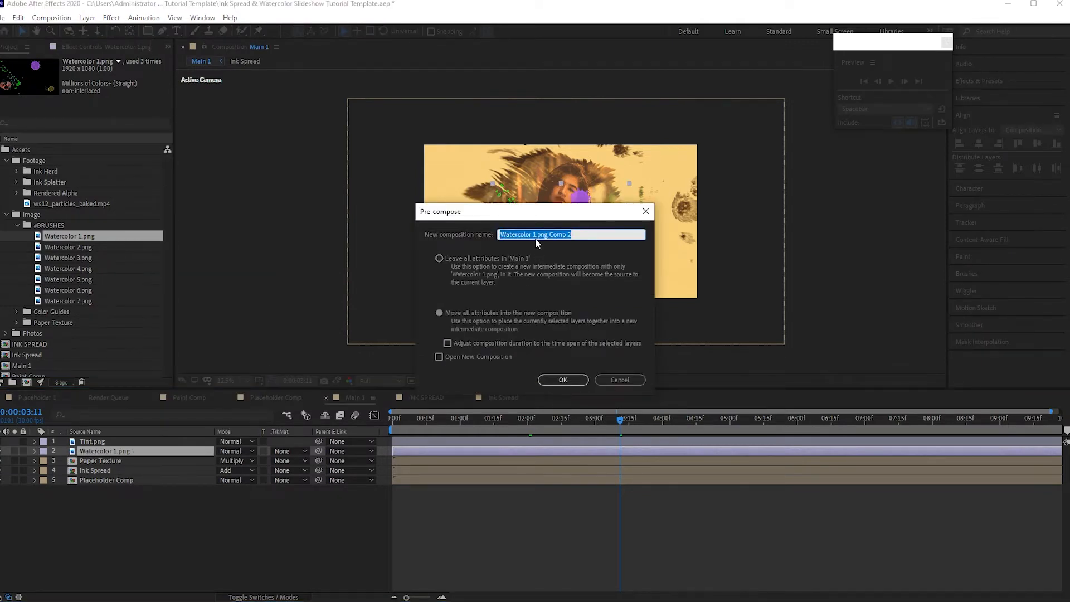
pyautogui.moveTo(534, 235); pyautogui.dragTo(582, 233)
pyautogui.press('BackSpace')
pyautogui.click(439, 314)
pyautogui.click(543, 380)
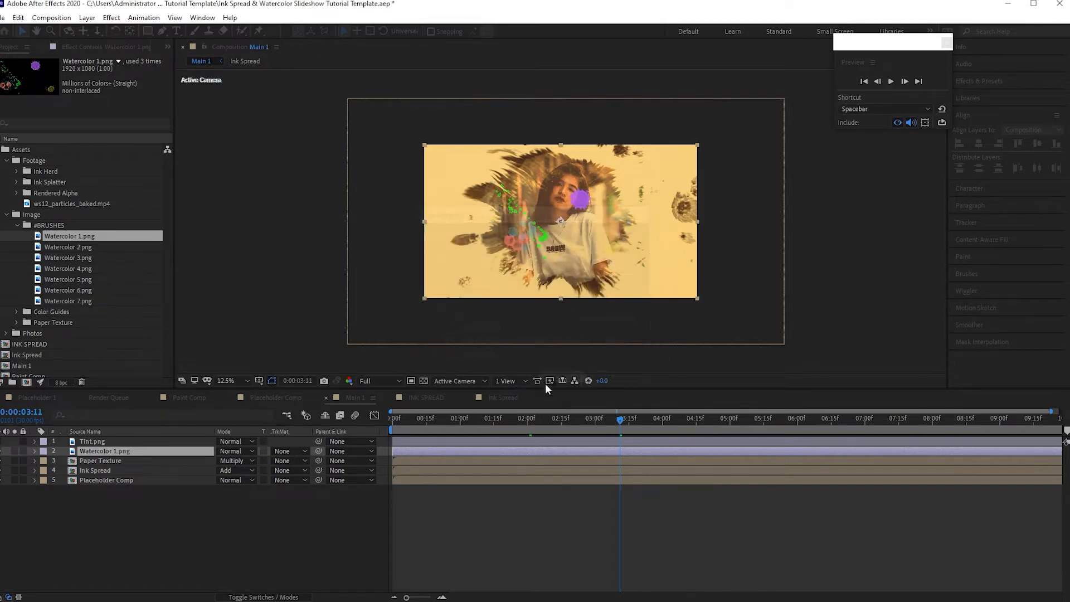
# - Open the Watercolor Ink composition and fit the Watercolor 1.png layer to the composition size
pyautogui.doubleClick(169, 450)
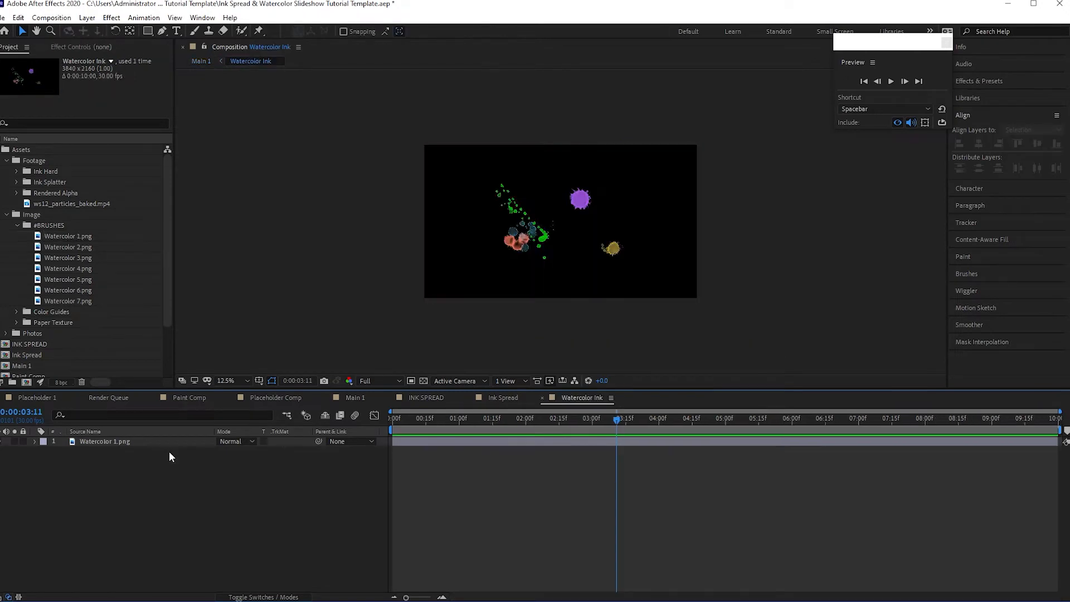
pyautogui.click(169, 440)
pyautogui.rightClick(168, 441)
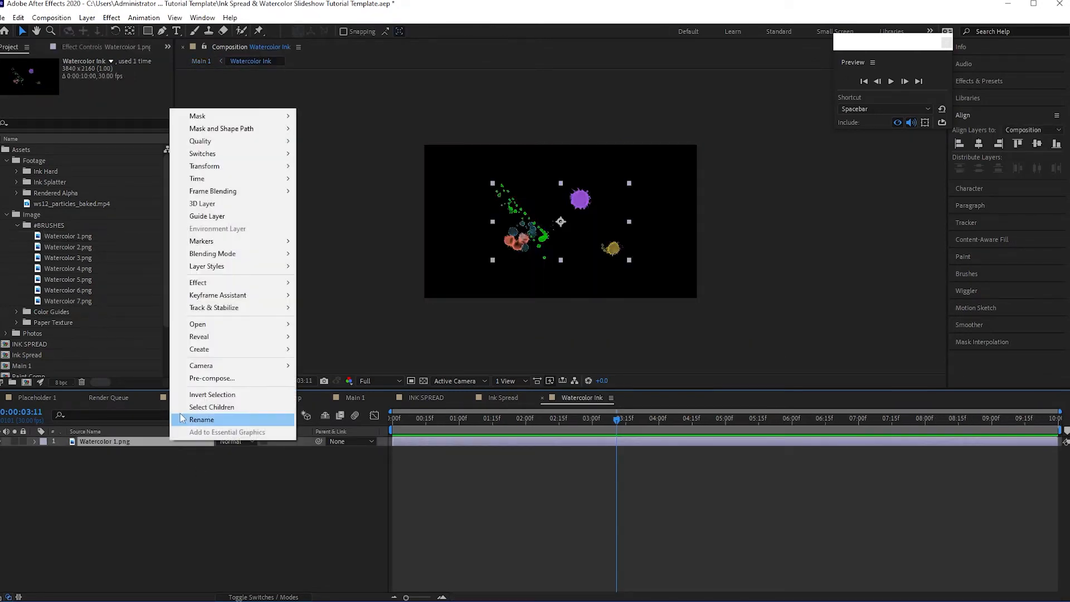
pyautogui.moveTo(227, 168)
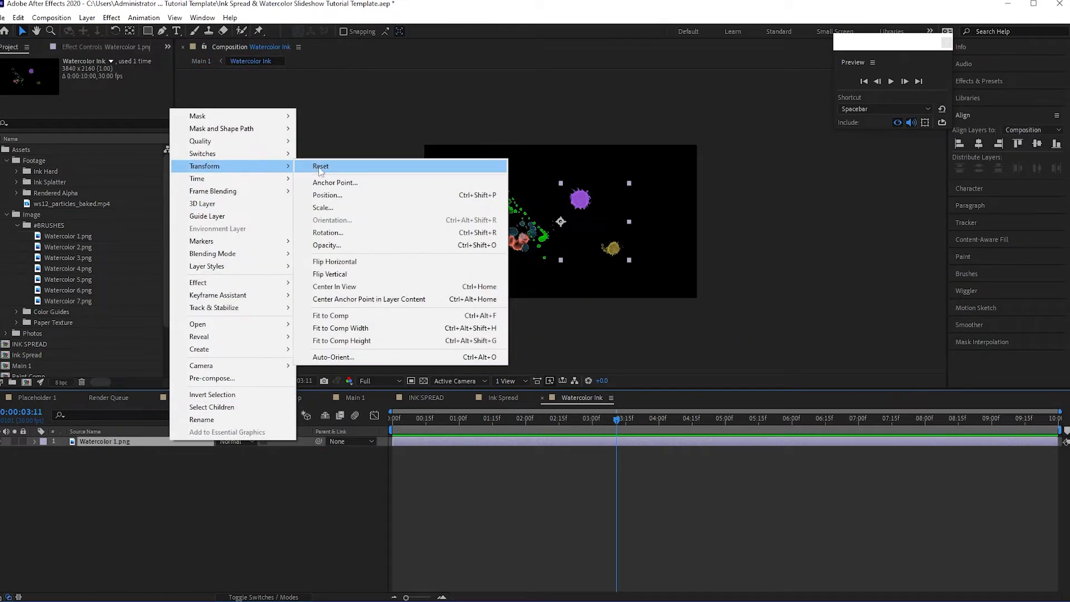
pyautogui.click(359, 317)
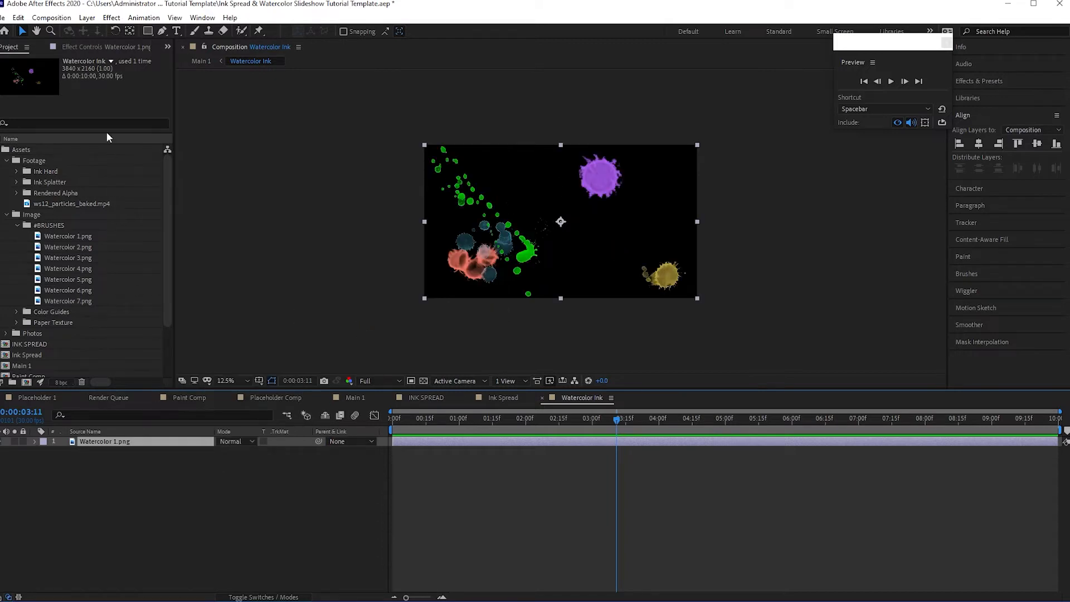
# - Apply the CC Image Wipe and Turbulent Displace effects to the Watercolor 1.png layer
pyautogui.click(111, 17)
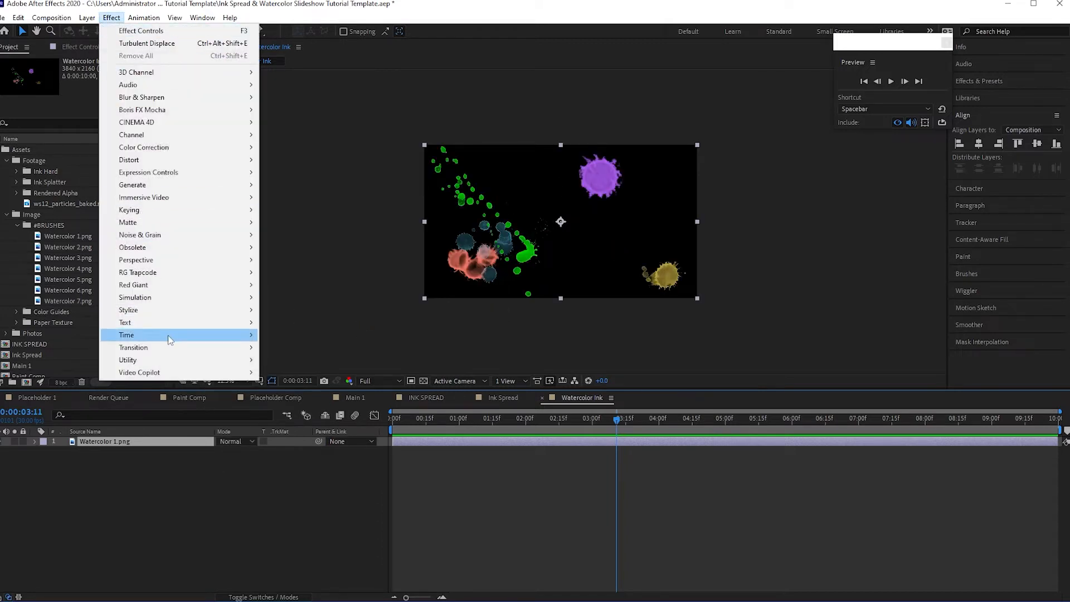
pyautogui.moveTo(175, 350)
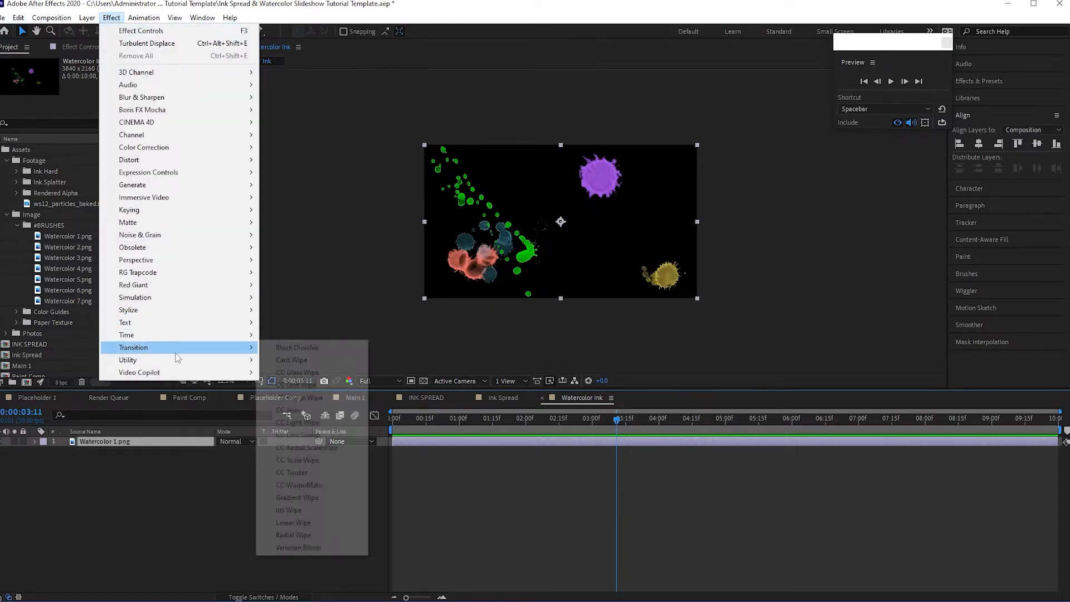
pyautogui.click(300, 398)
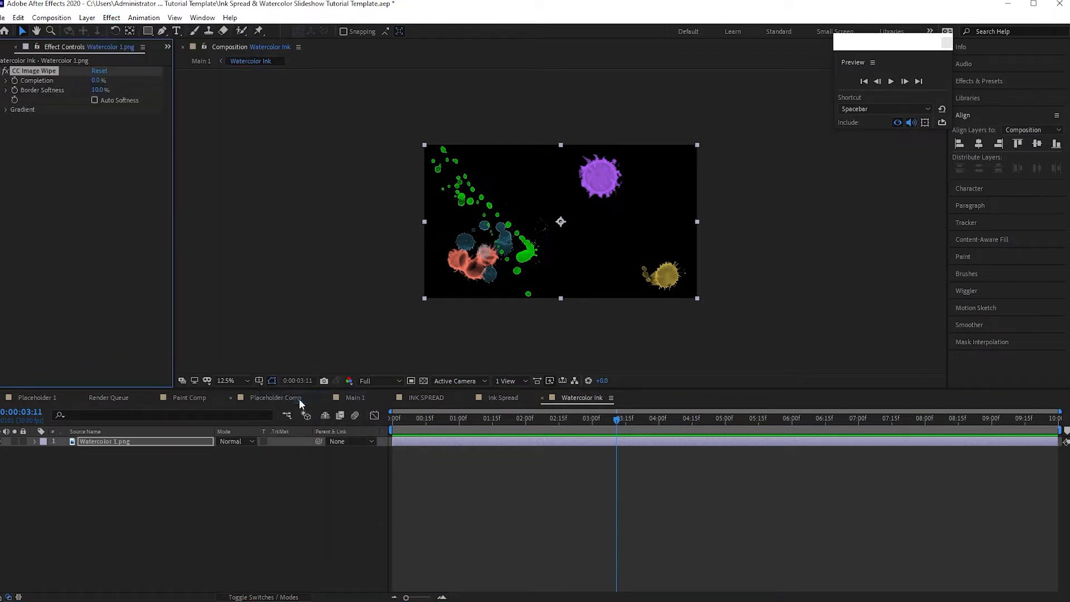
pyautogui.click(111, 17)
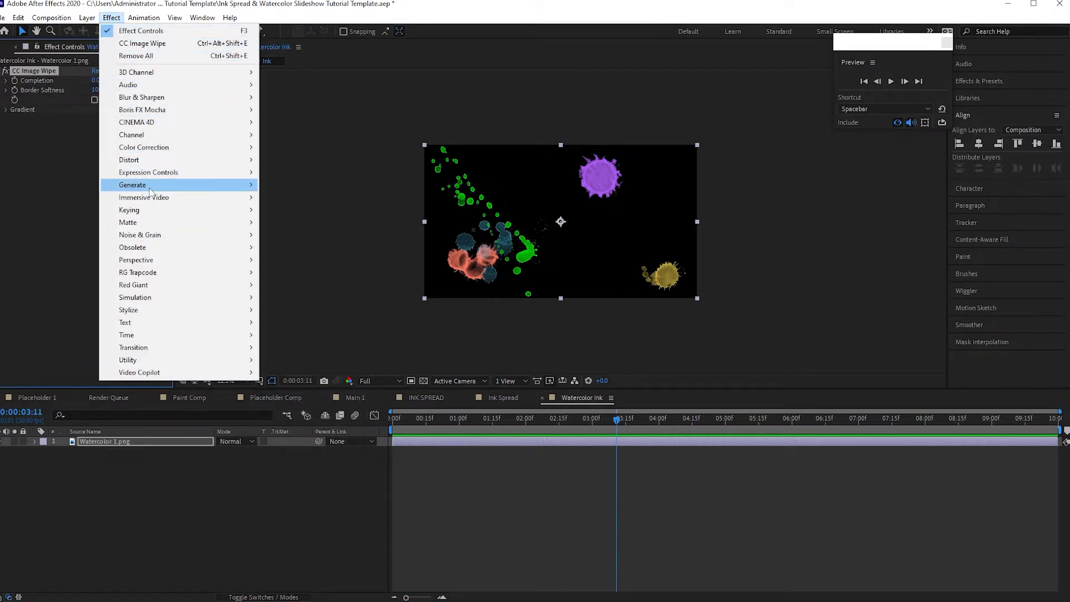
pyautogui.moveTo(149, 174)
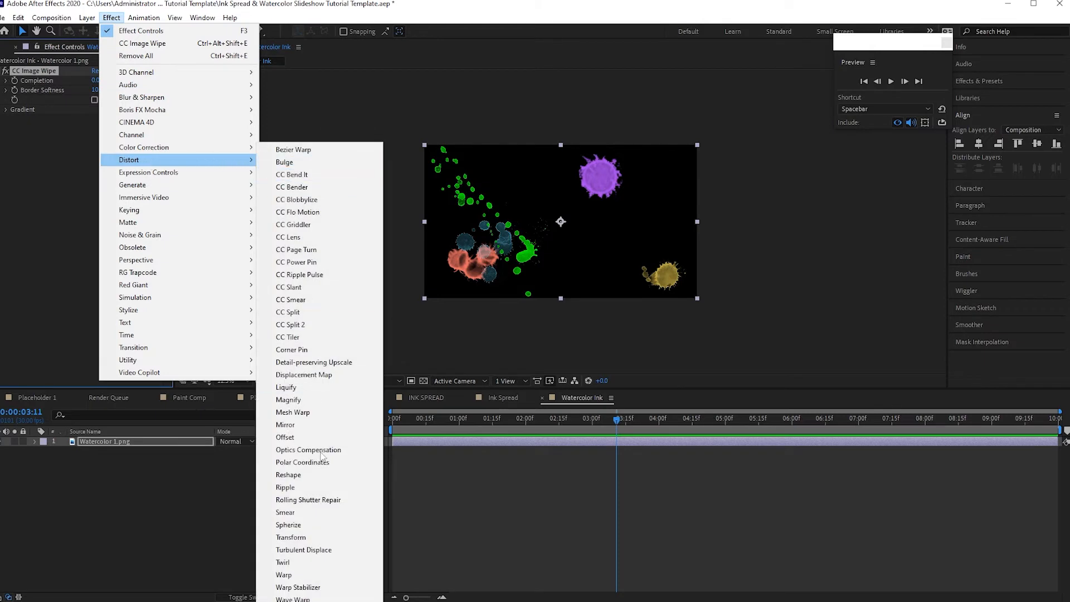
pyautogui.click(325, 550)
# - At 0:00:00:00, keyframe CC Image Wipe's Completion at 100% and add a keyframe for Turbulent Displace's Amount
pyautogui.click(440, 420)
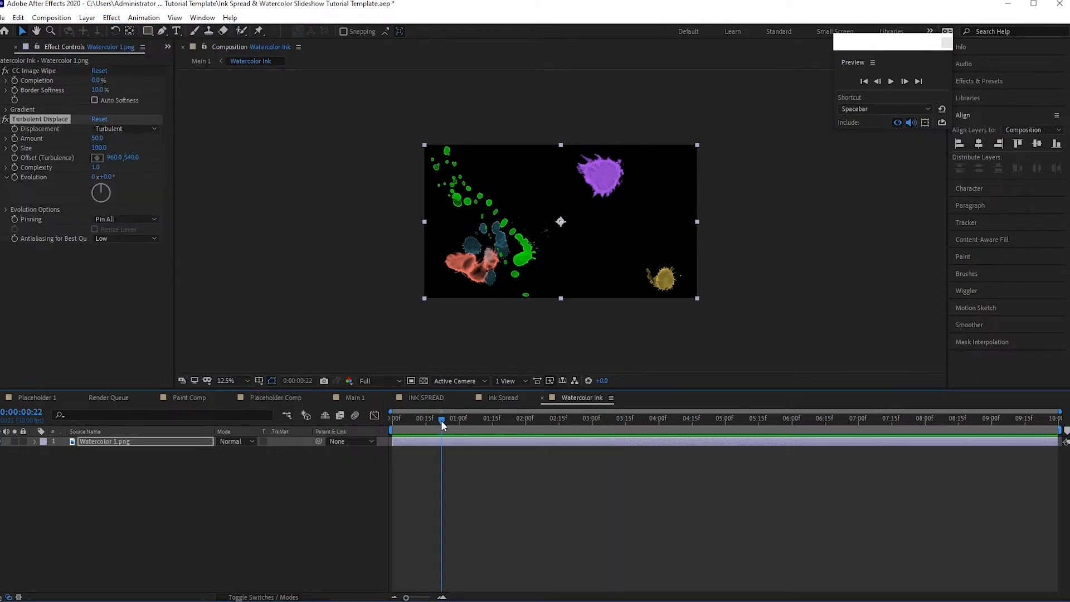
pyautogui.moveTo(439, 421); pyautogui.dragTo(392, 423)
pyautogui.click(15, 81)
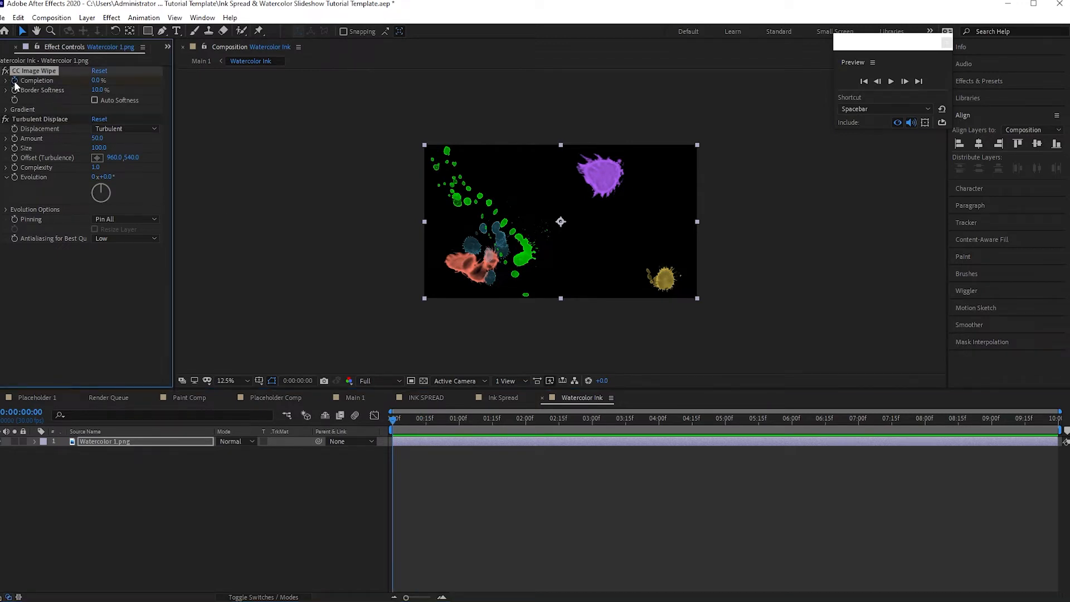
pyautogui.moveTo(98, 80); pyautogui.dragTo(190, 94)
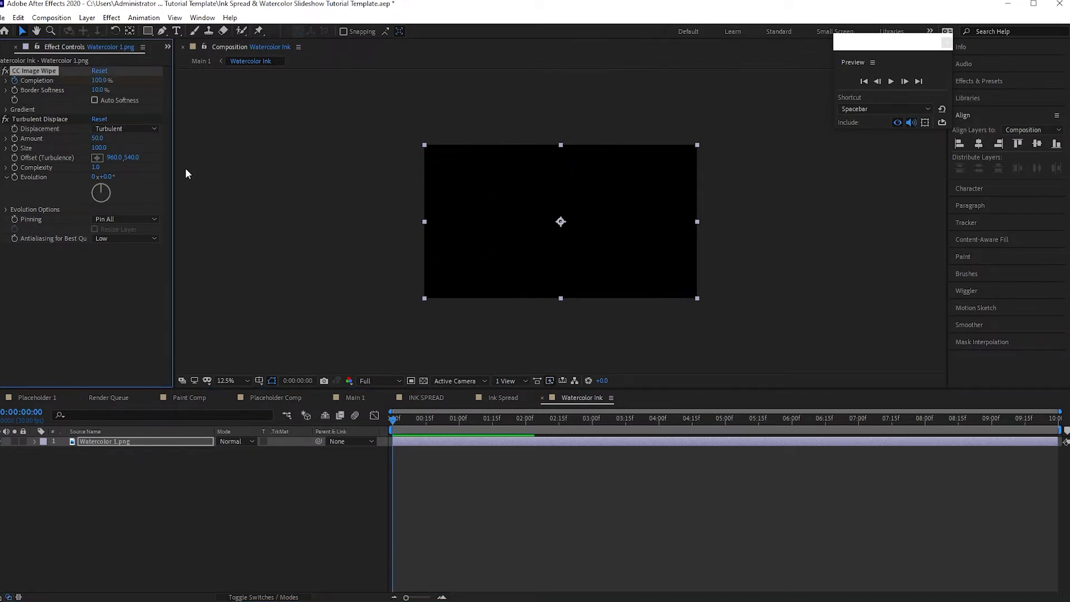
pyautogui.click(15, 139)
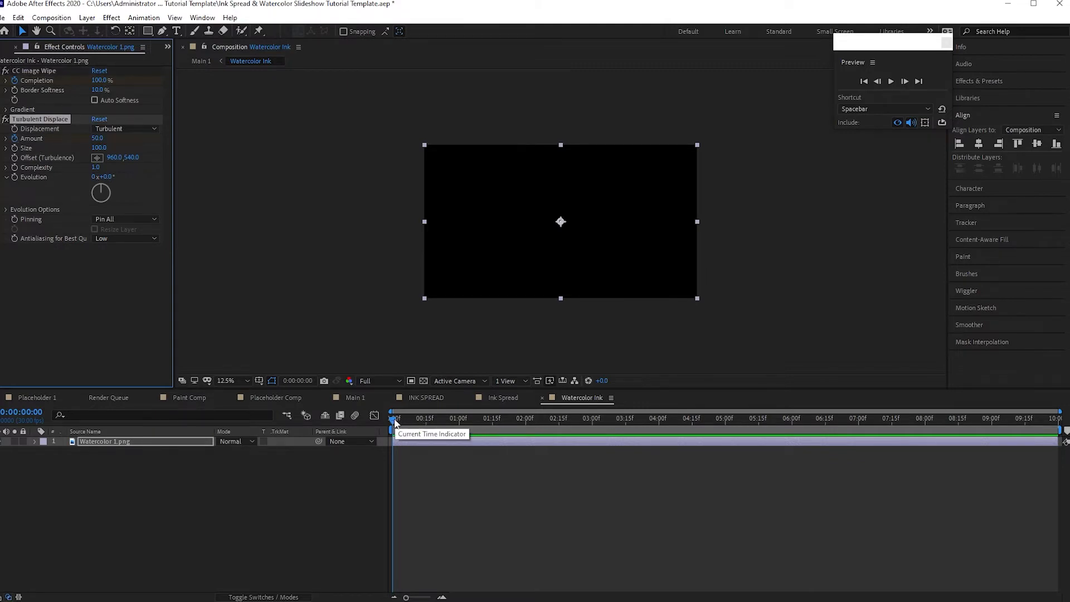
# - At 0:00:02:00, set CC Image Wipe's Completion to 0% and Turbulent Displace's Amount to 100
pyautogui.moveTo(394, 434); pyautogui.dragTo(528, 448)
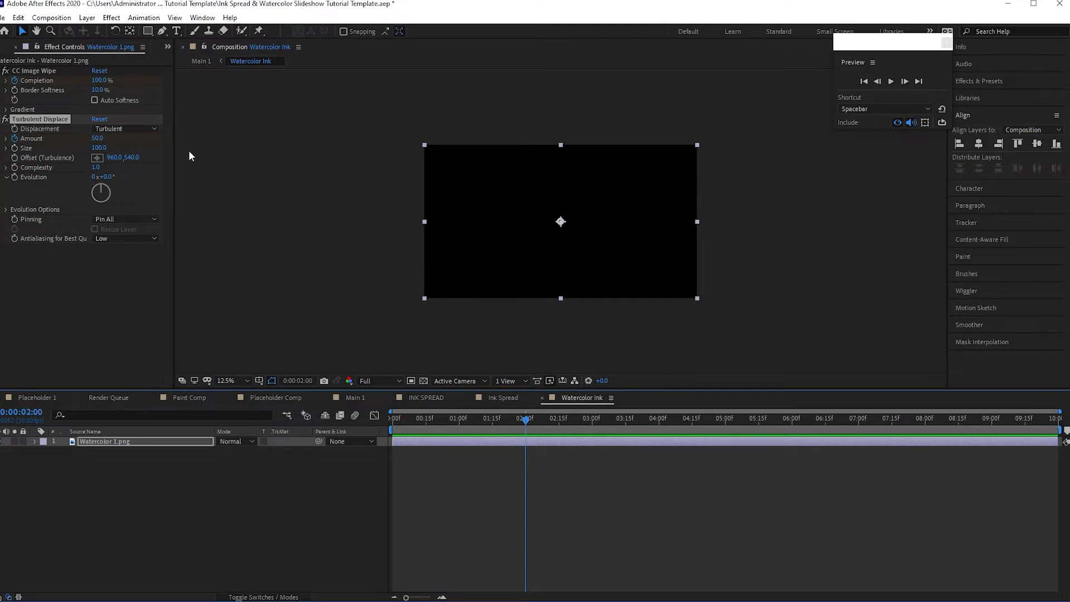
pyautogui.moveTo(102, 80); pyautogui.dragTo(35, 86)
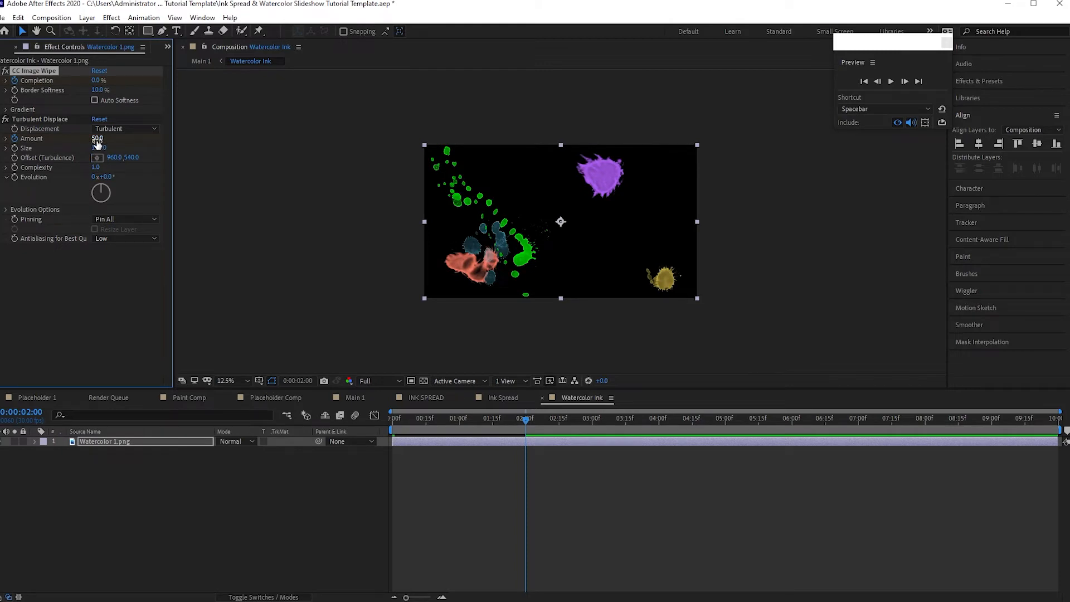
pyautogui.click(97, 139)
pyautogui.write('100')
pyautogui.click(112, 291)
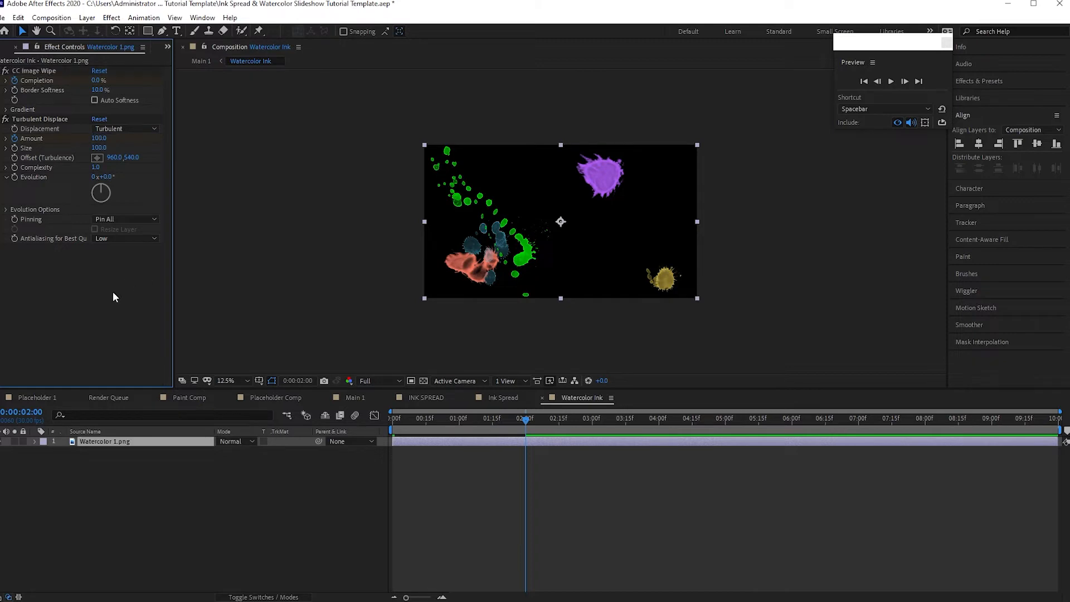
# - Duplicate the Watercolor 1.png layer and make the copy start at 0:00:01:00
pyautogui.click(124, 440)
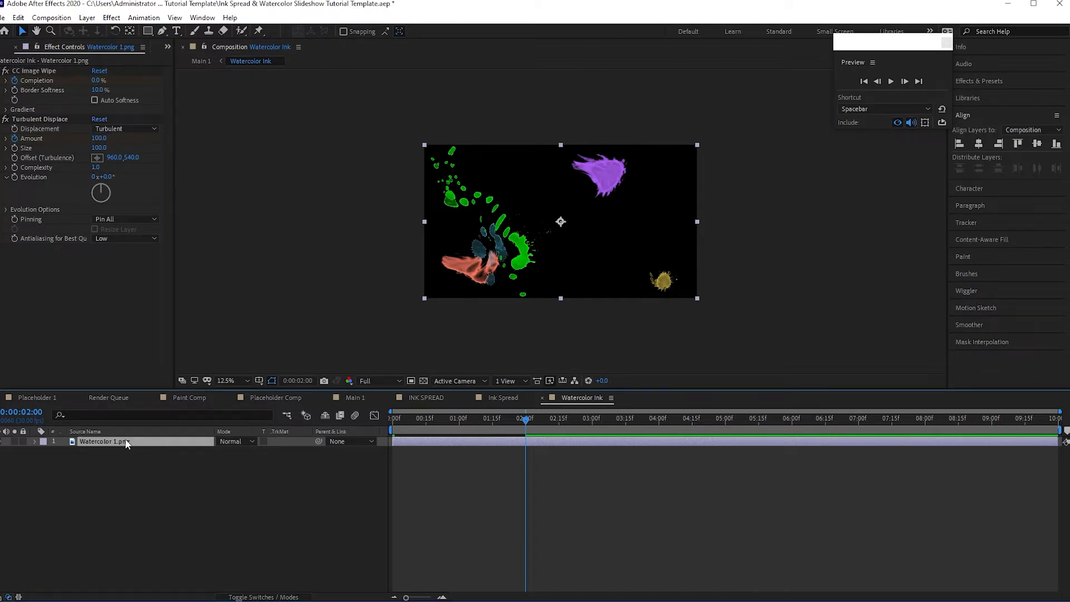
pyautogui.hotkey('ctrl', 'd')
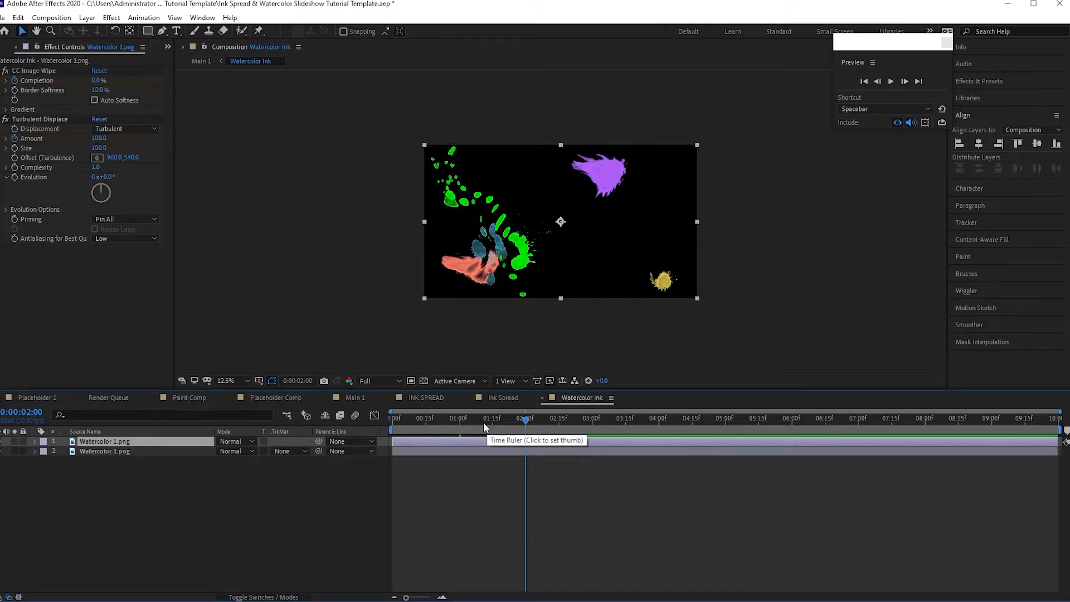
pyautogui.moveTo(483, 422); pyautogui.dragTo(460, 426)
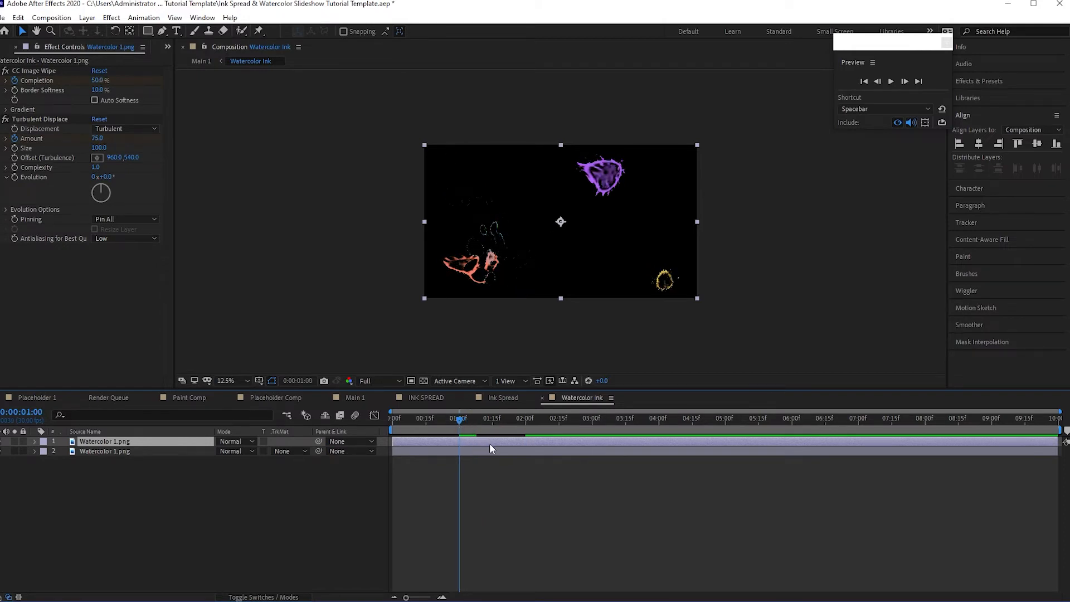
pyautogui.hotkey('alt', '[')
# - Delete the CC Image Wipe effect from the upper Watercolor 1.png layer
pyautogui.click(48, 71)
pyautogui.click(18, 17)
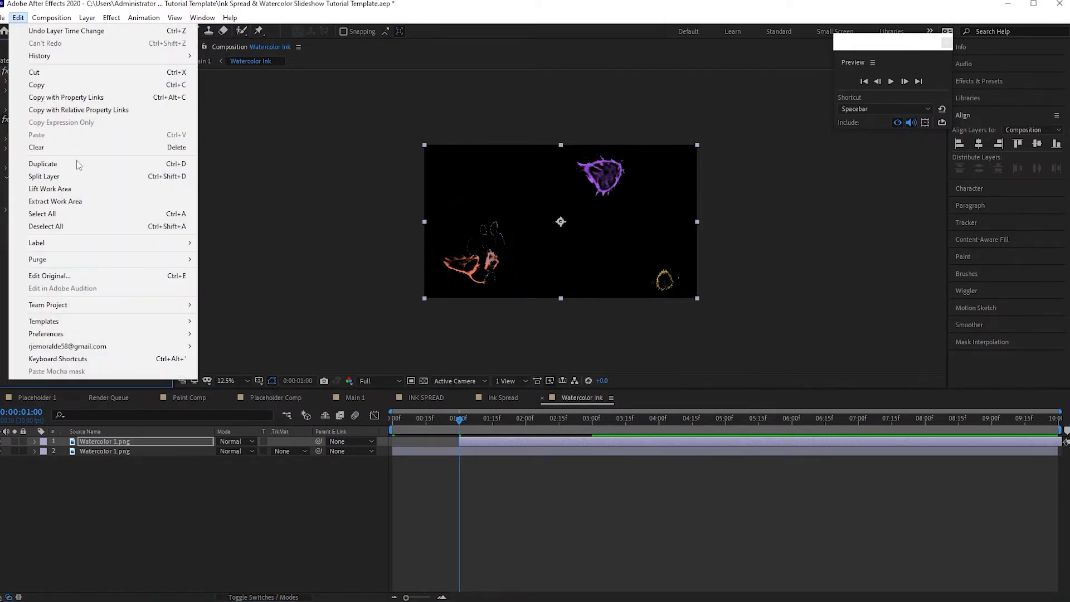
pyautogui.click(69, 150)
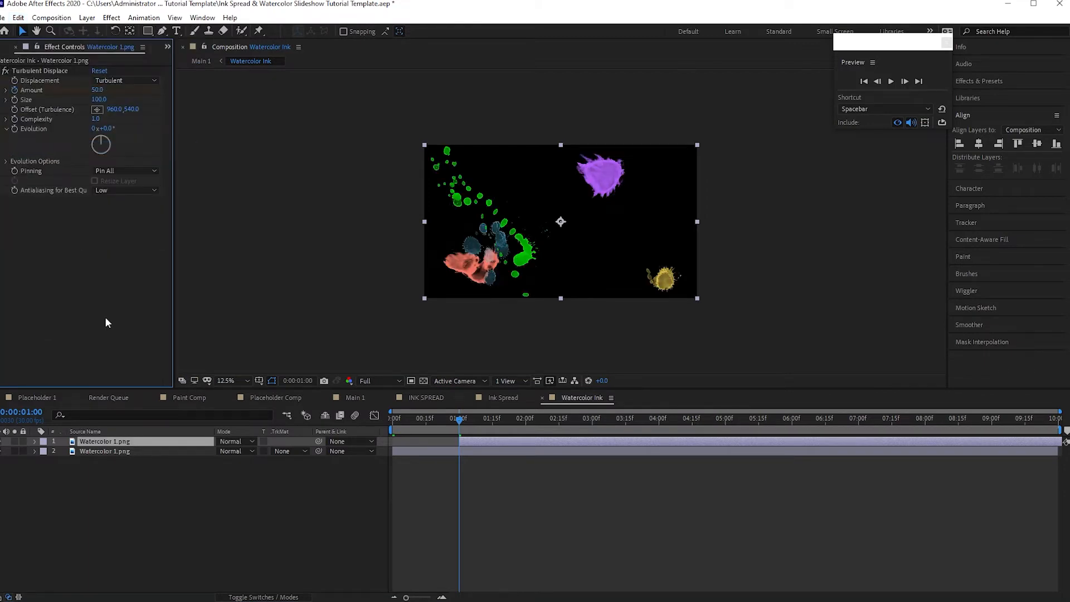
# - Move the upper layer's second Turbulent Displace Amount keyframe to 0:00:09:00 and set its value to 837
pyautogui.press('u')
pyautogui.click(604, 424)
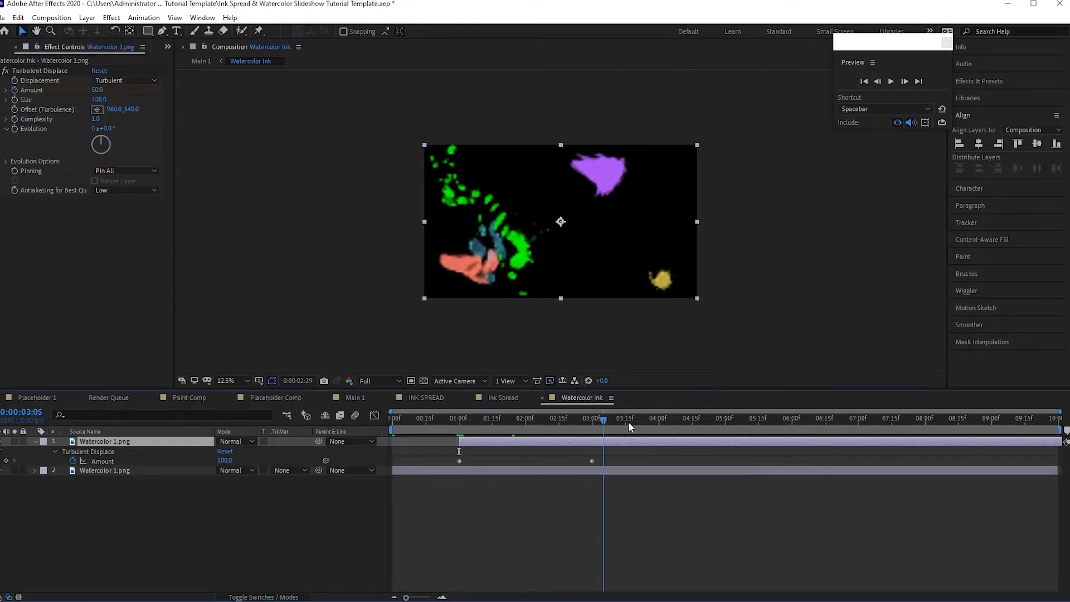
pyautogui.moveTo(630, 427); pyautogui.dragTo(984, 426)
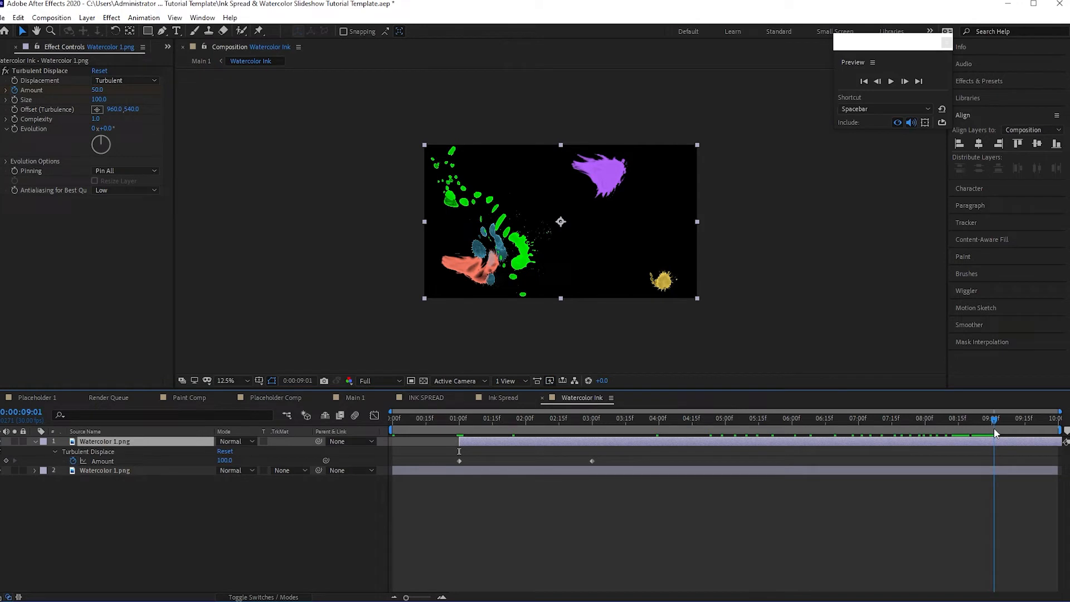
pyautogui.moveTo(994, 428); pyautogui.dragTo(991, 429)
pyautogui.click(593, 461)
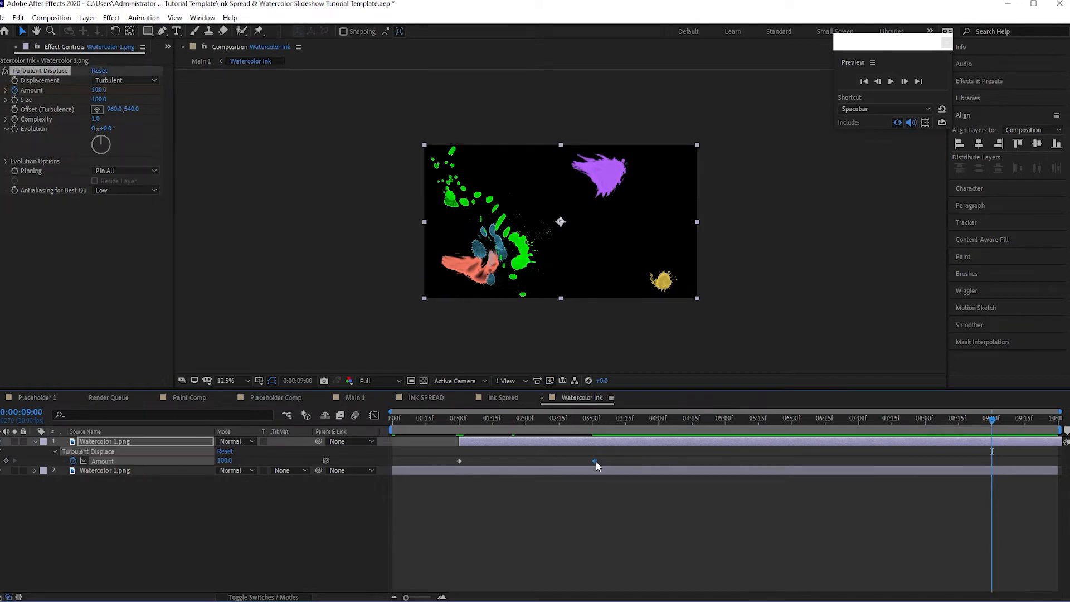
pyautogui.moveTo(596, 460); pyautogui.dragTo(984, 493)
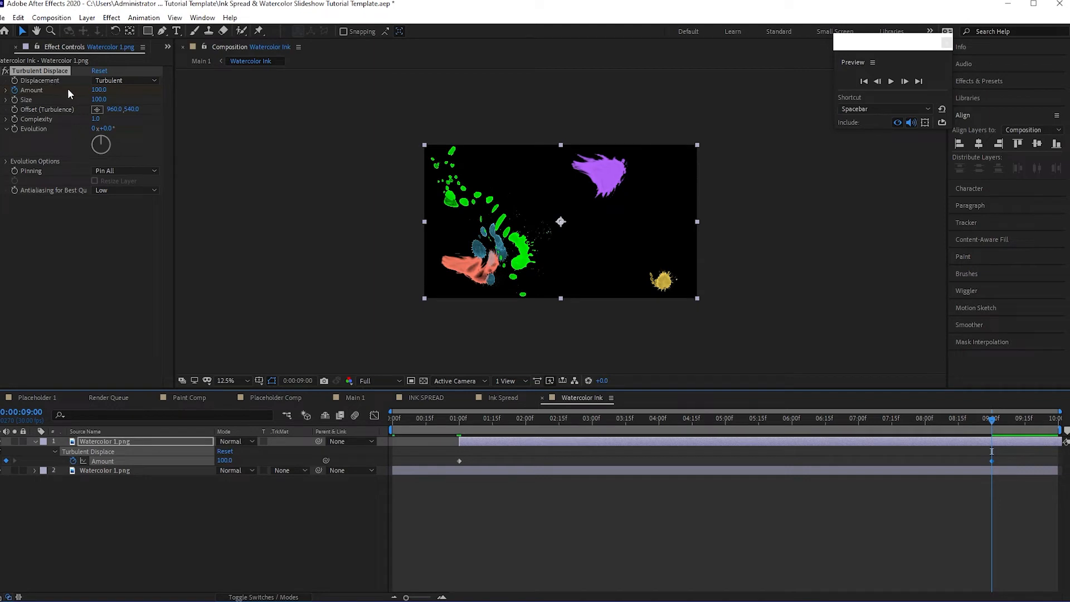
pyautogui.click(100, 91)
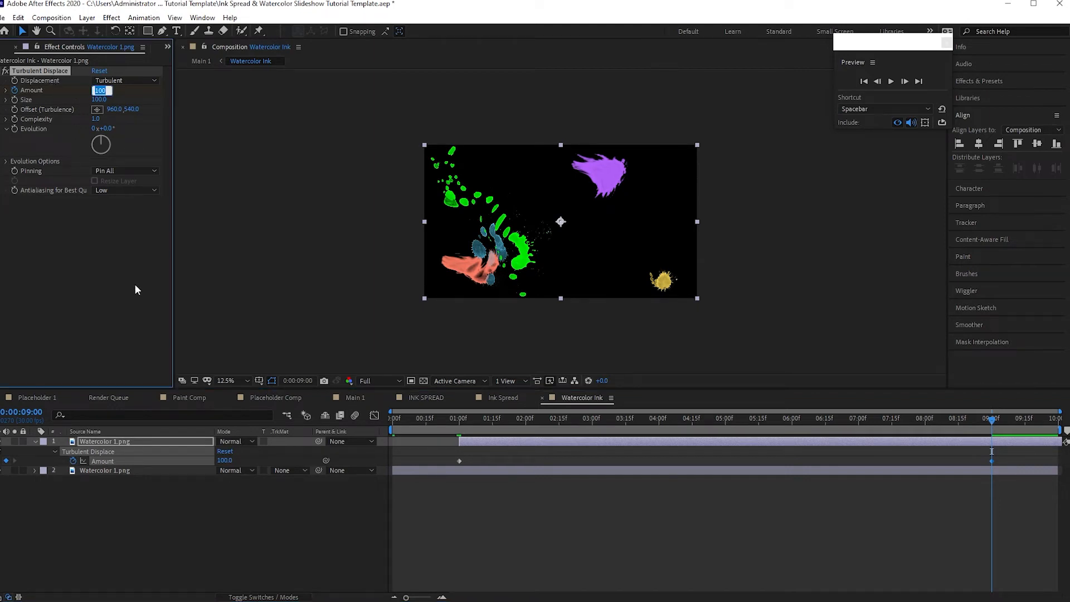
pyautogui.write('837')
pyautogui.press('Return')
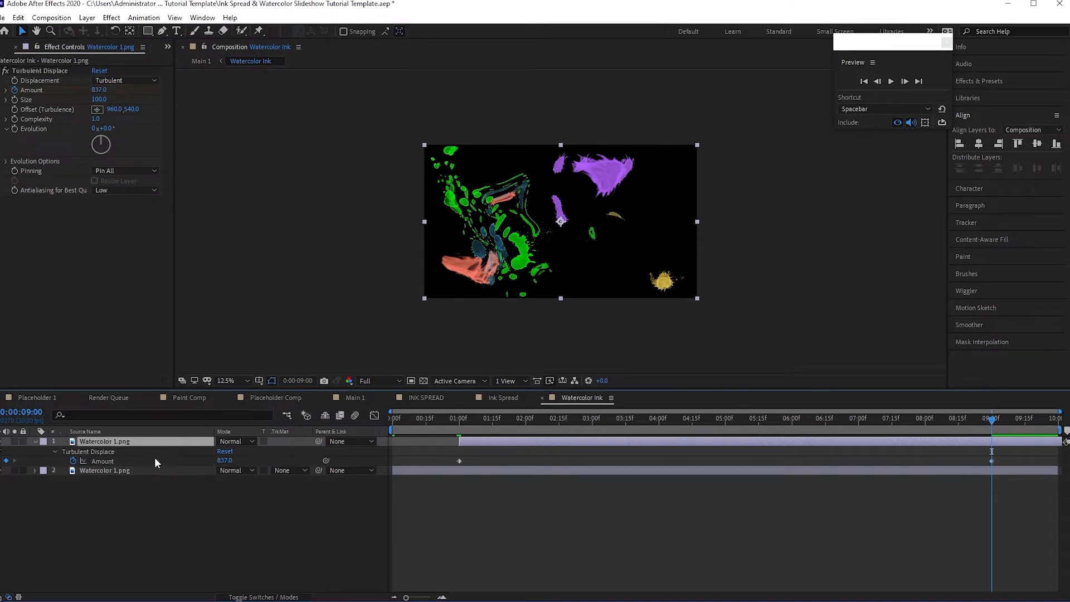
# - Set the upper Watercolor 1.png layer's horizontal Position to 2967
pyautogui.press('p')
pyautogui.click(228, 450)
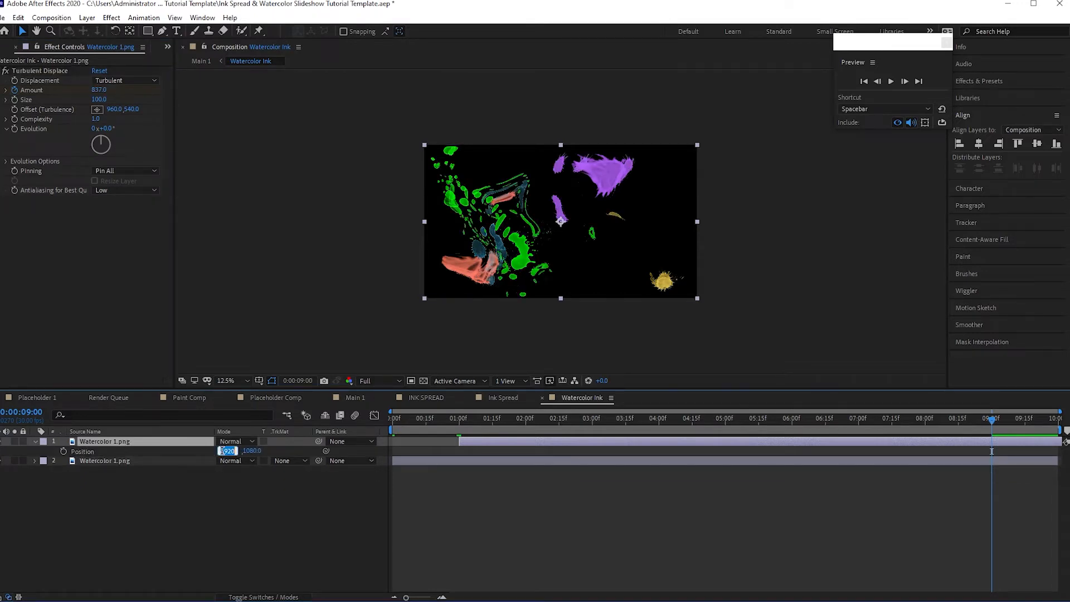
pyautogui.write('2967')
pyautogui.press('Return')
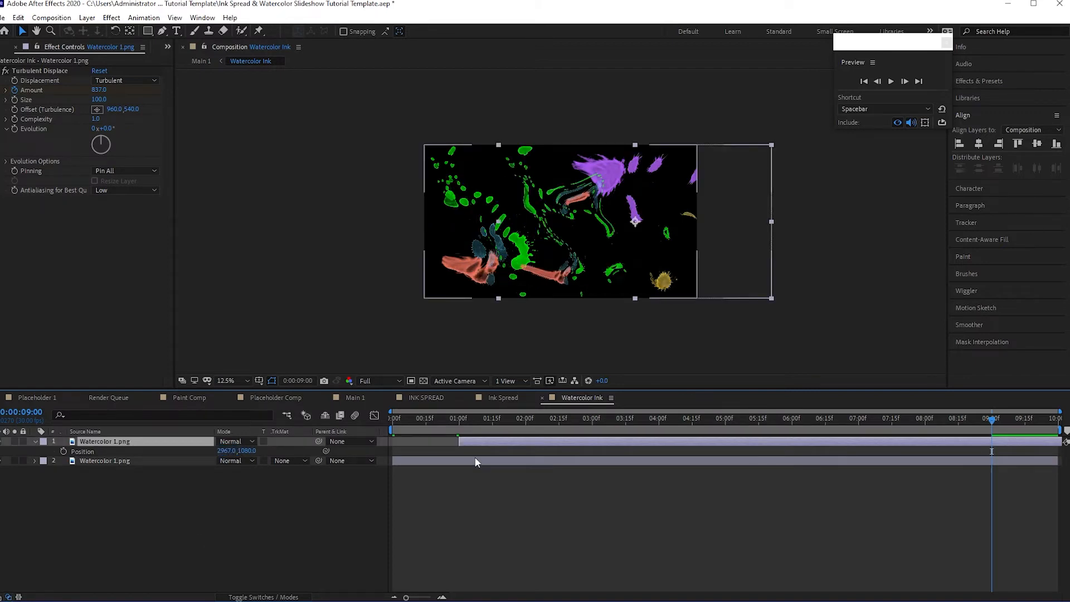
# - Set the upper Watercolor 1.png layer's Scale to 95% and Rotation to -238°, and scrub through the animation
pyautogui.press('s')
pyautogui.hotkey('shift', 'r')
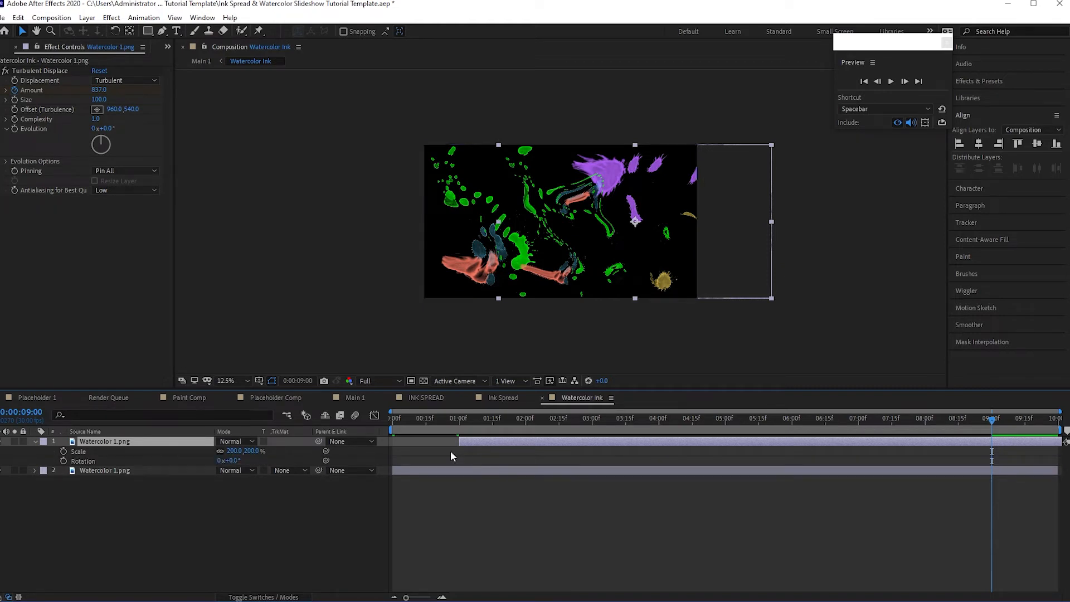
pyautogui.click(236, 451)
pyautogui.write('95')
pyautogui.press('Return')
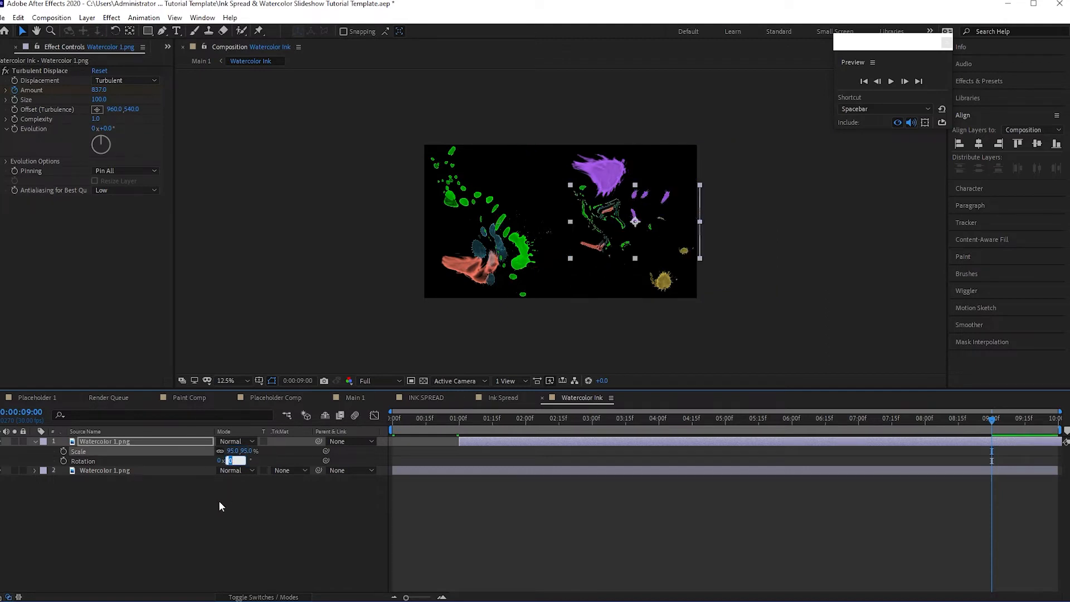
pyautogui.click(232, 461)
pyautogui.write('-238')
pyautogui.click(248, 535)
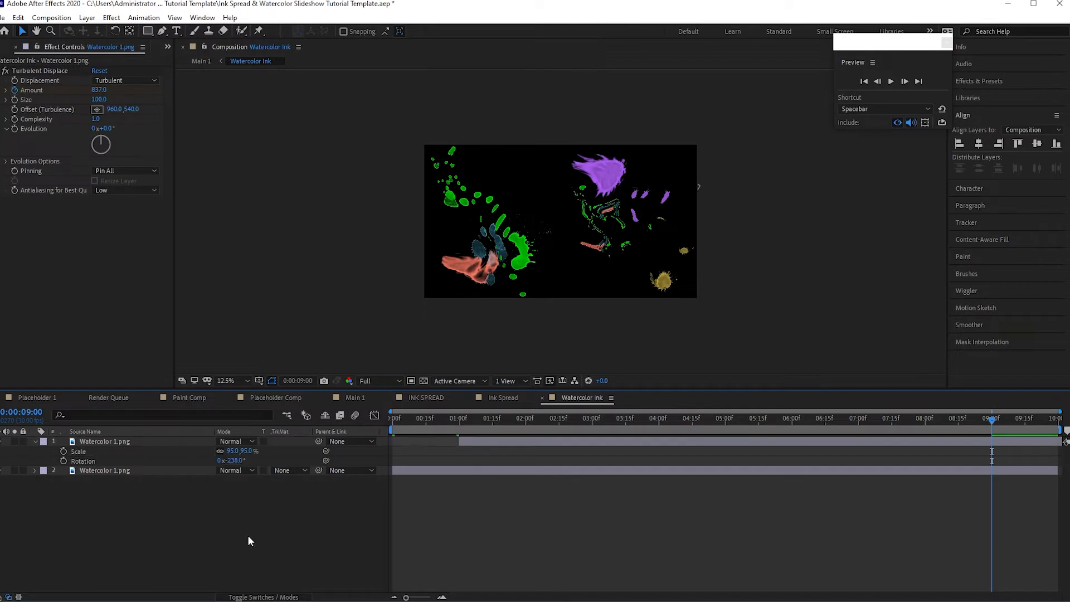
pyautogui.moveTo(402, 419)
pyautogui.mouseDown()
pyautogui.moveTo(393, 419)
pyautogui.moveTo(510, 396)
pyautogui.moveTo(831, 382)
pyautogui.mouseUp()
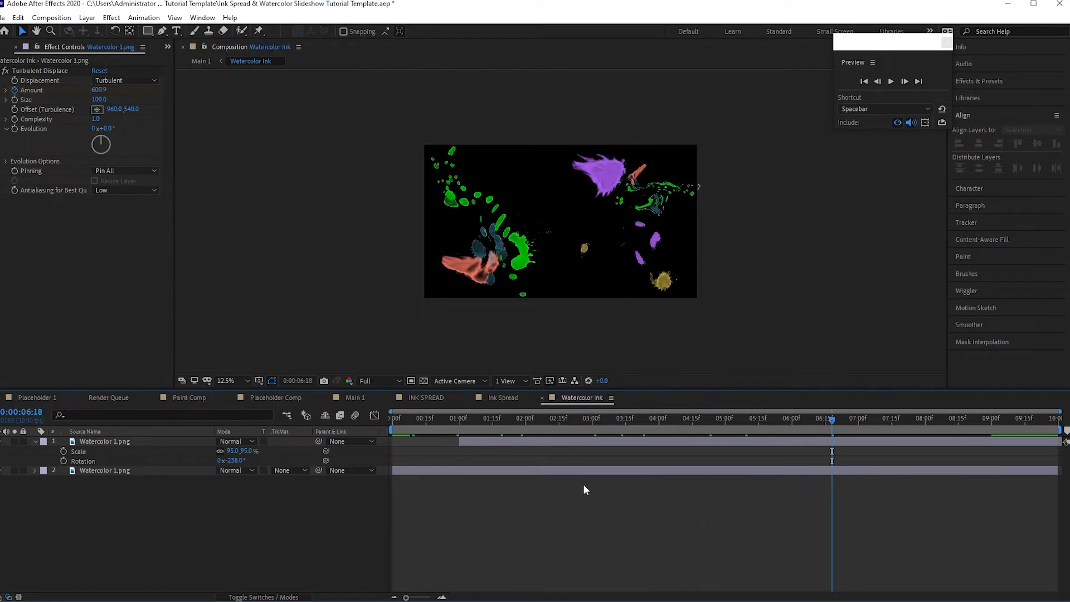
# - Return to the Main 1 composition and scale the Watercolor Ink layer to 145%
pyautogui.click(357, 397)
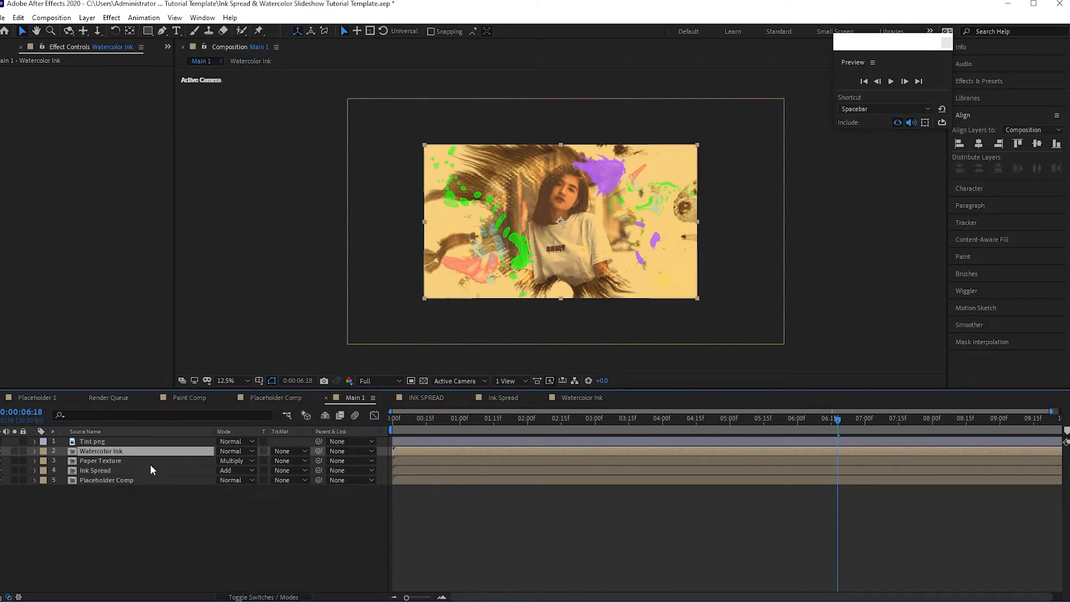
pyautogui.press('s')
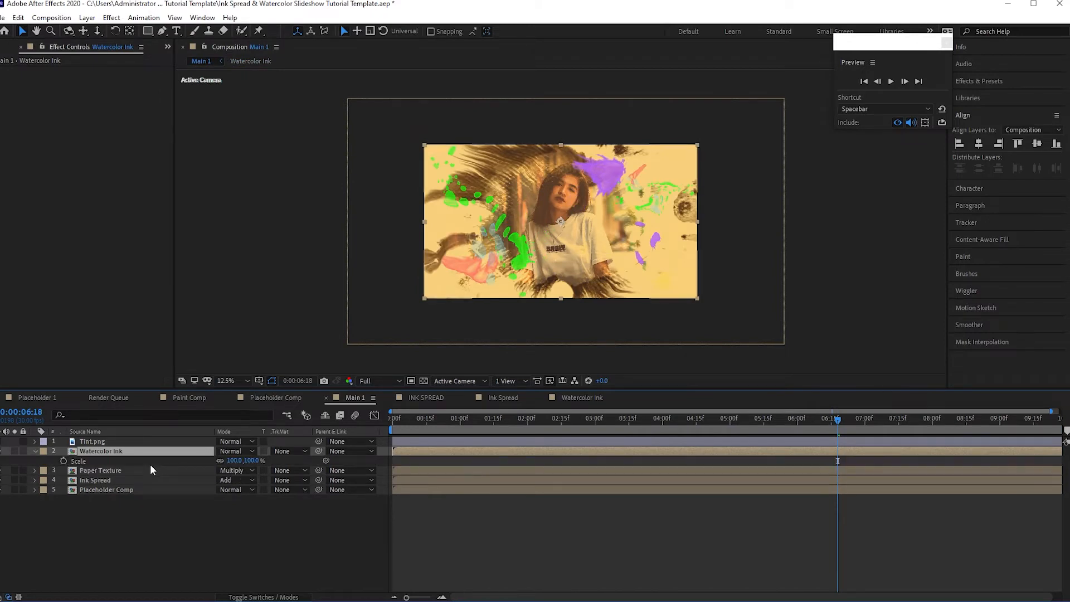
pyautogui.click(234, 460)
pyautogui.write('14')
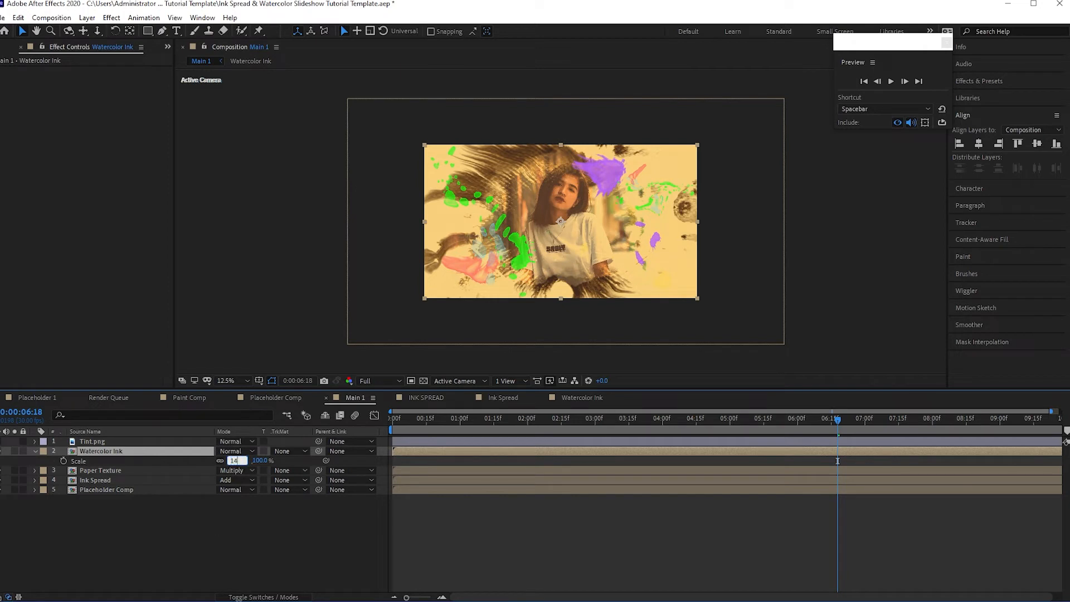
pyautogui.write('5')
pyautogui.click(212, 539)
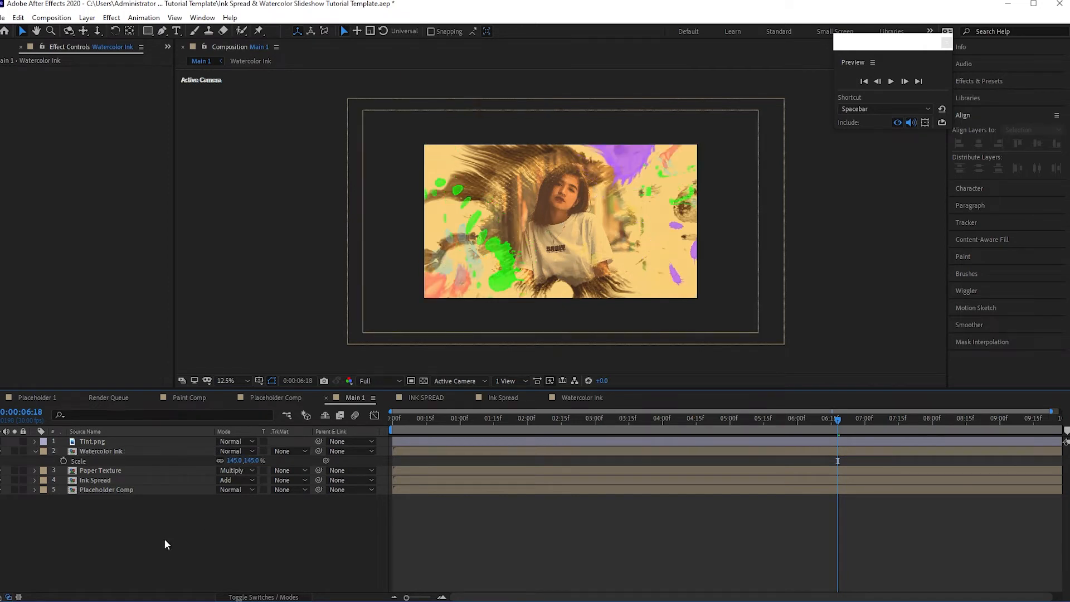
# - Reveal Position on all layers below Tint.png and turn off the 3D setting of Paper Texture
pyautogui.moveTo(164, 538); pyautogui.dragTo(139, 458)
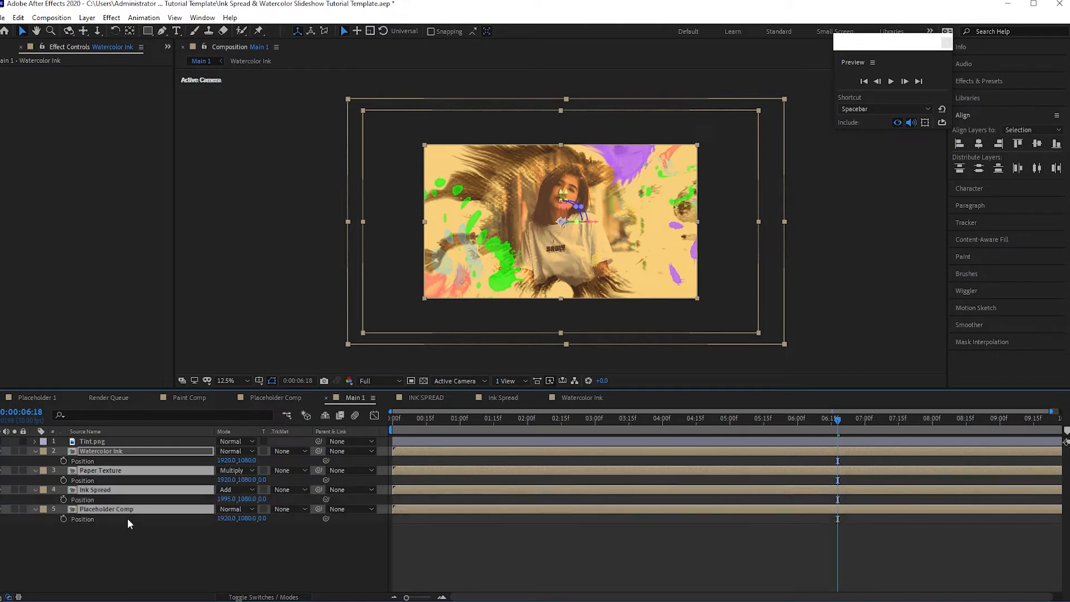
pyautogui.press('p')
pyautogui.click(199, 471)
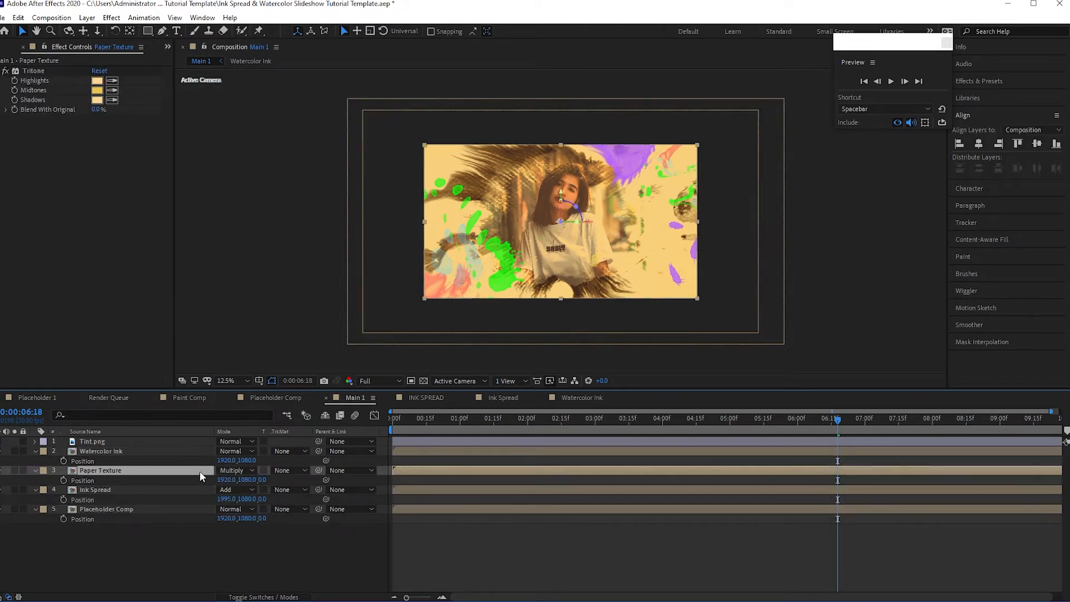
pyautogui.click(262, 597)
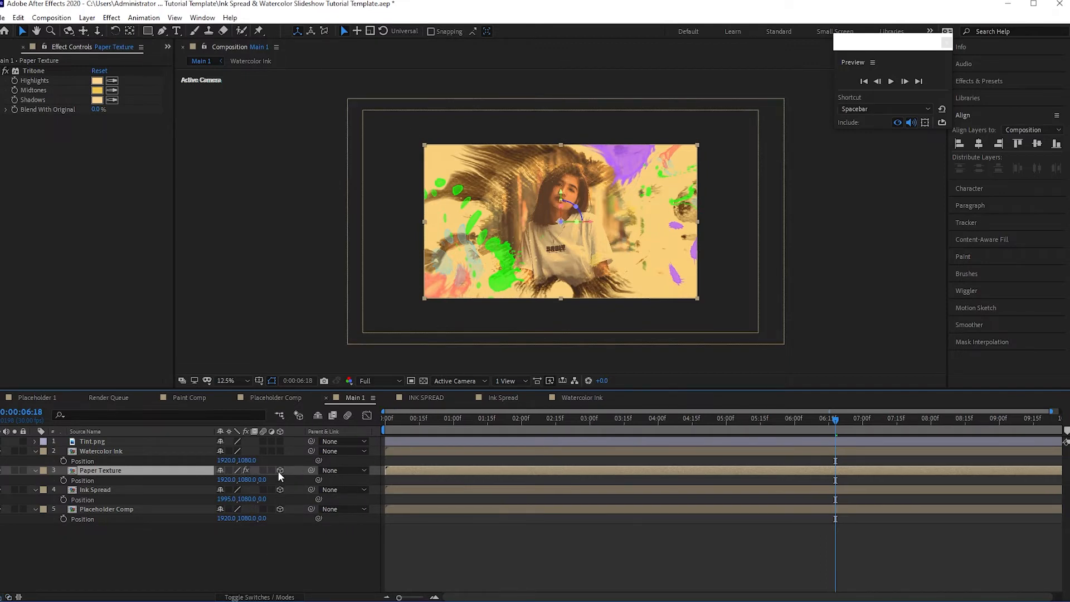
pyautogui.click(279, 470)
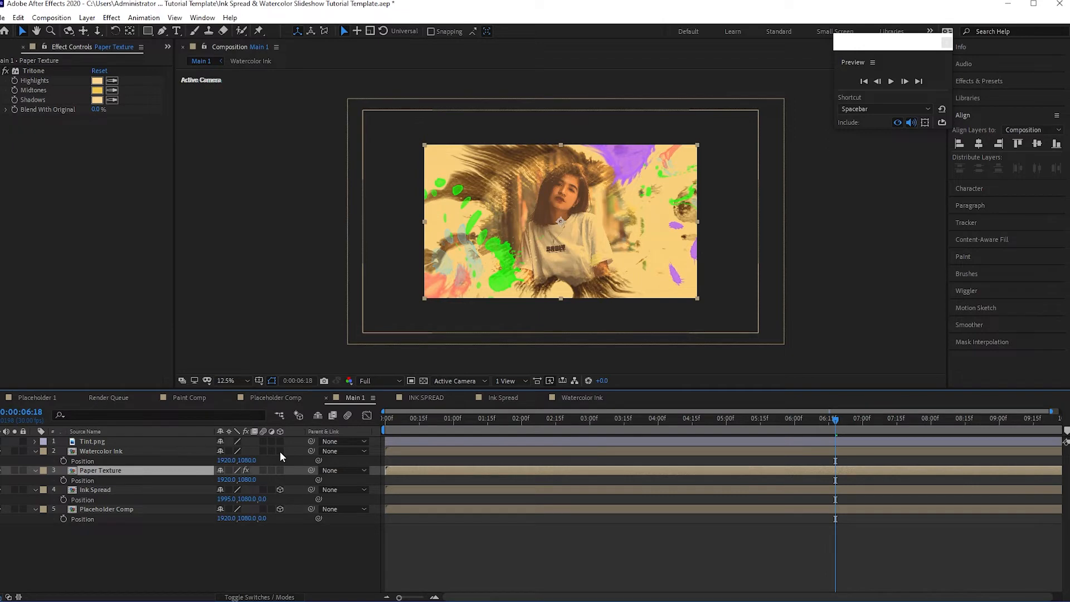
# - Make Watercolor Ink a 3D layer and show its Position property
pyautogui.click(280, 451)
pyautogui.click(35, 451)
pyautogui.click(96, 452)
pyautogui.press('p')
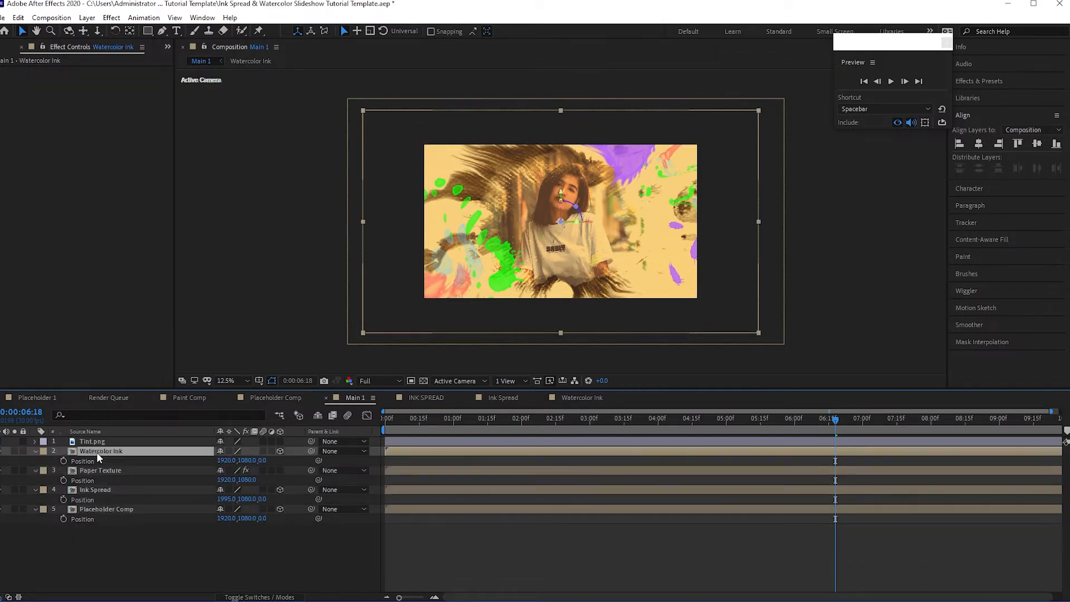
pyautogui.click(262, 530)
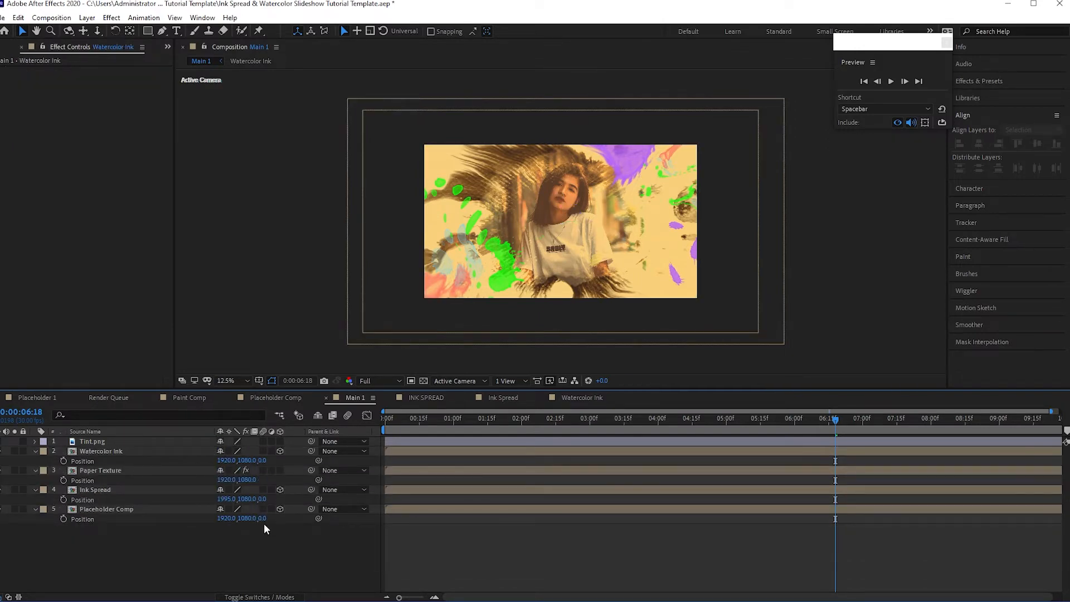
# - Set the Placeholder Comp layer's Z Position to 900
pyautogui.click(262, 518)
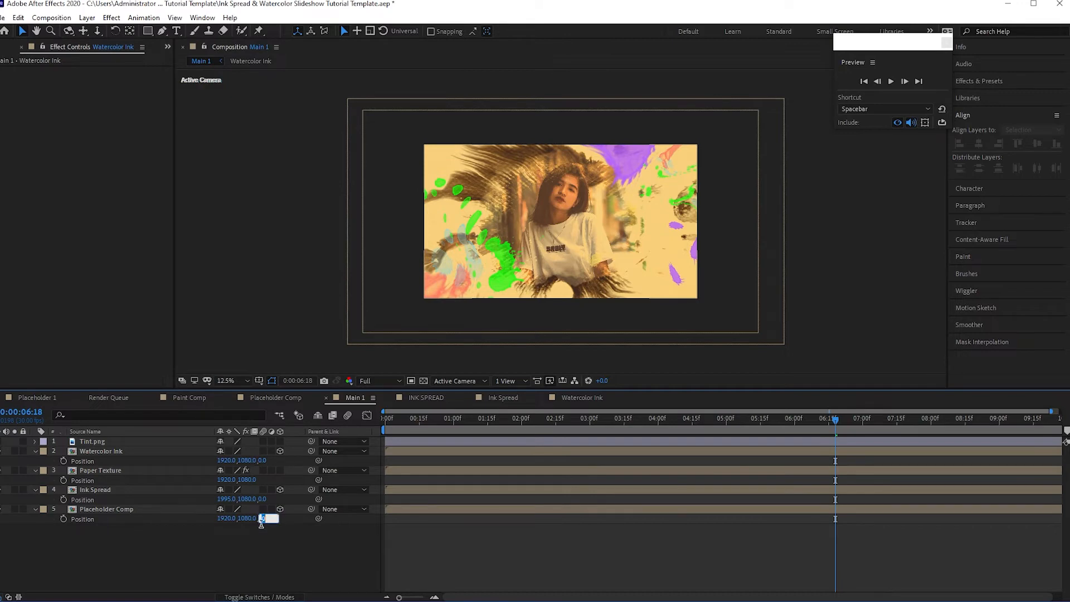
pyautogui.write('900')
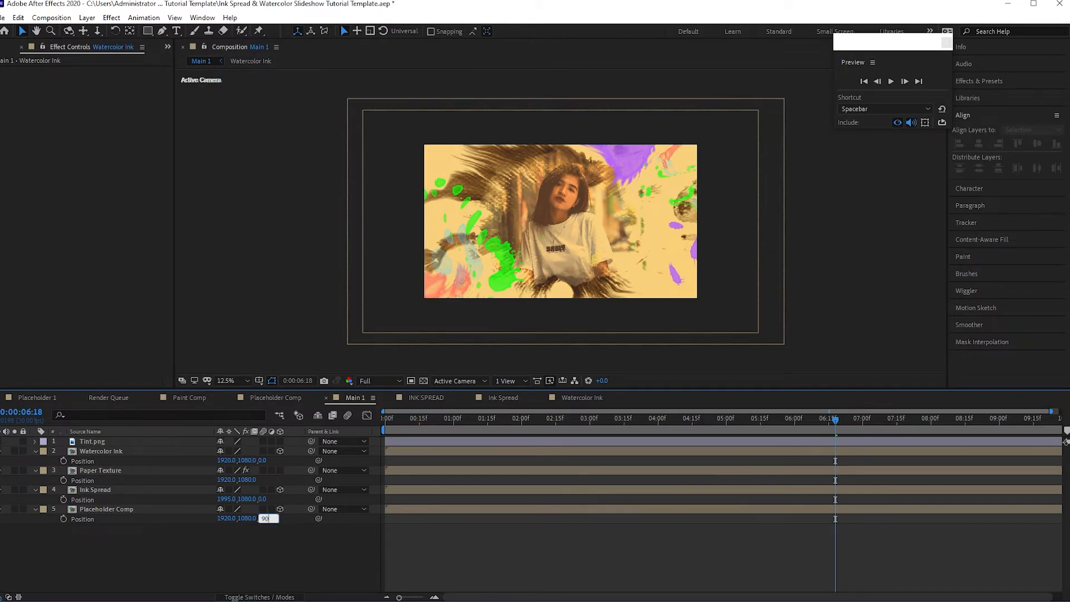
pyautogui.press('Return')
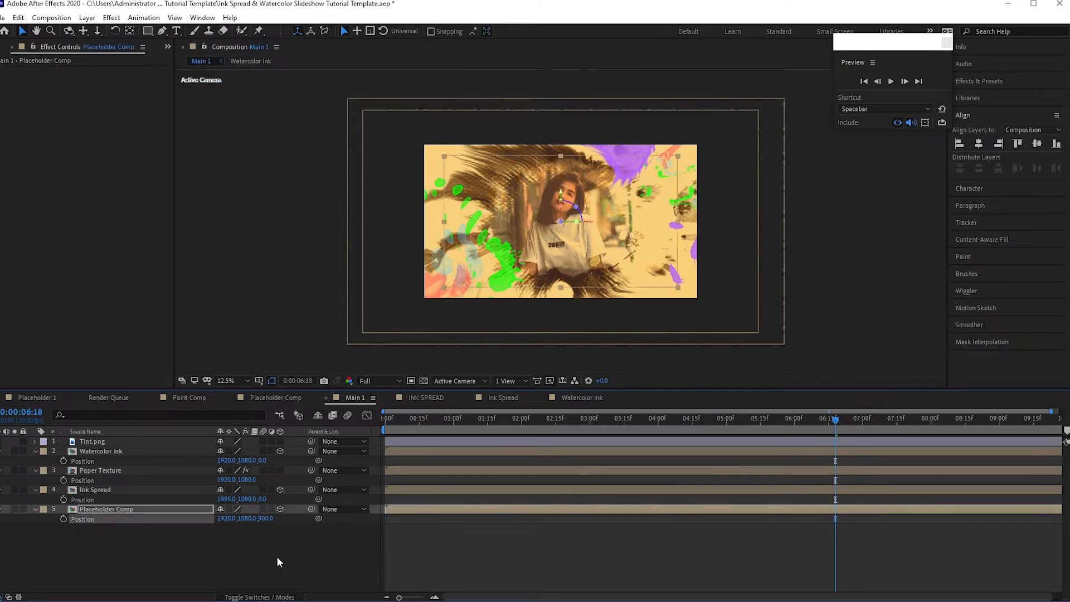
# - Set the Z Position of Ink Spread to -150 and of Watercolor Ink to -200
pyautogui.click(263, 498)
pyautogui.write('-150')
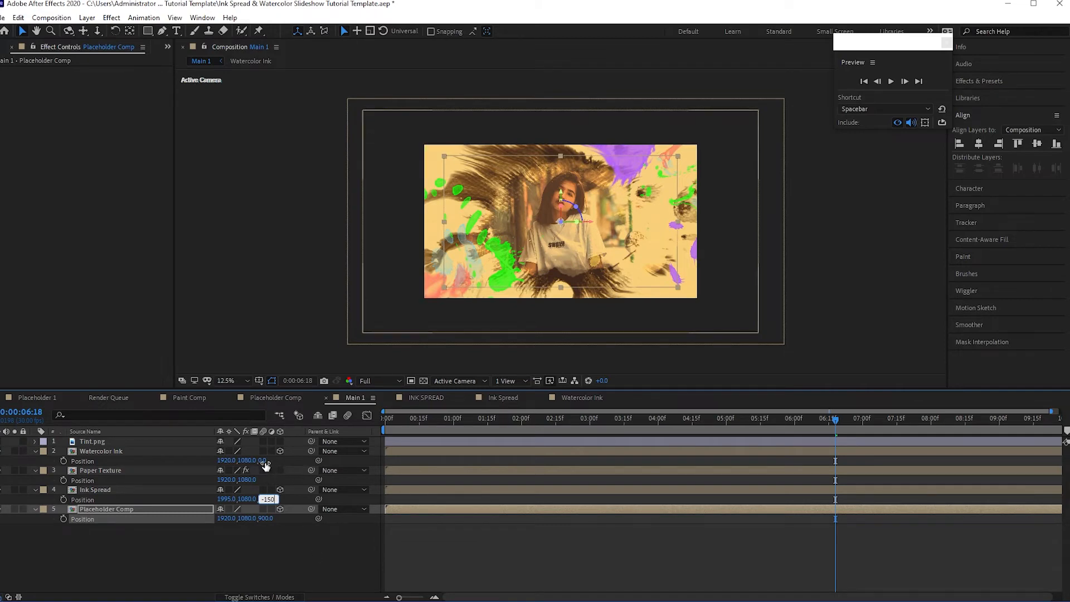
pyautogui.click(264, 461)
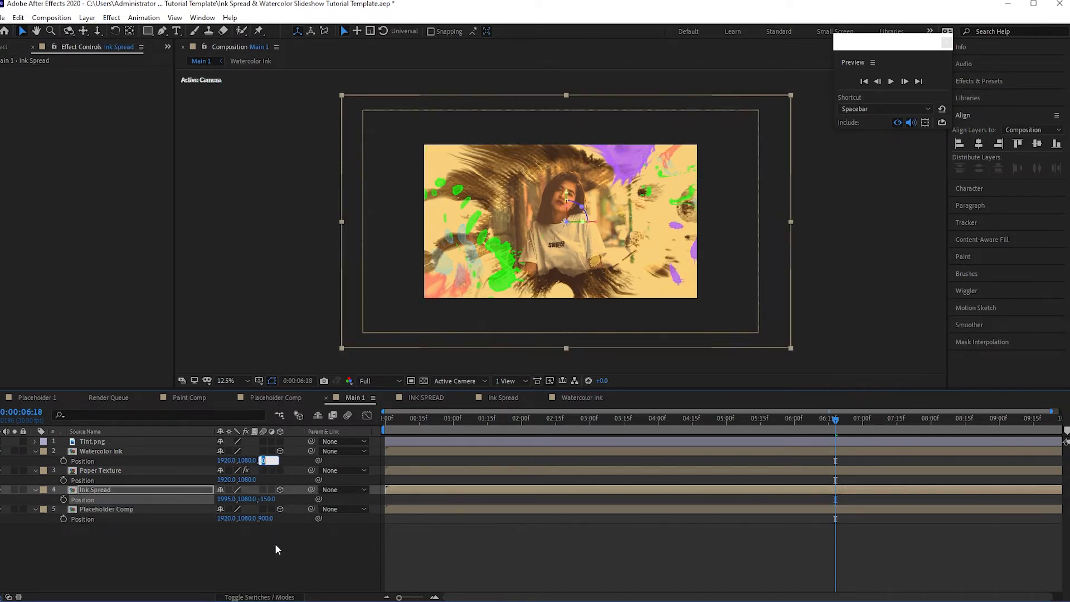
pyautogui.write('-200')
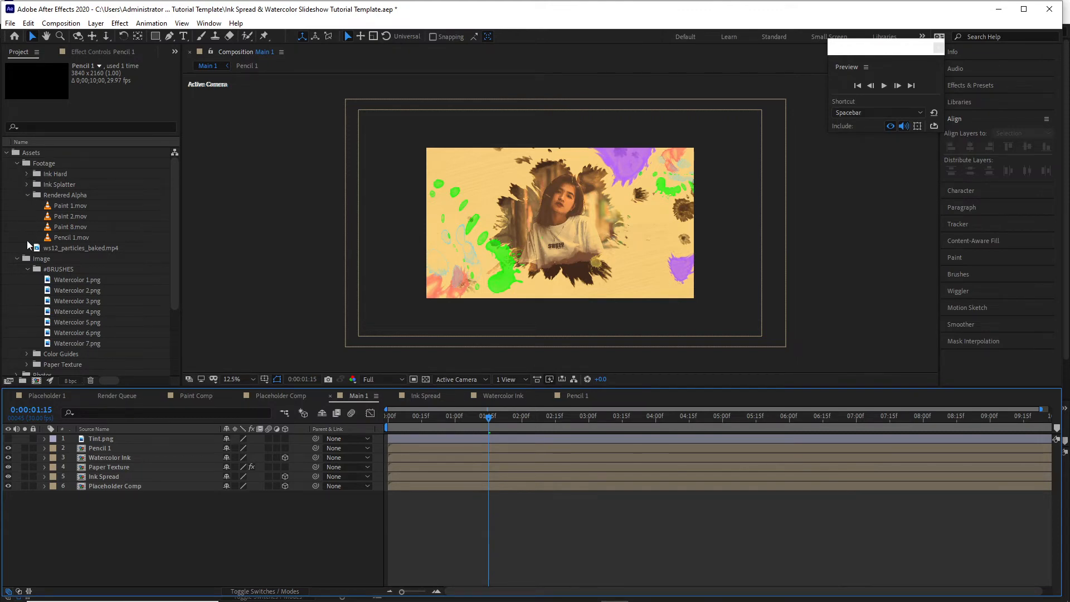
# - Add ws12_particles_baked.mp4 above the Pencil 1 layer and pre-compose it as "particles", moving all attributes into the new composition
pyautogui.moveTo(59, 249); pyautogui.dragTo(143, 451)
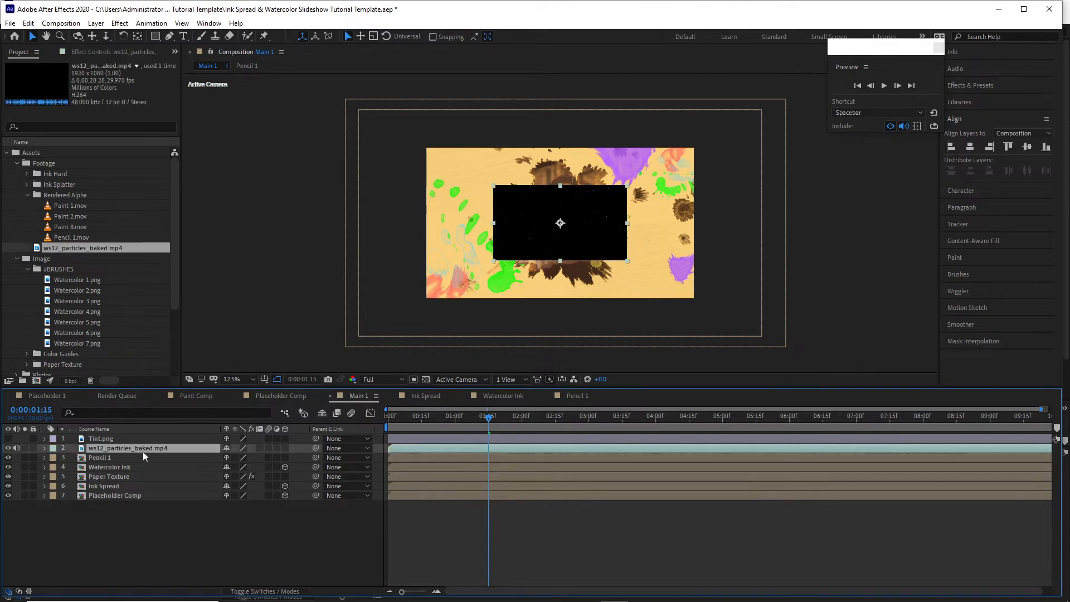
pyautogui.rightClick(145, 451)
pyautogui.click(184, 388)
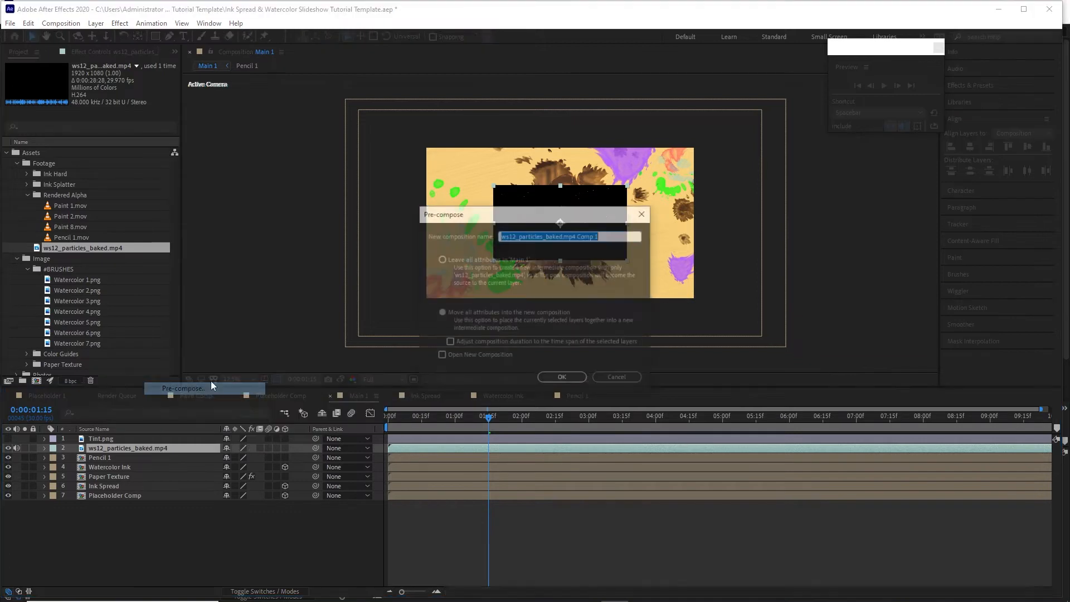
pyautogui.moveTo(520, 234); pyautogui.dragTo(500, 235)
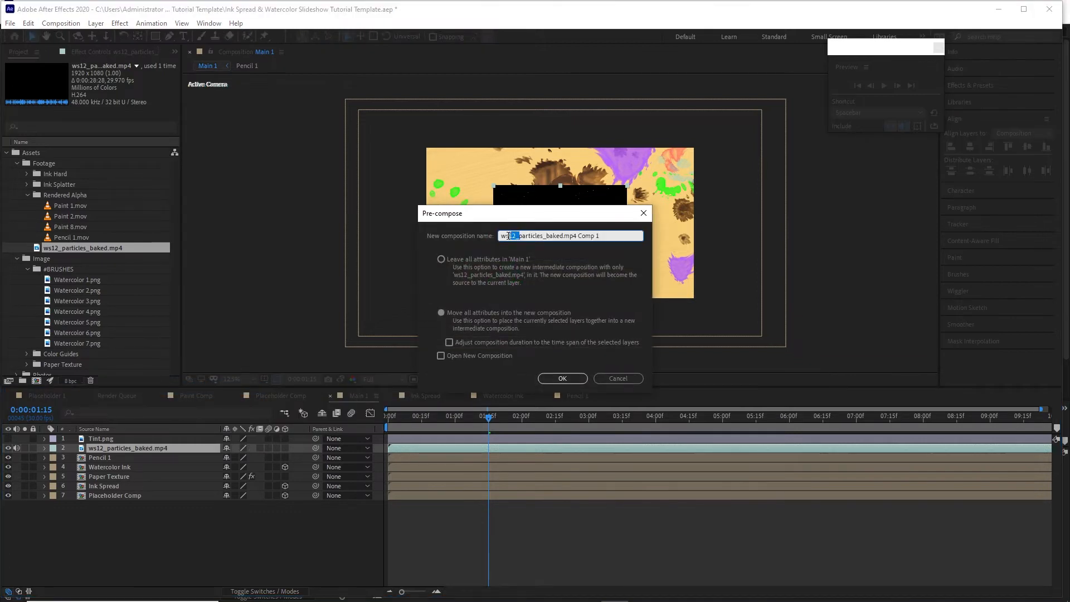
pyautogui.press('BackSpace')
pyautogui.moveTo(525, 236); pyautogui.dragTo(621, 239)
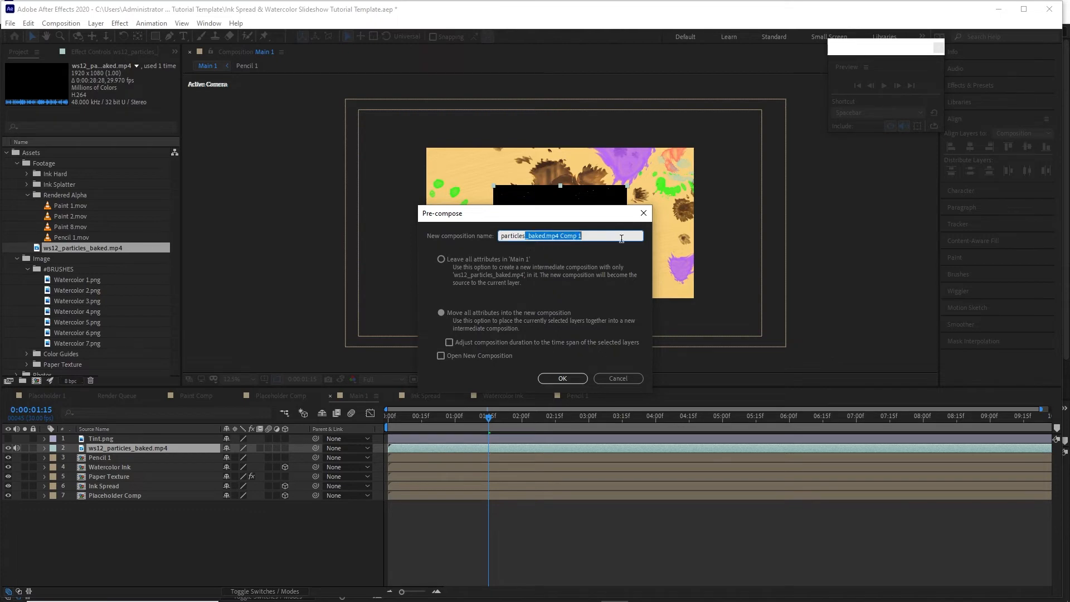
pyautogui.press('BackSpace')
pyautogui.click(443, 312)
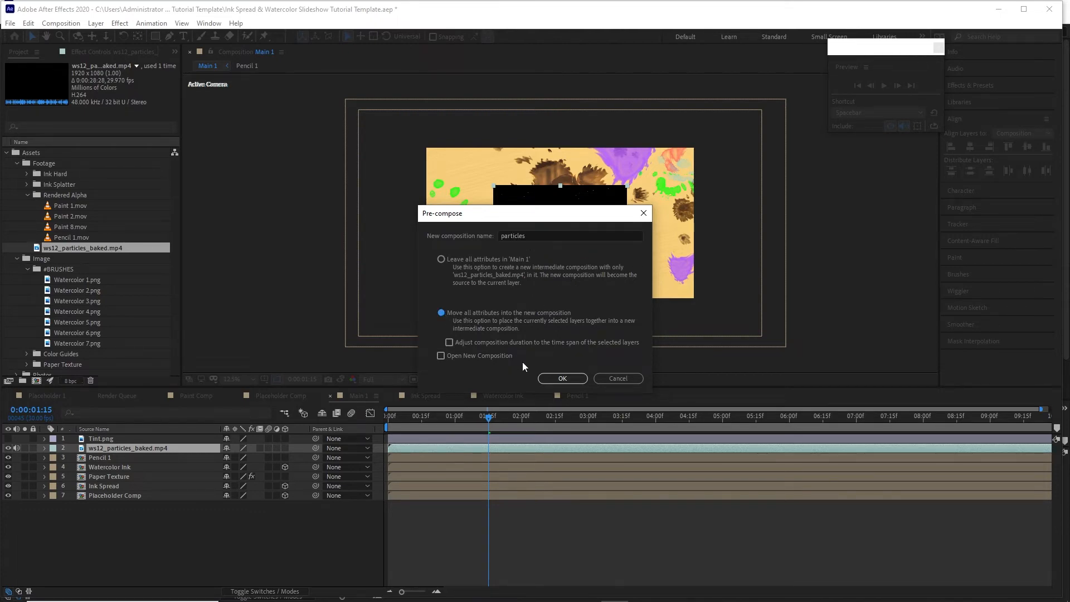
pyautogui.click(546, 377)
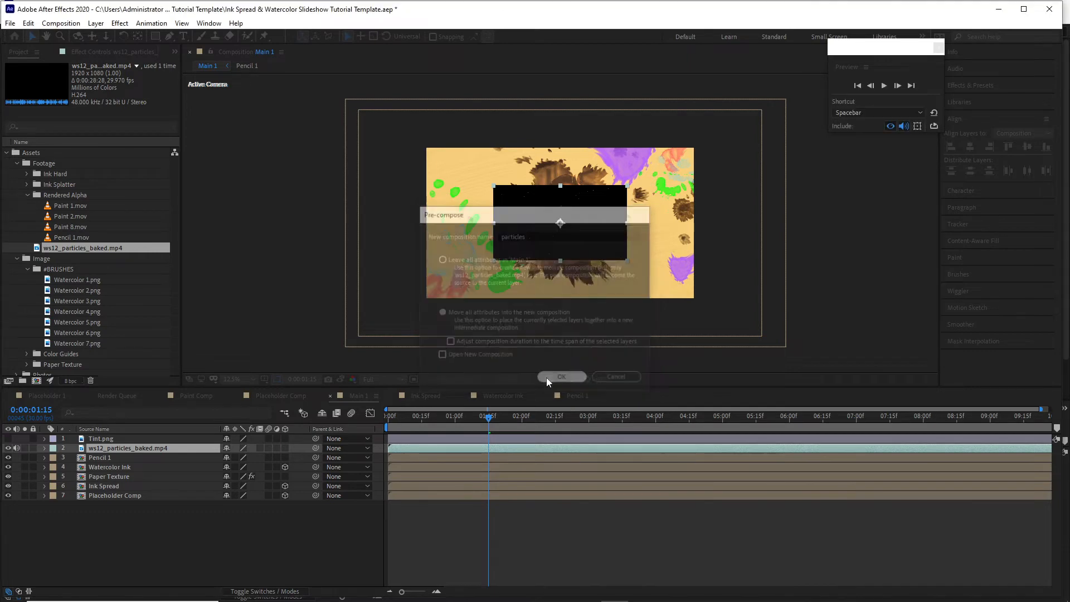
# - Open the particles composition and fit the ws12_particles_baked.mp4 layer to the composition size
pyautogui.doubleClick(197, 449)
pyautogui.click(197, 440)
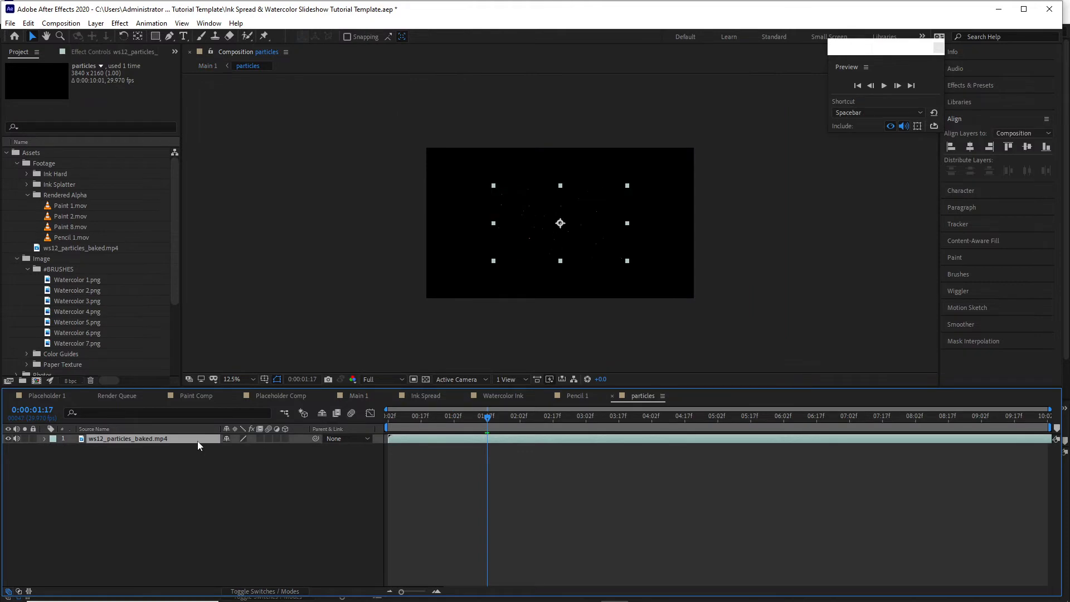
pyautogui.rightClick(197, 442)
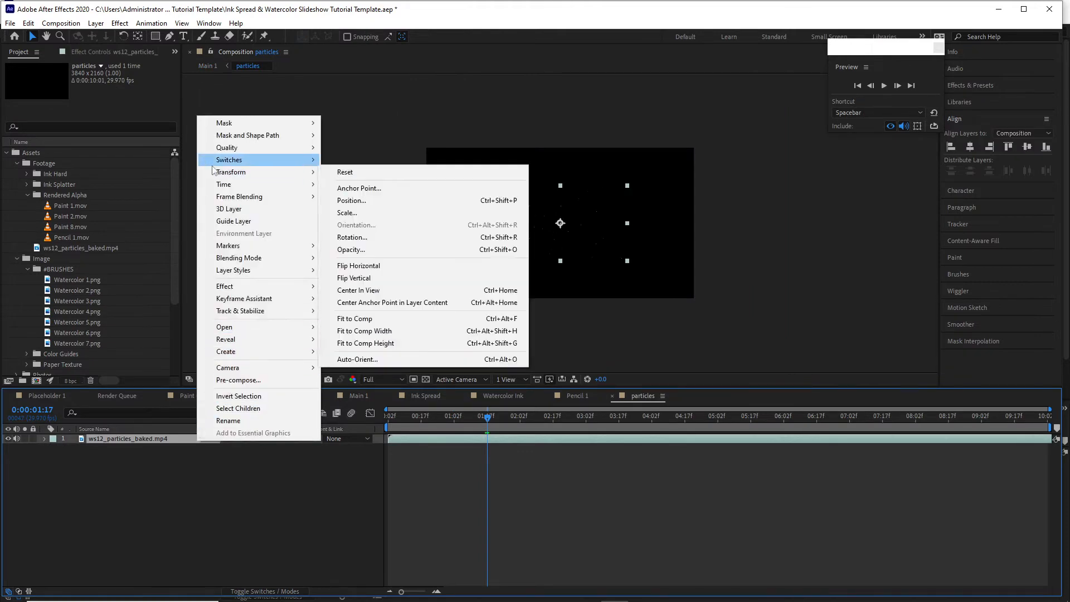
pyautogui.moveTo(315, 173)
pyautogui.click(393, 316)
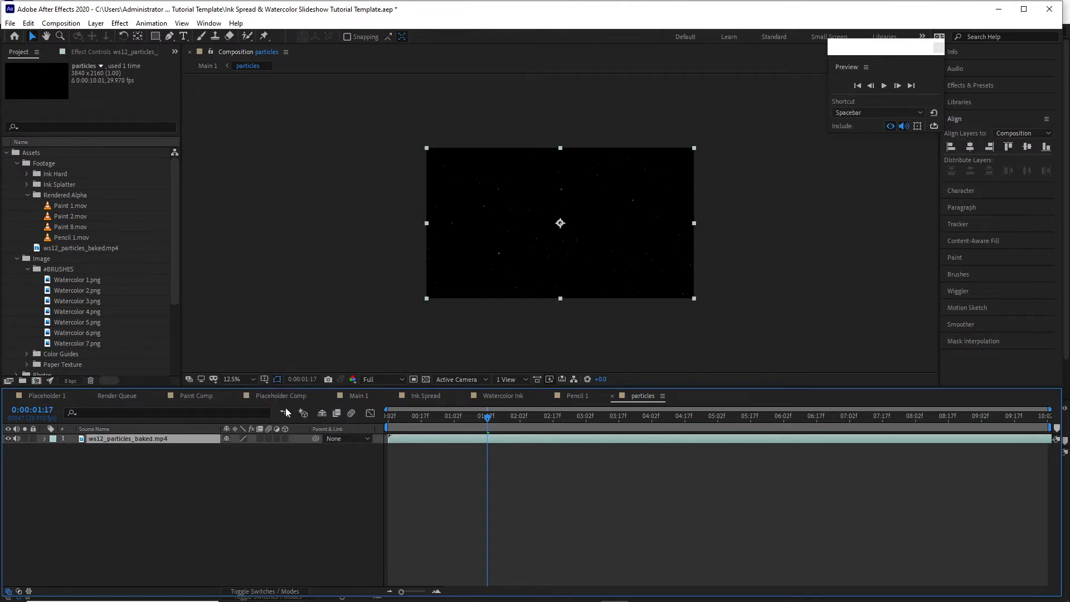
# - Return to the Main 1 composition and set the particles layer's blending mode to Add
pyautogui.click(362, 397)
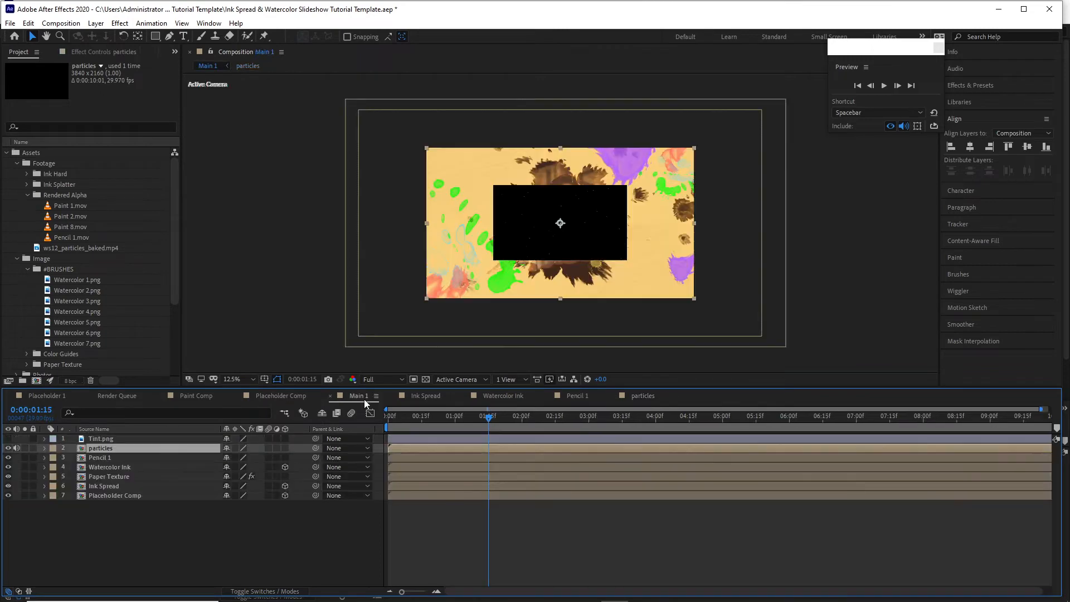
pyautogui.click(264, 592)
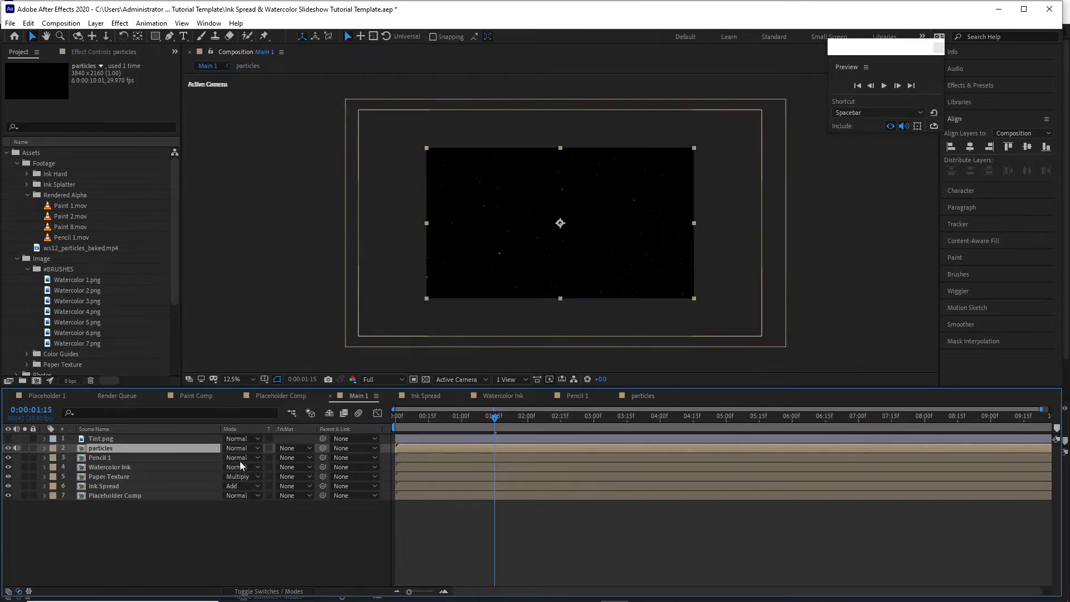
pyautogui.click(236, 448)
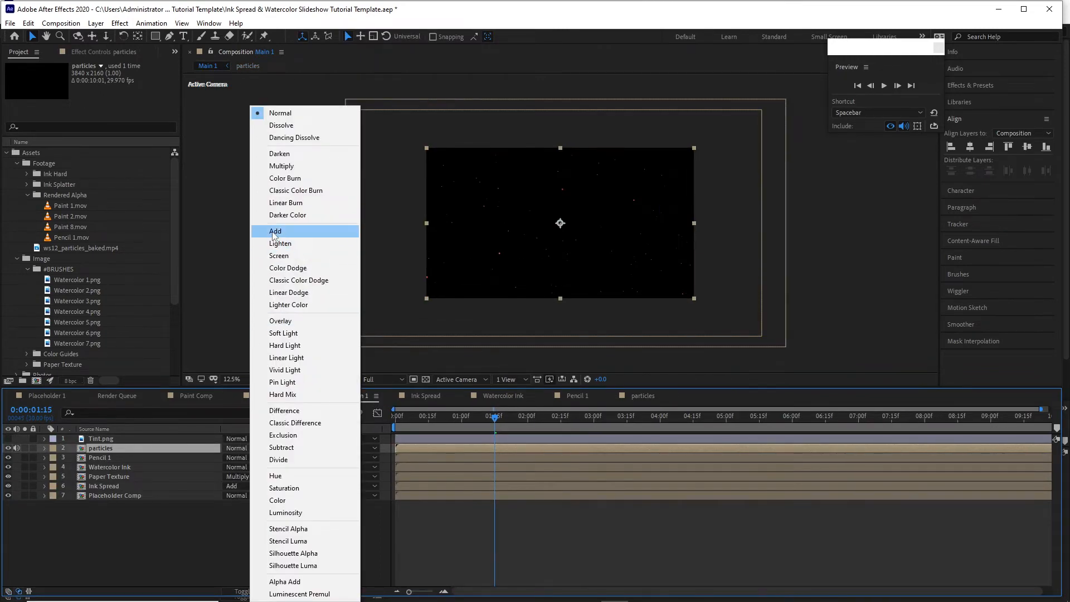
pyautogui.click(274, 232)
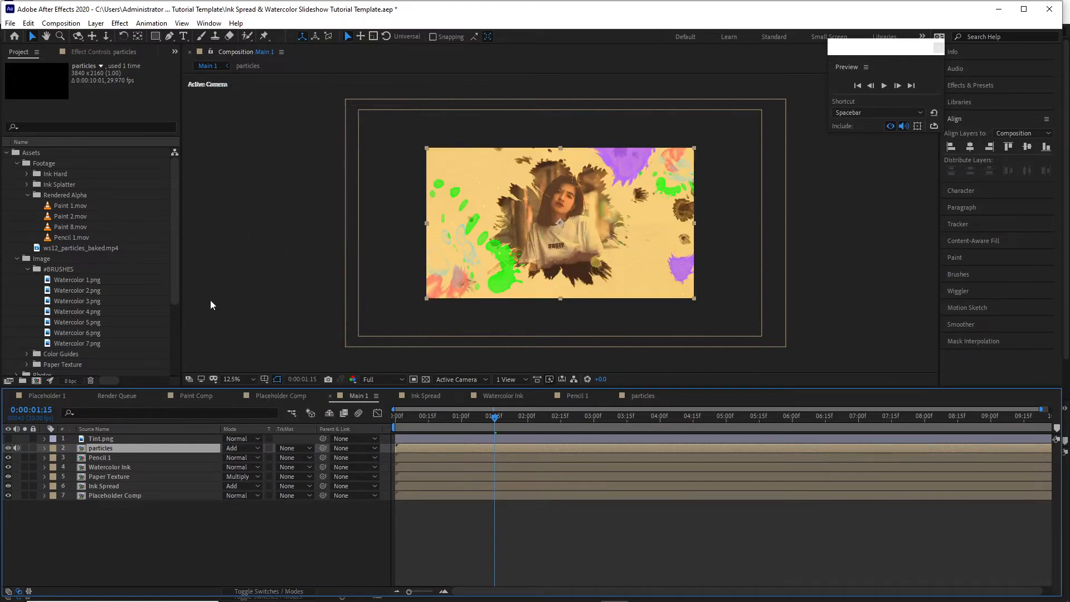
# - Create a new composition named "Text" with a height of 400 px, keeping the 3840 px width
pyautogui.click(61, 23)
pyautogui.click(84, 36)
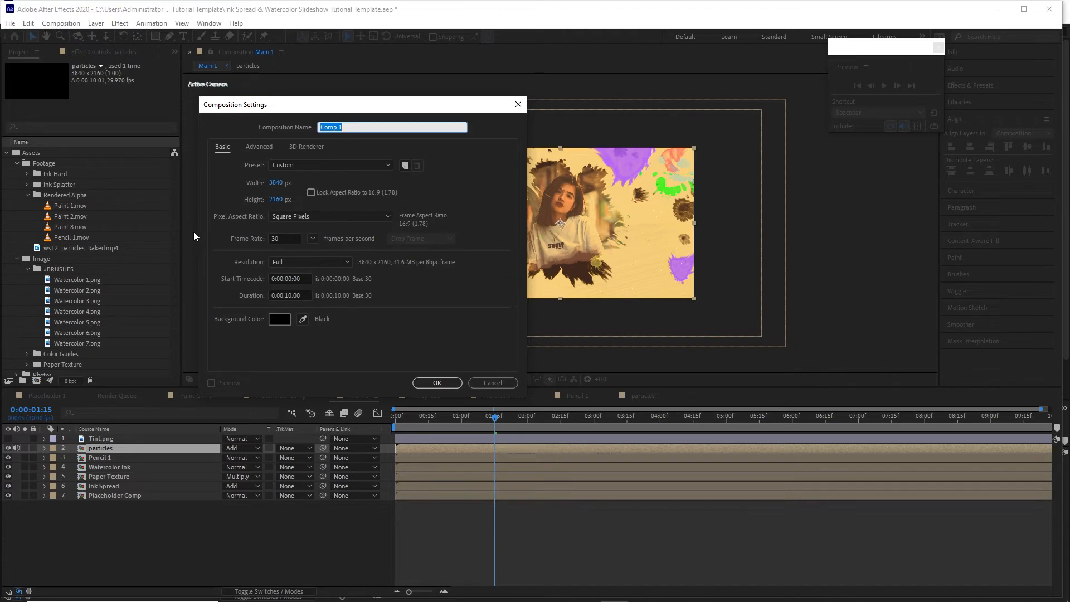
pyautogui.write('Text')
pyautogui.click(275, 199)
pyautogui.write('400')
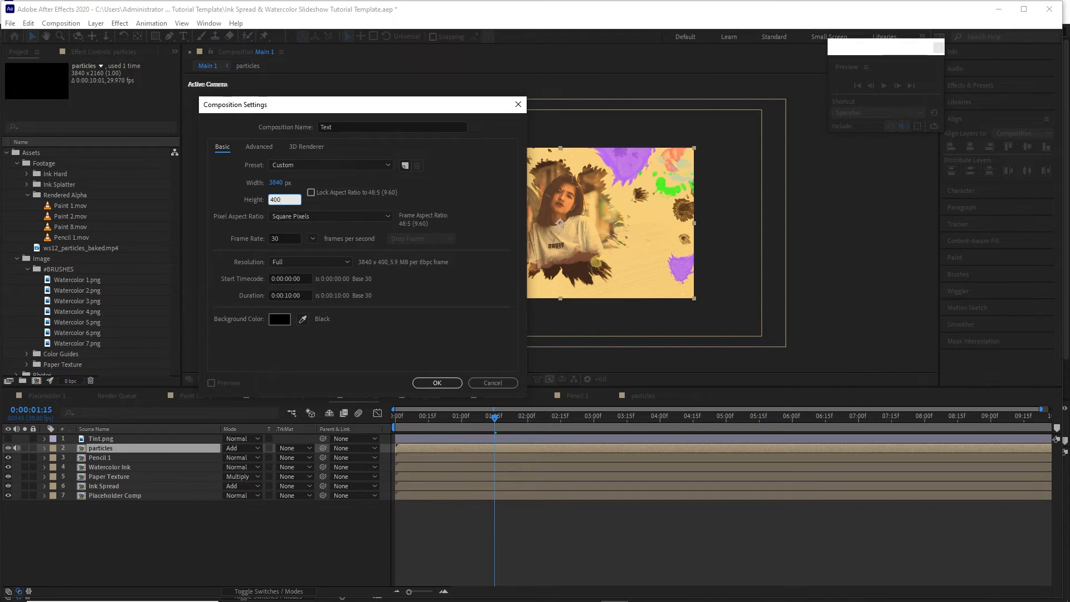
pyautogui.click(434, 382)
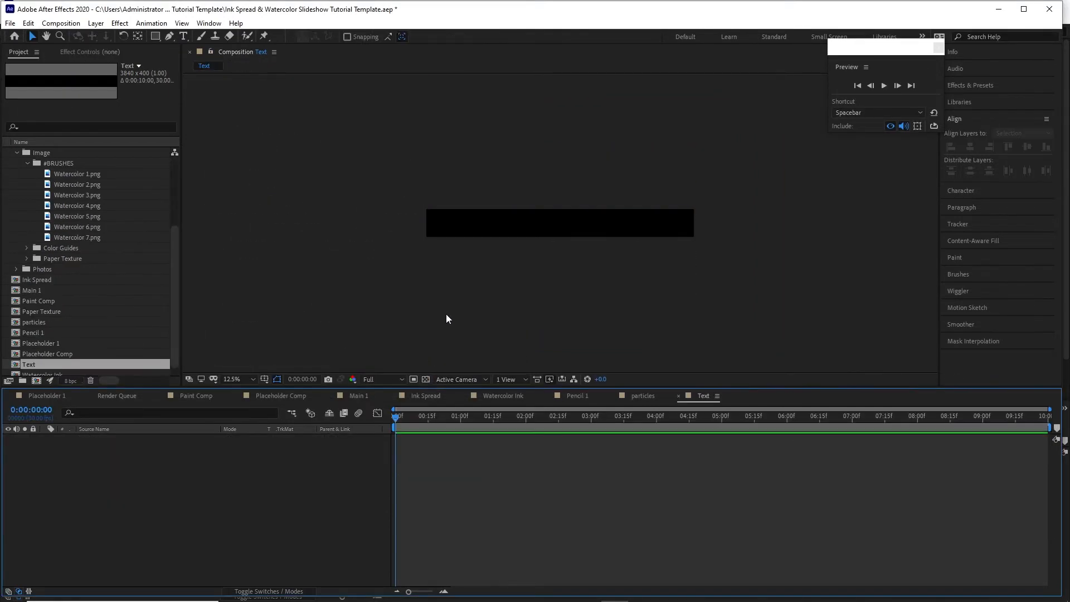
# - Add a two-line text layer in the Text composition reading "Ink Spread & Watercolor" and "Slideshow"
pyautogui.press('.')
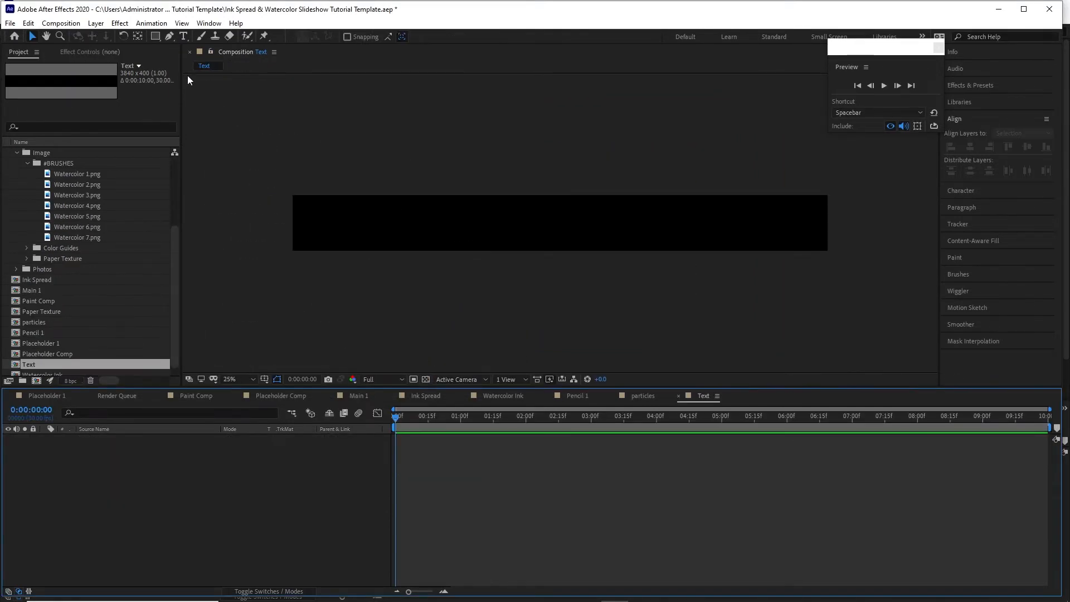
pyautogui.hotkey('ctrl', '6')
pyautogui.click(184, 37)
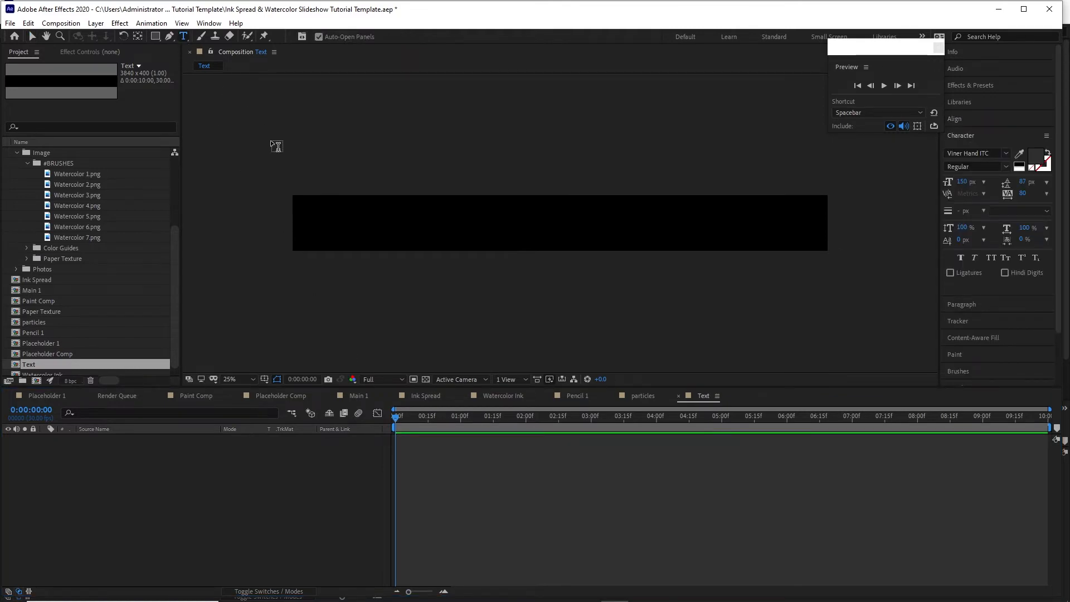
pyautogui.click(353, 228)
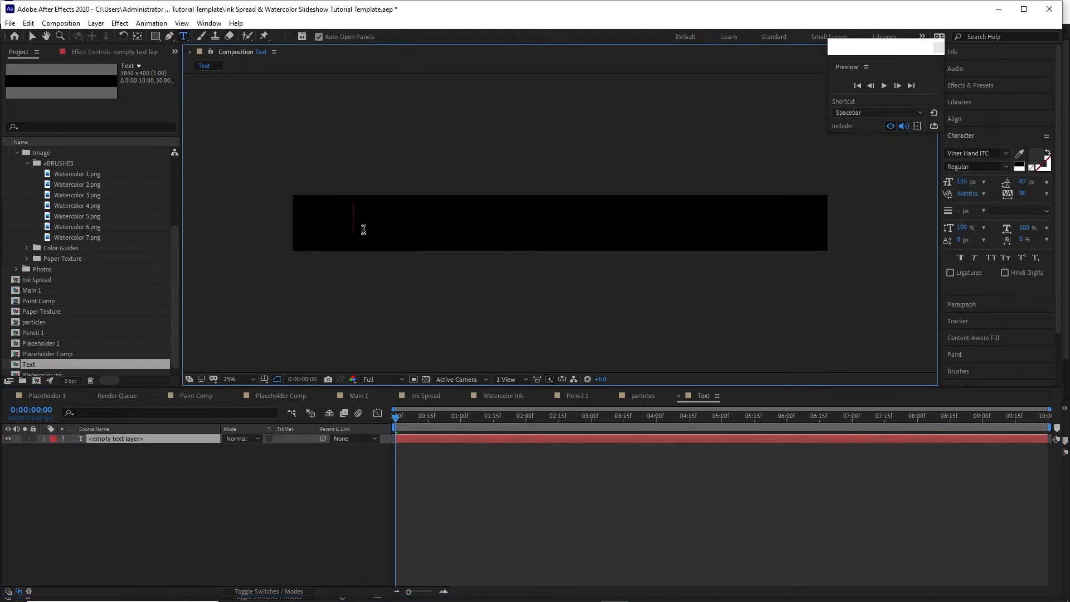
pyautogui.write('Ink S')
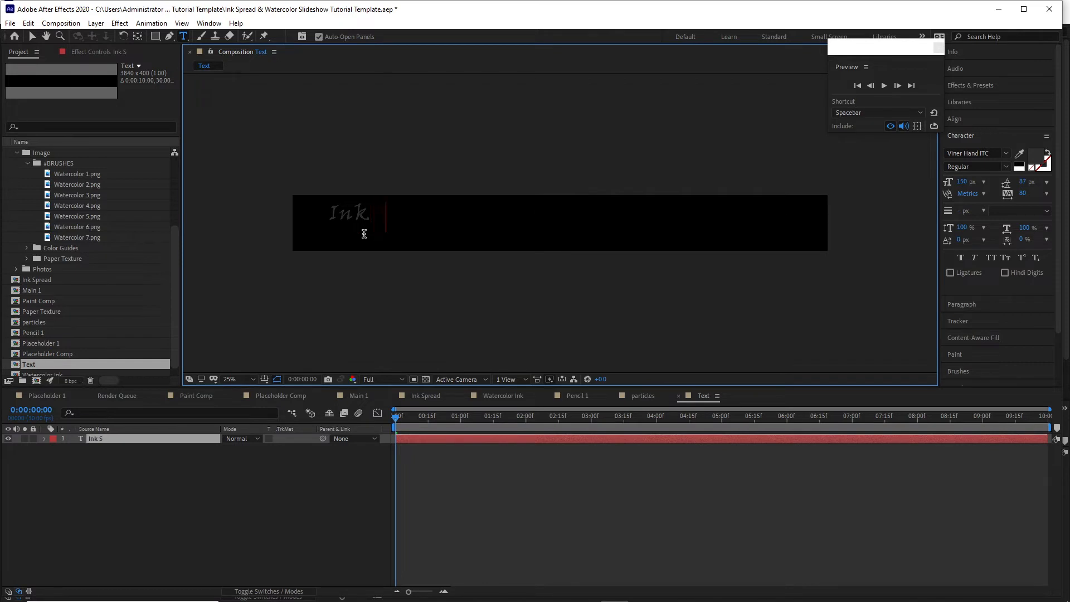
pyautogui.write('pread')
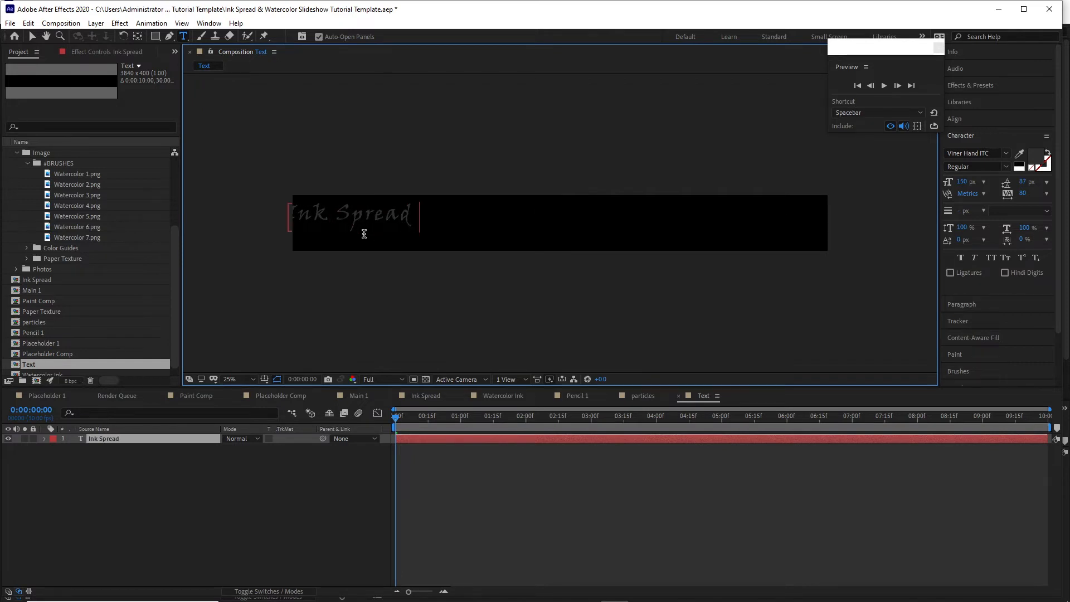
pyautogui.write(' & Water')
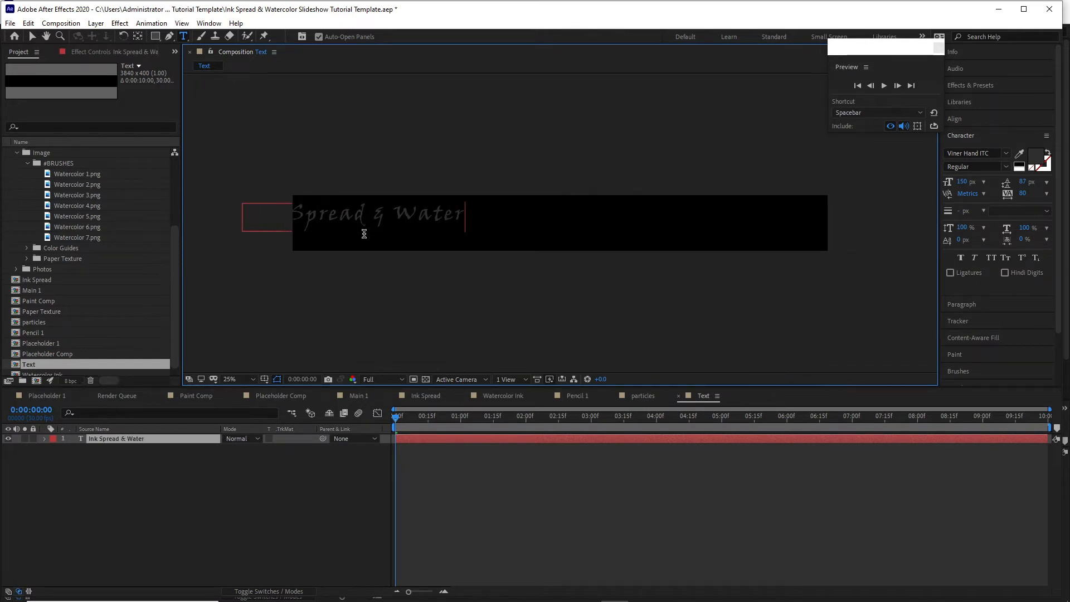
pyautogui.write('color')
pyautogui.press('Return')
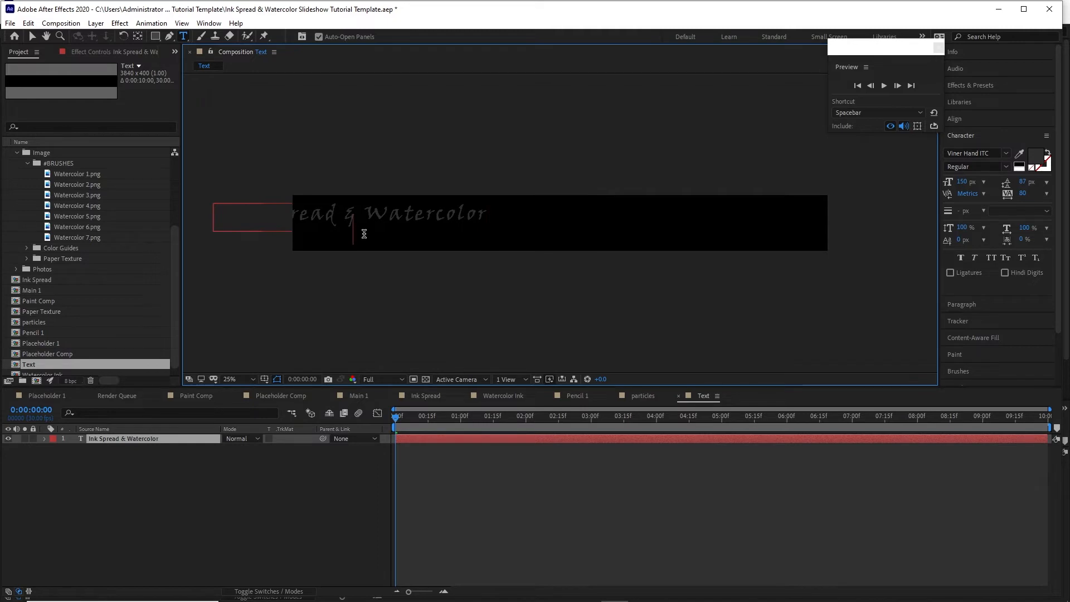
pyautogui.write('Slideshow')
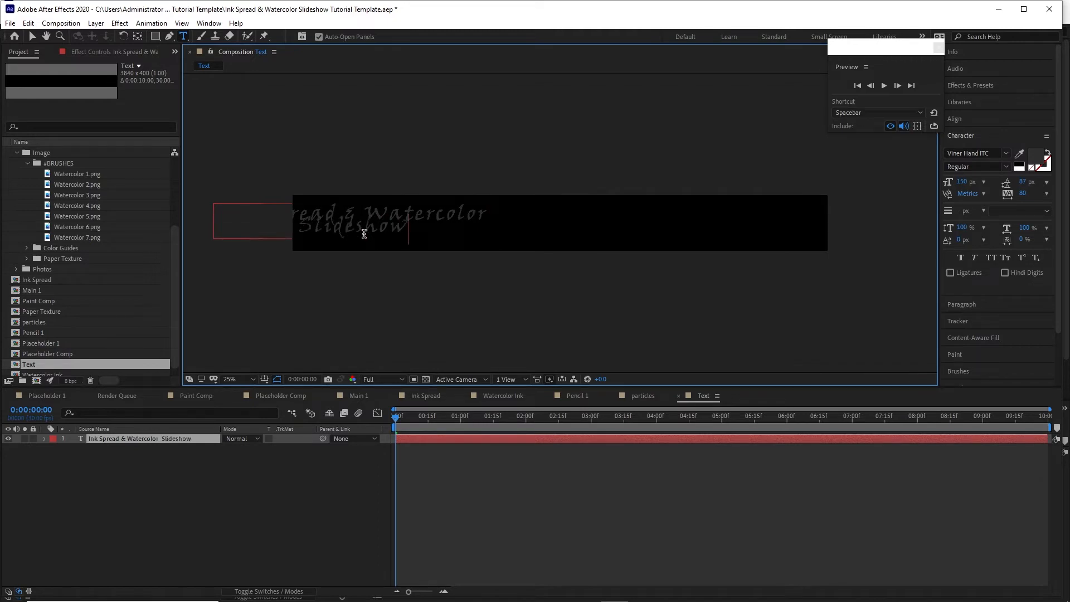
pyautogui.click(32, 36)
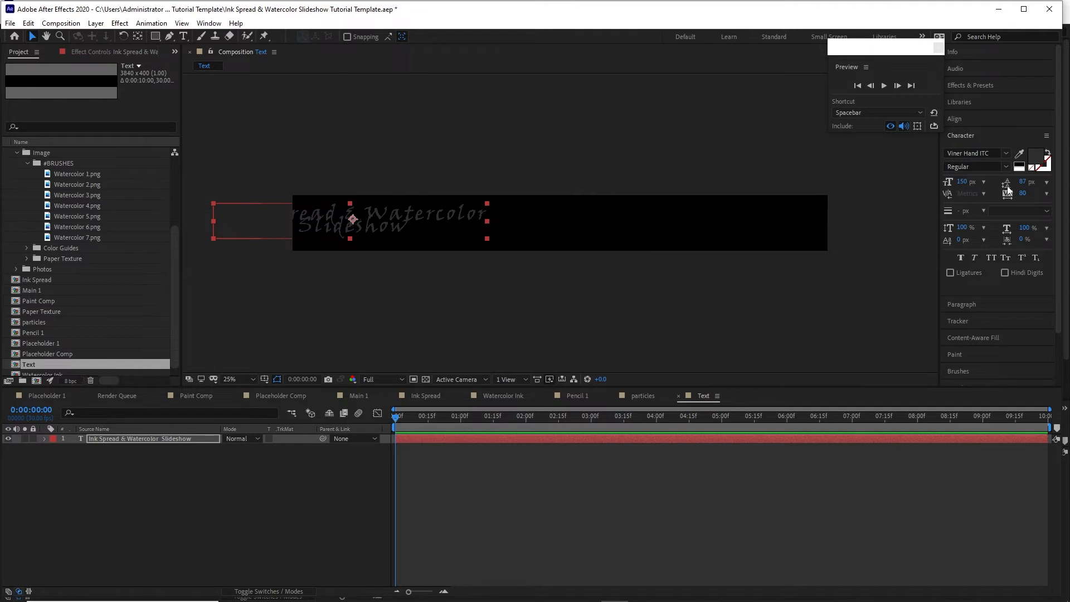
# - Centre the text layer horizontally and vertically in the composition and set its leading to 163 px
pyautogui.click(954, 119)
pyautogui.click(212, 437)
pyautogui.click(970, 146)
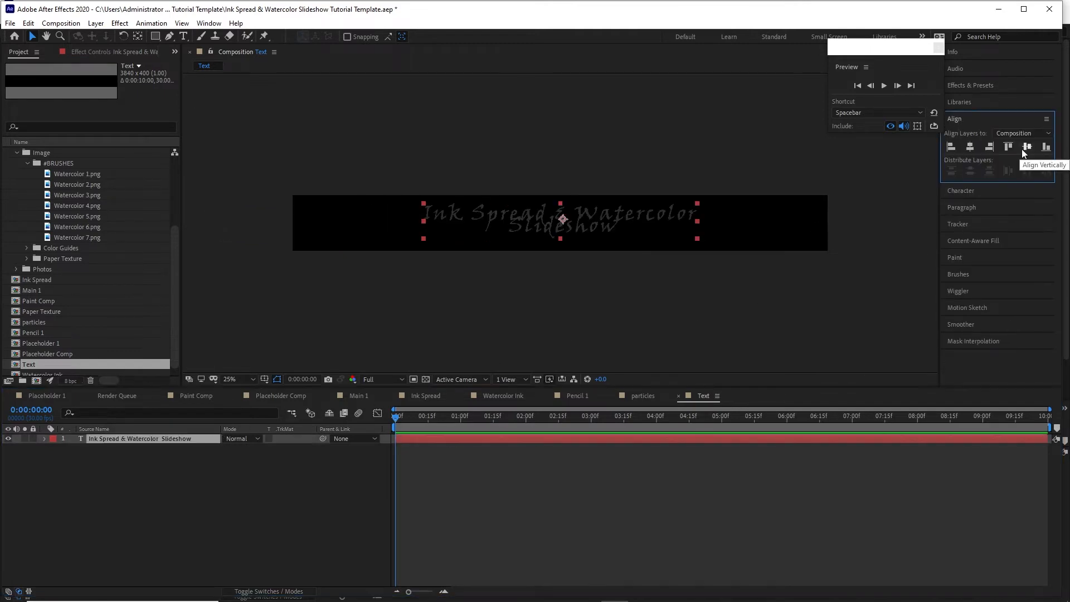
pyautogui.click(1023, 149)
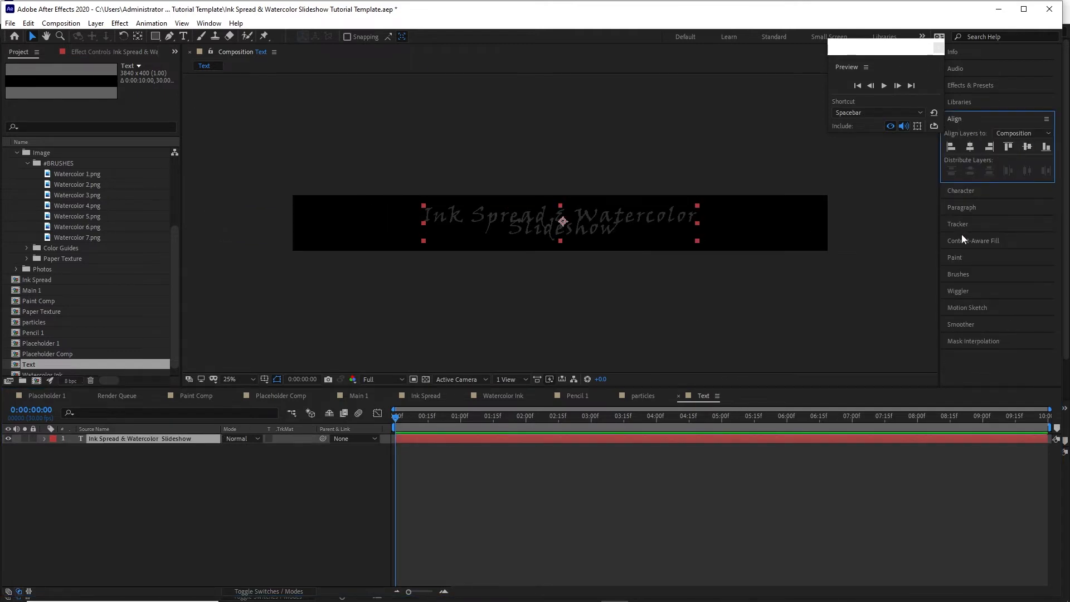
pyautogui.click(959, 189)
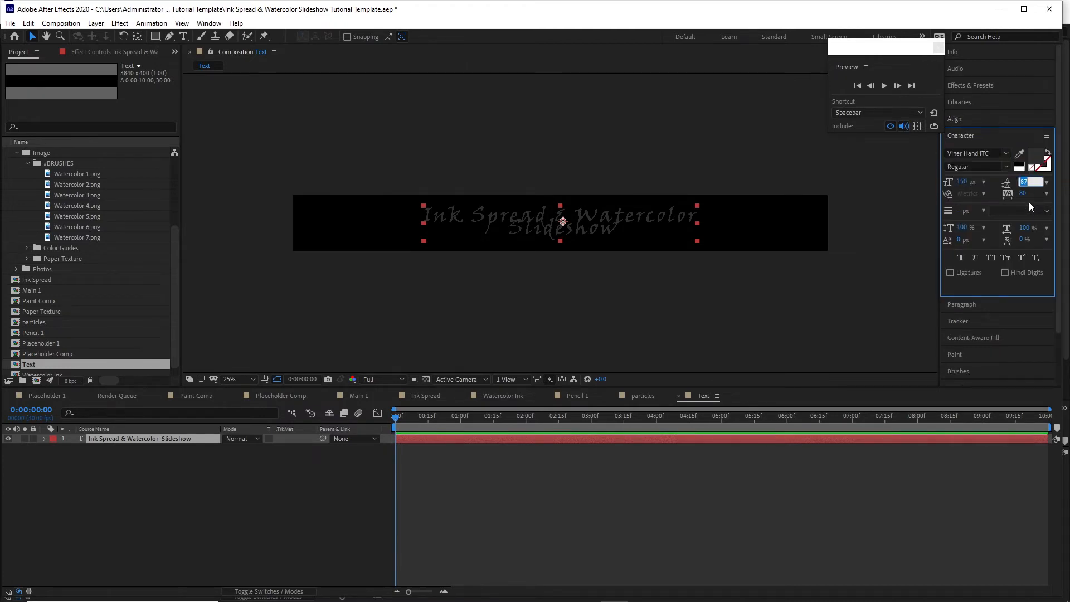
pyautogui.write('163')
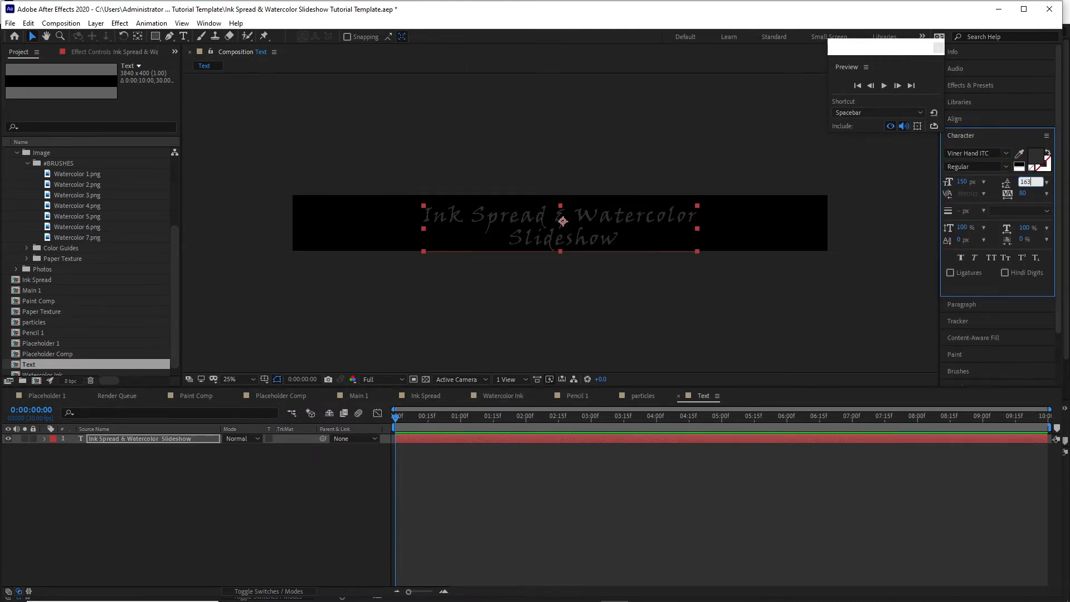
# - Confirm the leading and re-centre the text layer vertically in the Text composition
pyautogui.click(850, 317)
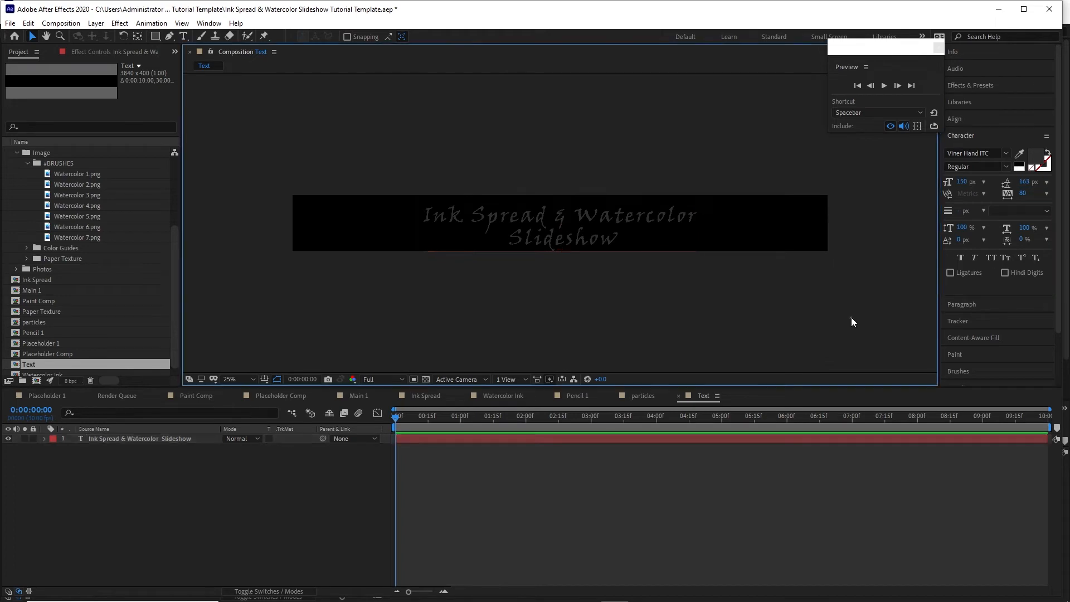
pyautogui.click(954, 120)
pyautogui.hotkey('ctrl', 'a')
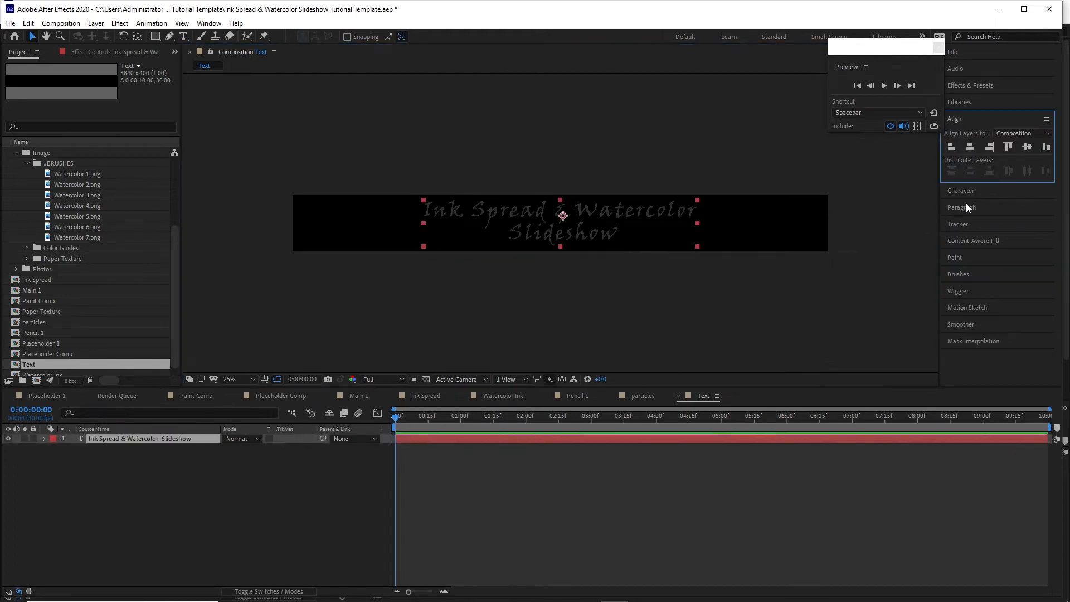
# - Change the font of the second text line, "Slideshow", to Times New Roman
pyautogui.click(961, 191)
pyautogui.click(514, 237)
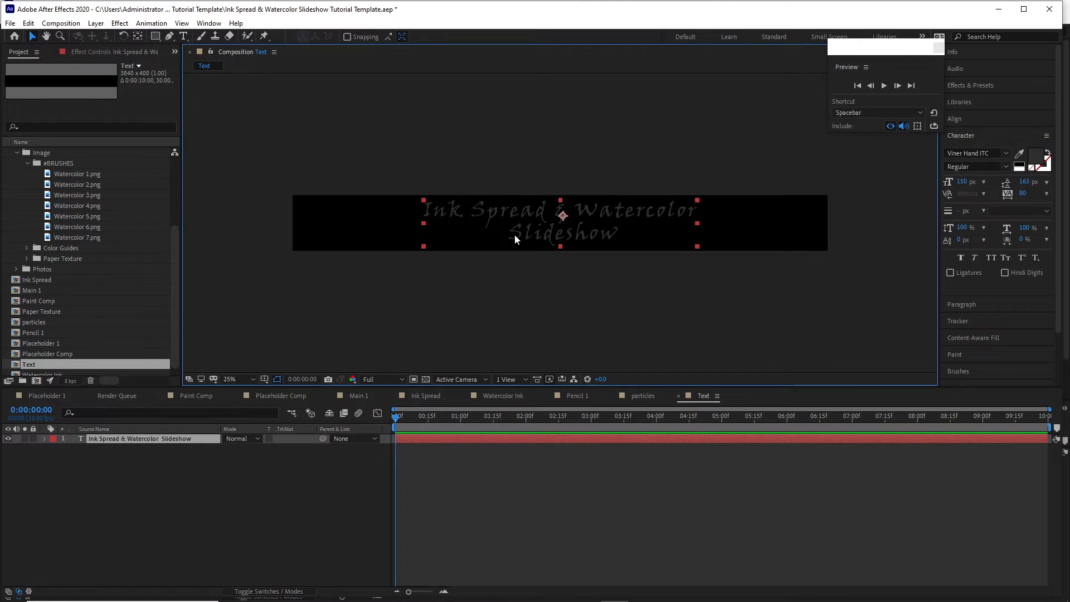
pyautogui.doubleClick(514, 239)
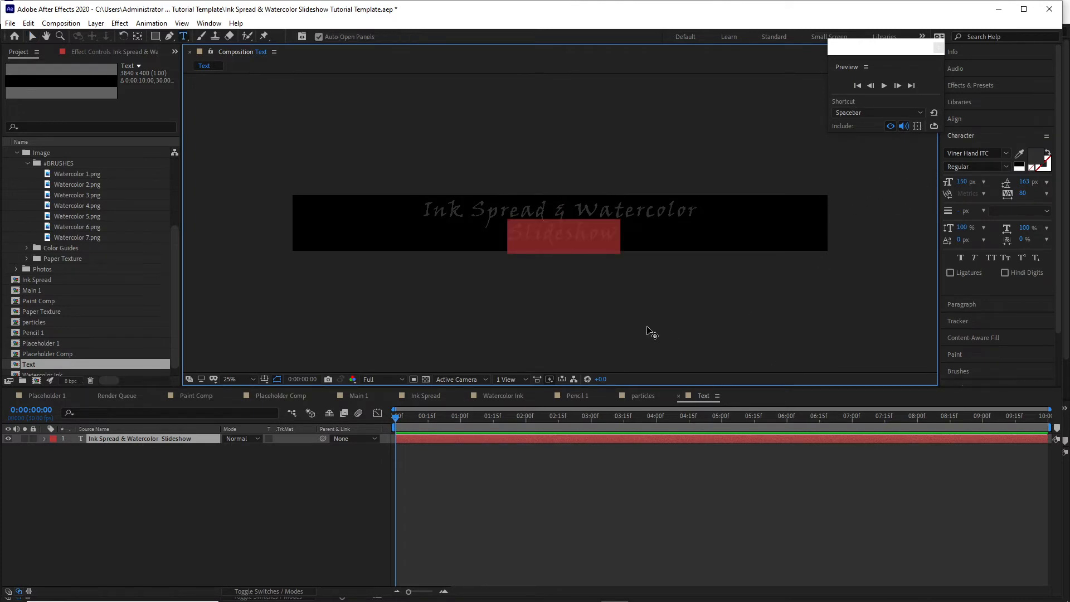
pyautogui.click(975, 153)
pyautogui.write('ti')
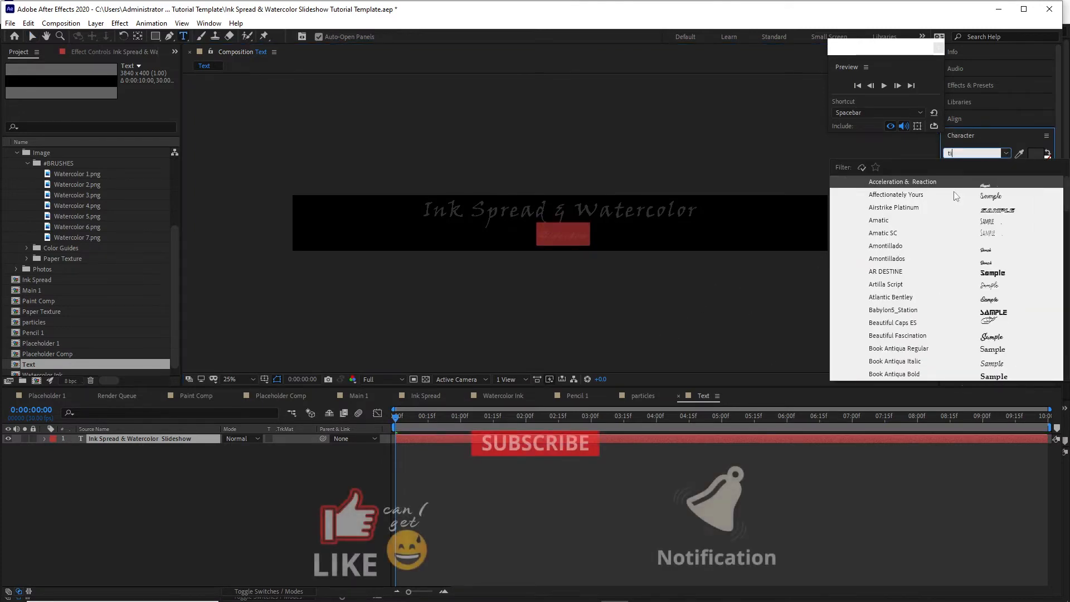
pyautogui.write('mes n')
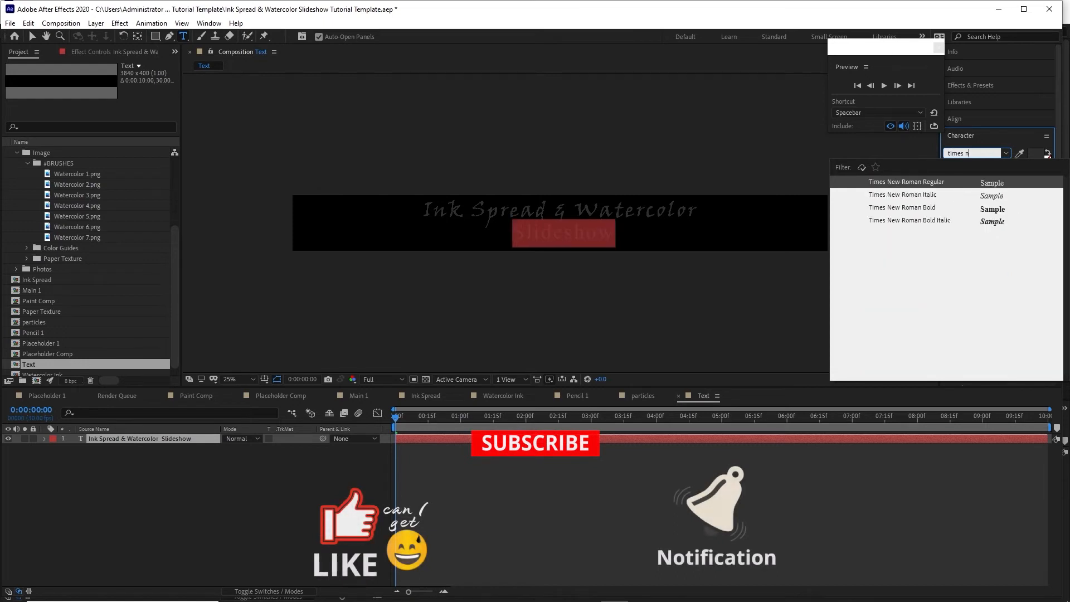
pyautogui.write('ew')
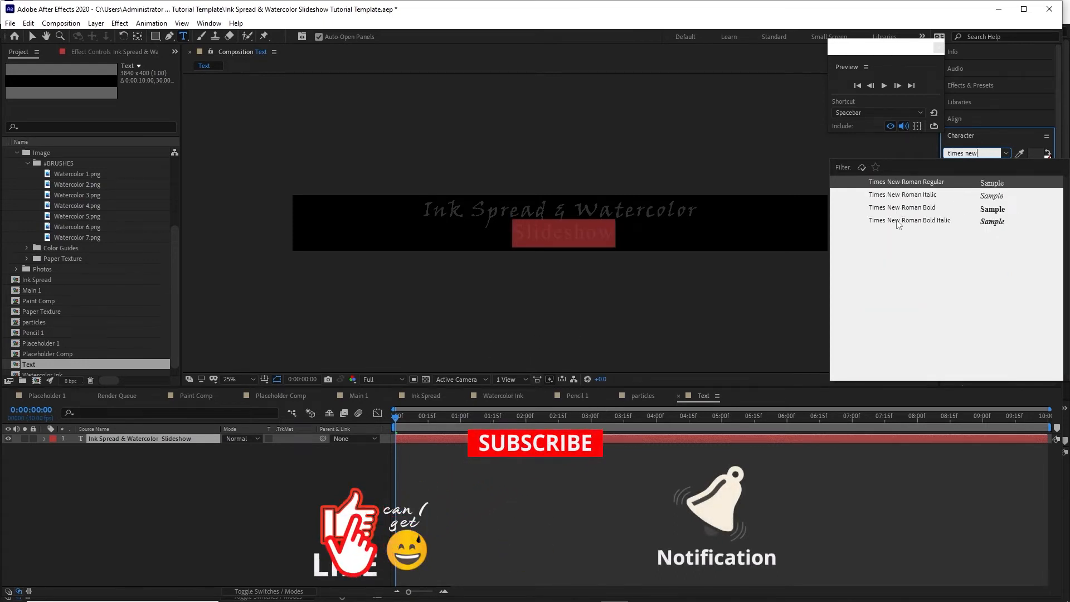
pyautogui.press('Return')
pyautogui.click(553, 490)
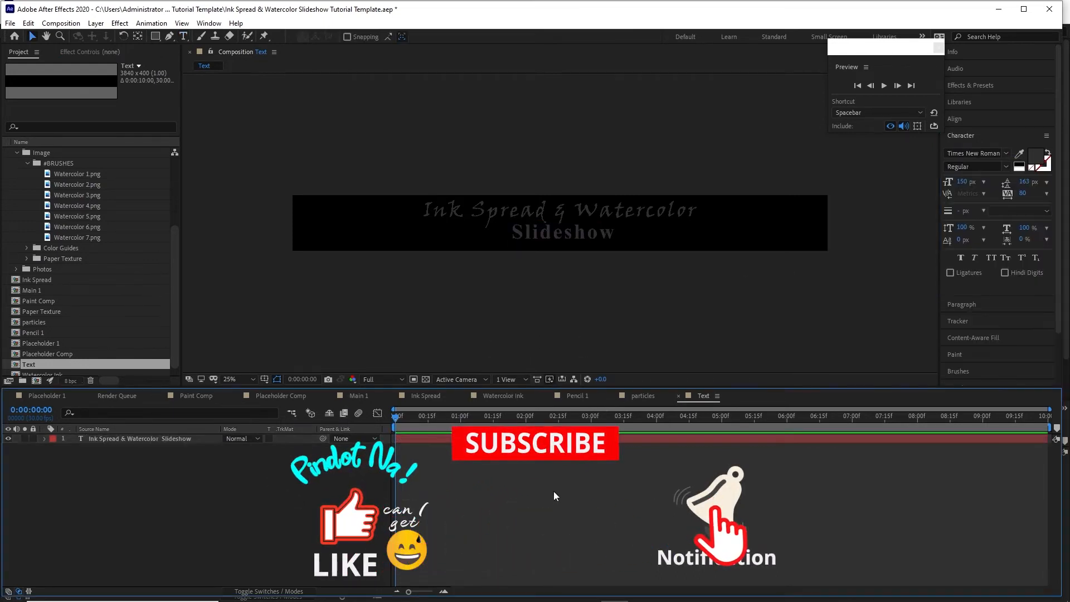
# - Apply the Smooth Move In text animation preset at the start of the text layer and scrub through the animation
pyautogui.click(195, 440)
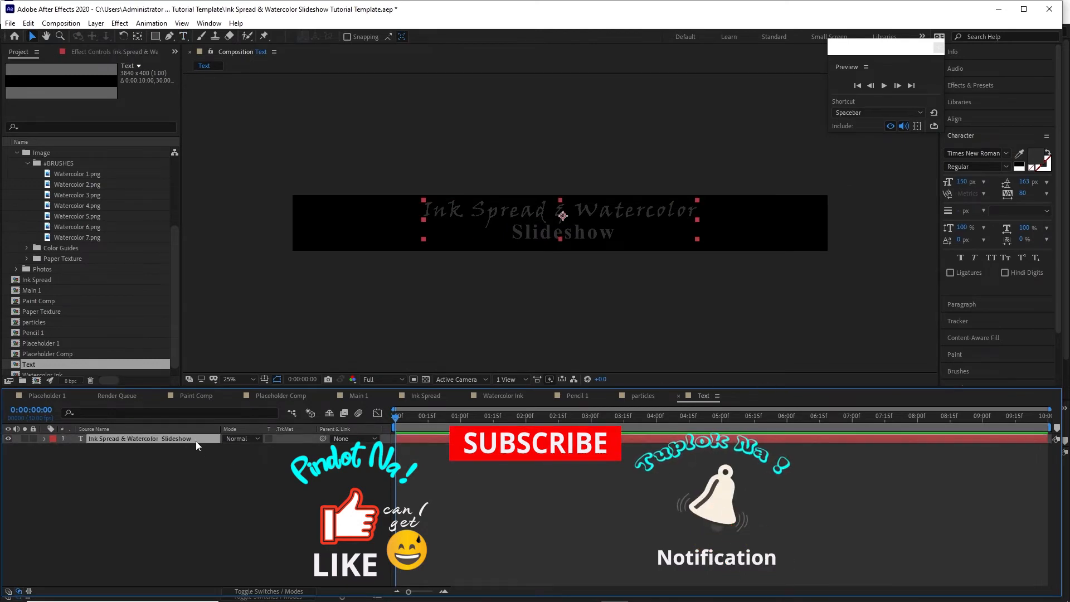
pyautogui.click(995, 88)
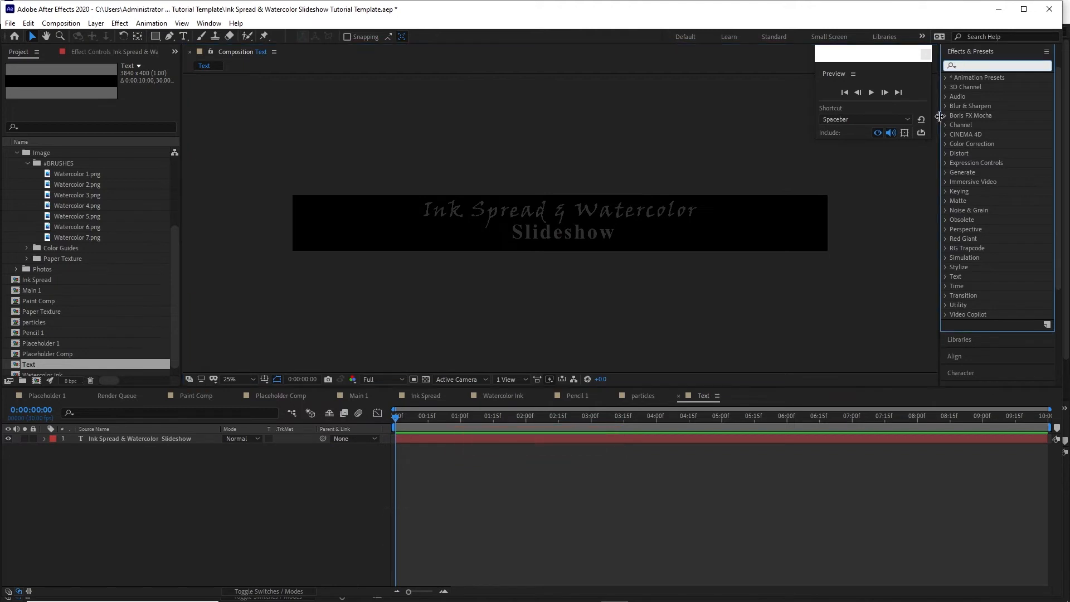
pyautogui.write('smooth')
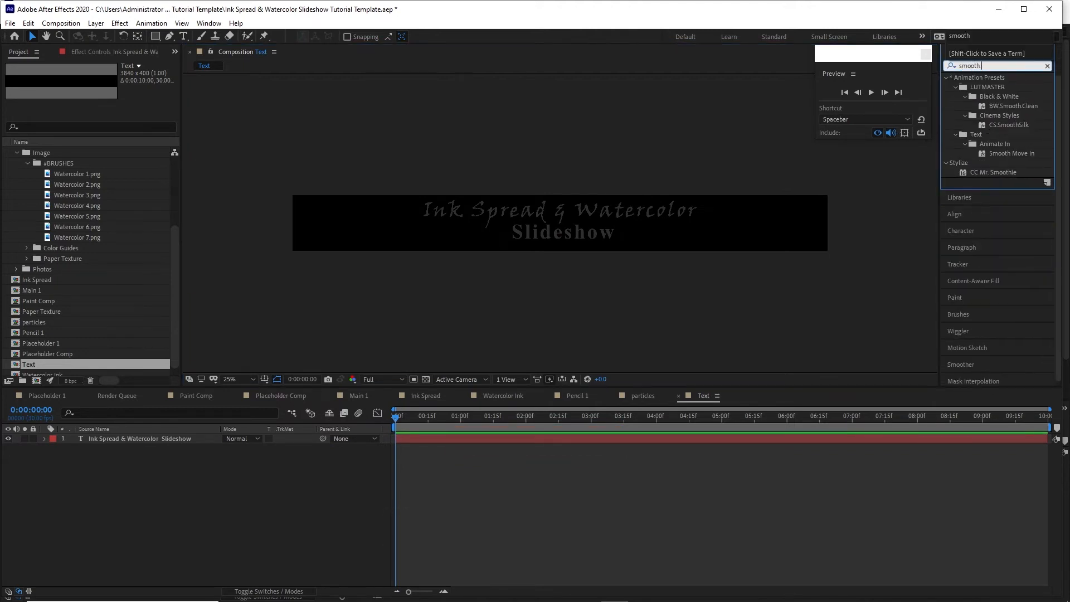
pyautogui.write(' mo')
pyautogui.moveTo(1015, 141); pyautogui.dragTo(563, 436)
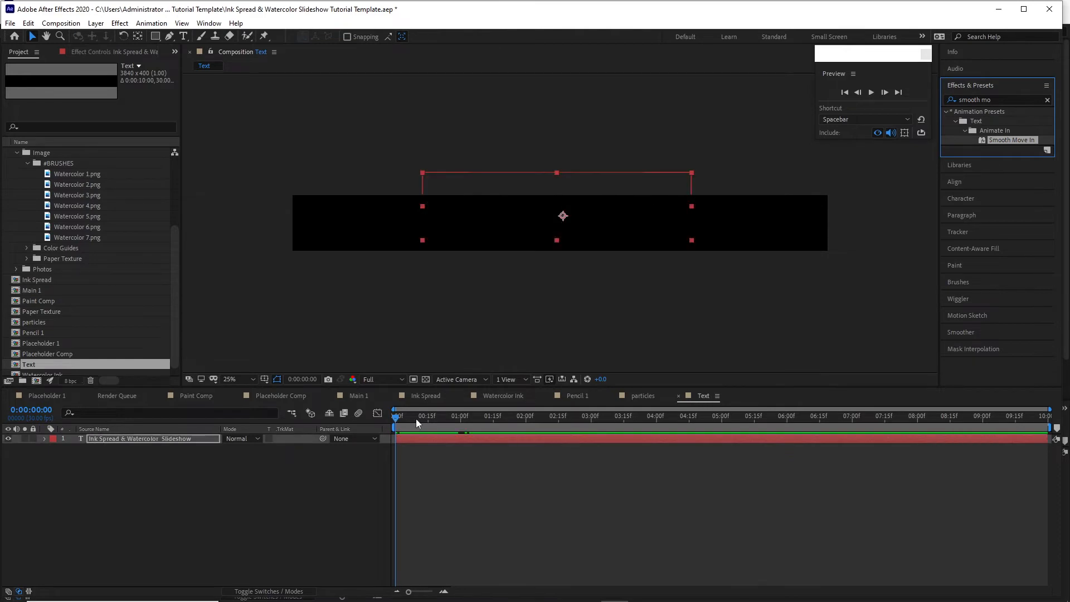
pyautogui.moveTo(397, 423); pyautogui.dragTo(619, 413)
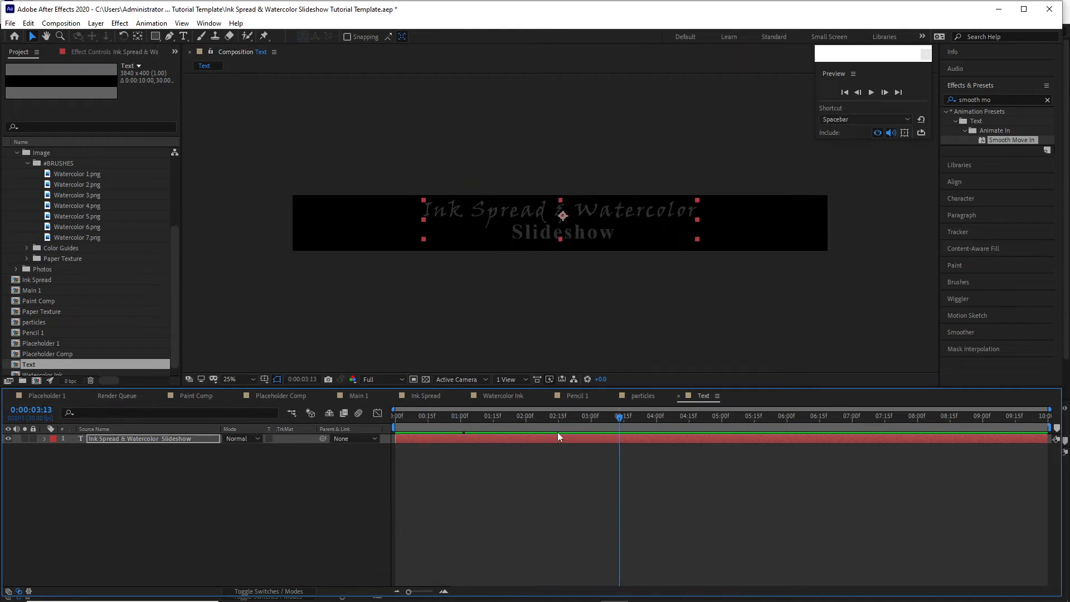
# - Add the Text composition to Main 1 directly above the particles layer and position it at 1934, 1960, near the frame's lower edge
pyautogui.click(368, 396)
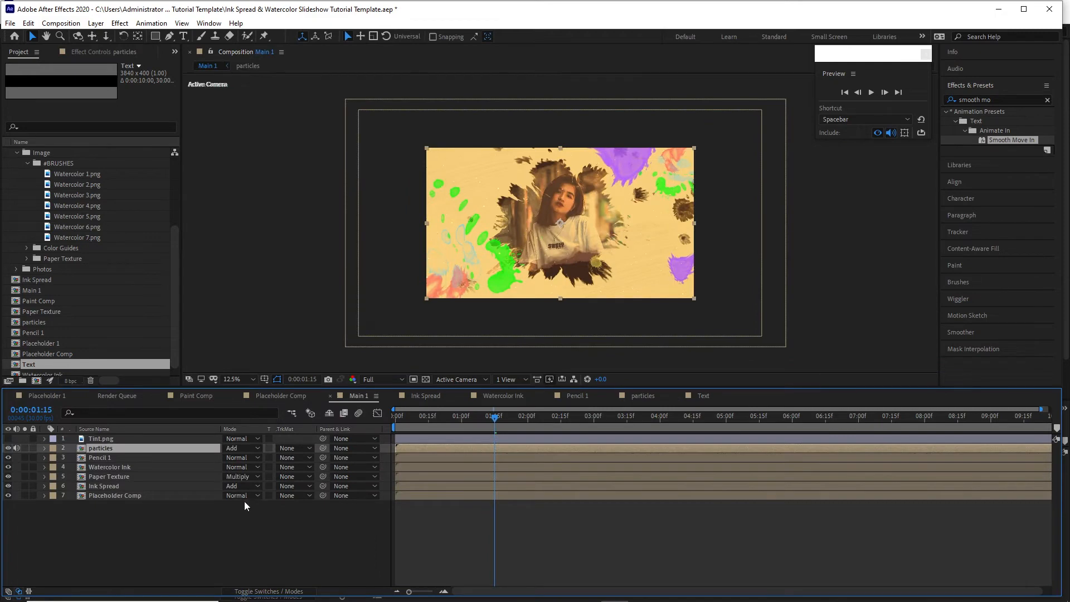
pyautogui.moveTo(110, 368); pyautogui.dragTo(129, 444)
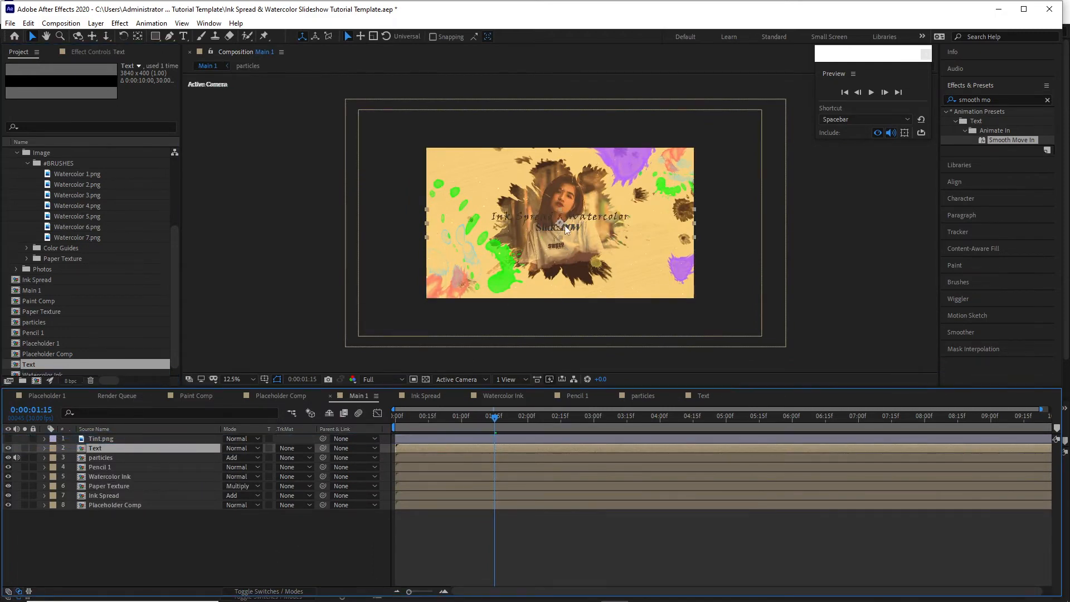
pyautogui.moveTo(560, 229); pyautogui.dragTo(556, 290)
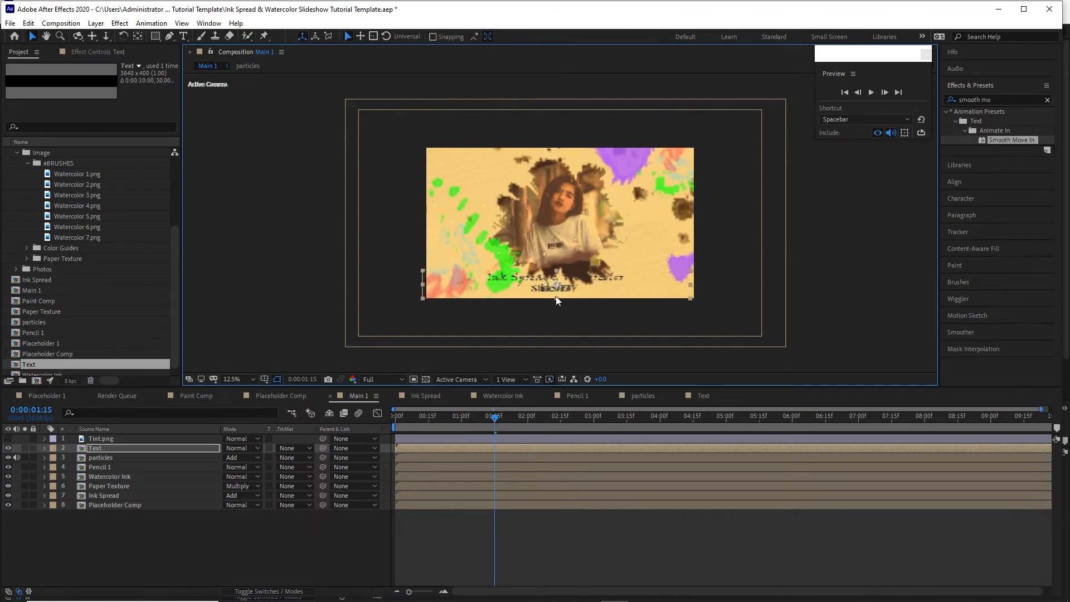
pyautogui.click(195, 452)
pyautogui.press('p')
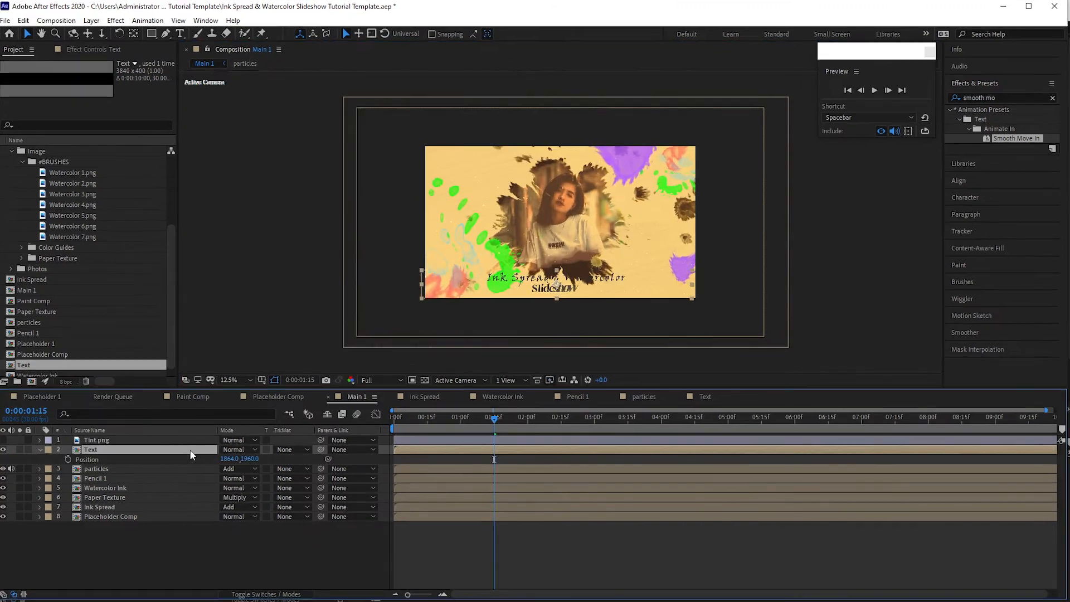
pyautogui.moveTo(228, 458); pyautogui.dragTo(284, 478)
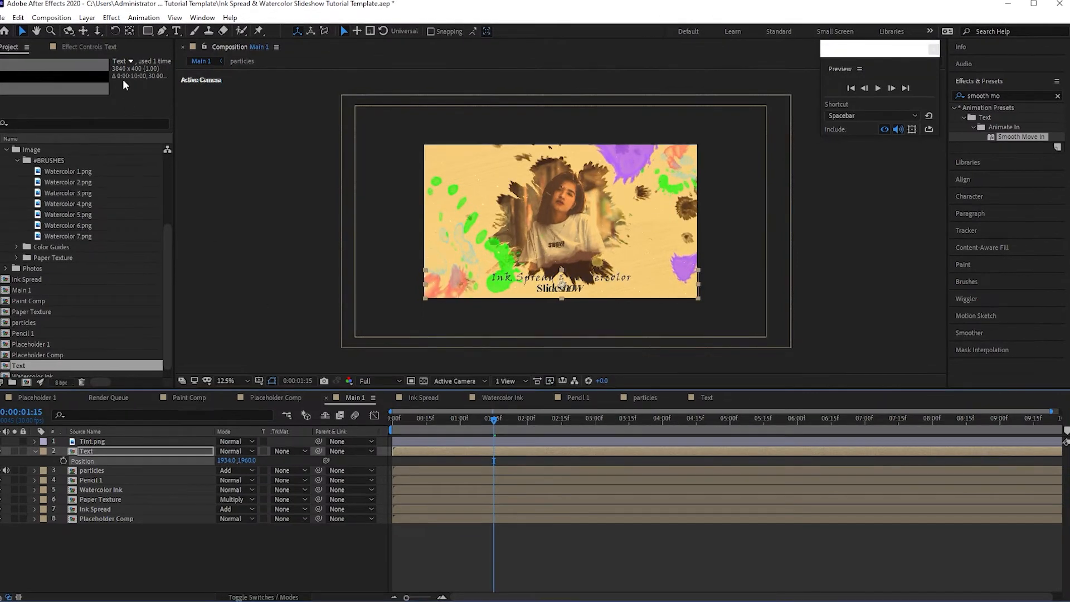
# - Apply the Fill and Drop Shadow effects to the Text layer in Main 1
pyautogui.click(115, 20)
pyautogui.moveTo(161, 190)
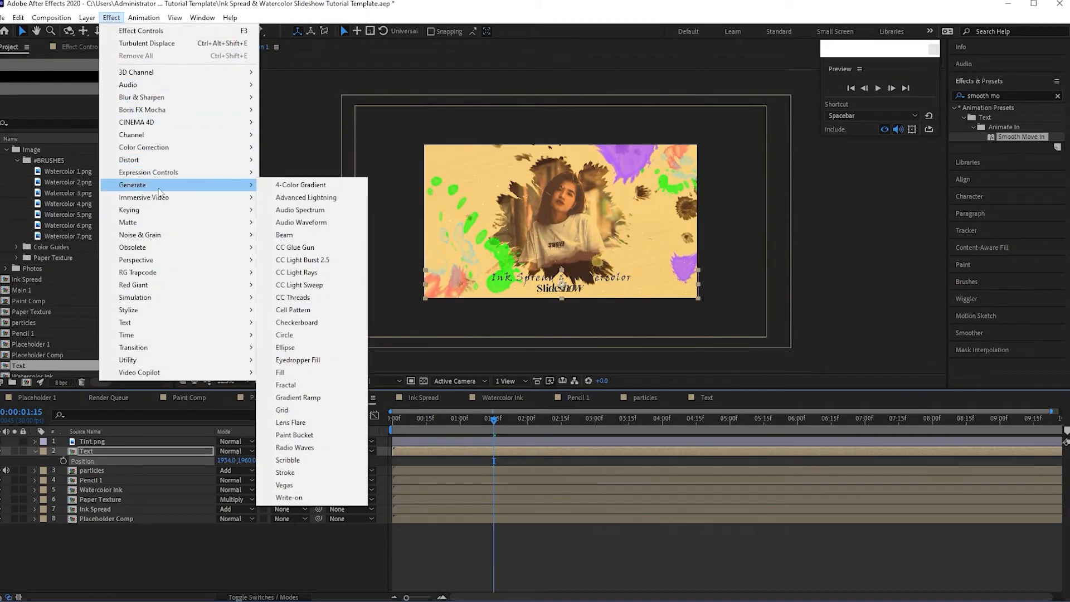
pyautogui.click(302, 376)
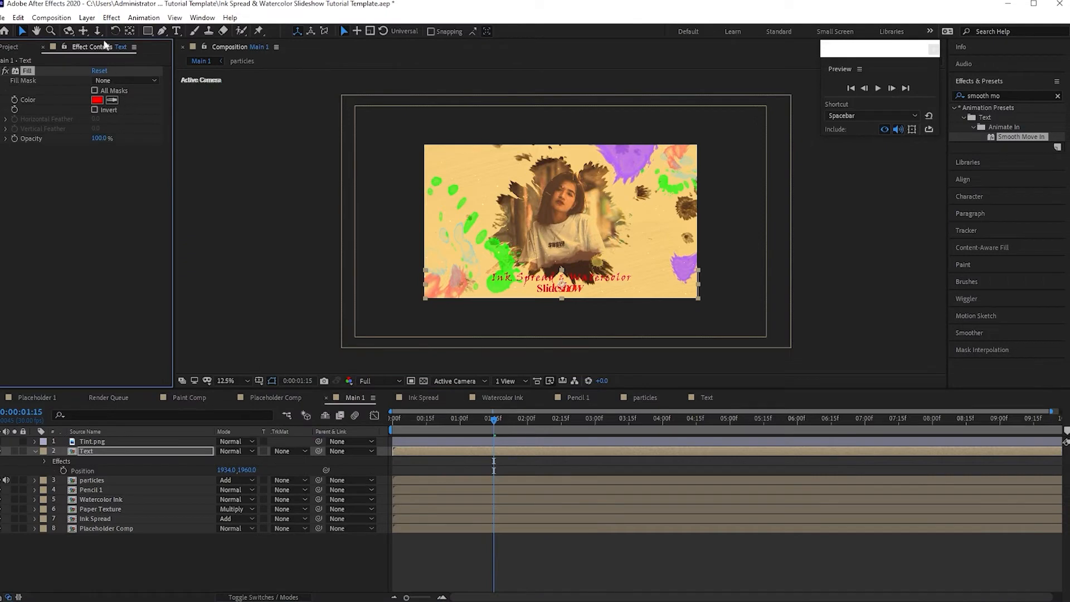
pyautogui.click(110, 18)
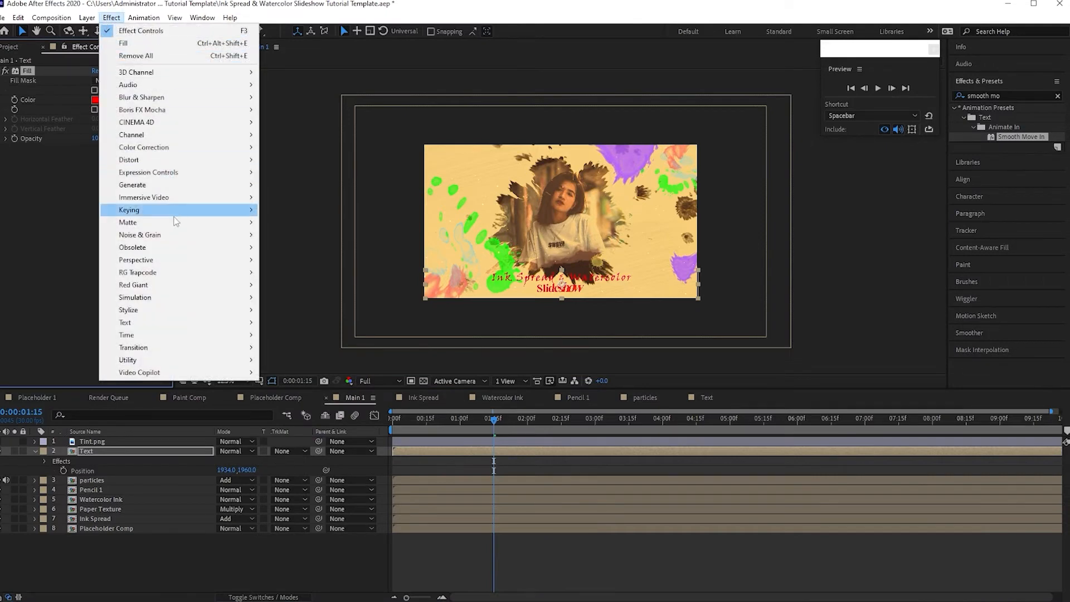
pyautogui.moveTo(184, 254)
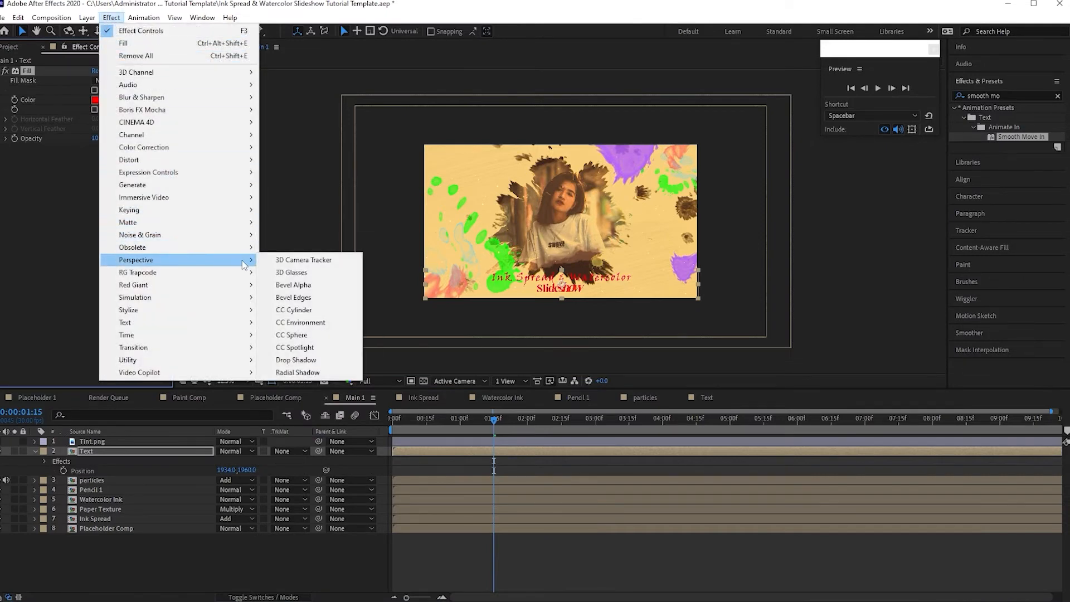
pyautogui.click(295, 359)
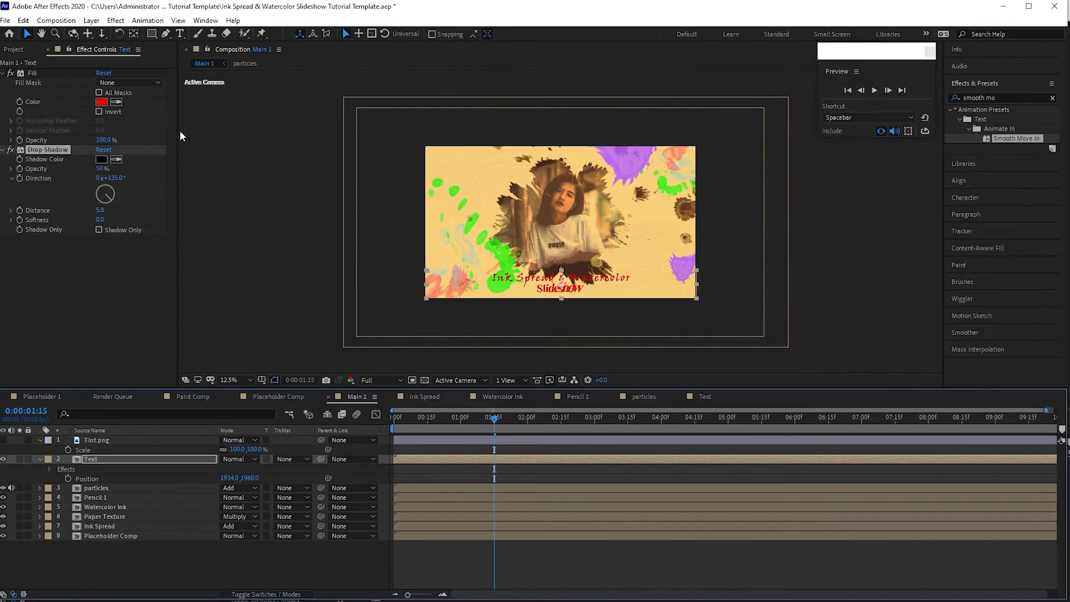
# - Set the Text layer's Fill color to E26F51 and its Drop Shadow opacity to 100%
pyautogui.click(95, 100)
pyautogui.write('E2')
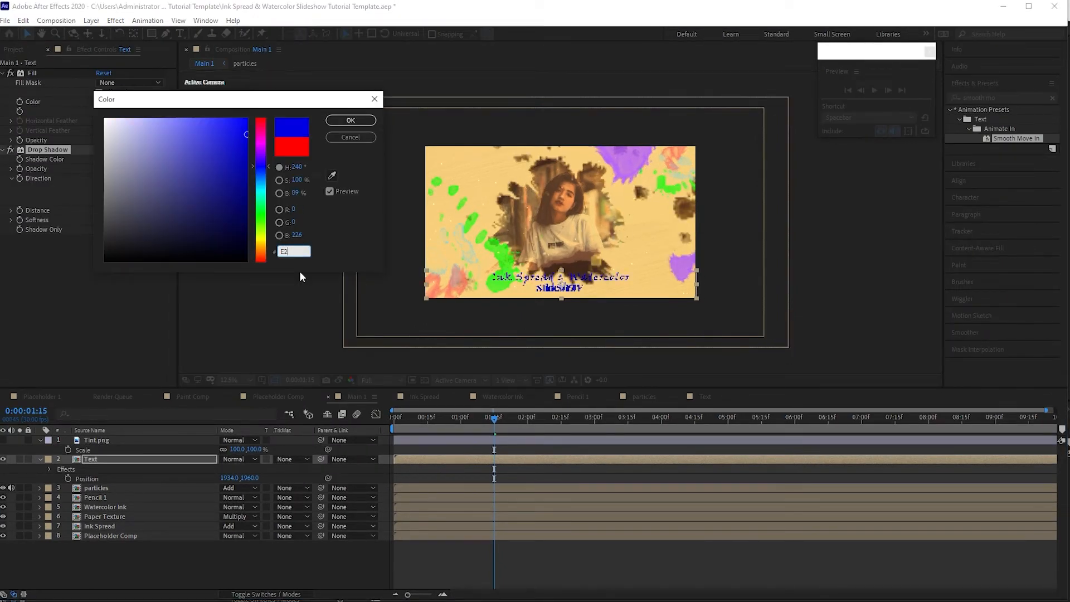
pyautogui.write('6F51')
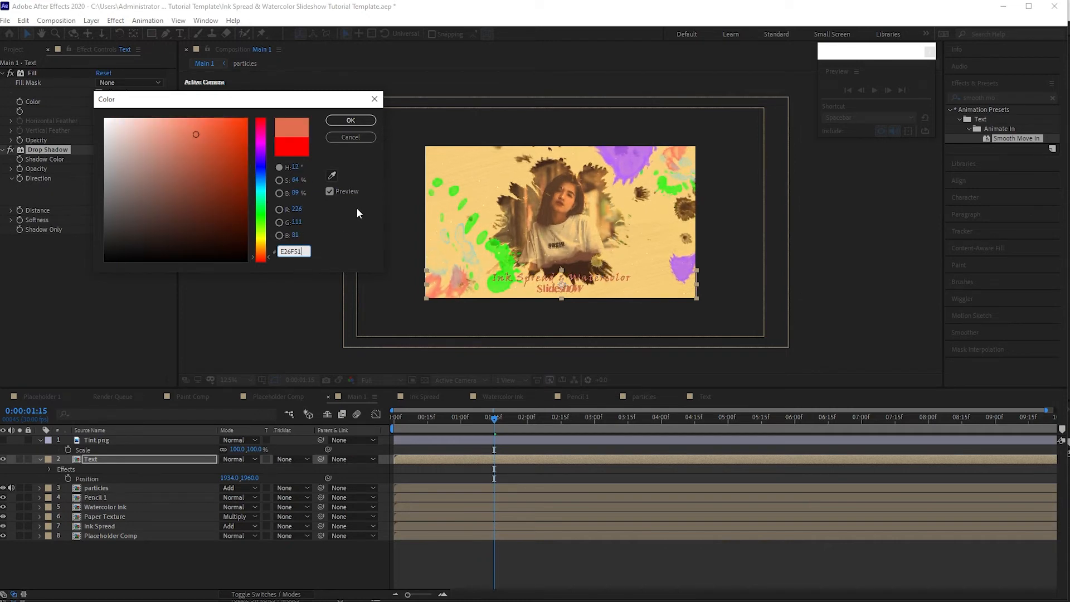
pyautogui.click(350, 121)
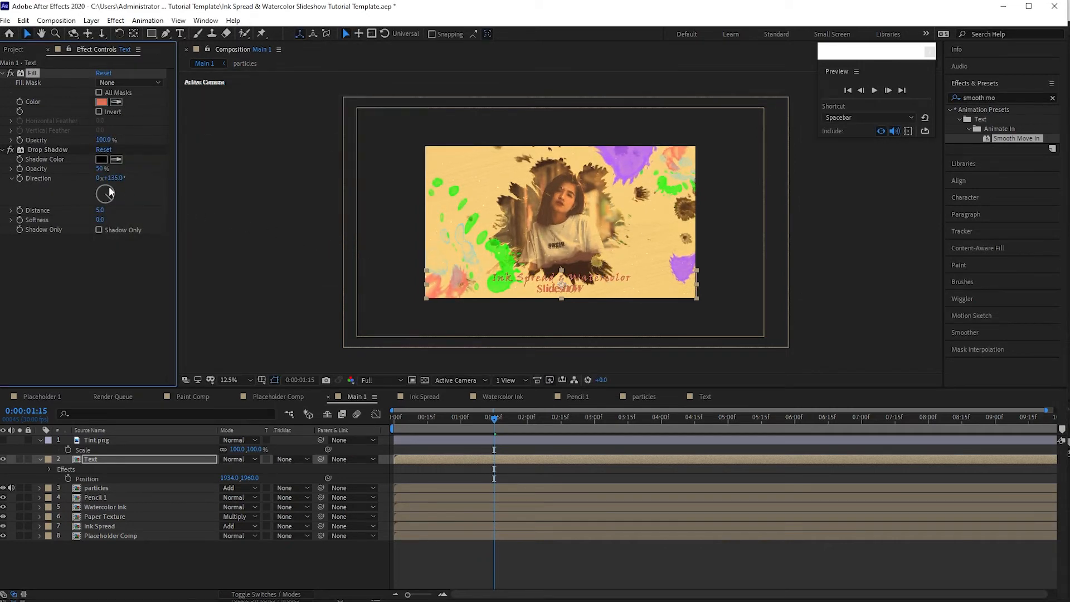
pyautogui.click(99, 169)
pyautogui.write('100')
pyautogui.press('Return')
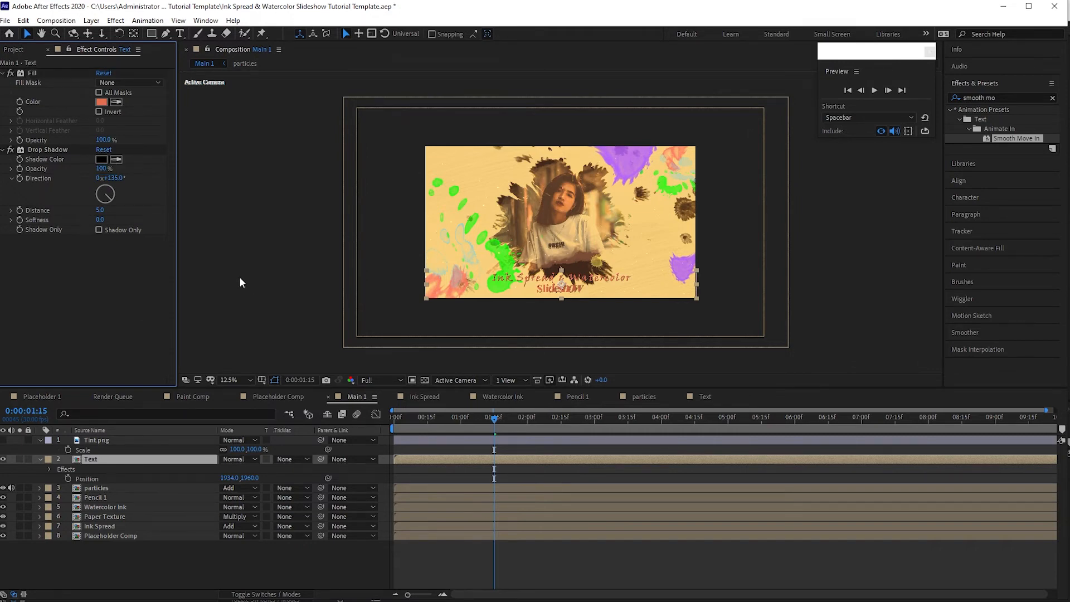
# - Collapse the Assets folder and its subfolders in the project's item list
pyautogui.click(14, 50)
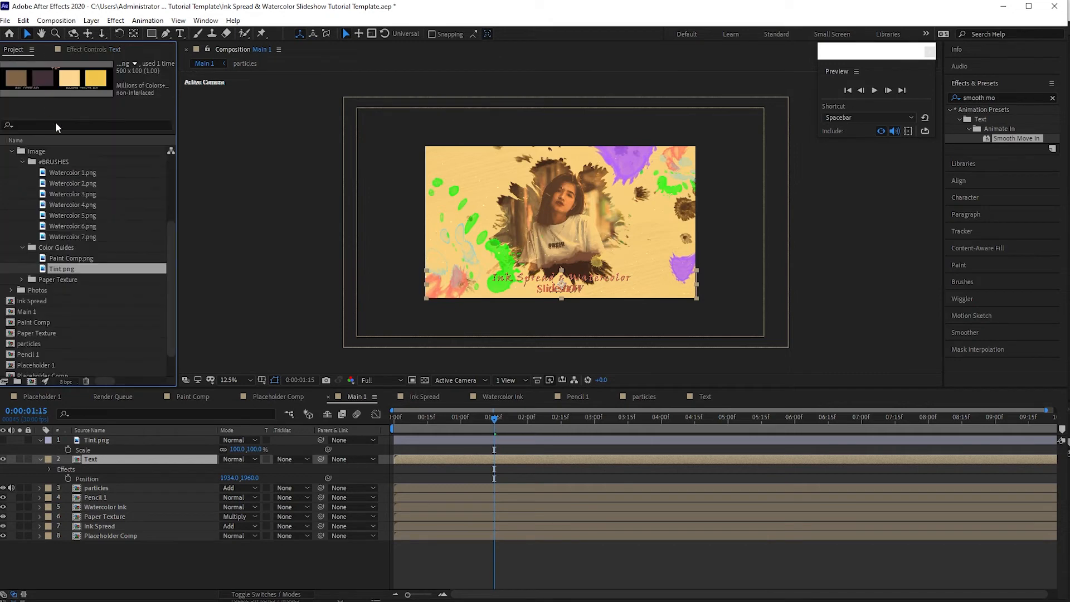
pyautogui.click(22, 162)
pyautogui.click(22, 224)
pyautogui.click(13, 225)
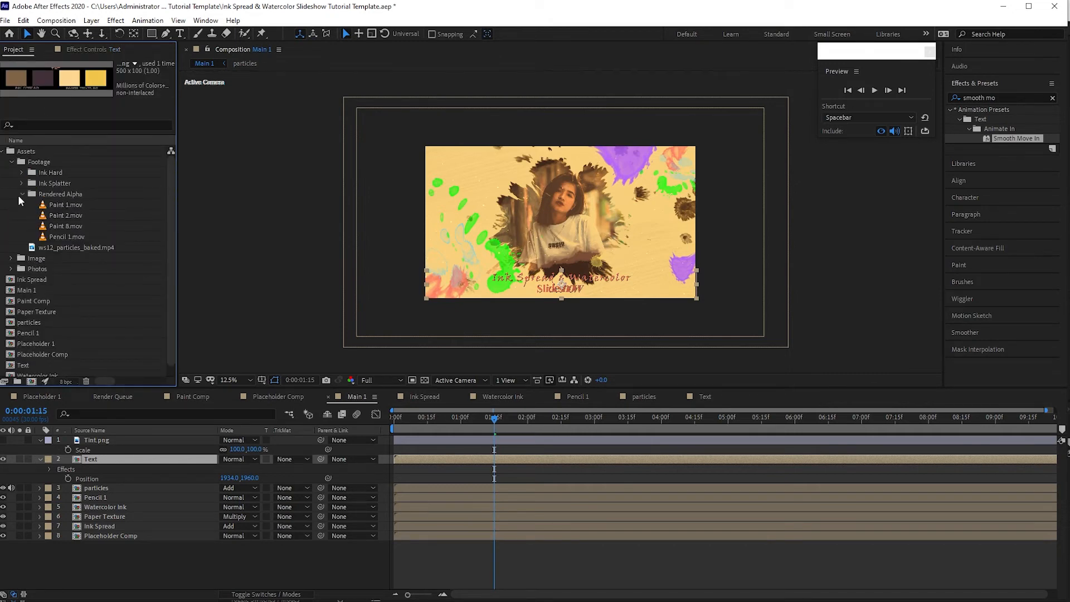
pyautogui.click(21, 194)
pyautogui.click(12, 162)
pyautogui.click(3, 152)
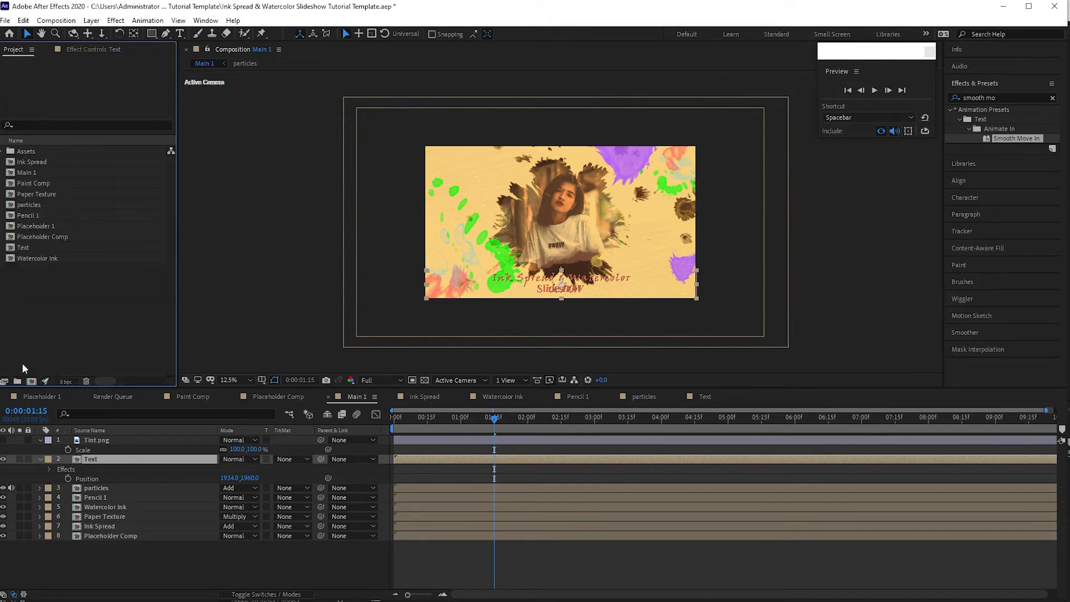
# - Create a project folder named "Scene 1" and move all the compositions into it
pyautogui.click(18, 381)
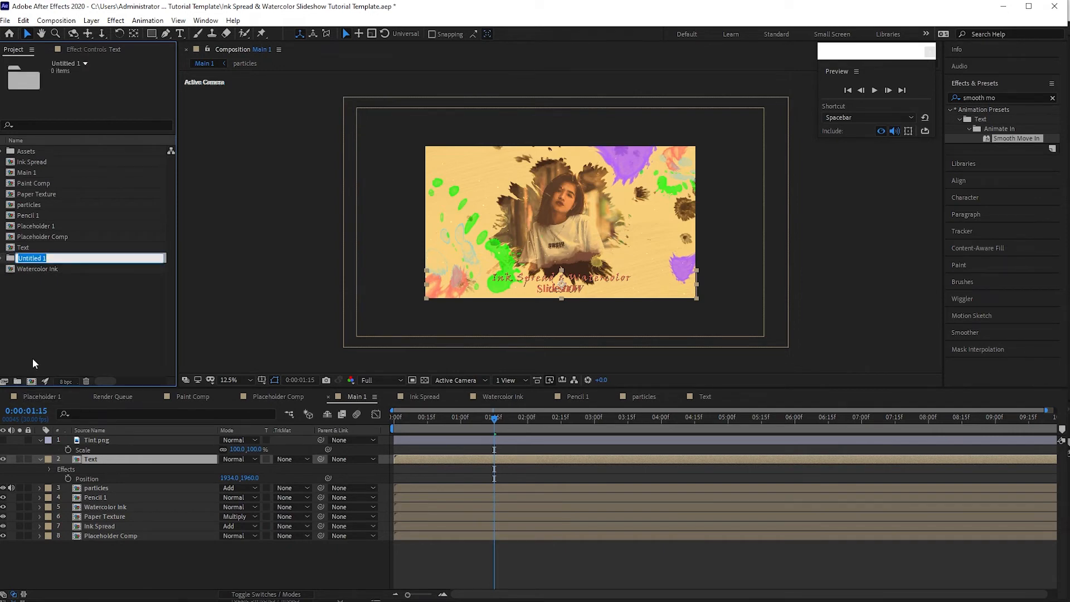
pyautogui.write('Scene')
pyautogui.moveTo(2, 160); pyautogui.dragTo(32, 248)
pyautogui.moveTo(26, 194); pyautogui.dragTo(28, 161)
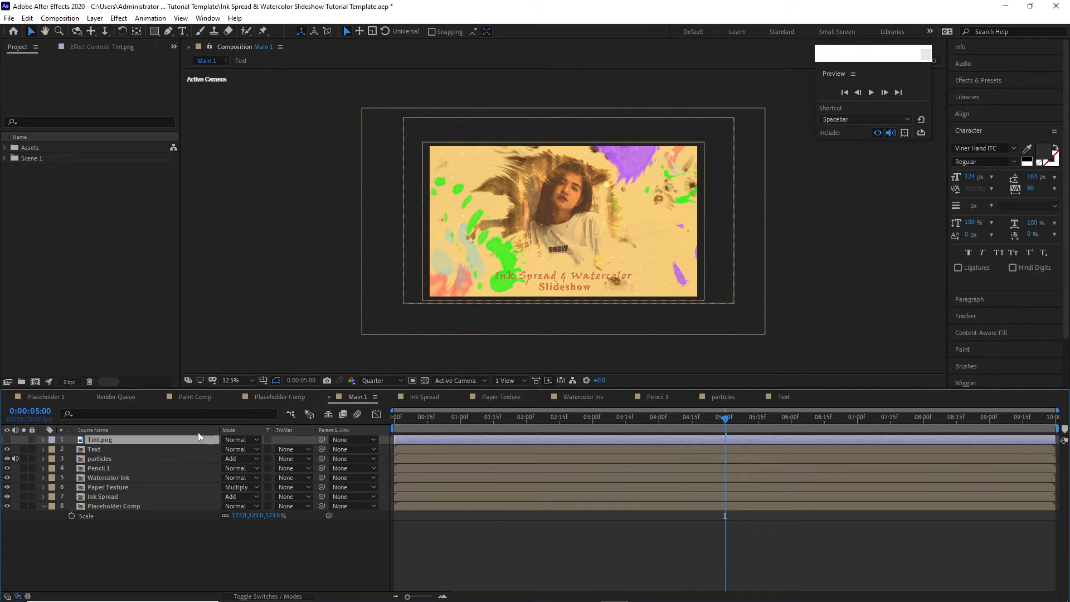
# - Delete the Tint.png color guide layer from the Main 1 composition
pyautogui.click(27, 18)
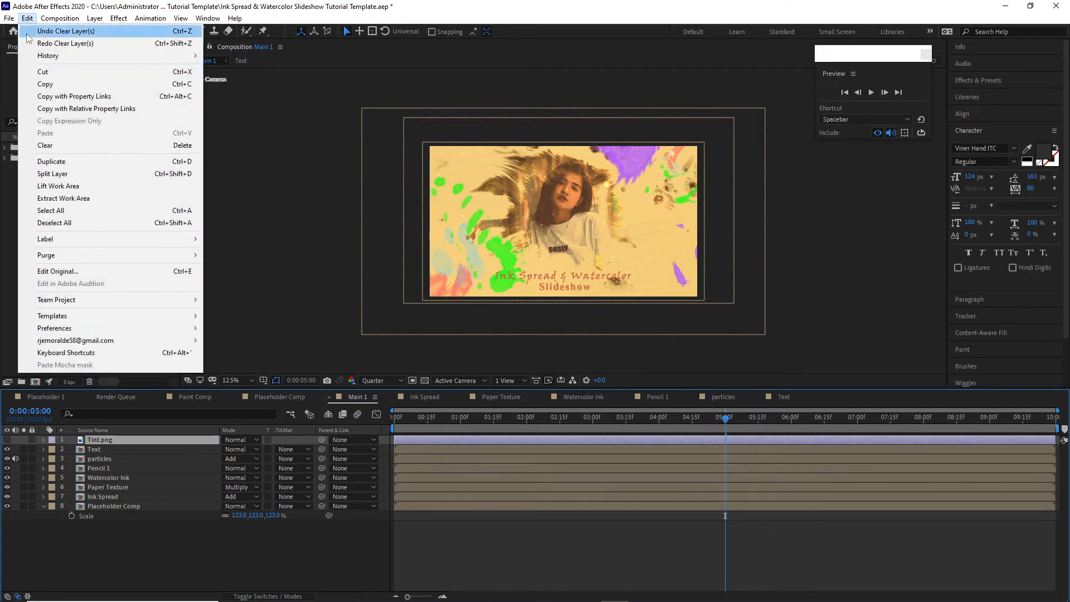
pyautogui.click(45, 145)
# - Add a two-node camera named Camera 1 to the Main 1 composition with the default camera settings
pyautogui.click(95, 19)
pyautogui.moveTo(106, 31)
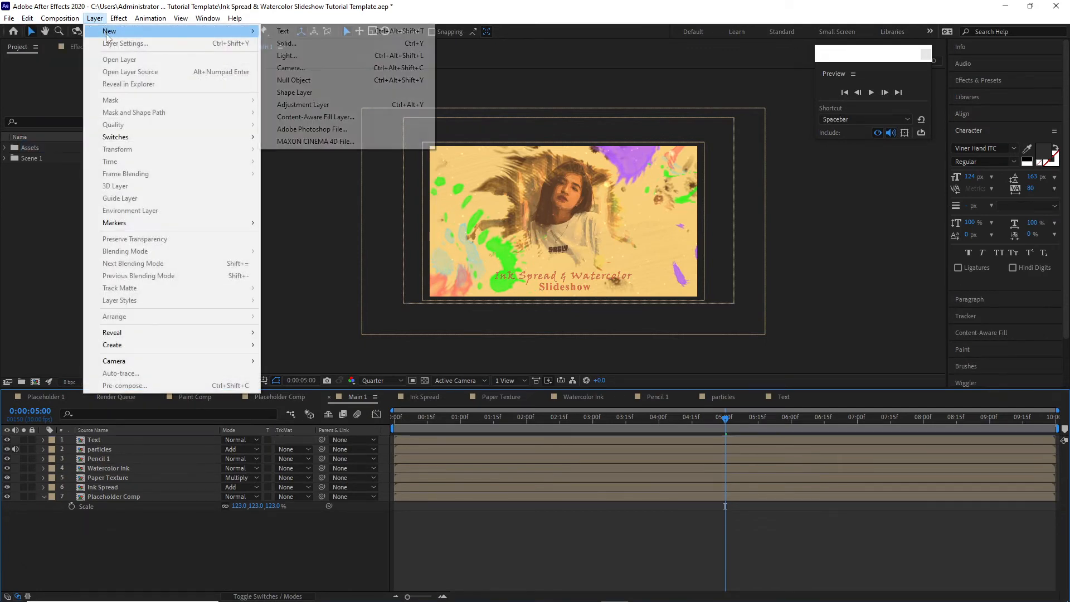
pyautogui.click(281, 68)
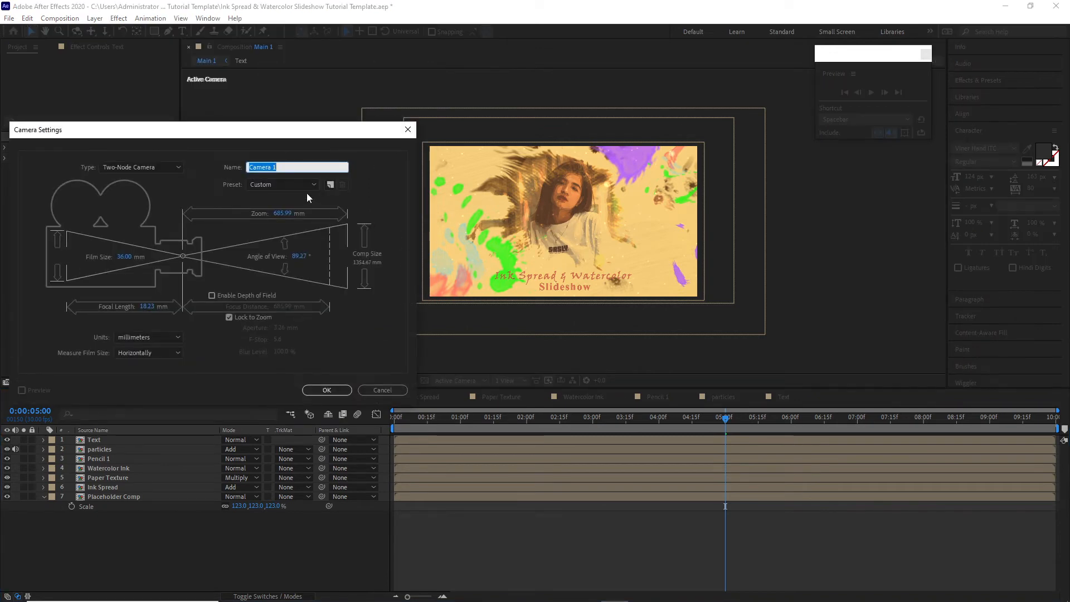
pyautogui.click(326, 389)
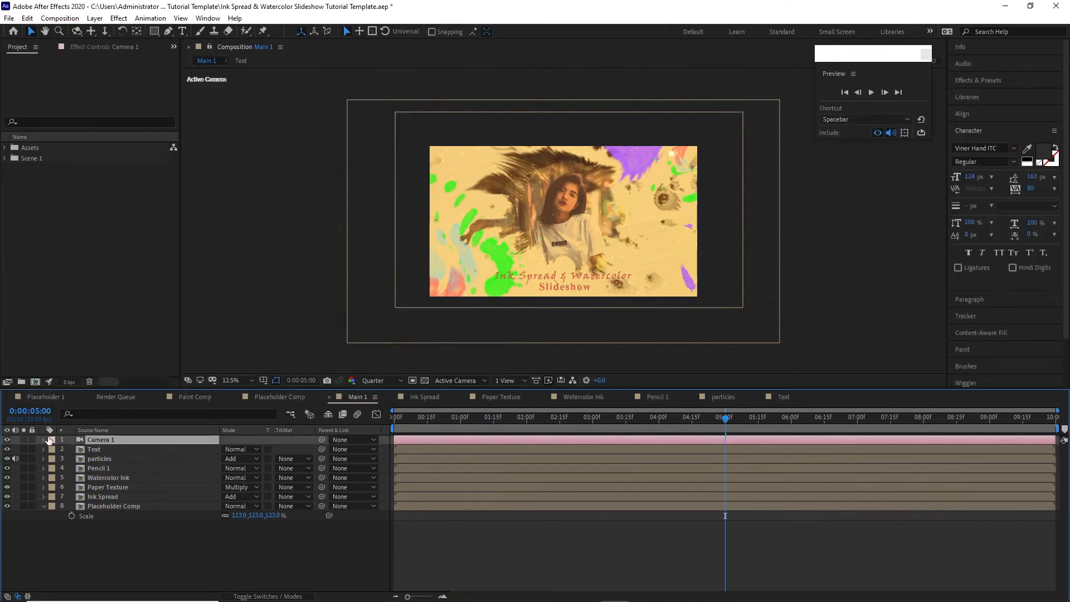
# - Turn on Depth of Field in Camera 1's camera options and collapse the layer's properties
pyautogui.click(43, 440)
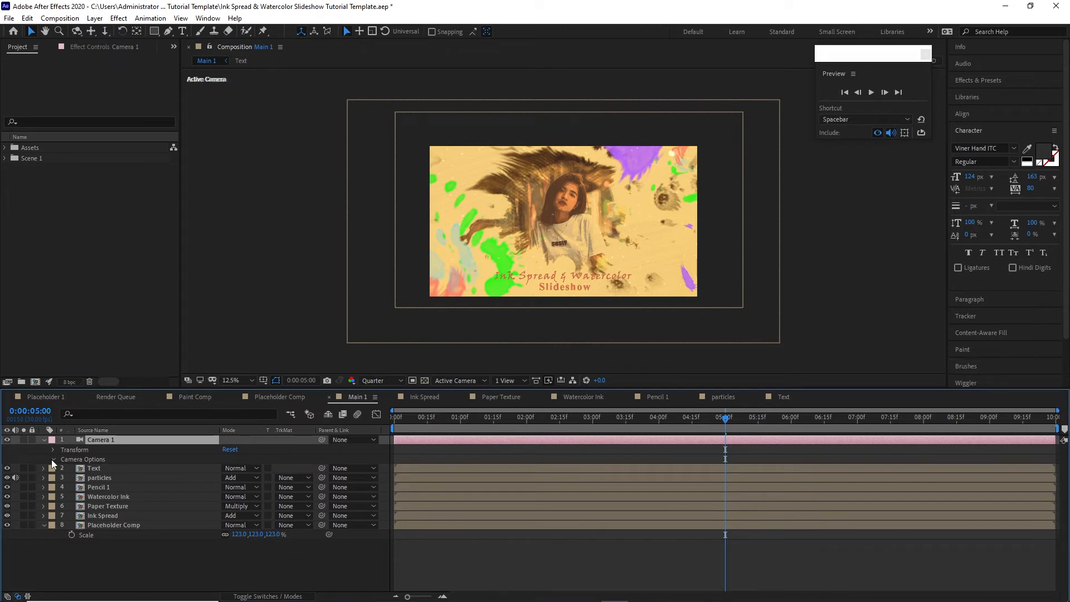
pyautogui.click(52, 459)
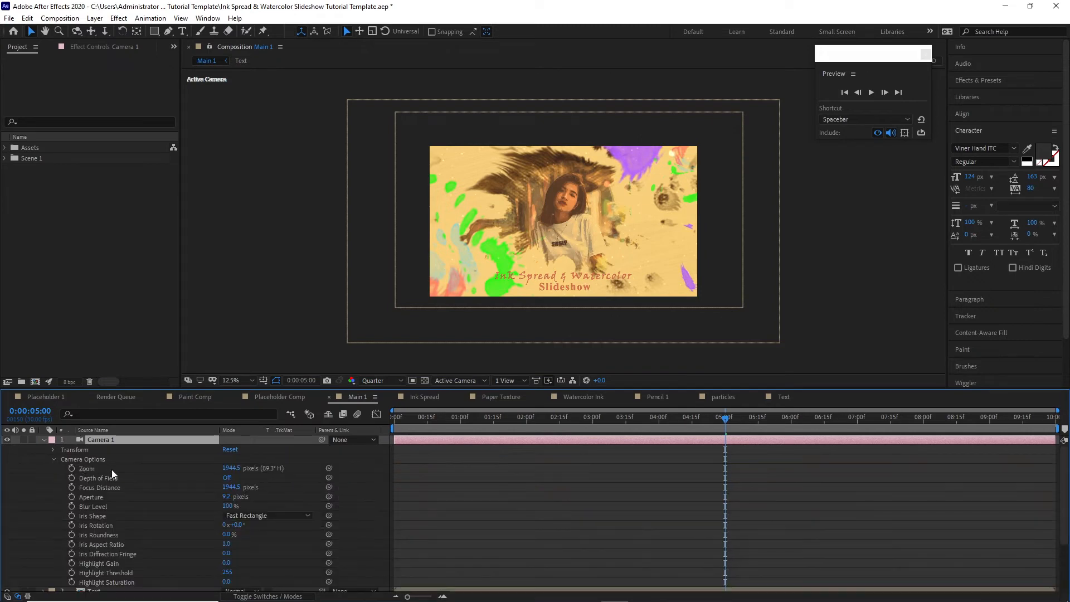
pyautogui.click(228, 478)
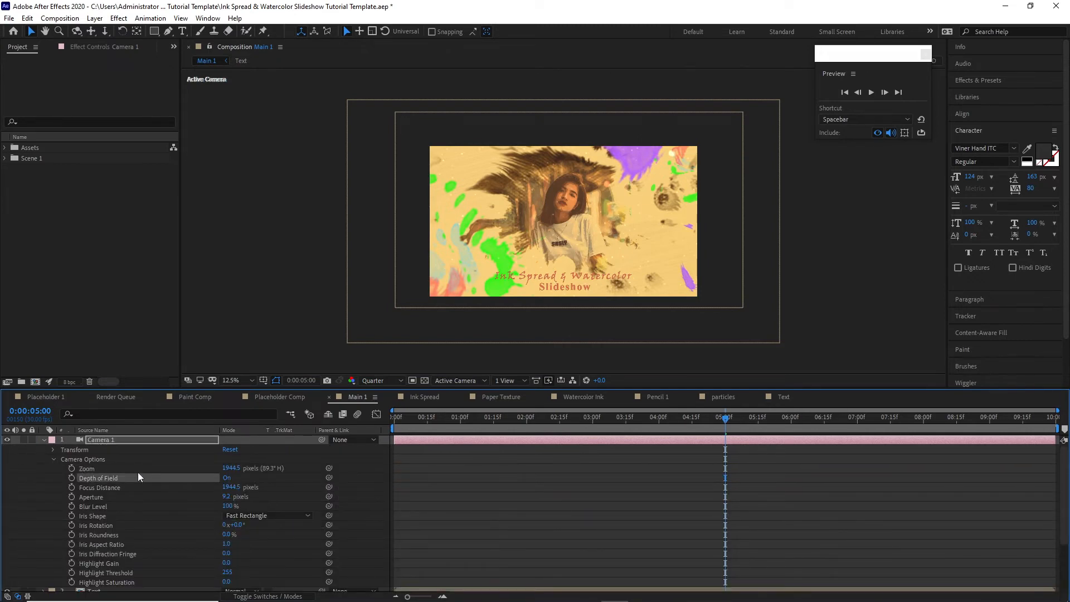
pyautogui.click(52, 459)
pyautogui.click(43, 440)
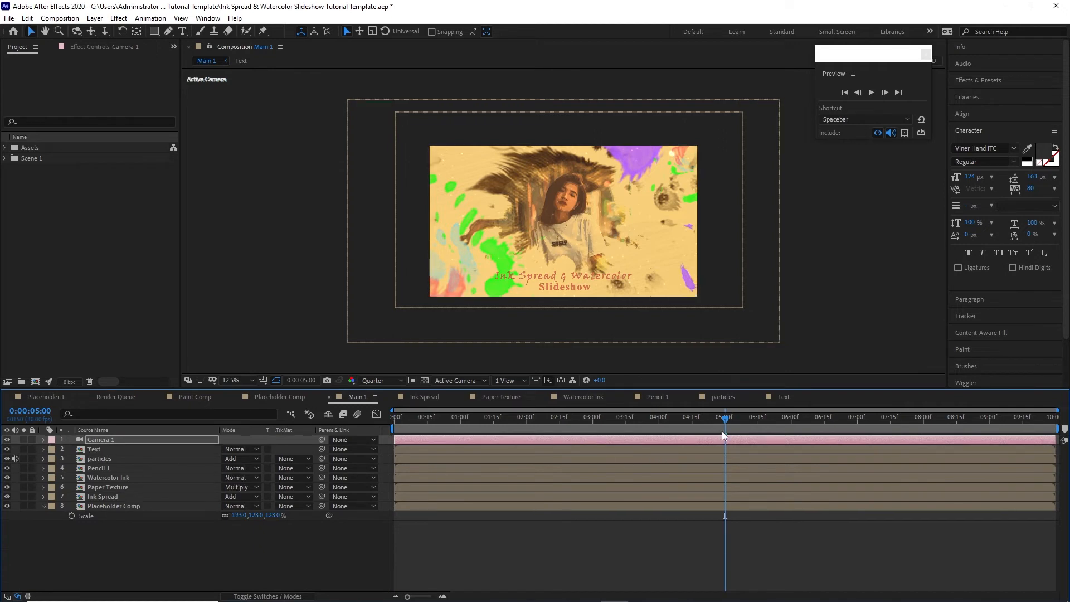
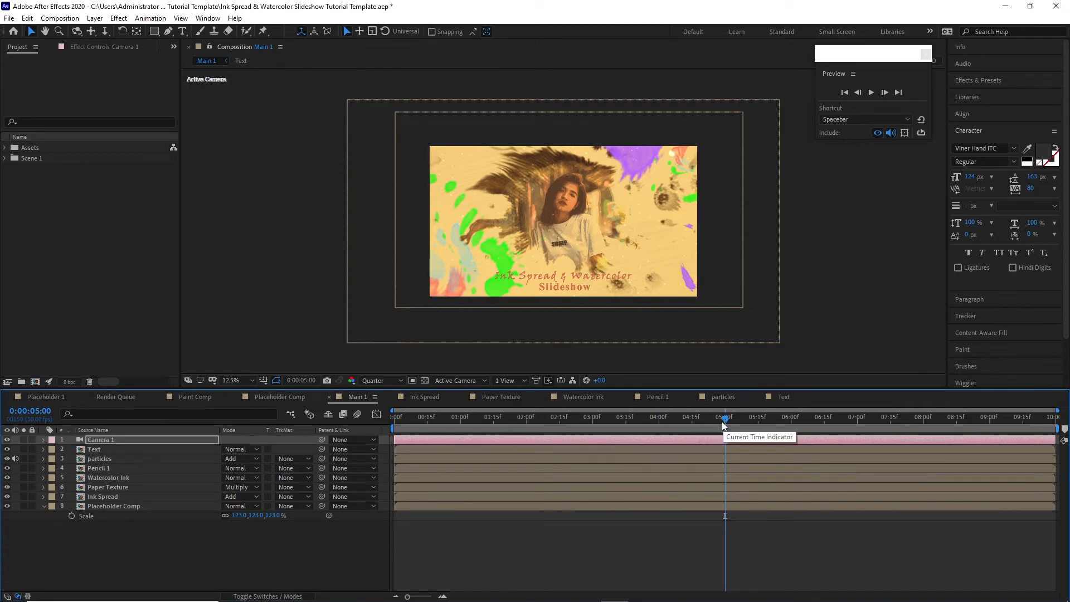
# - Add a Position keyframe to Camera 1 at 0:00:05:00 and set its Z value to -2732.5
pyautogui.press('p')
pyautogui.click(72, 449)
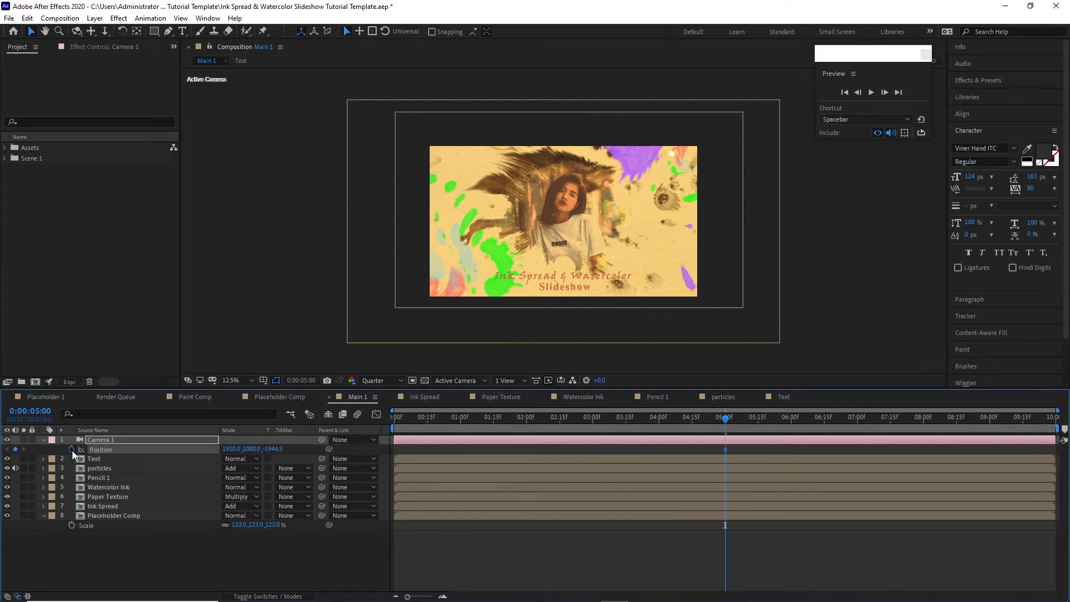
pyautogui.click(274, 450)
pyautogui.write('0')
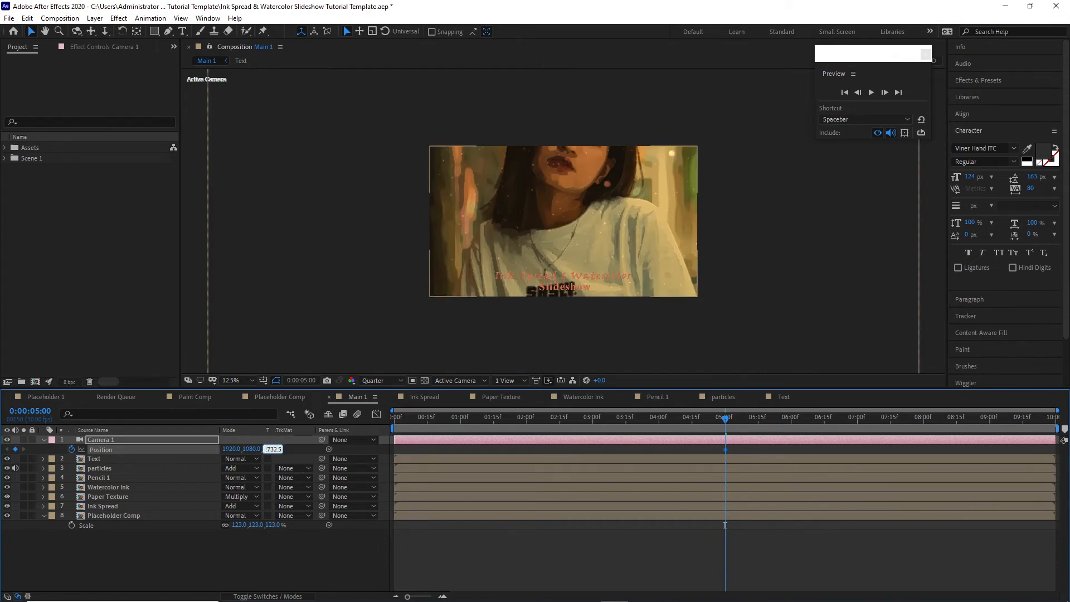
# - At 0:00:05:15, change Camera 1's Z position to pull the camera farther back from the scene
pyautogui.moveTo(725, 418); pyautogui.dragTo(758, 421)
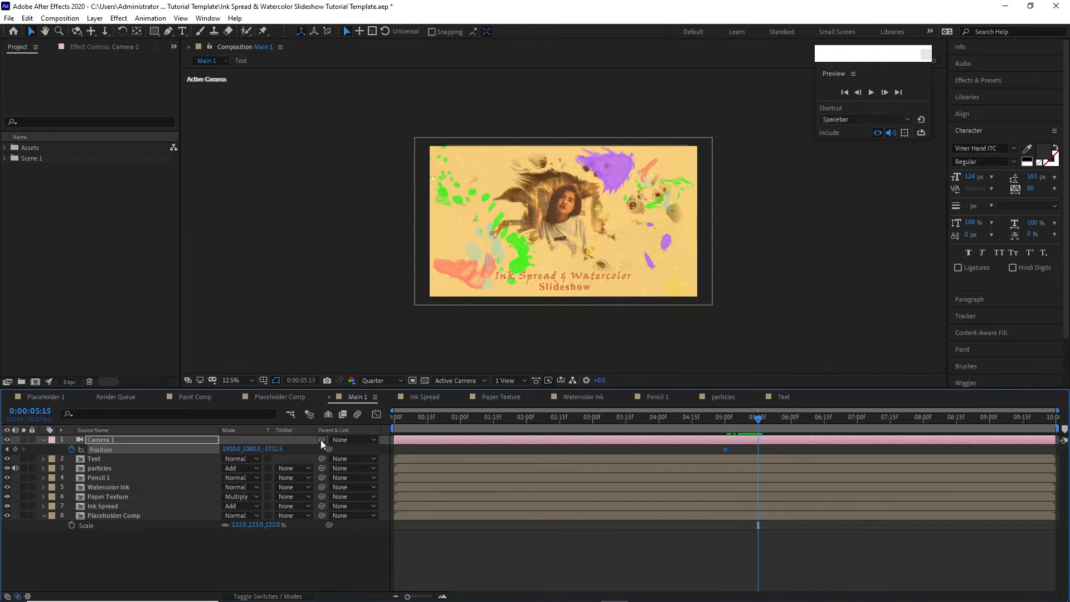
pyautogui.click(271, 449)
pyautogui.write('-')
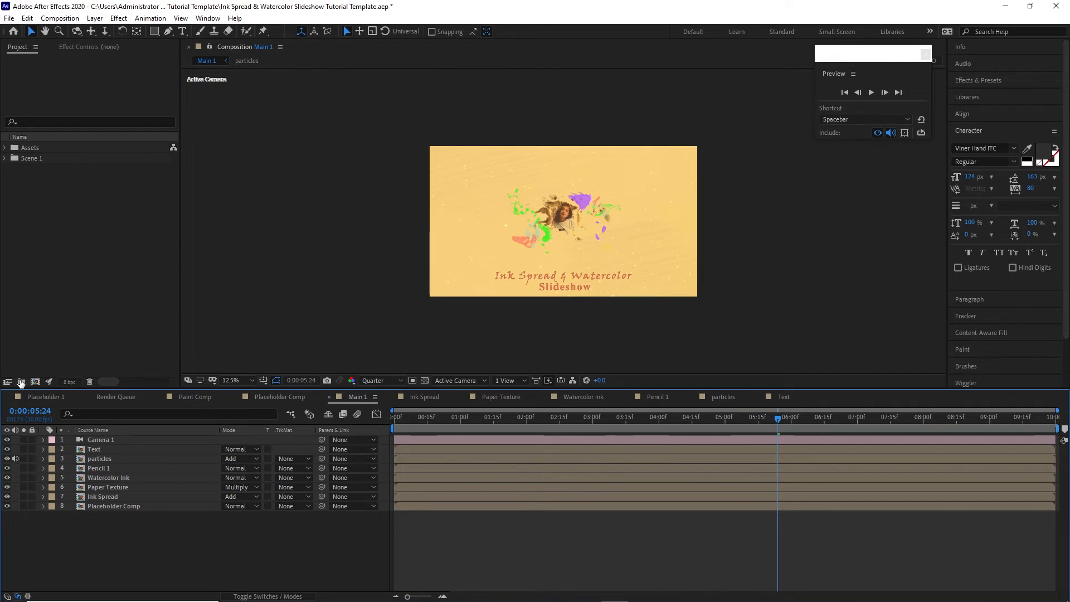
# - Create a project folder named "Scene 2"
pyautogui.click(21, 382)
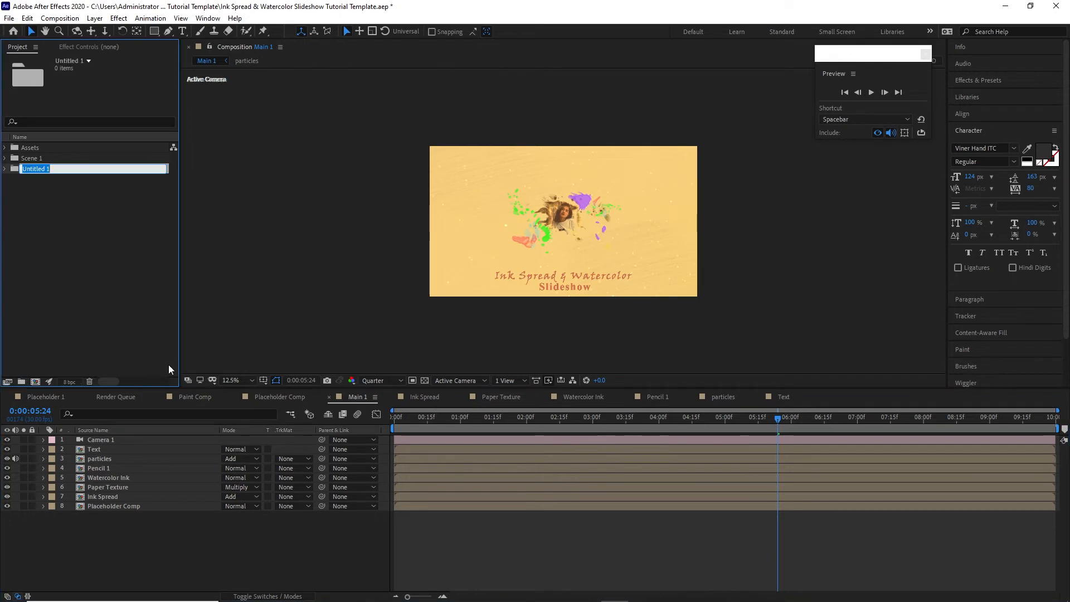
pyautogui.write('Scene2')
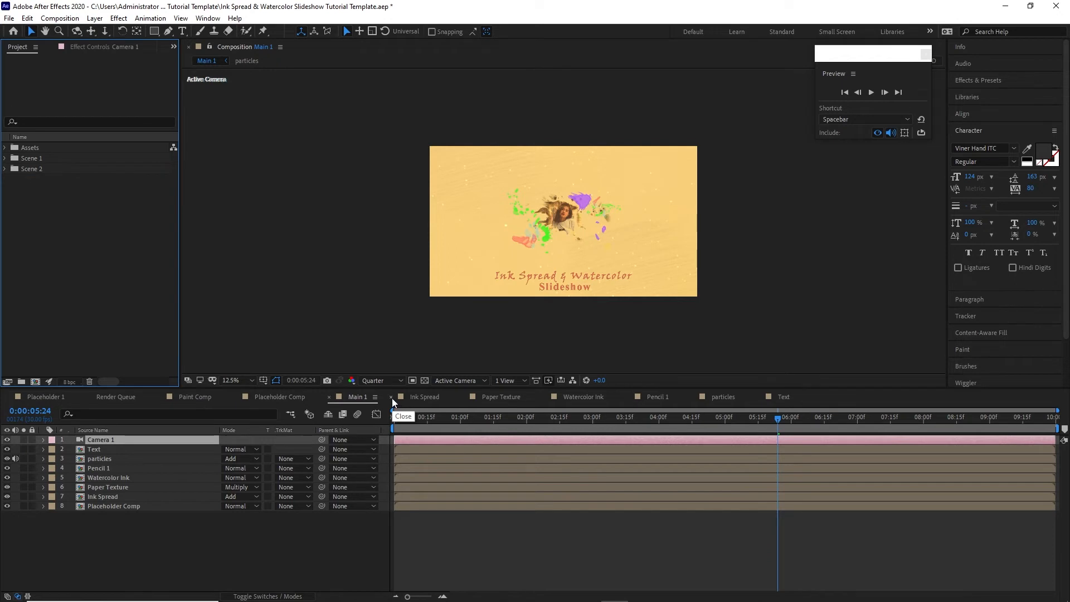
# - Close all open composition timelines except Main 1
pyautogui.click(392, 396)
pyautogui.click(392, 397)
pyautogui.click(392, 397)
pyautogui.click(392, 396)
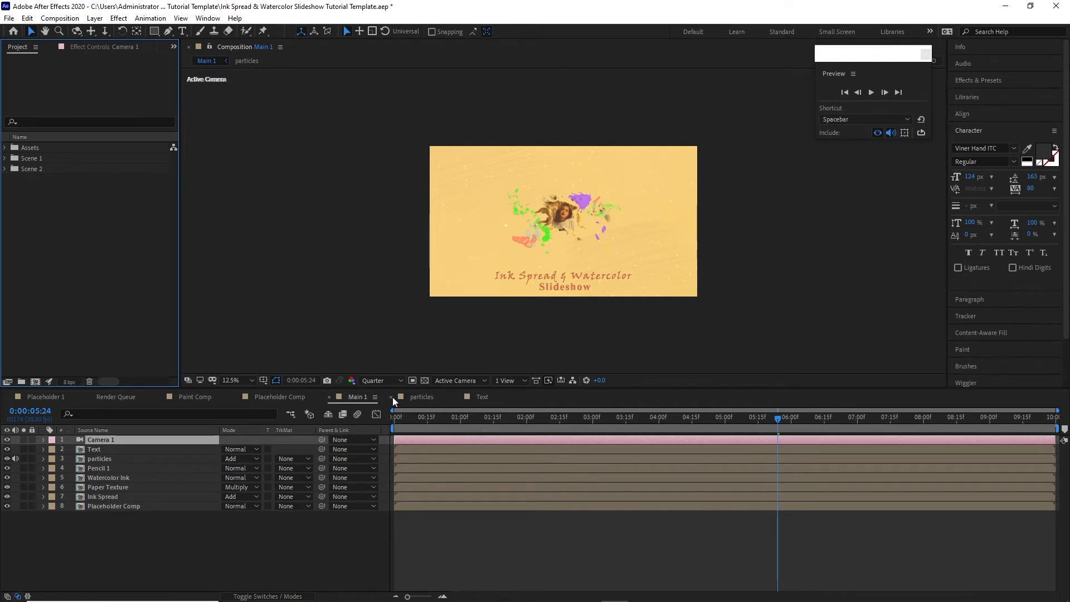
pyautogui.click(392, 396)
pyautogui.click(392, 396)
pyautogui.click(236, 396)
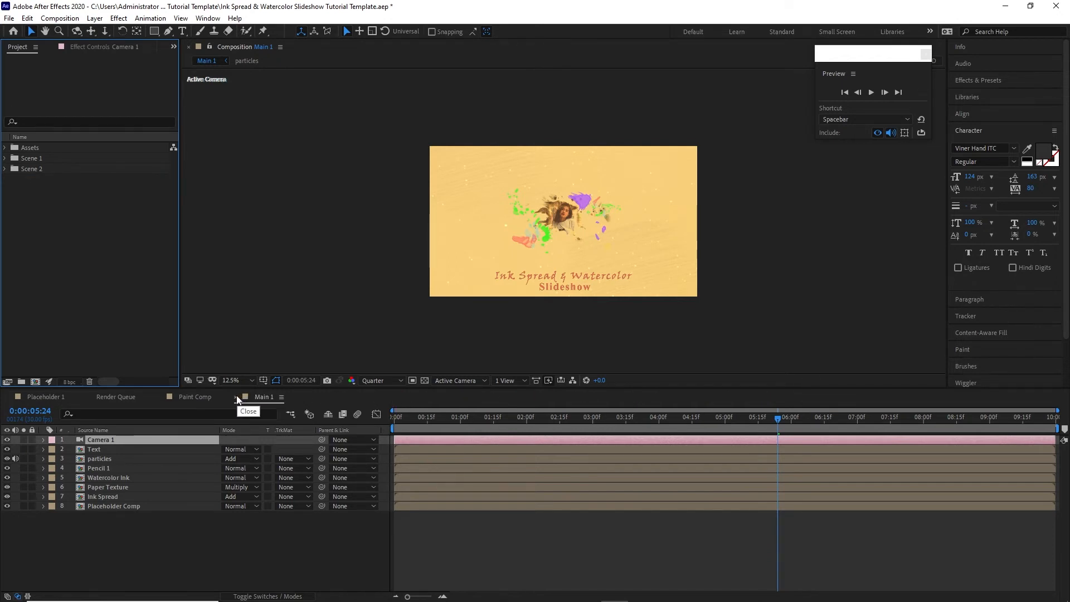
pyautogui.click(161, 396)
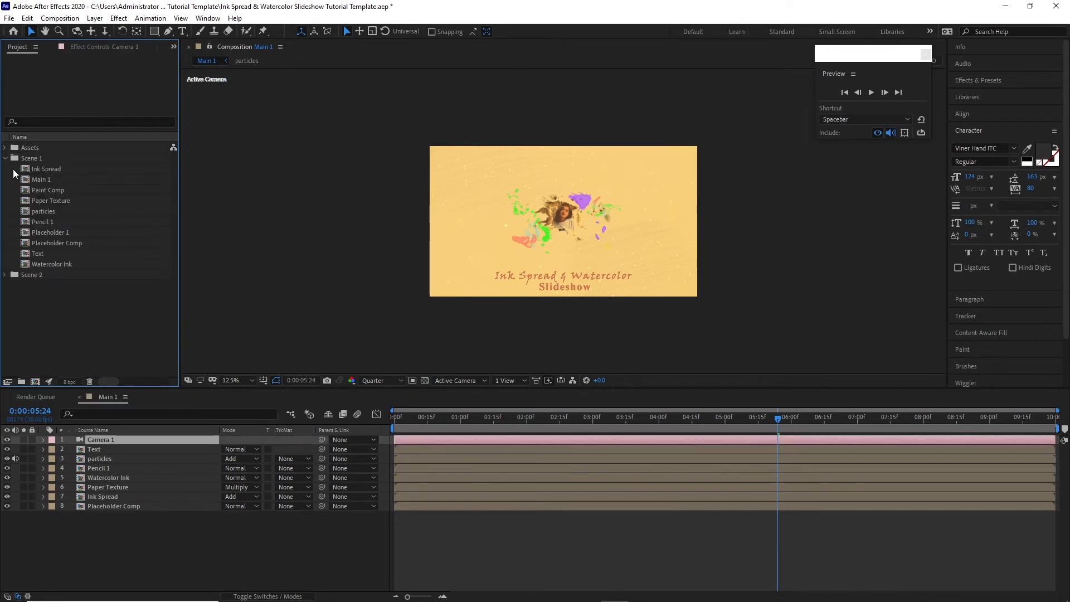
# - Duplicate all the compositions in the Scene 1 folder and move the copies into the Scene 2 folder
pyautogui.moveTo(14, 166); pyautogui.dragTo(55, 263)
pyautogui.click(27, 18)
pyautogui.click(51, 161)
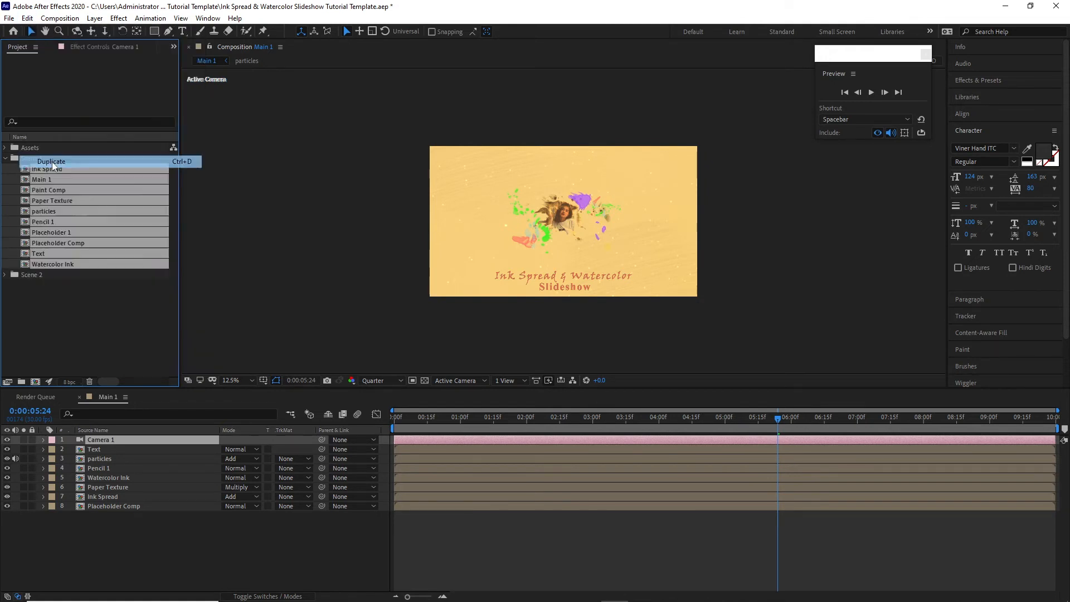
pyautogui.scroll(-1, 172, 220)
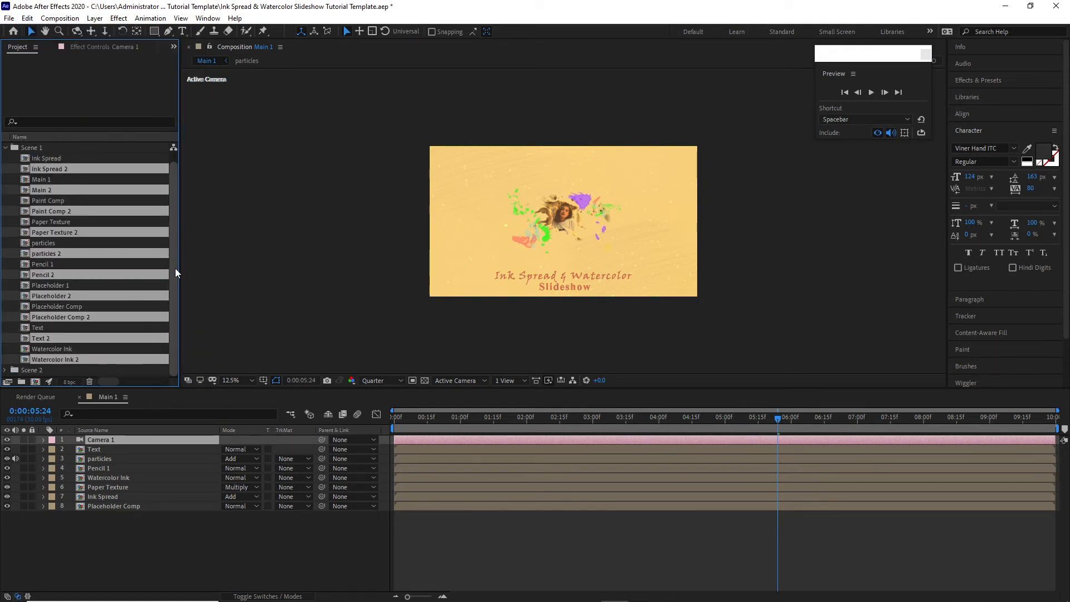
pyautogui.moveTo(106, 357); pyautogui.dragTo(116, 366)
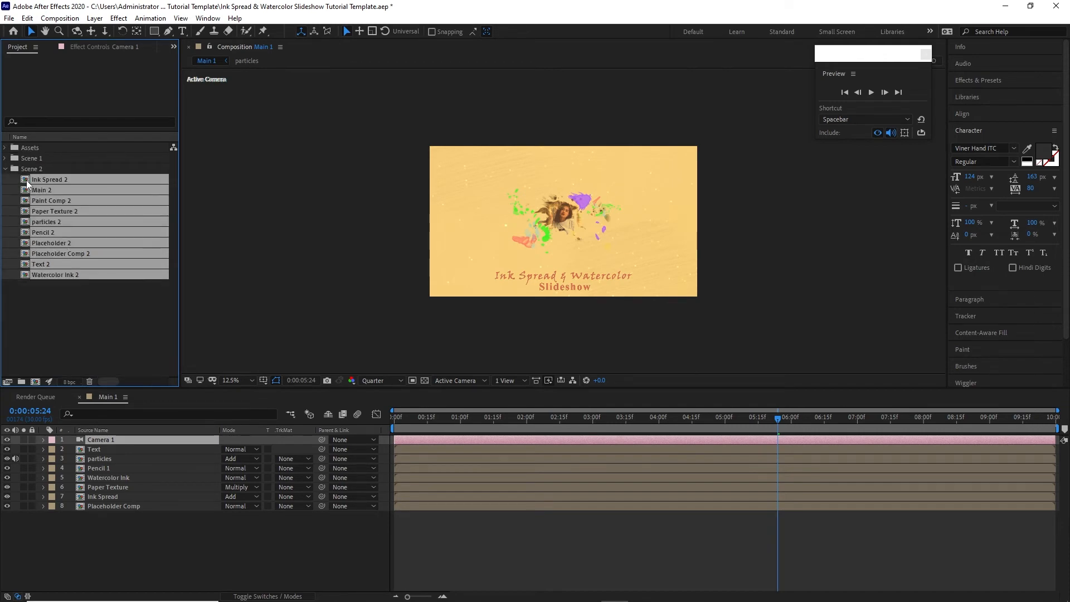
# - Open all Scene 2 compositions and reorder their timelines, placing Main 2 right after Main 1 and Watercolor Ink 2 after Paper Texture 2
pyautogui.doubleClick(27, 182)
pyautogui.click(178, 396)
pyautogui.click(286, 396)
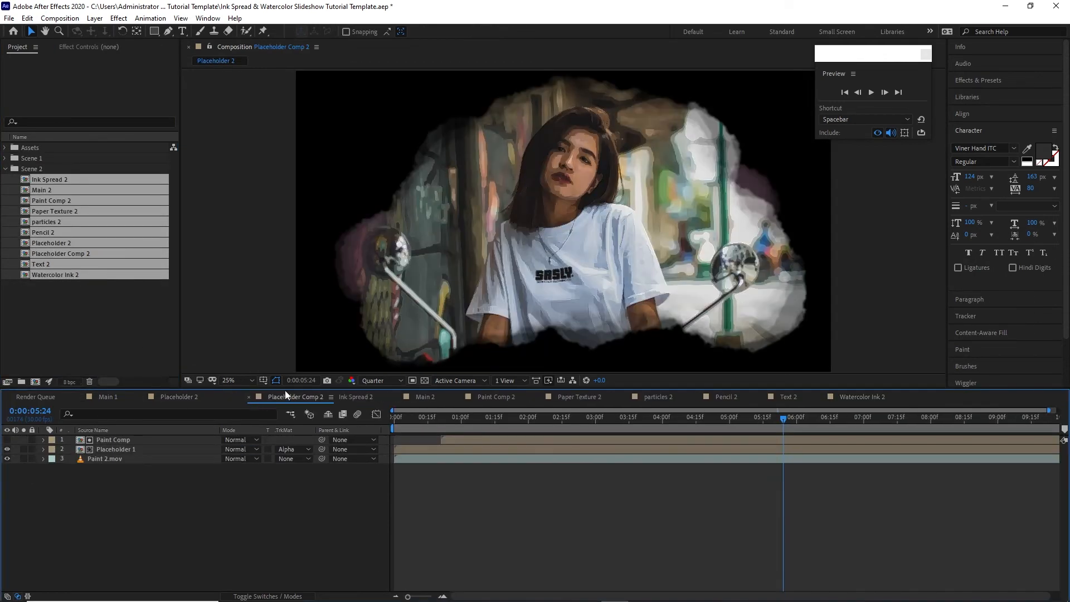
pyautogui.click(493, 396)
pyautogui.click(727, 397)
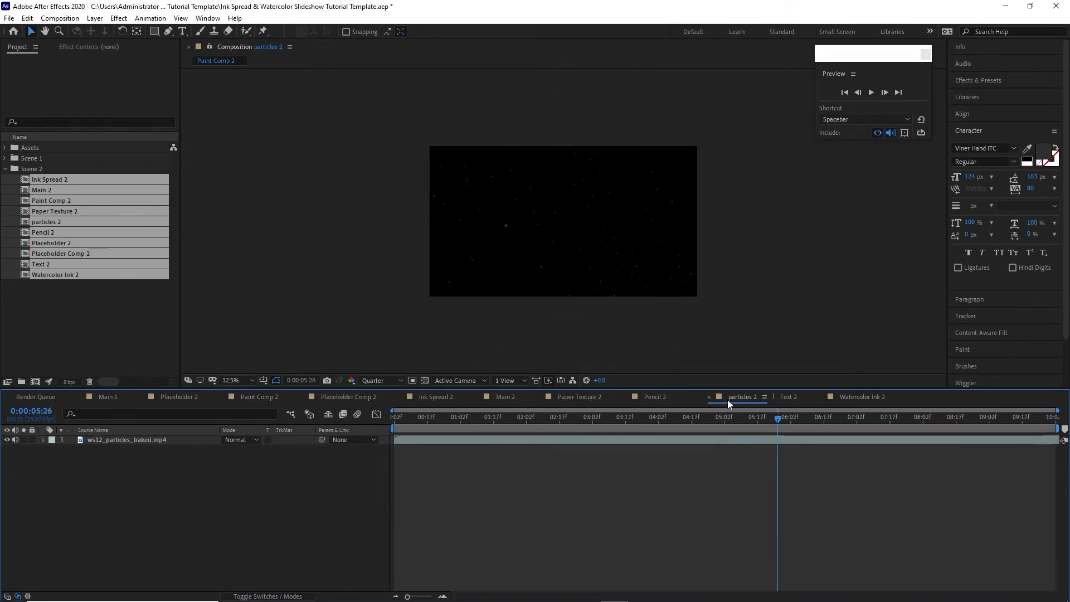
pyautogui.moveTo(858, 398)
pyautogui.mouseDown()
pyautogui.moveTo(590, 401)
pyautogui.moveTo(649, 400)
pyautogui.mouseUp()
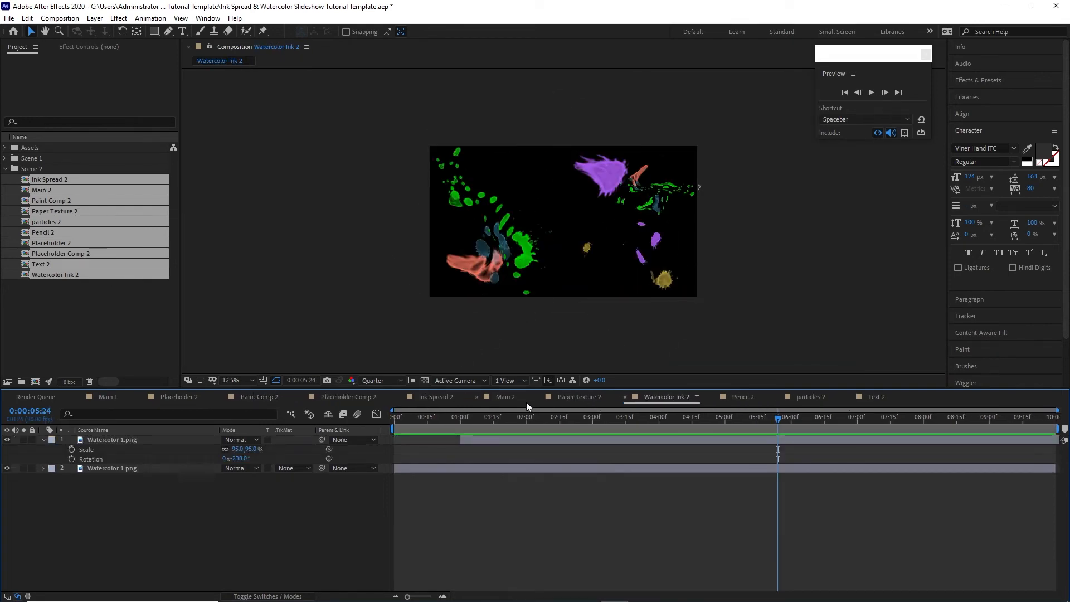
pyautogui.moveTo(497, 398); pyautogui.dragTo(175, 403)
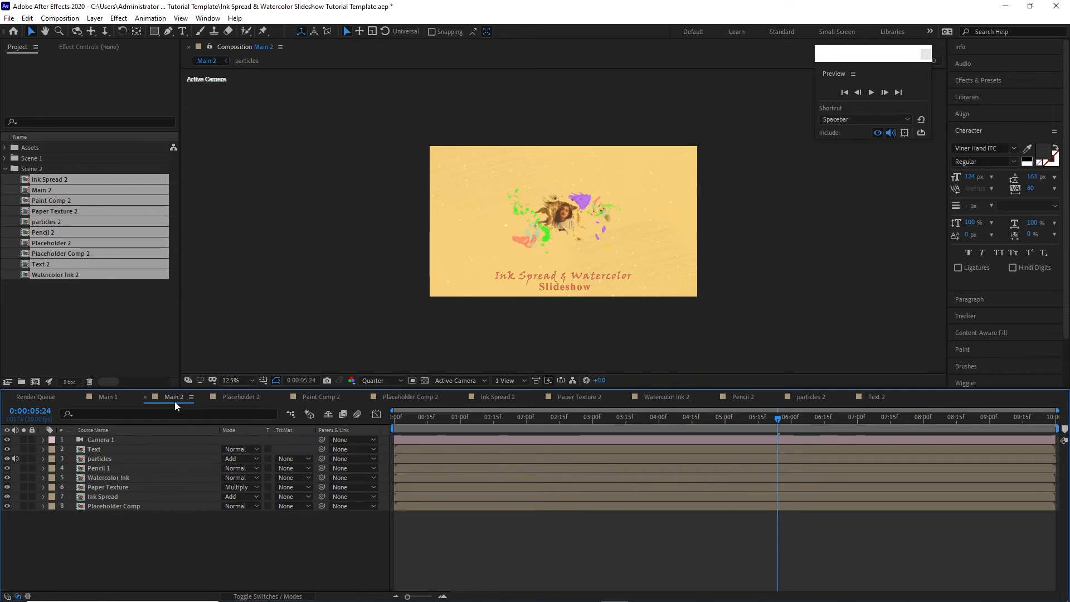
# - In Placeholder 2, delete the 1.jpg layer and add 2.jpg from the Photos folder in its place
pyautogui.click(266, 399)
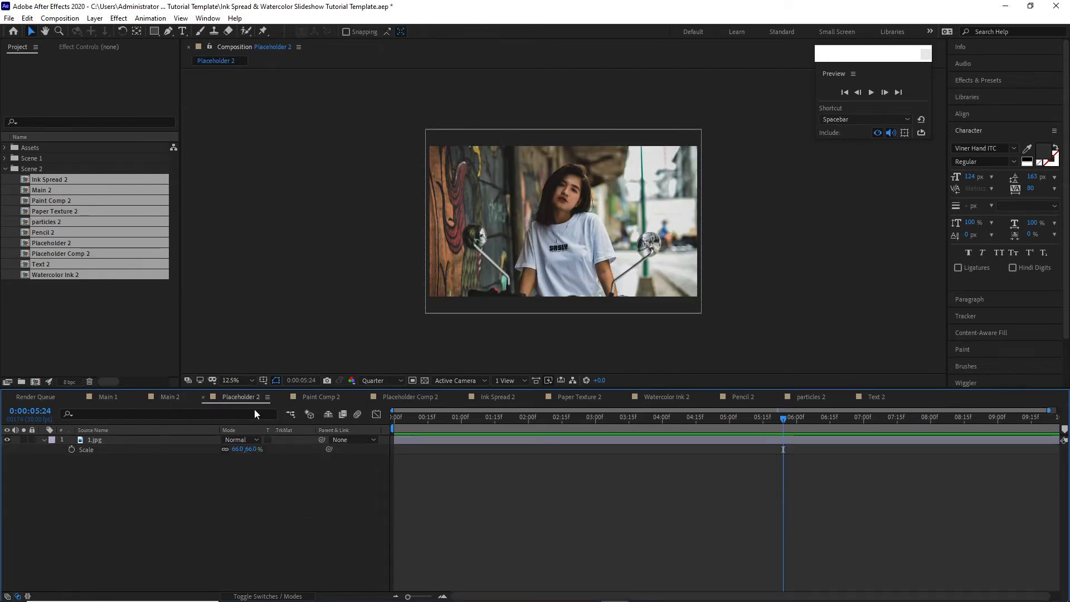
pyautogui.click(172, 440)
pyautogui.press('Delete')
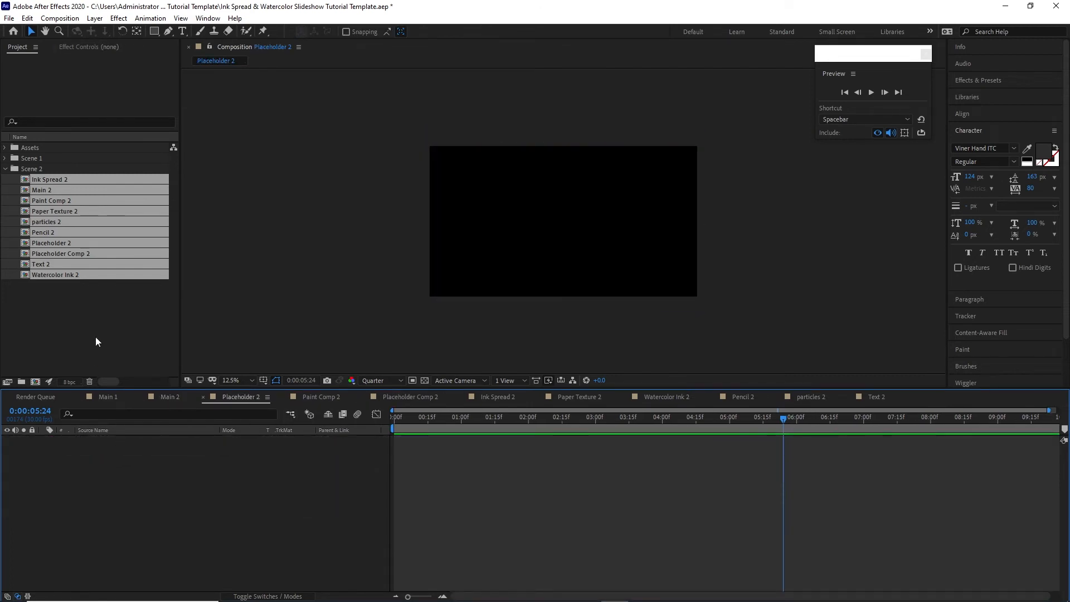
pyautogui.click(5, 148)
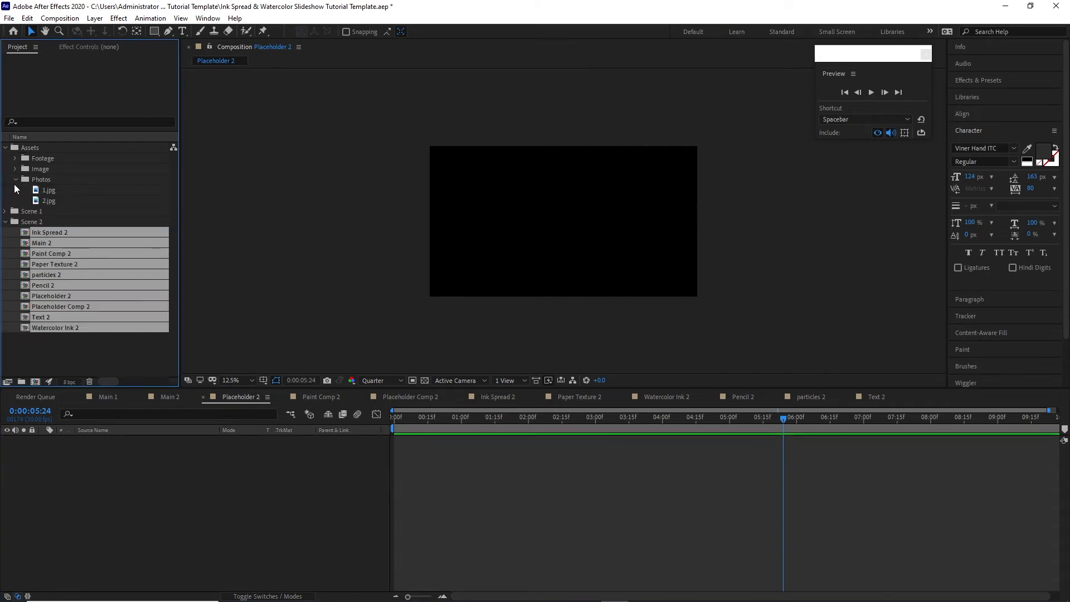
pyautogui.moveTo(52, 201); pyautogui.dragTo(77, 503)
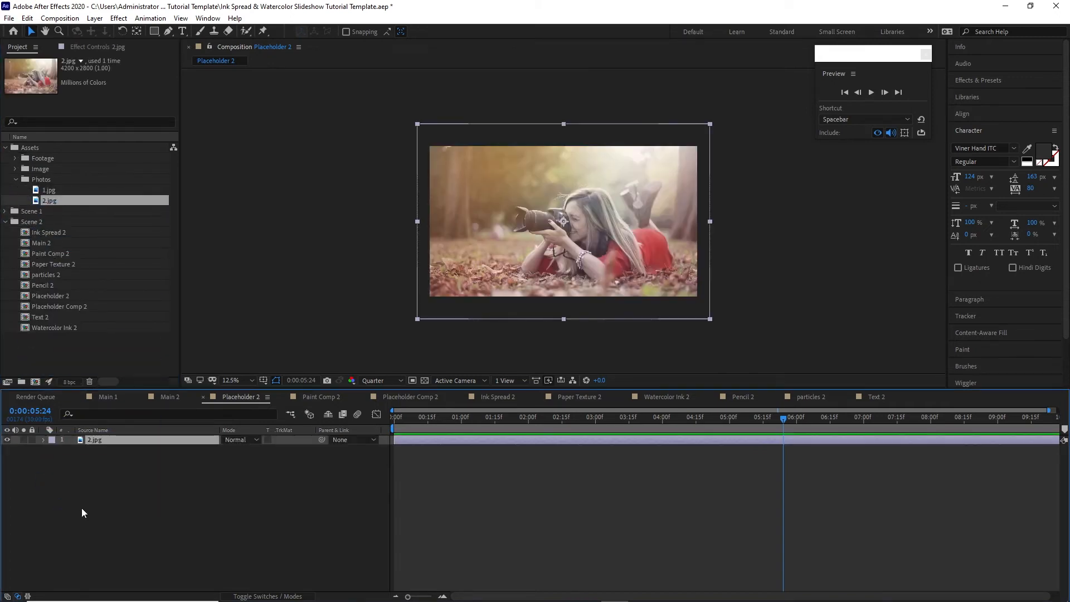
# - Set the 2.jpg layer's Scale to 92% and move its Position to 1920, 874
pyautogui.press('p')
pyautogui.hotkey('shift', 's')
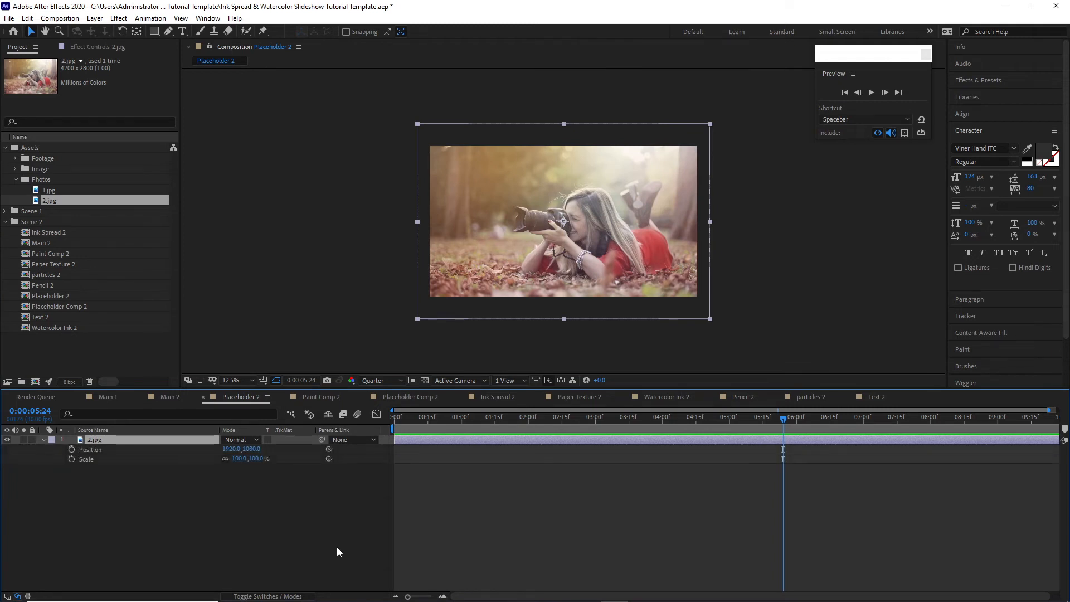
pyautogui.click(238, 458)
pyautogui.write('92')
pyautogui.press('Return')
pyautogui.moveTo(252, 449); pyautogui.dragTo(173, 434)
pyautogui.click(192, 481)
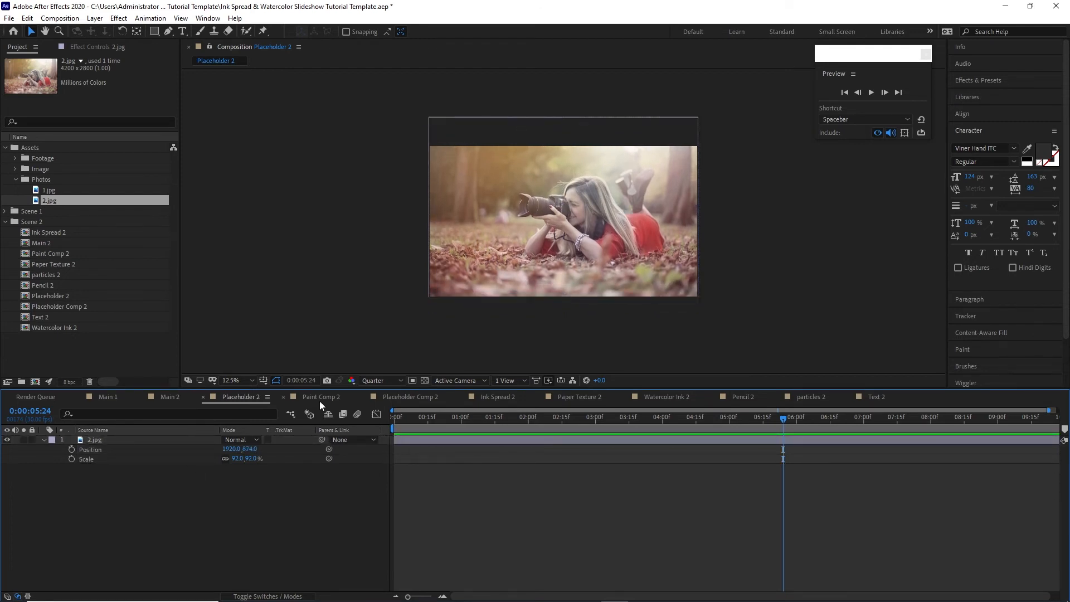
# - Delete all four Paint 1.mov layers from the Paint Comp 2 composition
pyautogui.click(319, 396)
pyautogui.moveTo(132, 500); pyautogui.dragTo(134, 444)
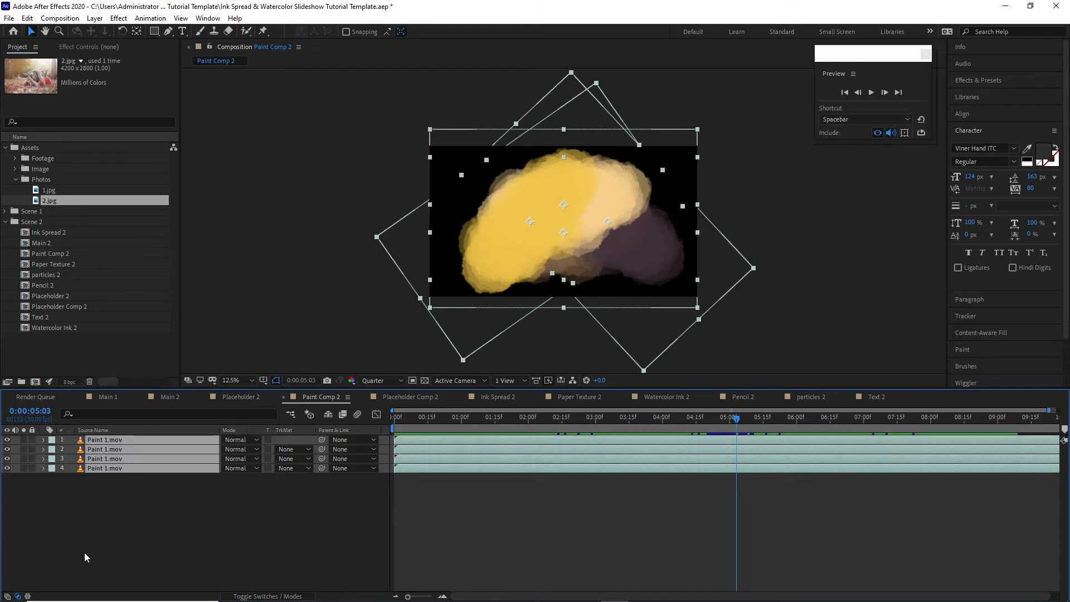
pyautogui.press('Delete')
# - Add Paint 2.mov from the Rendered Alpha folder to Paint Comp 2 and fit it to the composition
pyautogui.click(15, 158)
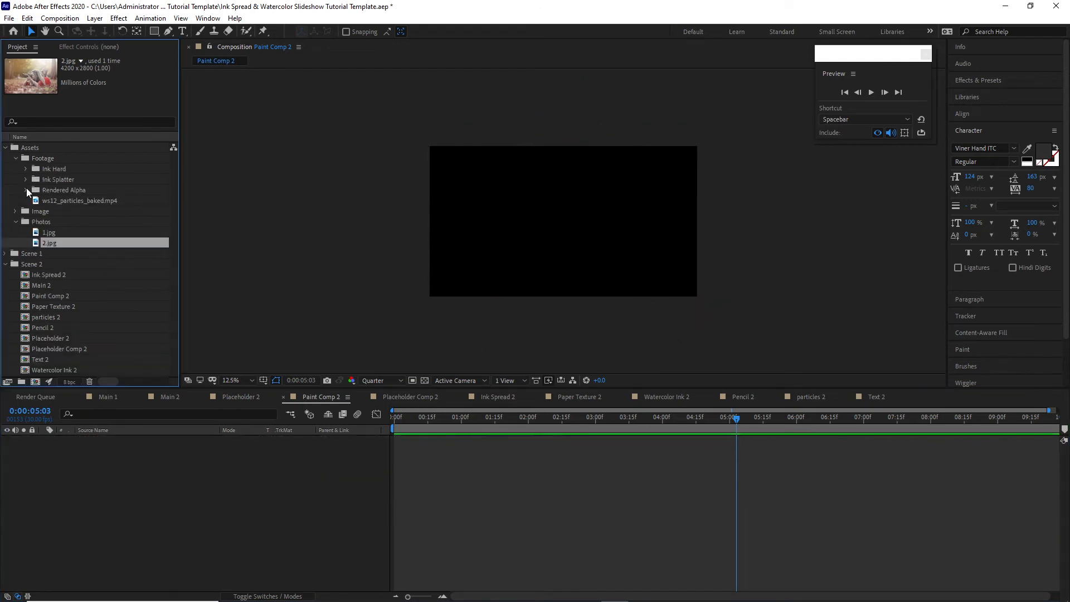
pyautogui.click(26, 190)
pyautogui.click(78, 212)
pyautogui.moveTo(78, 212); pyautogui.dragTo(127, 458)
pyautogui.rightClick(138, 446)
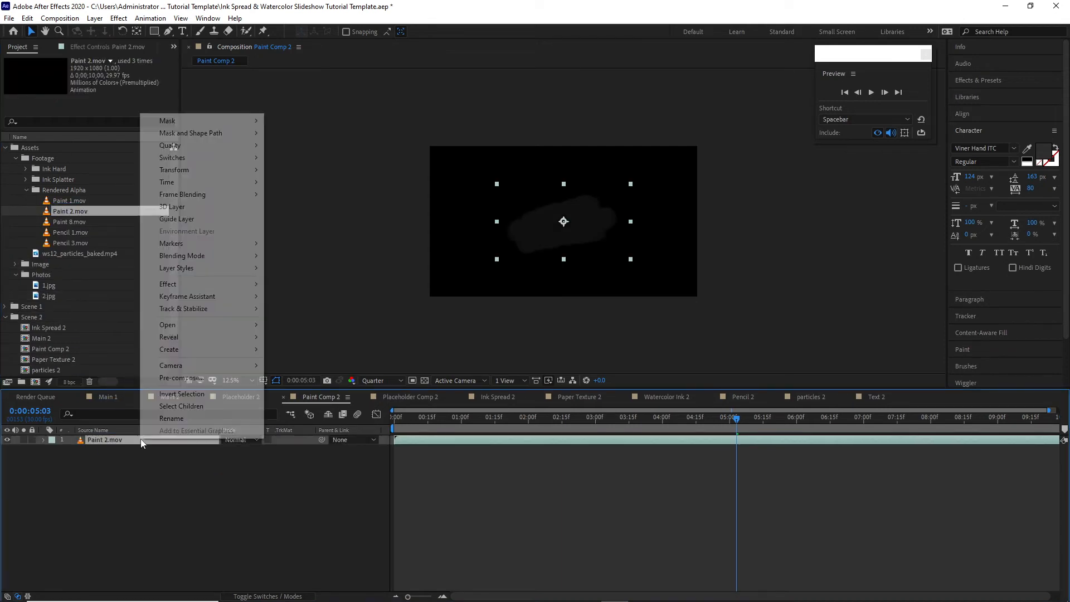
pyautogui.moveTo(205, 170)
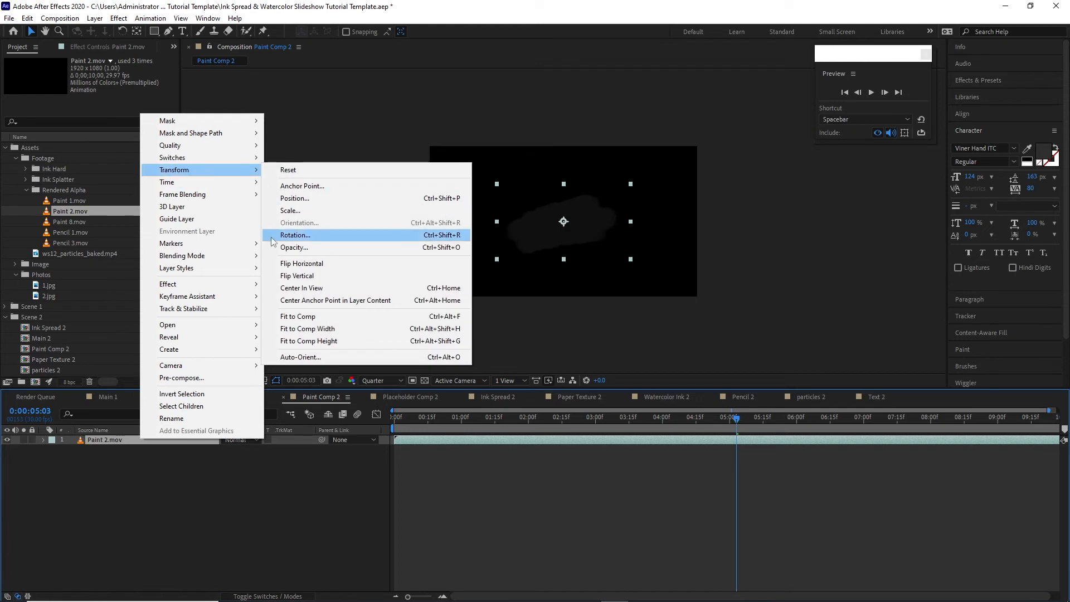
pyautogui.click(289, 316)
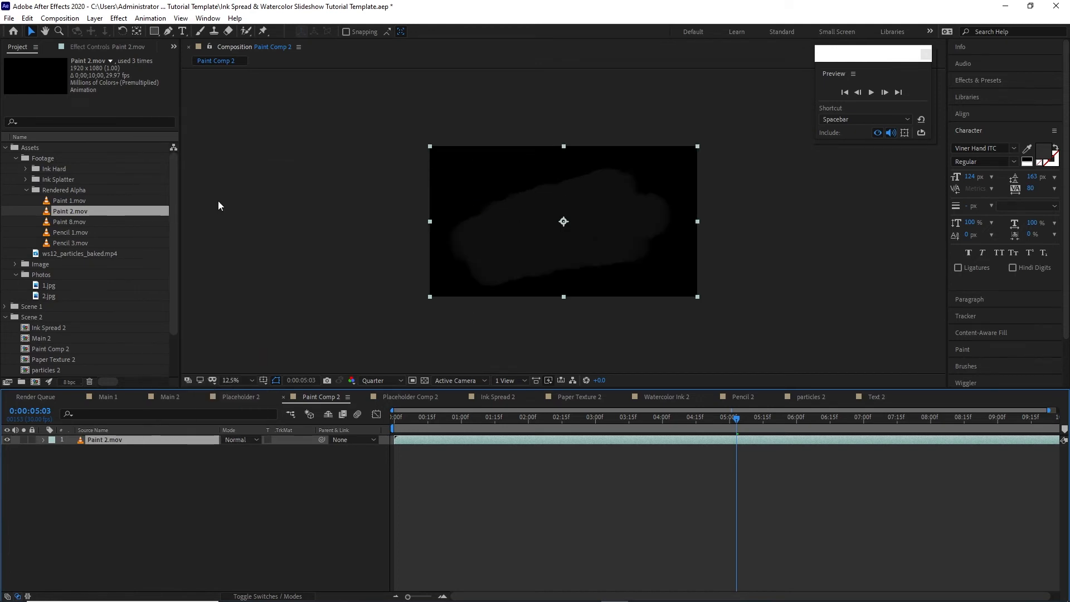
# - Apply the Invert effect to the Paint 2.mov layer in Paint Comp 2
pyautogui.click(119, 18)
pyautogui.moveTo(144, 134)
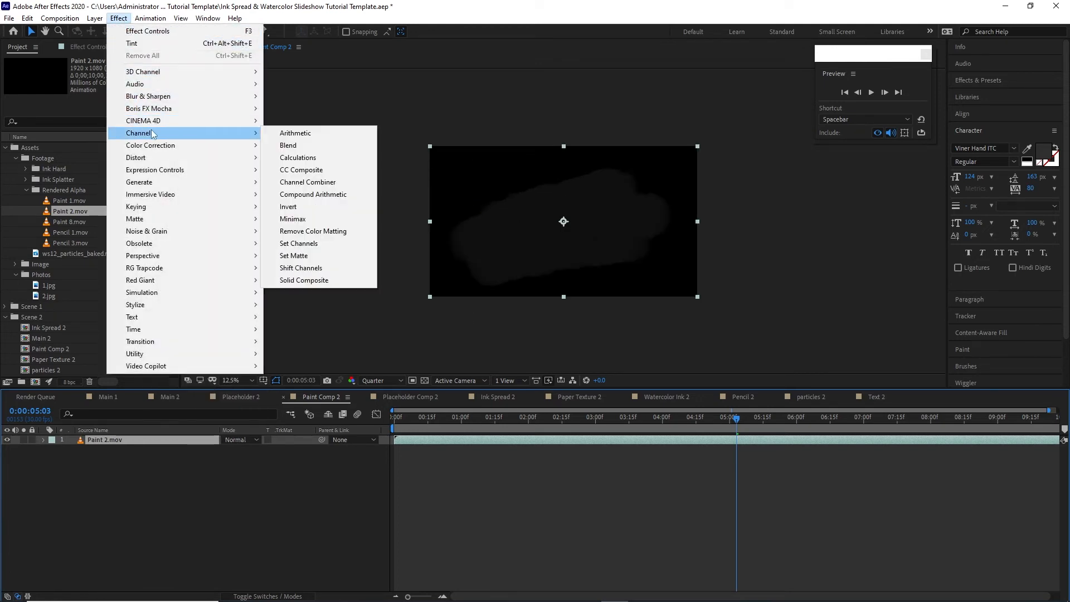
pyautogui.click(277, 206)
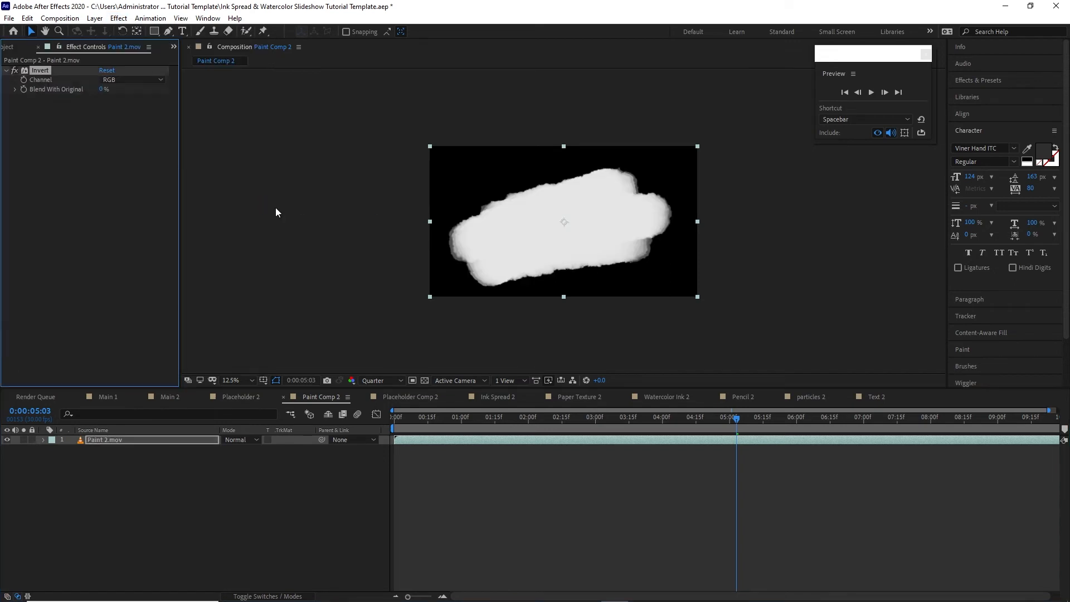
# - Add a Tint effect to the Paint 2.mov layer and set Map White To to 3C2507
pyautogui.click(127, 19)
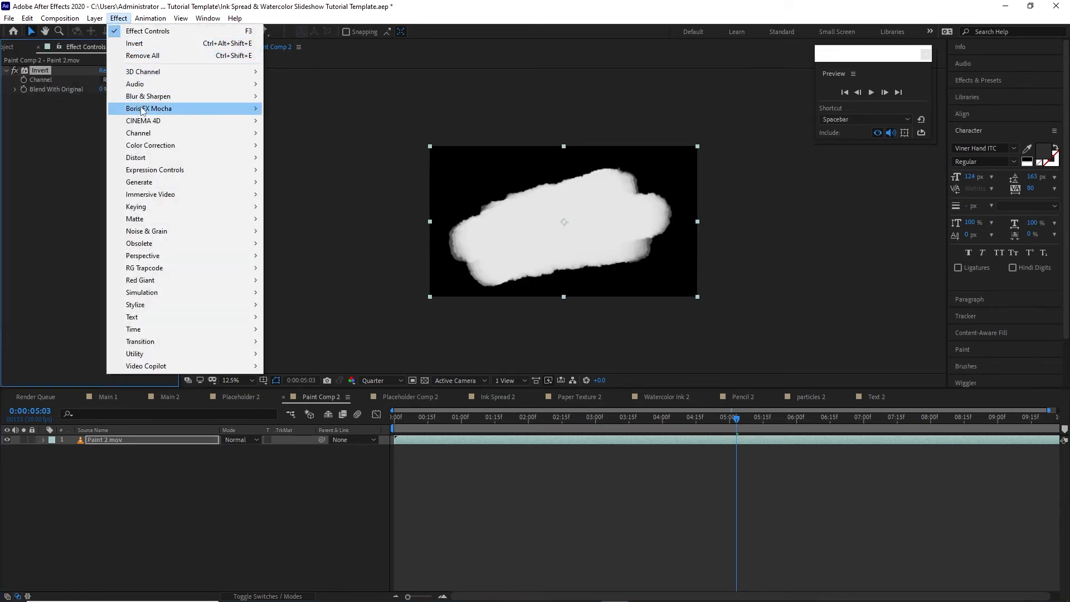
pyautogui.moveTo(155, 148)
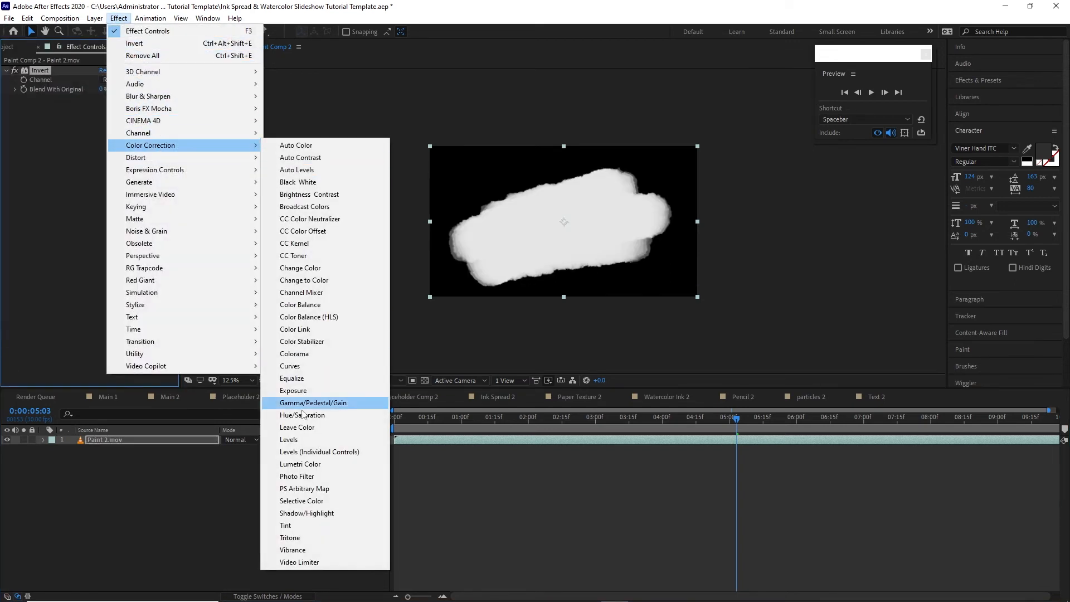
pyautogui.click(309, 527)
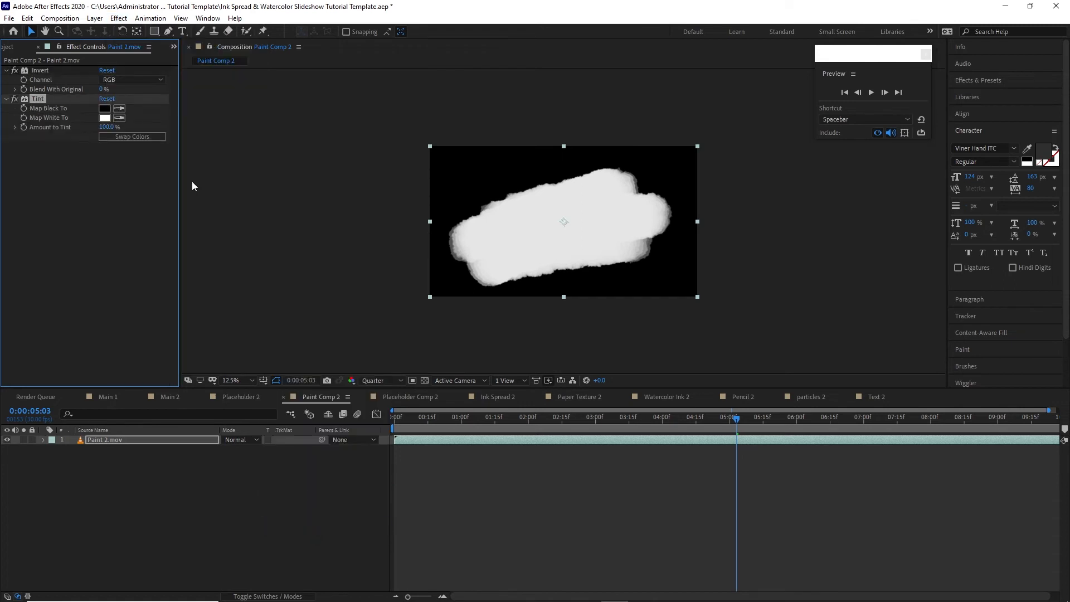
pyautogui.click(104, 117)
pyautogui.write('3C')
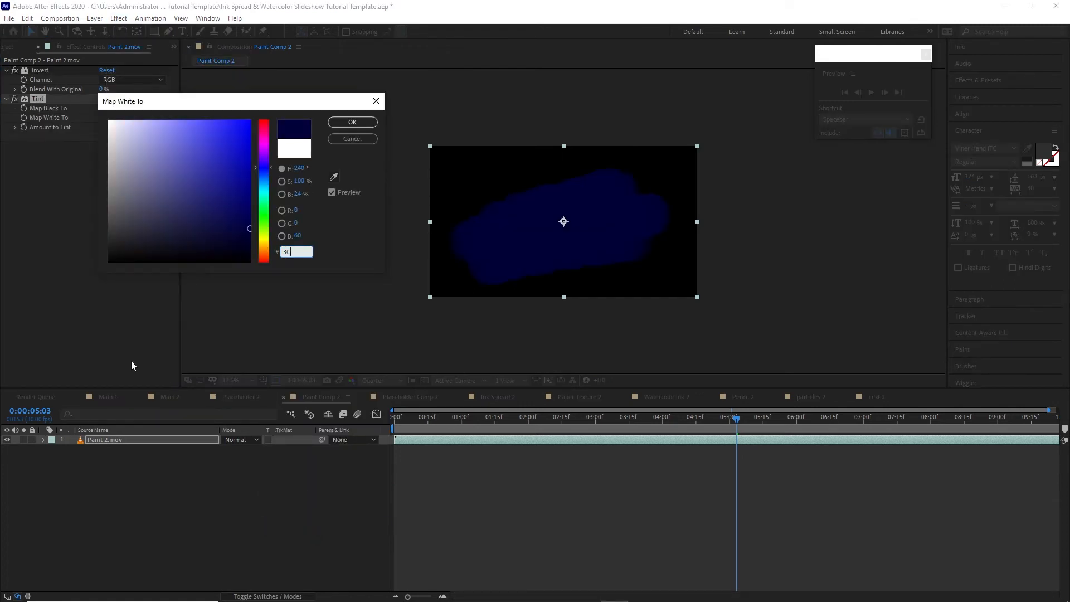
pyautogui.write('2507')
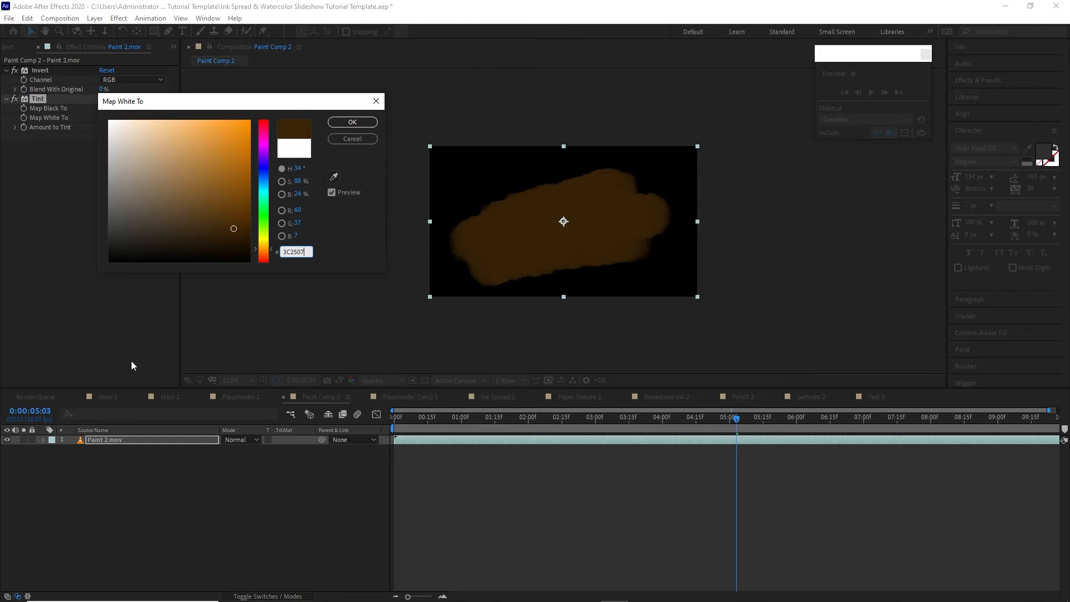
pyautogui.click(353, 122)
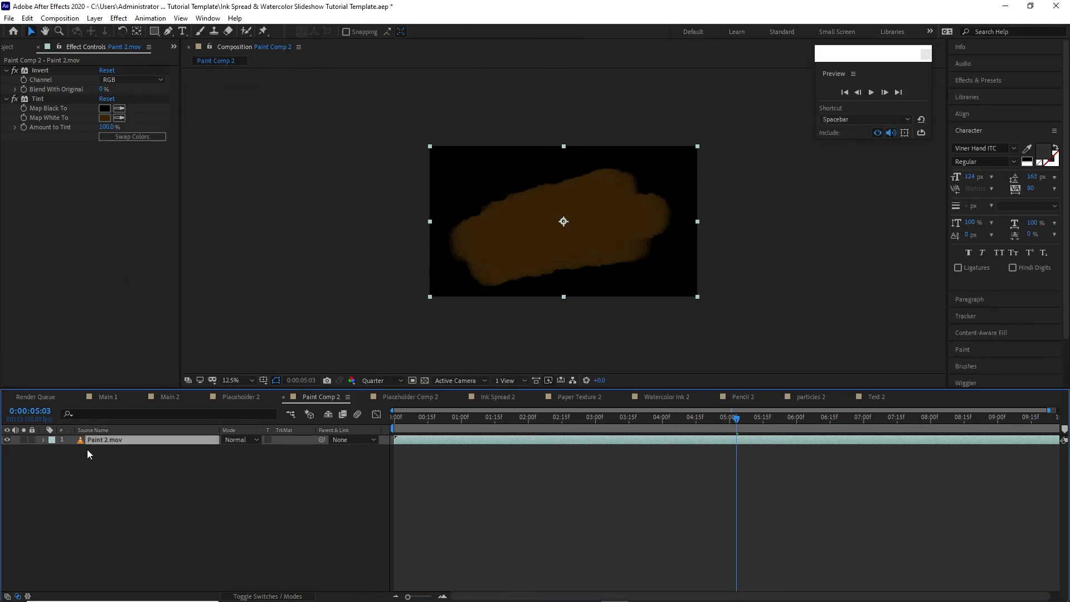
# - Duplicate the tinted Paint 2.mov layer twice and reveal Position and Rotation on all three layers
pyautogui.hotkey('ctrl', 'd')
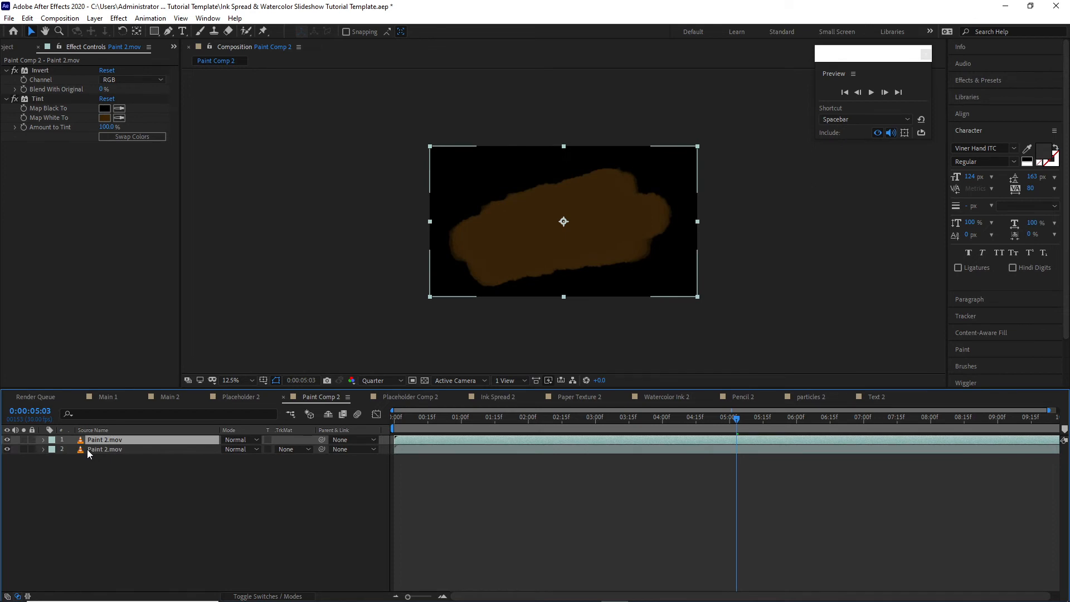
pyautogui.hotkey('ctrl', 'd')
pyautogui.moveTo(142, 517); pyautogui.dragTo(148, 438)
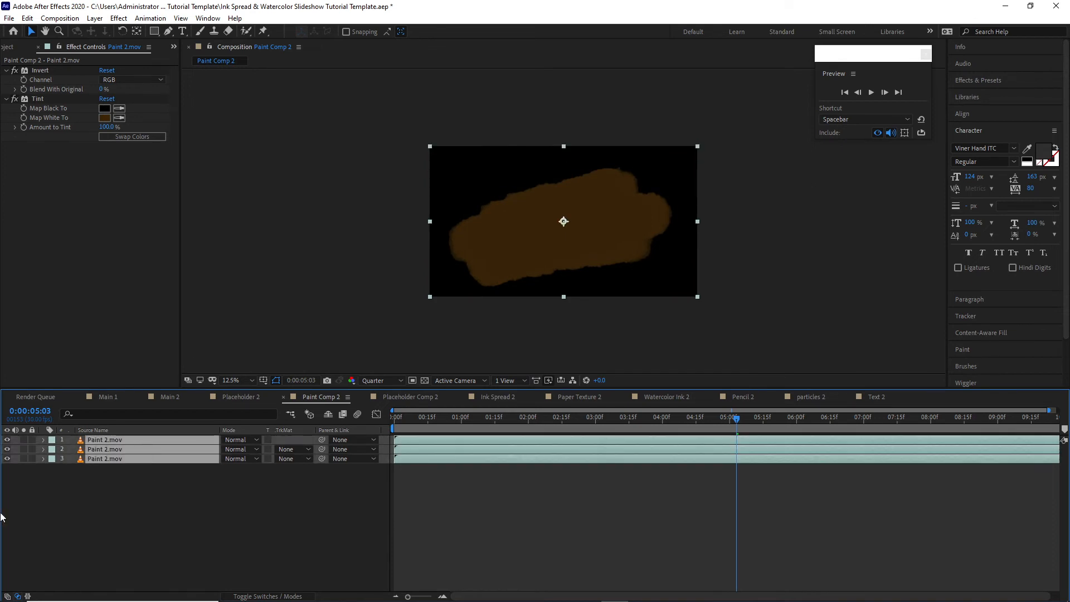
pyautogui.press('p')
pyautogui.hotkey('shift', 'r')
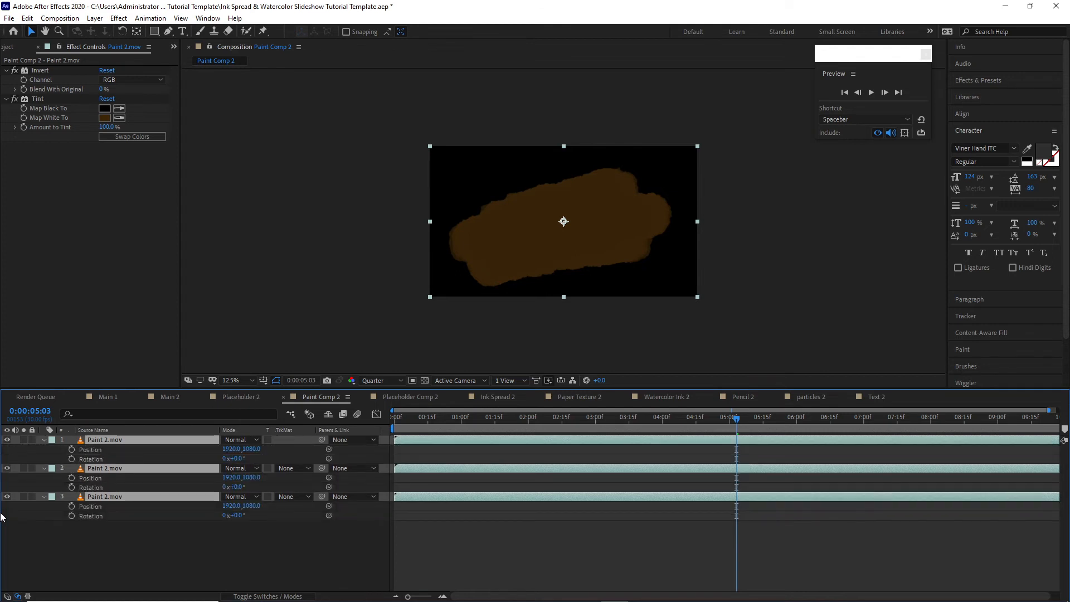
# - Set the lowest Paint 2.mov layer to Position 1920, 1336 and Rotation 10°, and the middle layer's Rotation to 17°
pyautogui.click(199, 506)
pyautogui.click(196, 496)
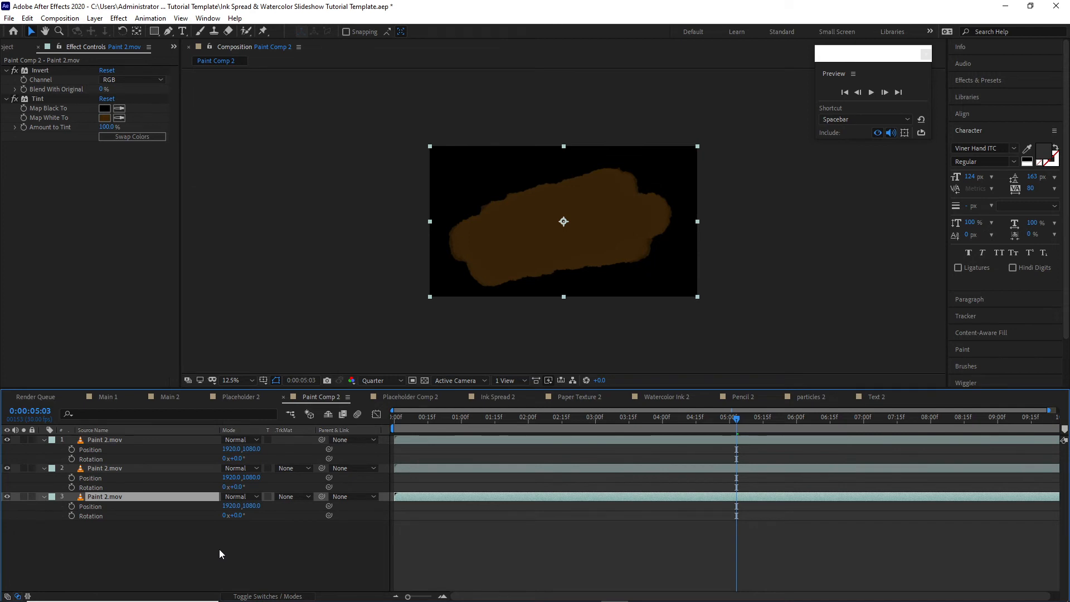
pyautogui.moveTo(235, 515); pyautogui.dragTo(308, 493)
pyautogui.click(239, 487)
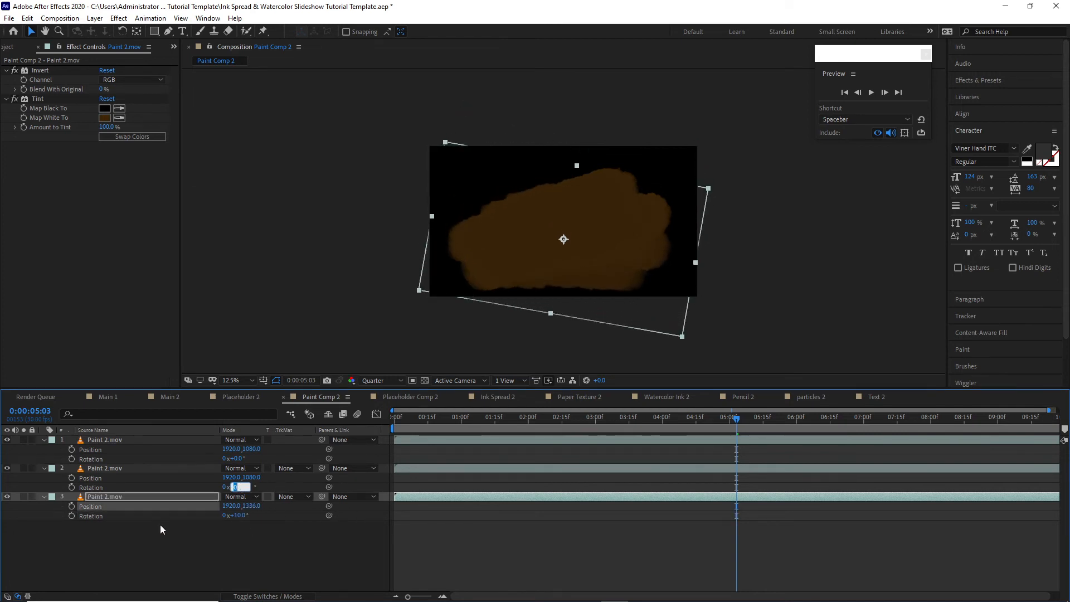
pyautogui.write('17')
# - Rotate the uppermost Paint 2.mov layer to 16° and raise it to Position 1920, 706
pyautogui.moveTo(251, 451); pyautogui.dragTo(184, 452)
pyautogui.click(239, 458)
pyautogui.write('16')
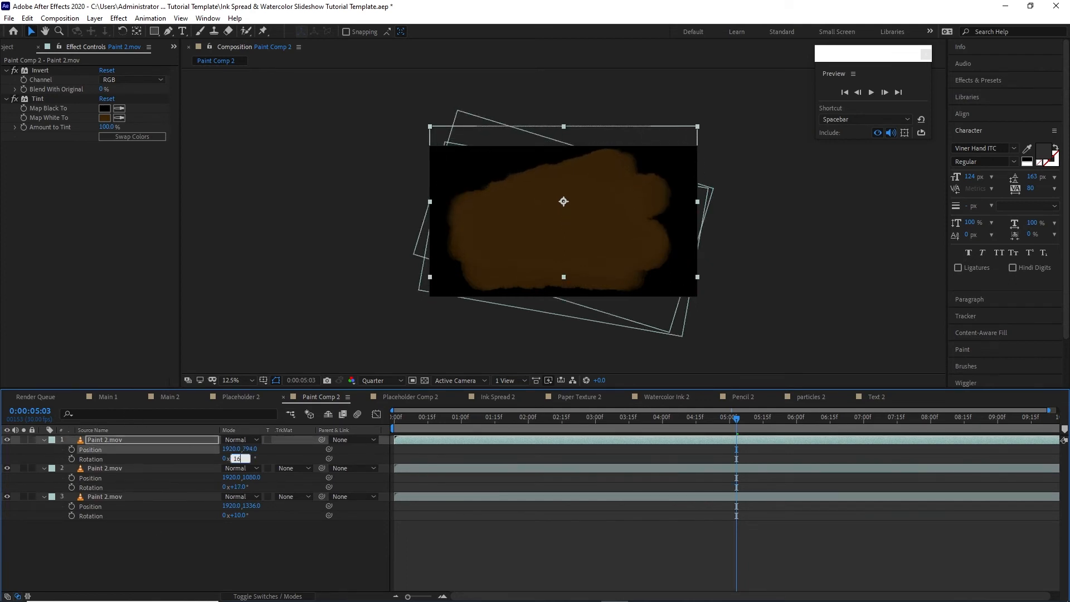
pyautogui.press('Return')
pyautogui.moveTo(249, 449); pyautogui.dragTo(229, 450)
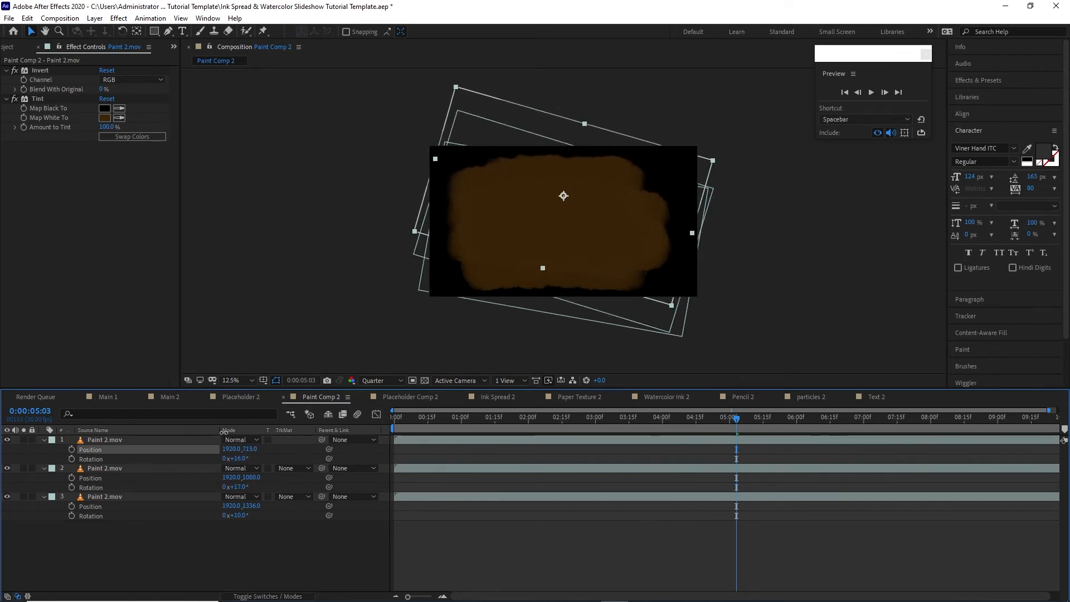
# - Offset the paint layers horizontally, with the middle layer at X 1833 and the lowest layer at X 2123
pyautogui.moveTo(231, 507); pyautogui.dragTo(189, 484)
pyautogui.click(314, 513)
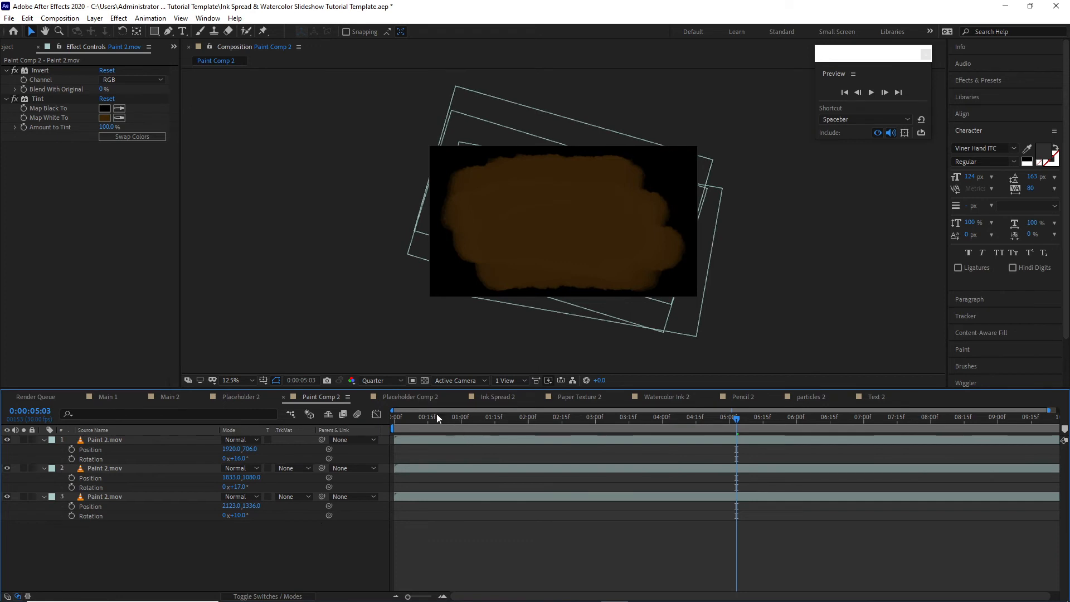
# - In Placeholder Comp 2, replace the Paint Comp layer with Paint Comp 2 and the Placeholder 1 layer with Placeholder 2
pyautogui.click(423, 399)
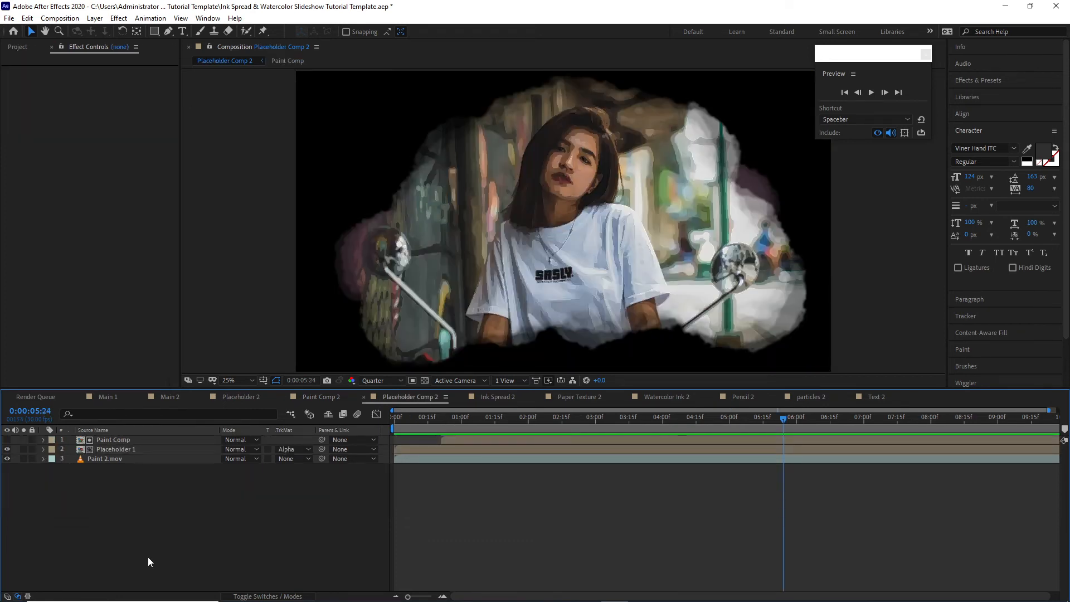
pyautogui.click(17, 47)
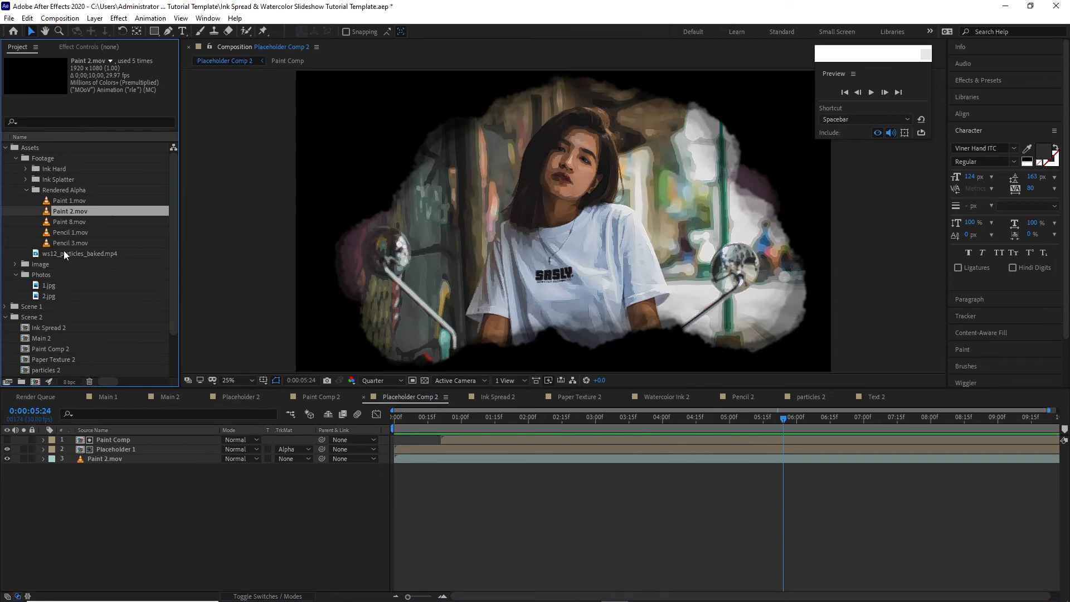
pyautogui.click(16, 158)
pyautogui.click(16, 179)
pyautogui.click(6, 147)
pyautogui.click(112, 439)
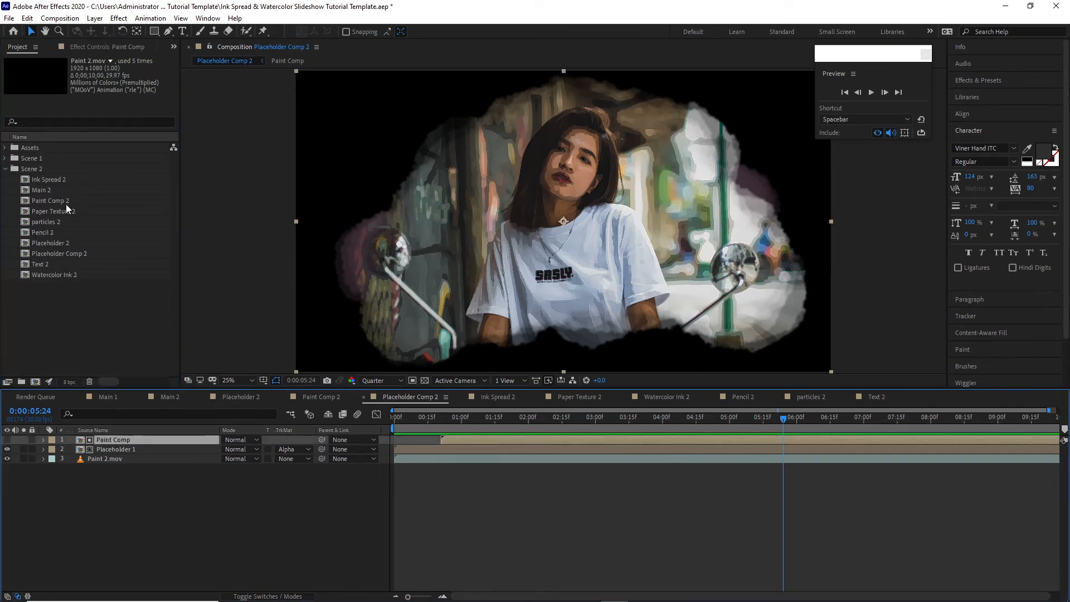
pyautogui.moveTo(65, 203)
pyautogui.mouseDown()
pyautogui.moveTo(89, 375)
pyautogui.moveTo(113, 443)
pyautogui.mouseUp()
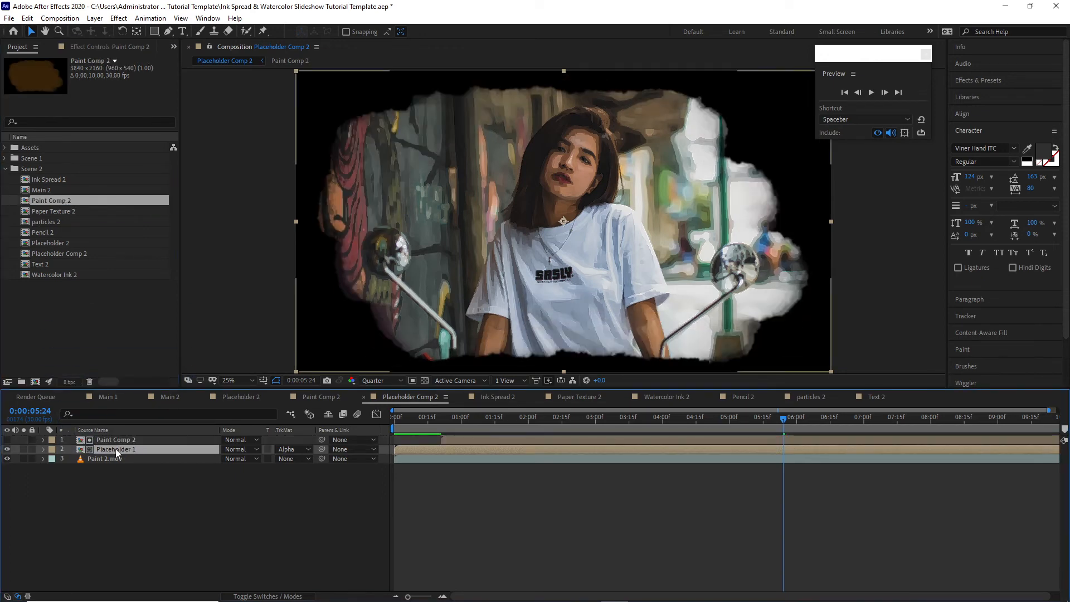
pyautogui.click(116, 449)
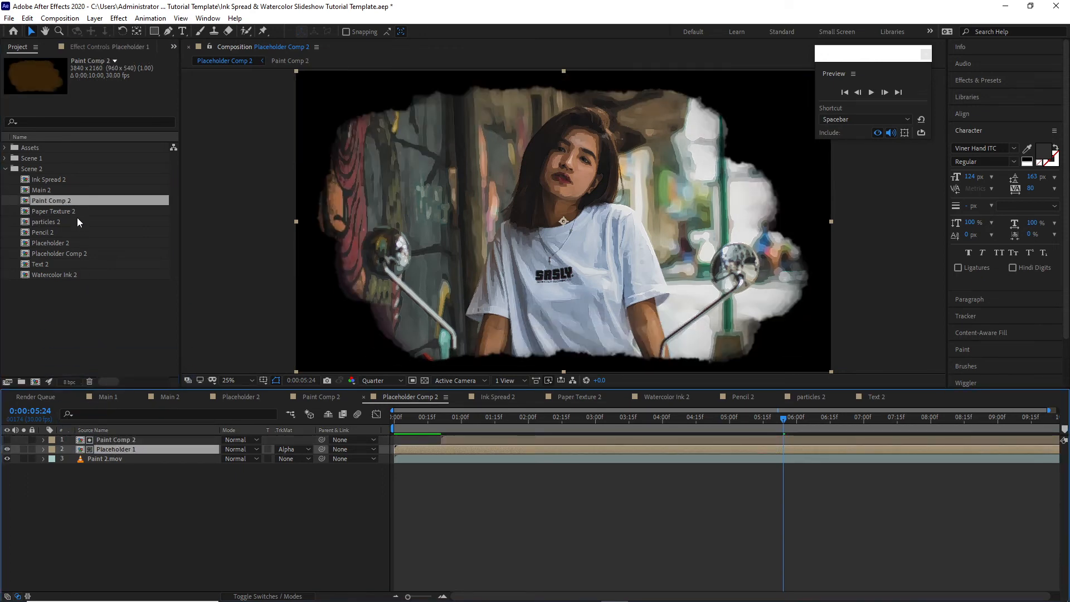
pyautogui.moveTo(72, 243); pyautogui.dragTo(124, 450)
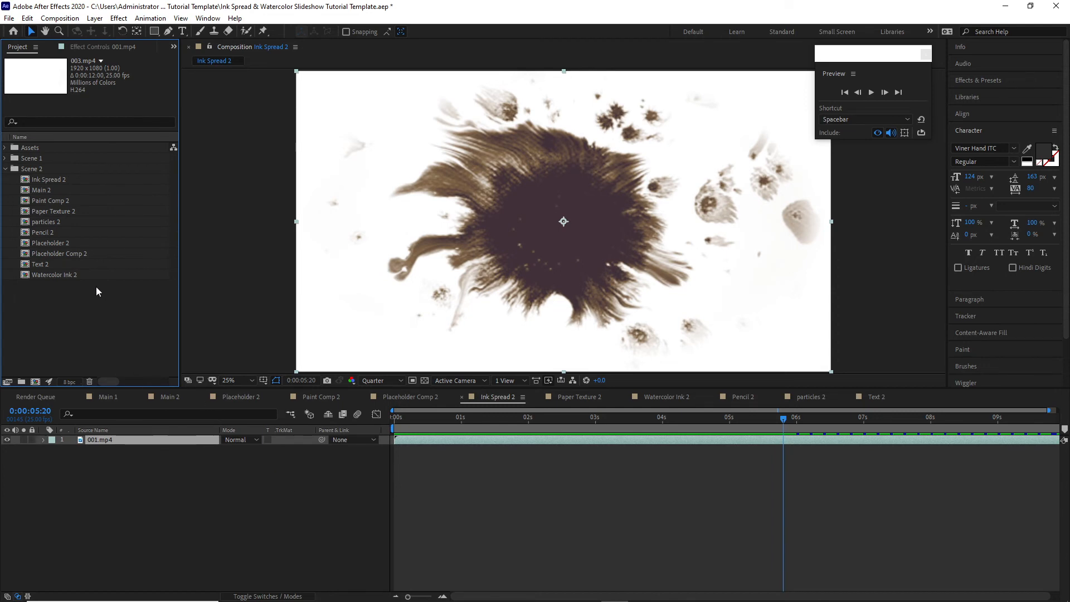
# - In Ink Spread 2, replace the 001.mp4 layer with 003.mp4 from the Ink Hard footage folder
pyautogui.click(5, 147)
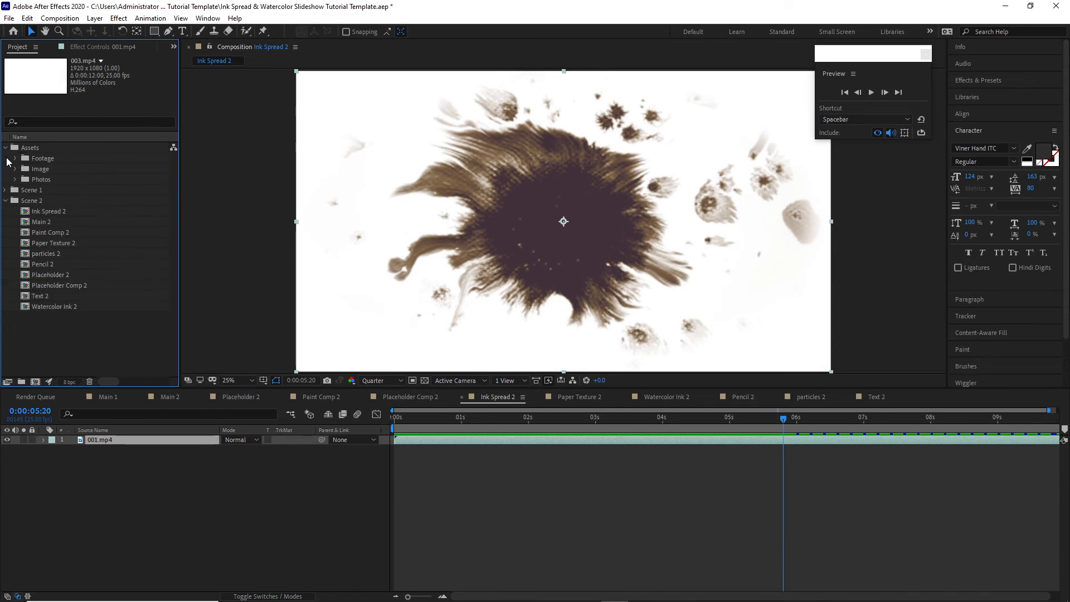
pyautogui.click(16, 158)
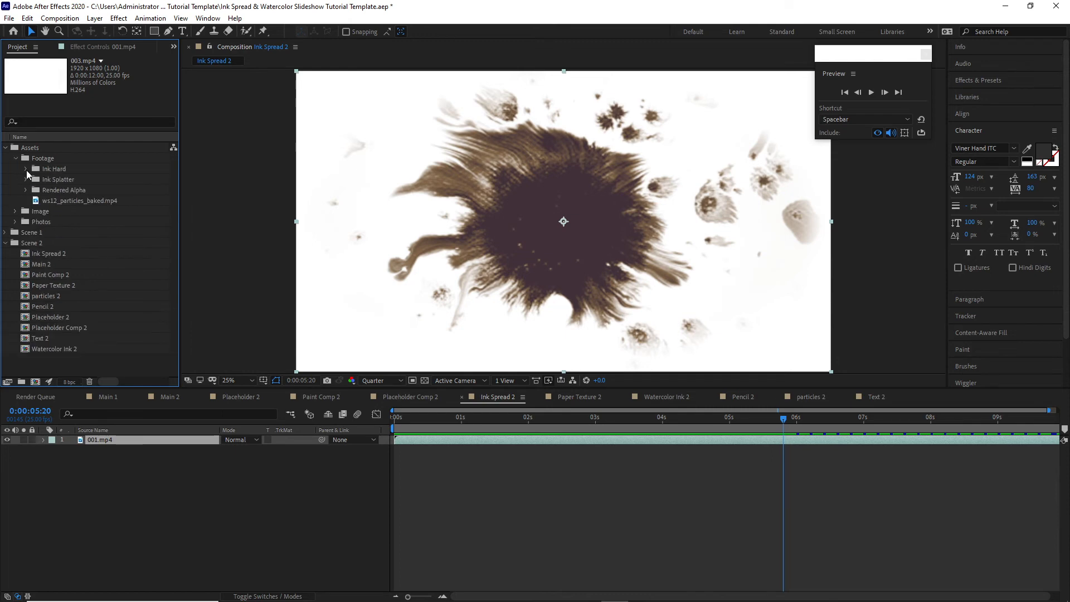
pyautogui.click(26, 168)
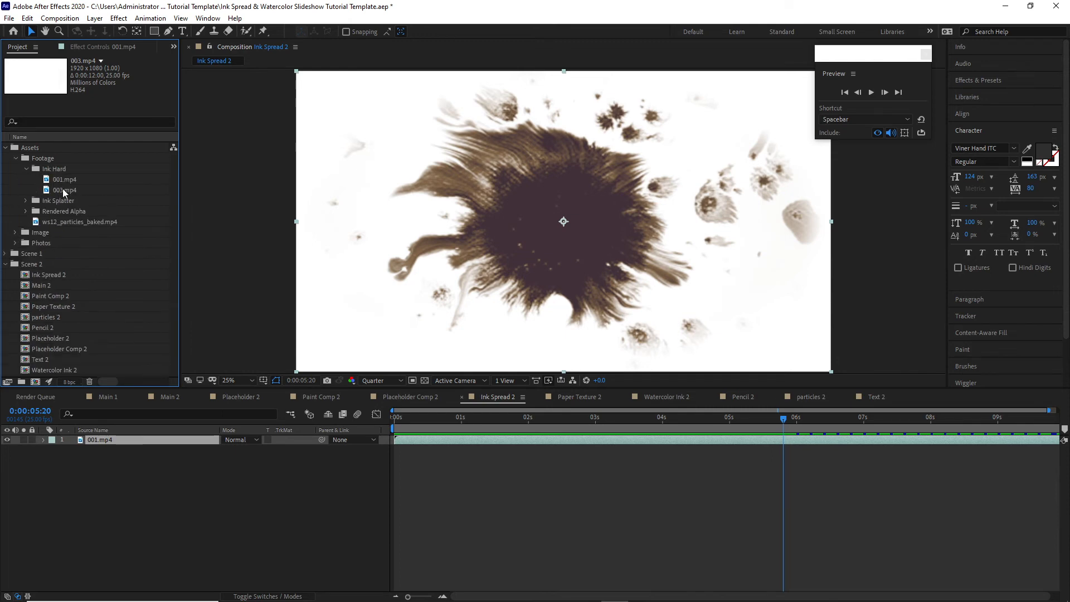
pyautogui.moveTo(62, 188); pyautogui.dragTo(118, 438)
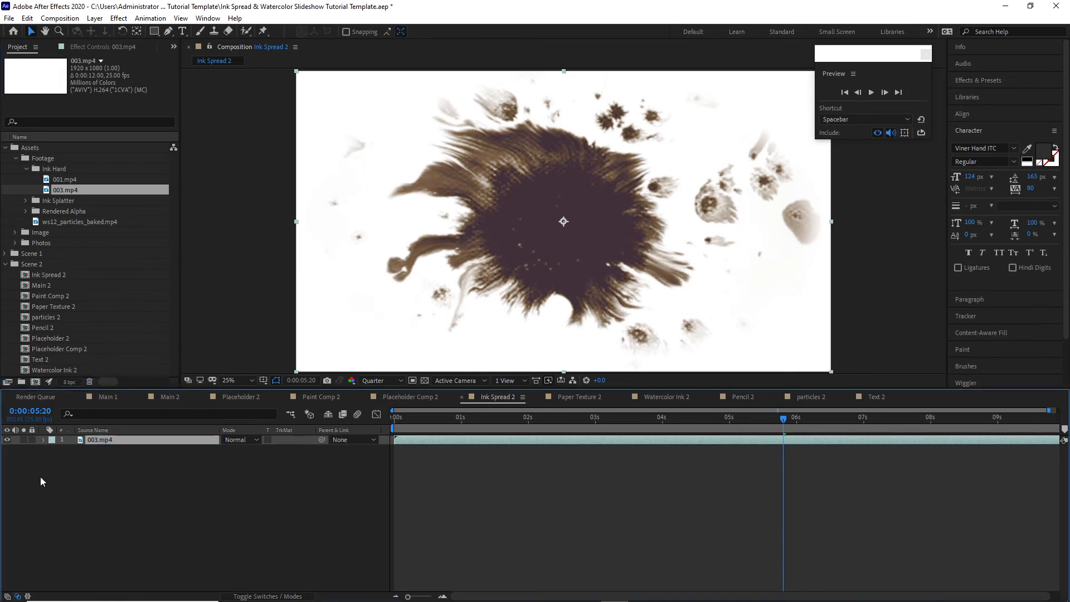
# - Set the 003.mp4 layer's Scale to 284% and close the Paper Texture 2 composition
pyautogui.press('s')
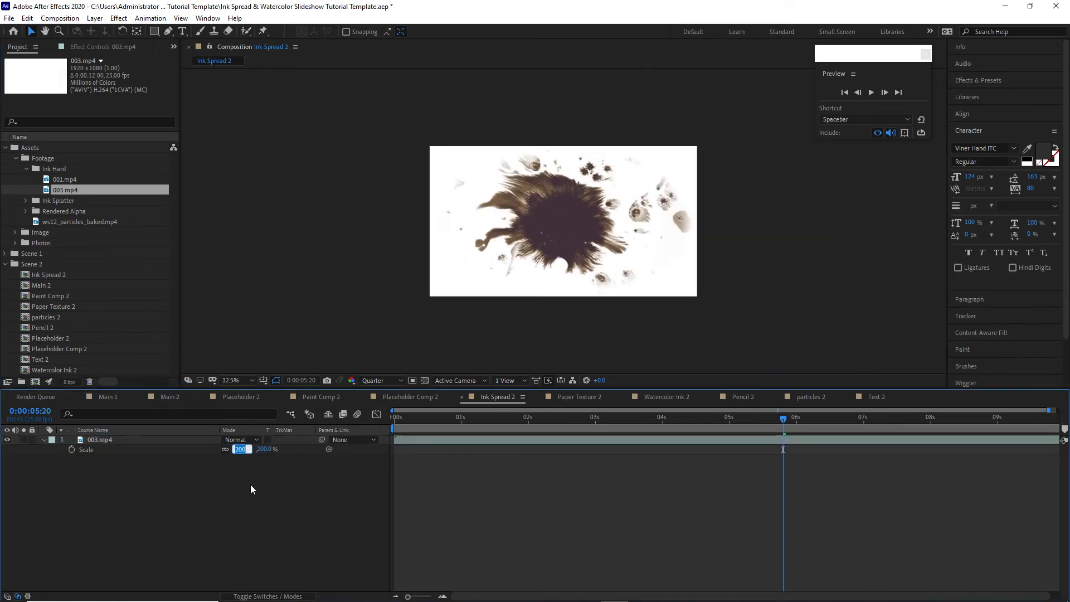
pyautogui.write('284')
pyautogui.press('Return')
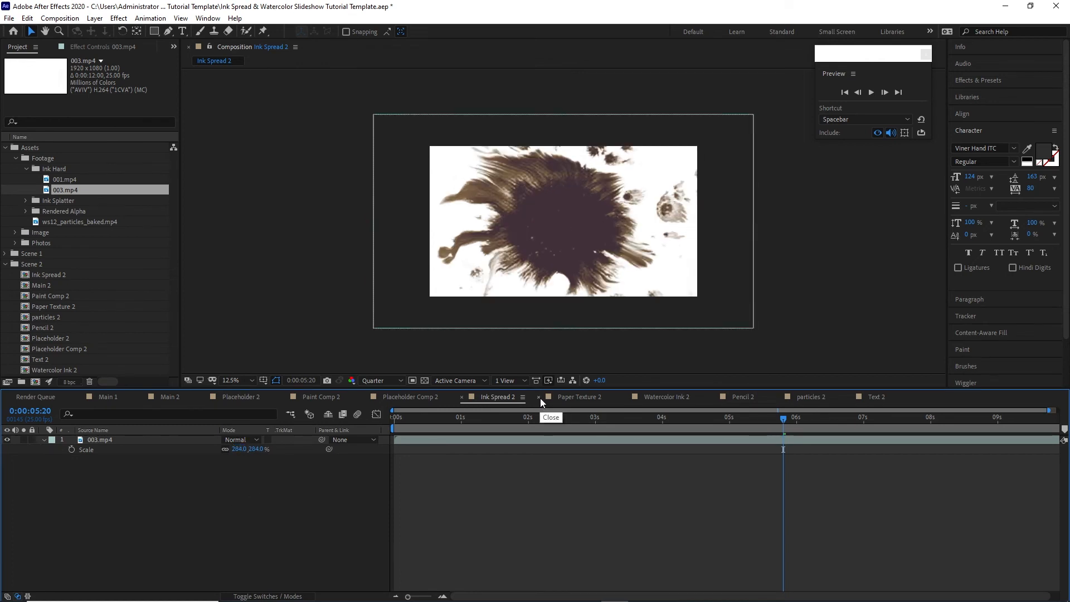
pyautogui.click(537, 396)
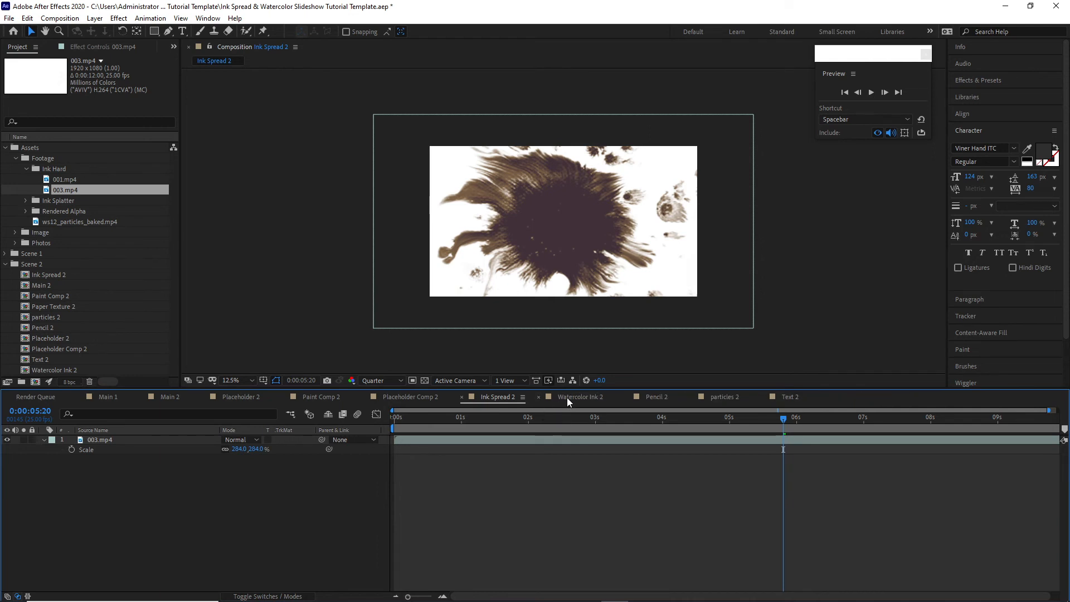
# - In Watercolor Ink 2, replace both Watercolor 1.png layers with Watercolor 2.png from the #BRUSHES folder
pyautogui.click(566, 396)
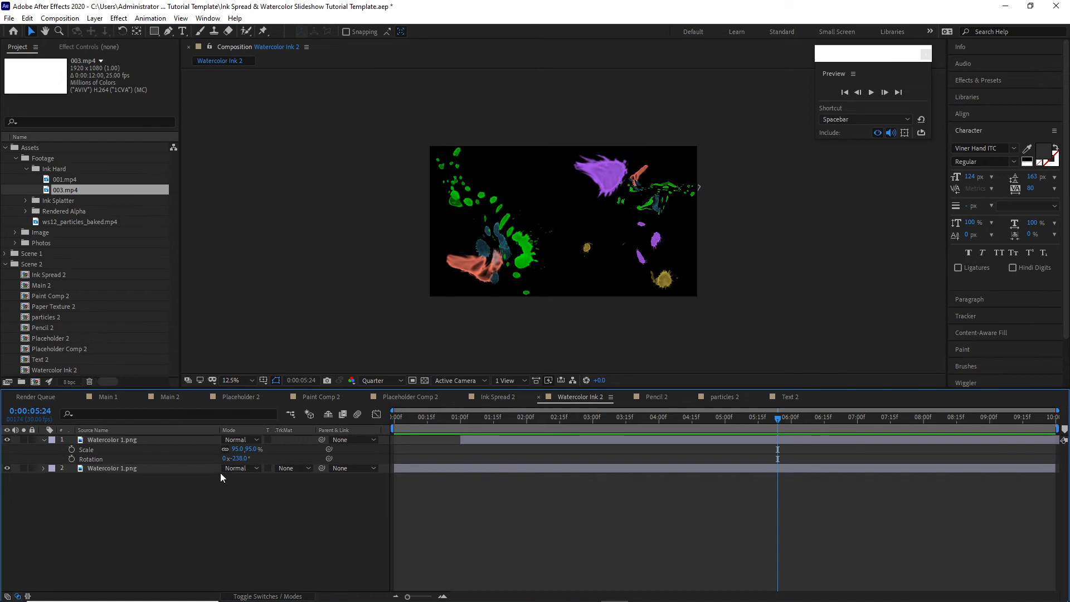
pyautogui.click(14, 232)
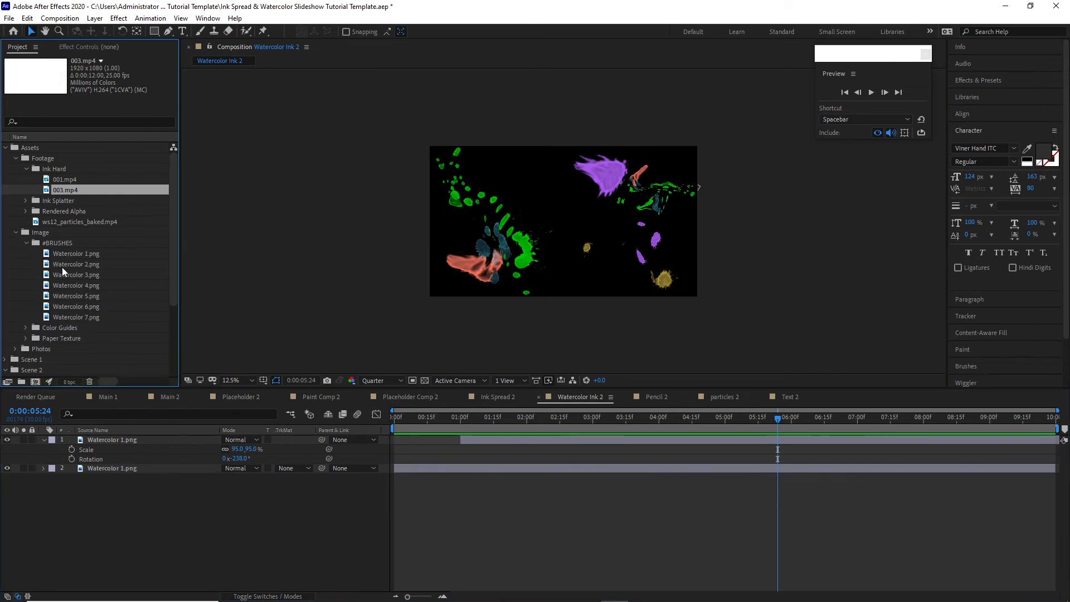
pyautogui.click(134, 441)
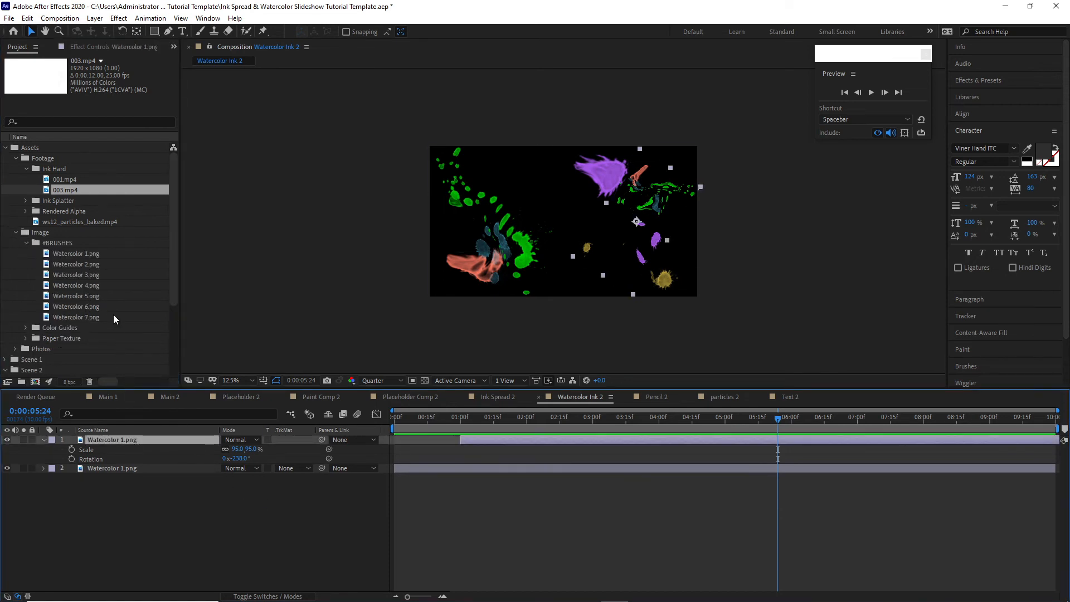
pyautogui.moveTo(77, 264); pyautogui.dragTo(139, 439)
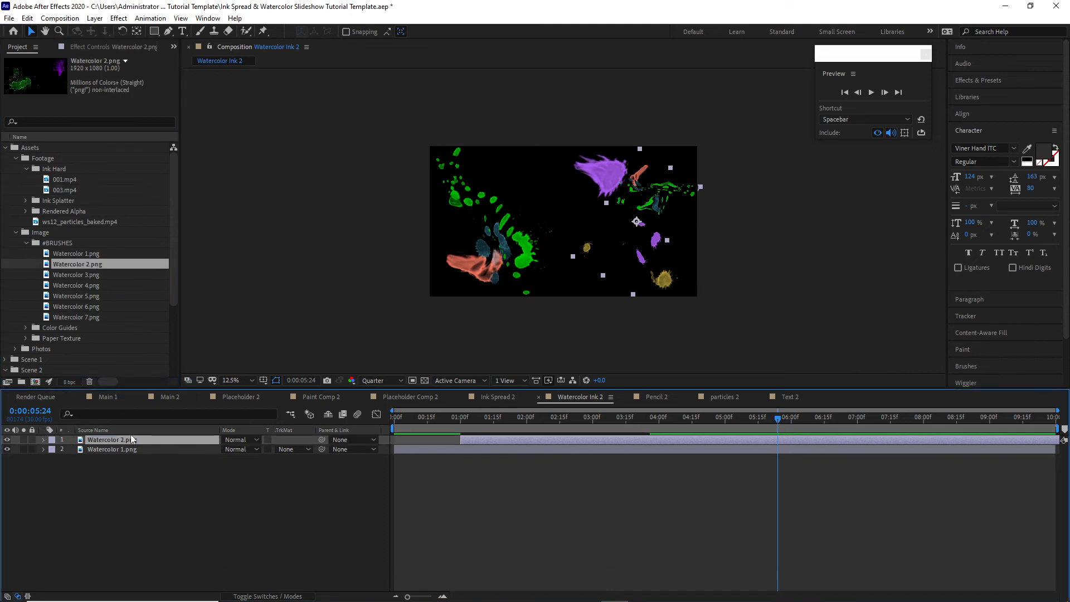
pyautogui.click(131, 449)
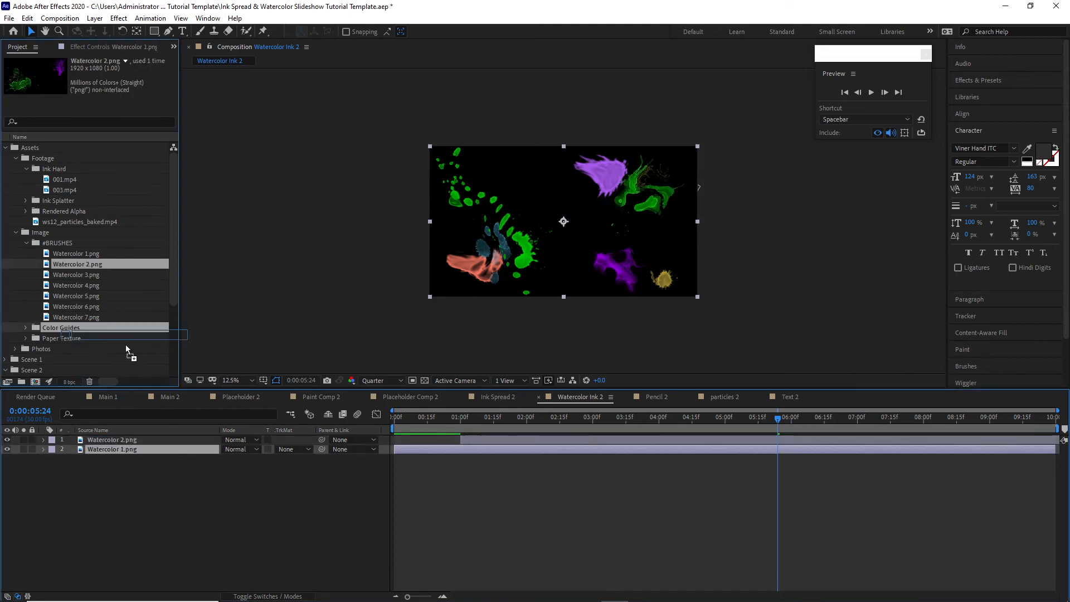
pyautogui.hotkey('ctrl', 'alt', '/')
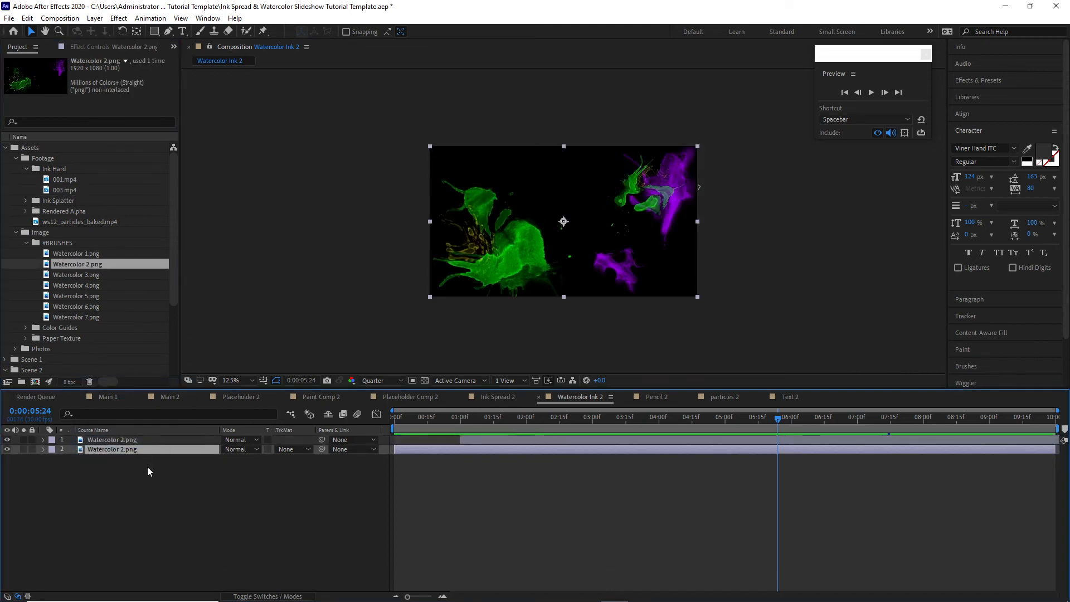
# - In Pencil 2, replace both Pencil 1.mov layers with Pencil 3.mov from the Rendered Alpha folder
pyautogui.click(659, 395)
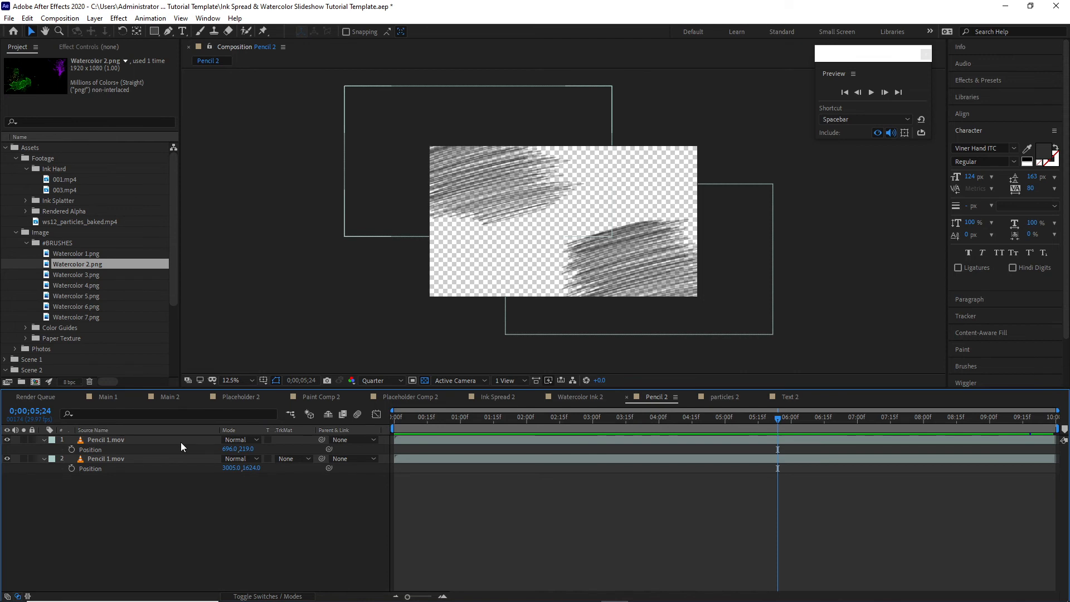
pyautogui.click(26, 211)
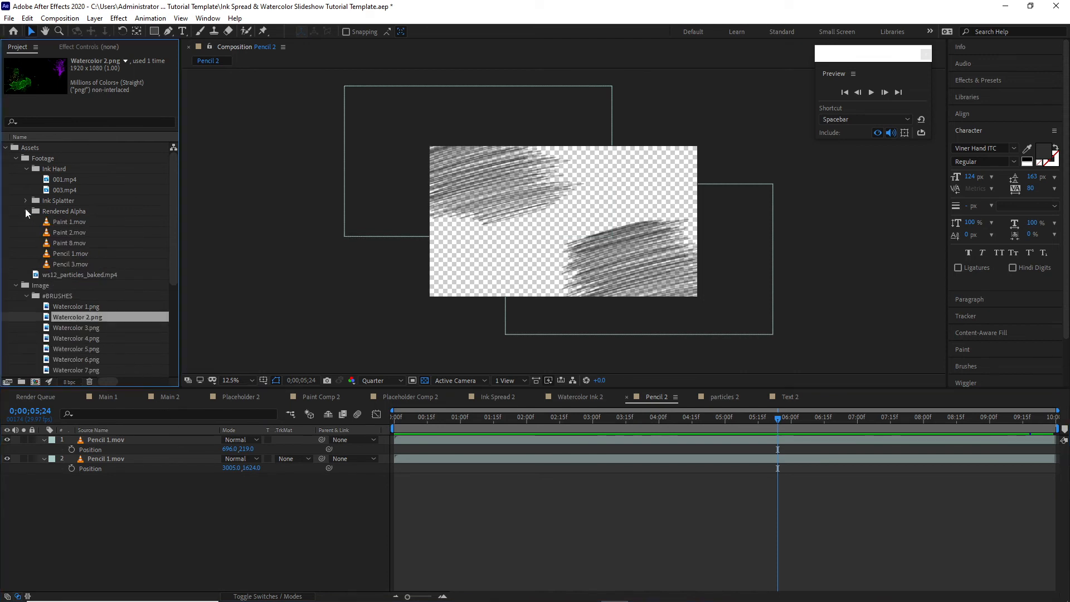
pyautogui.click(136, 439)
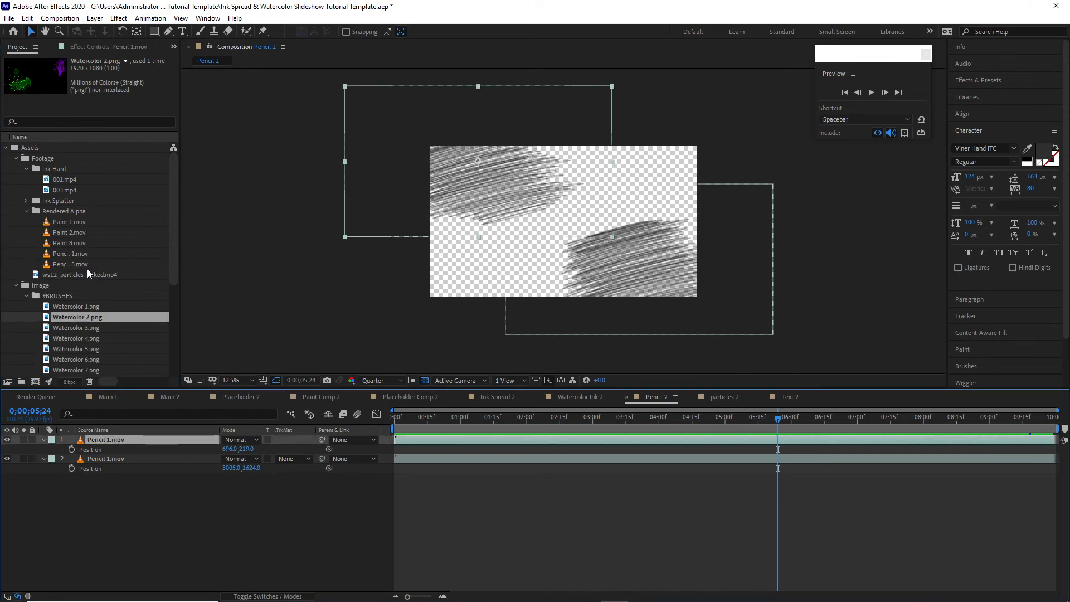
pyautogui.moveTo(86, 264); pyautogui.dragTo(160, 440)
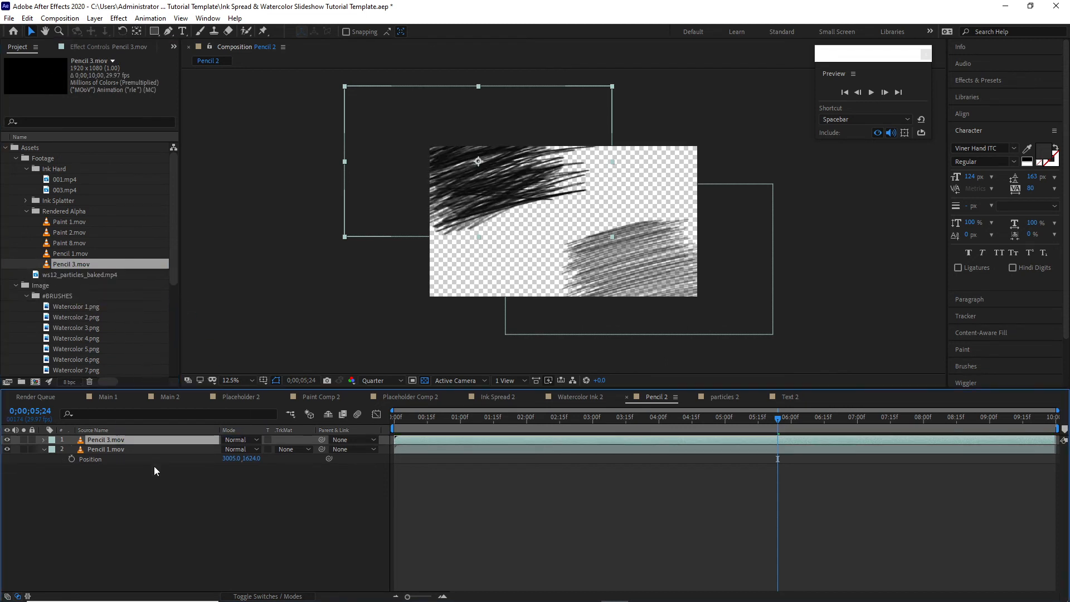
pyautogui.click(146, 450)
pyautogui.hotkey('ctrl', 'alt', '/')
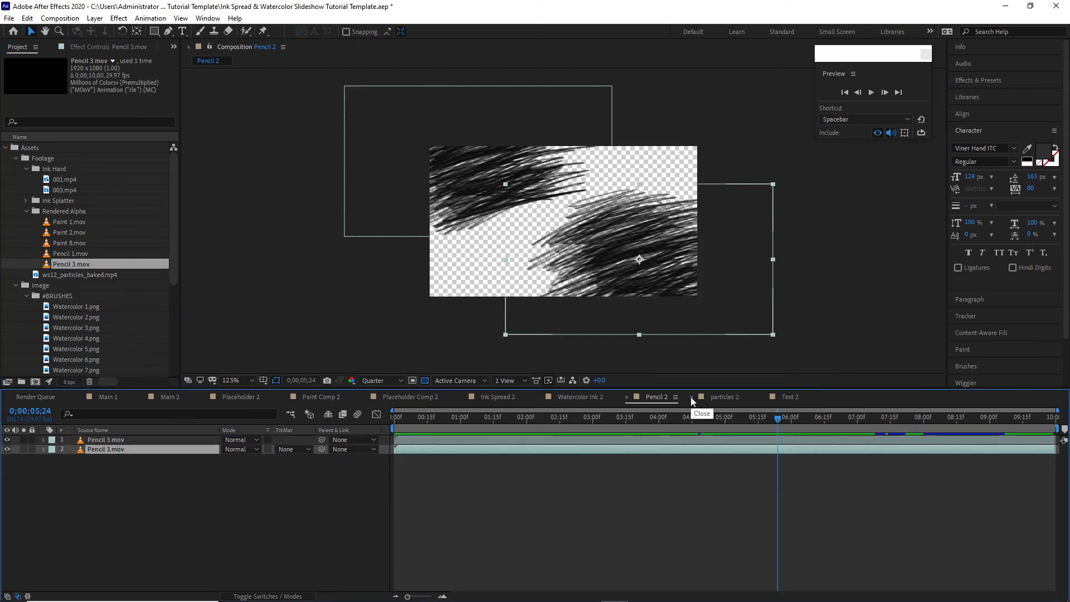
# - Close the particles 2 composition and change the text in Text 2 to "Creative Design"
pyautogui.click(691, 397)
pyautogui.click(712, 395)
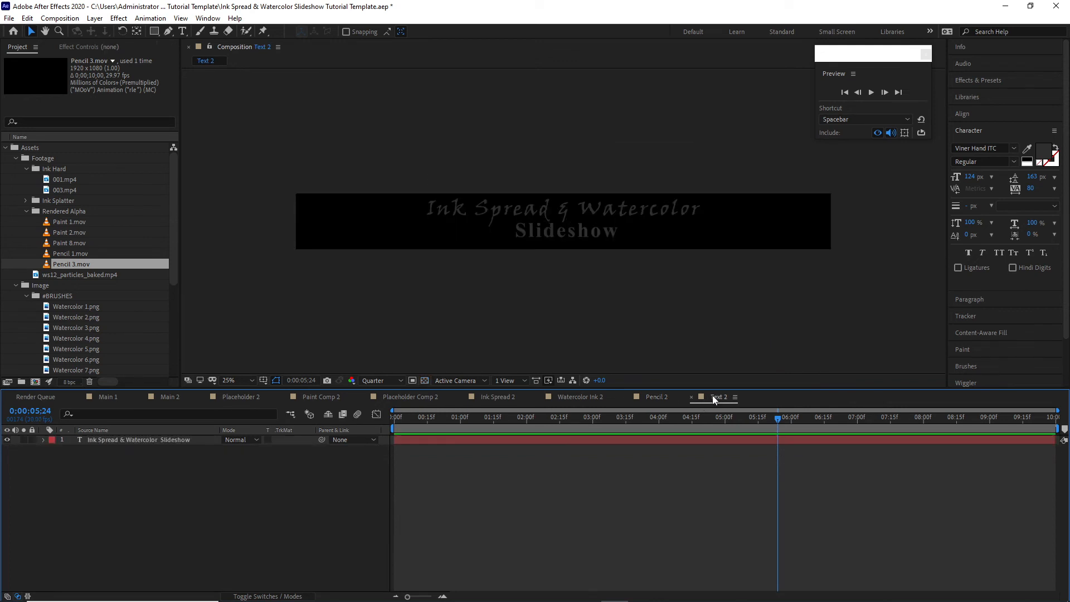
pyautogui.click(165, 439)
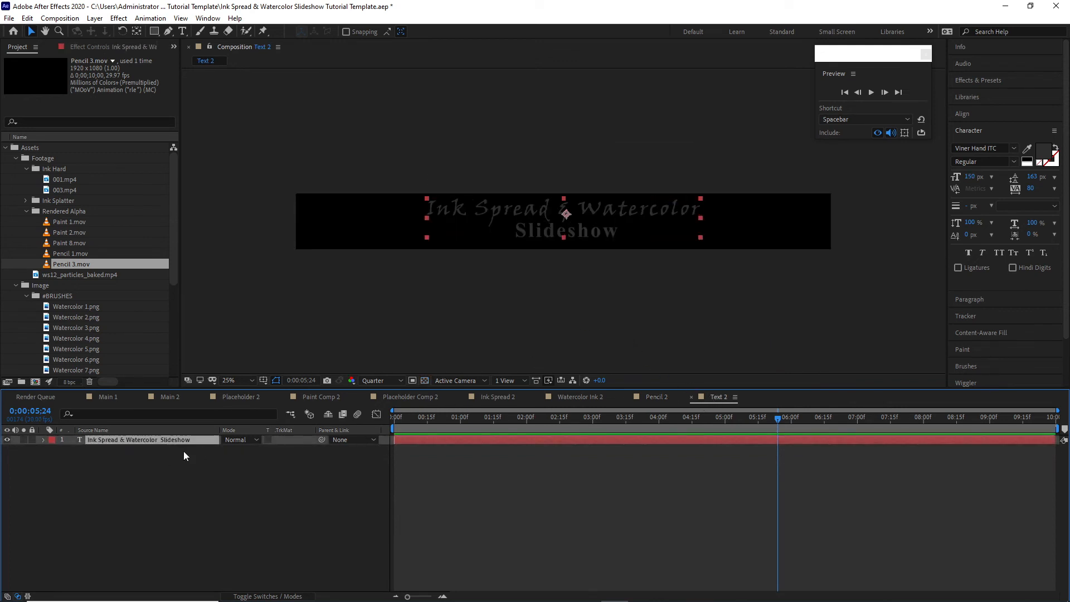
pyautogui.doubleClick(205, 440)
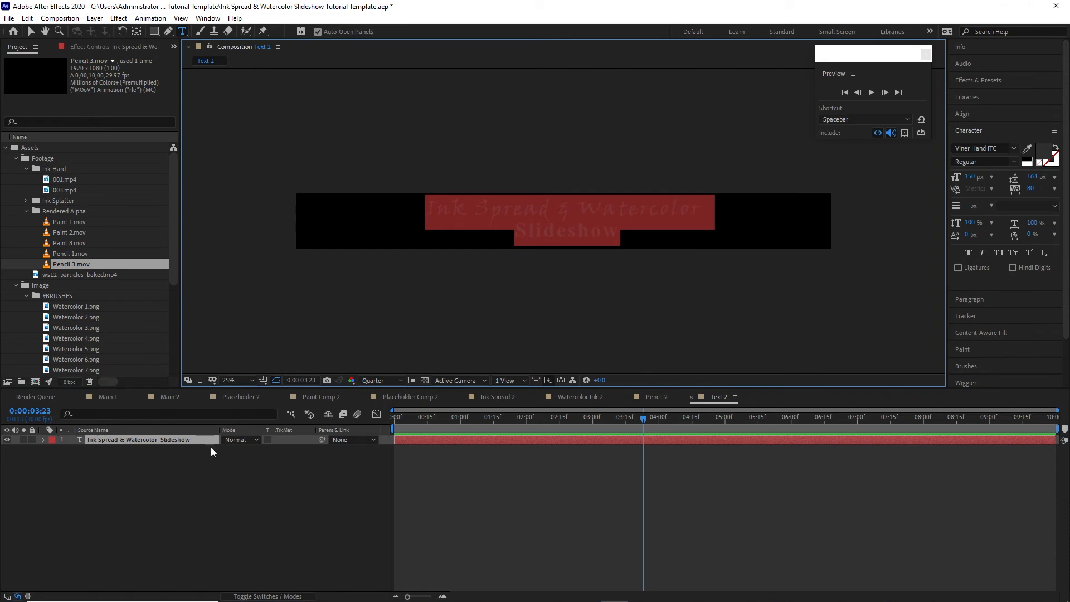
pyautogui.write('Creati')
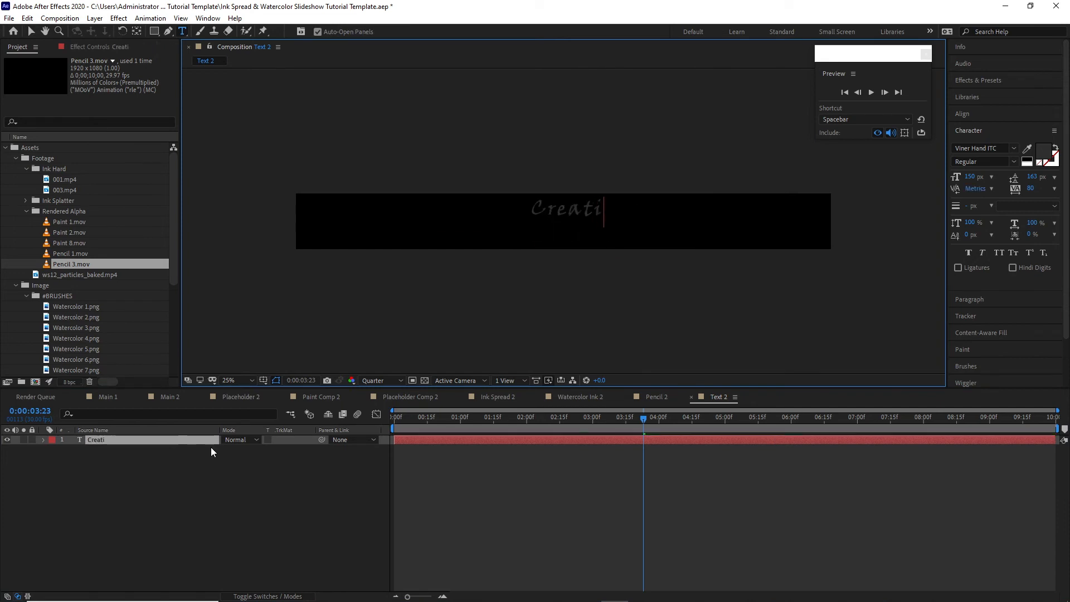
pyautogui.write('ve Design')
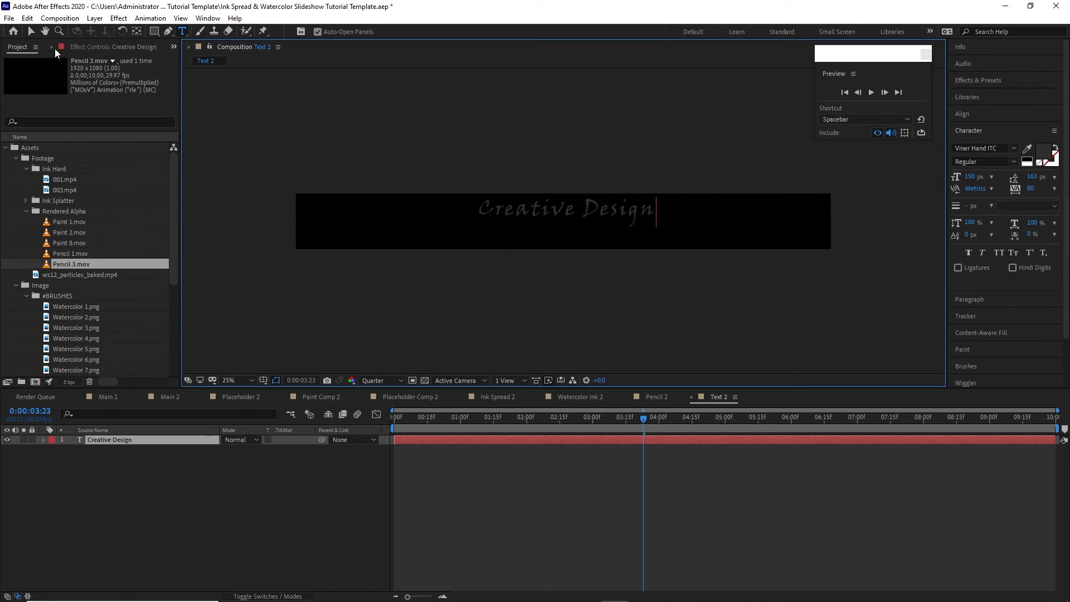
pyautogui.click(32, 31)
# - Center the Creative Design layer horizontally and vertically in the composition and set its font size to 125 px
pyautogui.click(970, 117)
pyautogui.click(981, 142)
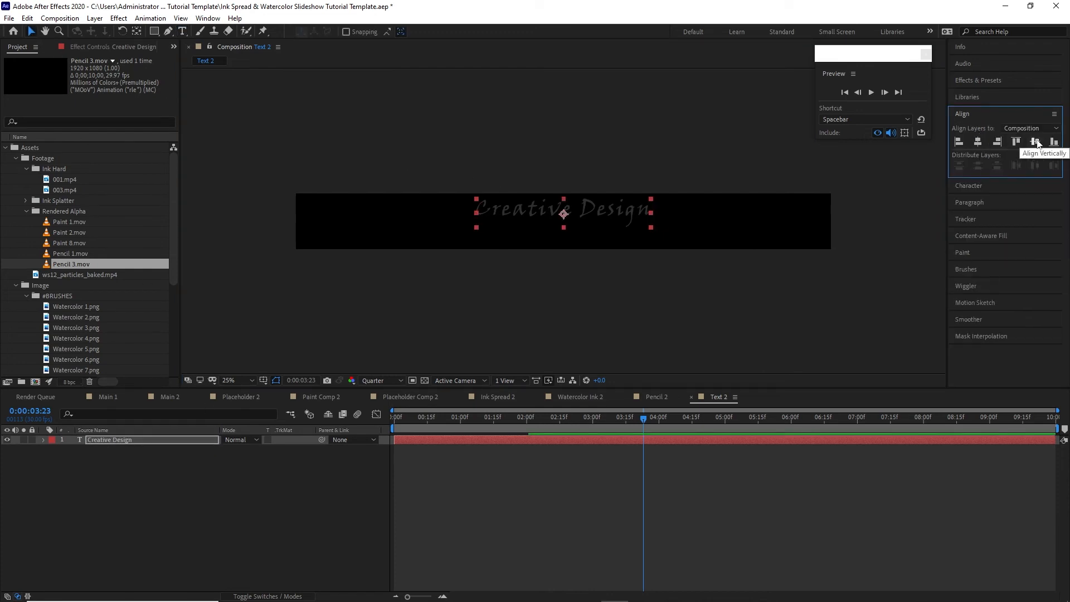
pyautogui.click(1036, 142)
pyautogui.click(977, 187)
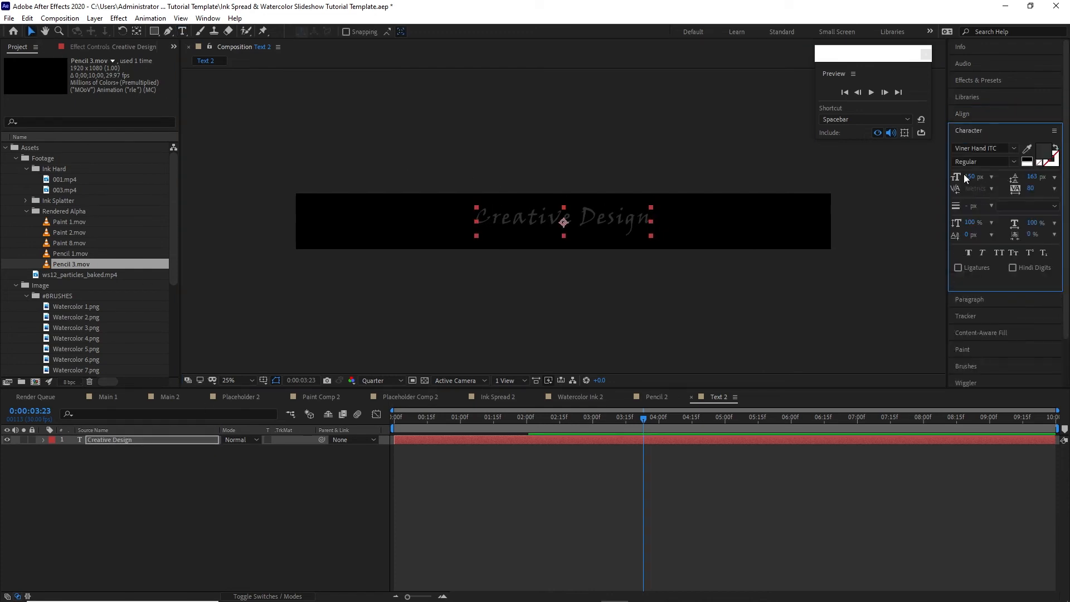
pyautogui.click(970, 176)
pyautogui.write('125')
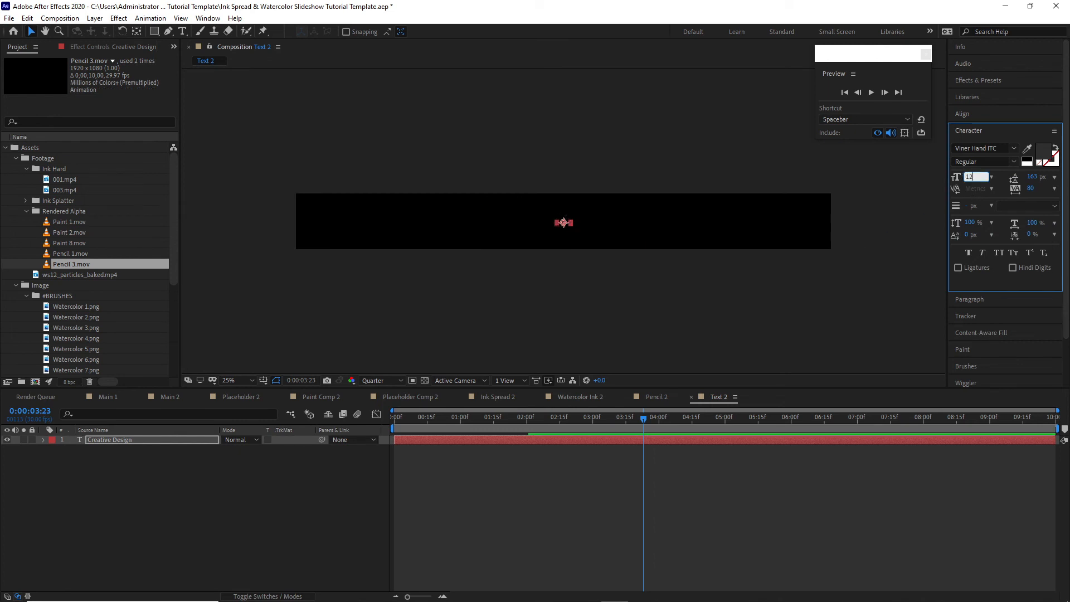
pyautogui.click(864, 242)
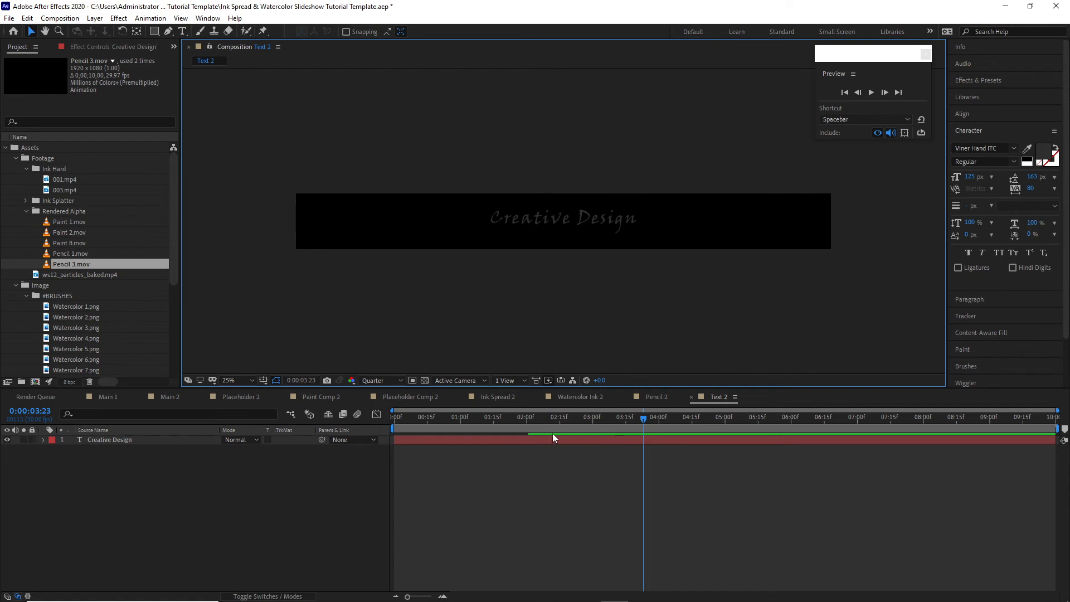
# - In Main 2, replace the Text, Watercolor Ink, Pencil 1 and particles layers with Text 2, Watercolor Ink 2, Pencil 2 and particles 2
pyautogui.click(175, 399)
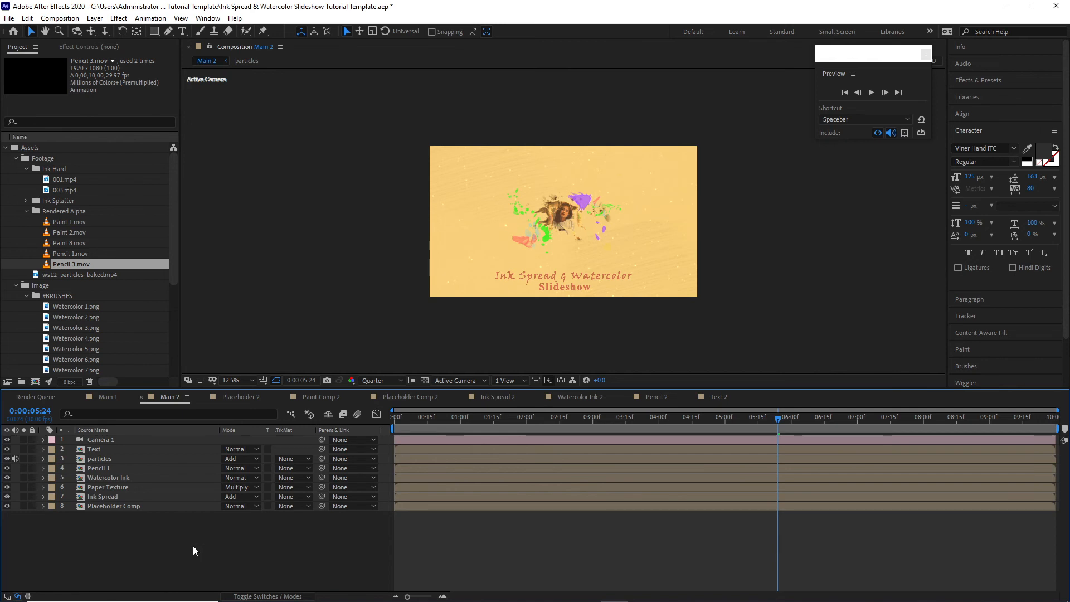
pyautogui.click(27, 211)
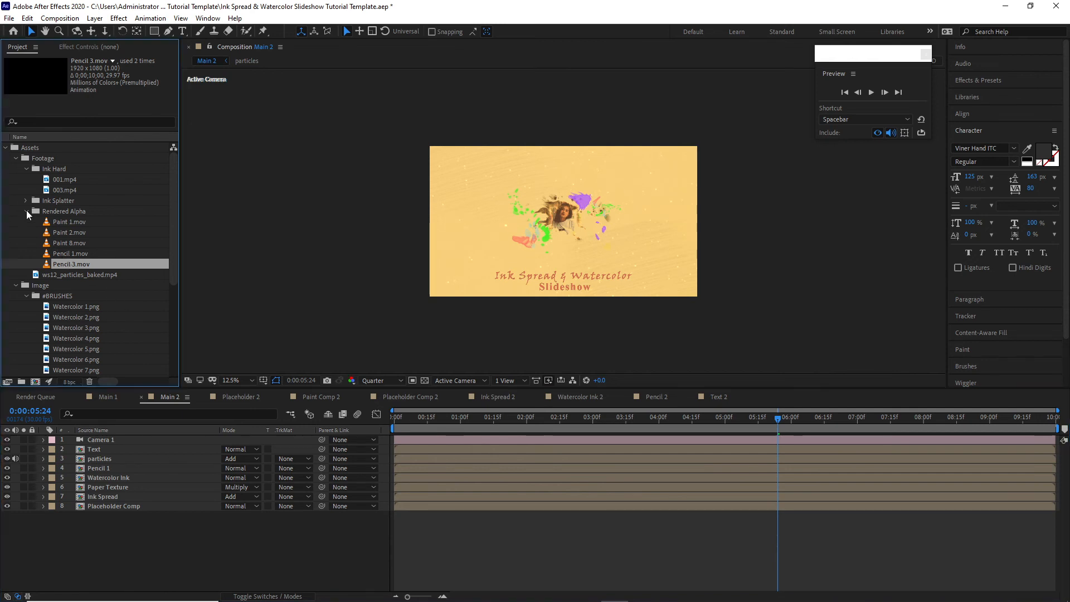
pyautogui.click(26, 168)
pyautogui.click(15, 159)
pyautogui.click(16, 170)
pyautogui.click(5, 148)
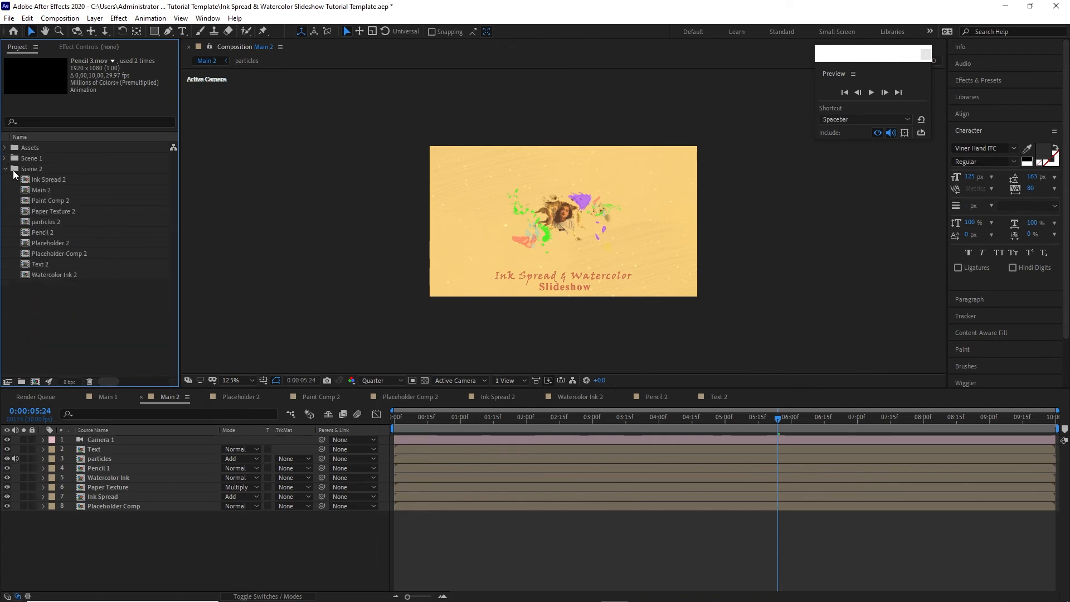
pyautogui.moveTo(68, 260); pyautogui.dragTo(106, 449)
pyautogui.click(56, 276)
pyautogui.click(118, 478)
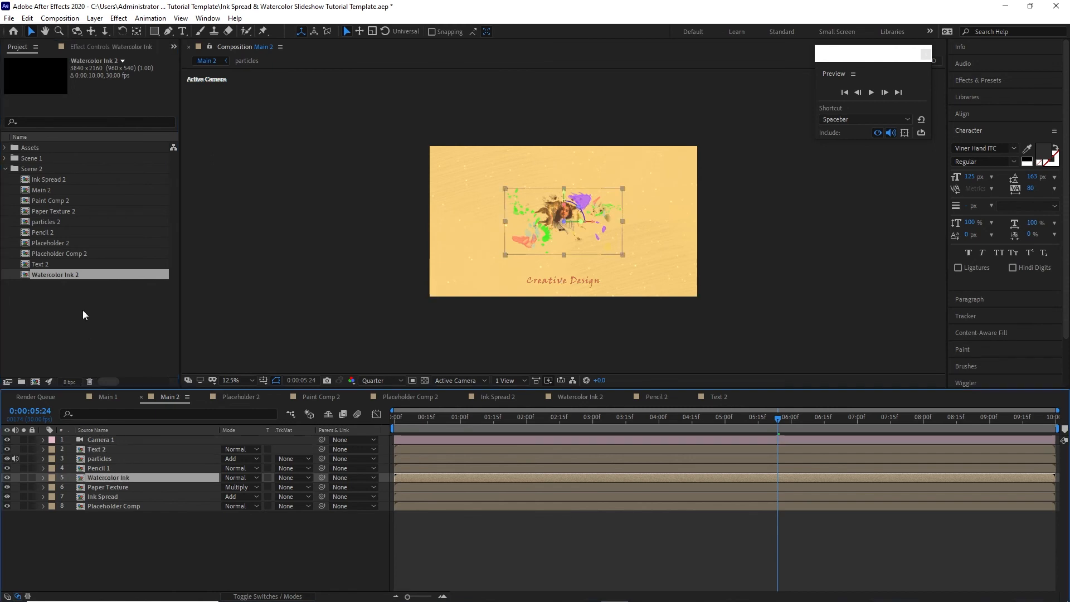
pyautogui.moveTo(62, 275)
pyautogui.mouseDown()
pyautogui.moveTo(125, 442)
pyautogui.moveTo(120, 474)
pyautogui.mouseUp()
pyautogui.moveTo(59, 232); pyautogui.dragTo(115, 466)
pyautogui.moveTo(68, 223); pyautogui.dragTo(119, 461)
# - Replace the Paper Texture, Ink Spread and Placeholder Comp layers of Main 2 with Paper Texture 2, Ink Spread 2 and Placeholder Comp 2
pyautogui.click(122, 486)
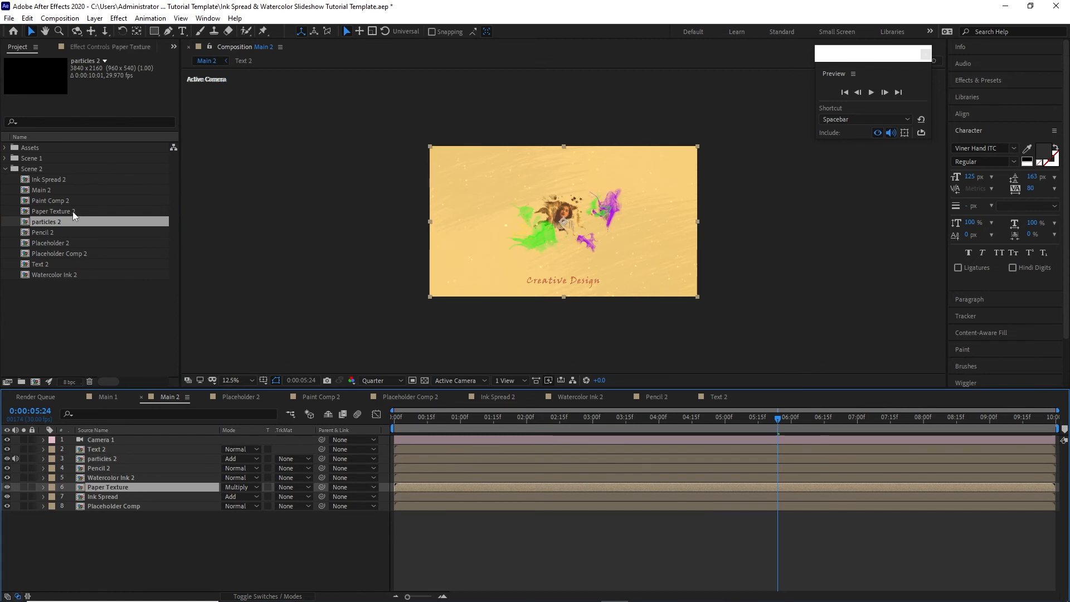
pyautogui.moveTo(73, 212)
pyautogui.mouseDown()
pyautogui.moveTo(133, 476)
pyautogui.moveTo(126, 487)
pyautogui.mouseUp()
pyautogui.click(128, 495)
pyautogui.moveTo(72, 180)
pyautogui.mouseDown()
pyautogui.moveTo(143, 427)
pyautogui.moveTo(144, 496)
pyautogui.mouseUp()
pyautogui.click(128, 506)
pyautogui.moveTo(81, 253); pyautogui.dragTo(134, 504)
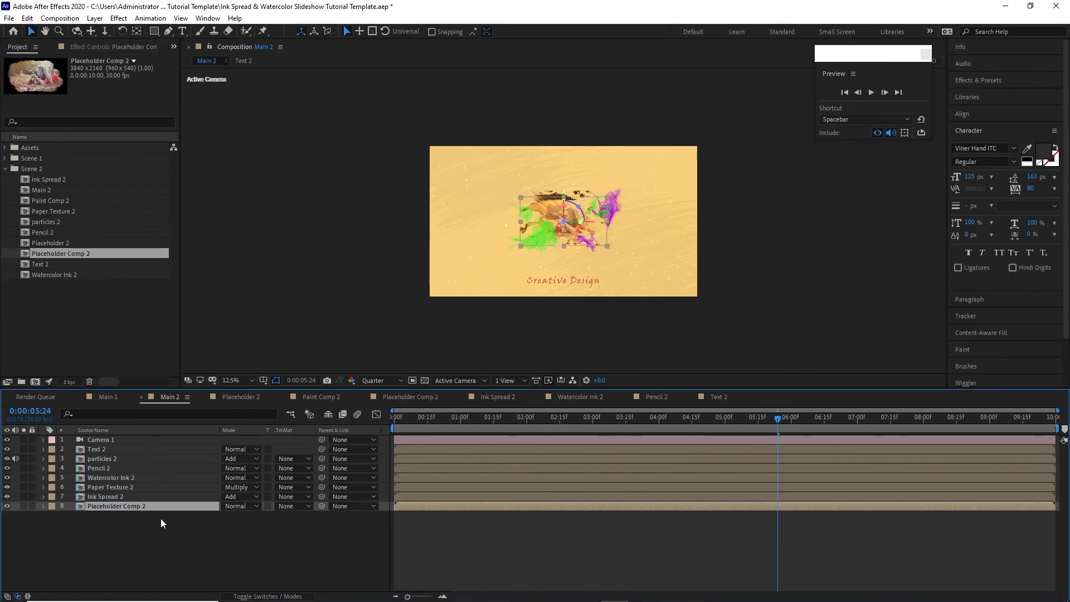
# - Move the Text 2 layer to Position 1471, 493, checking its placement around 0:00:03:28
pyautogui.click(128, 450)
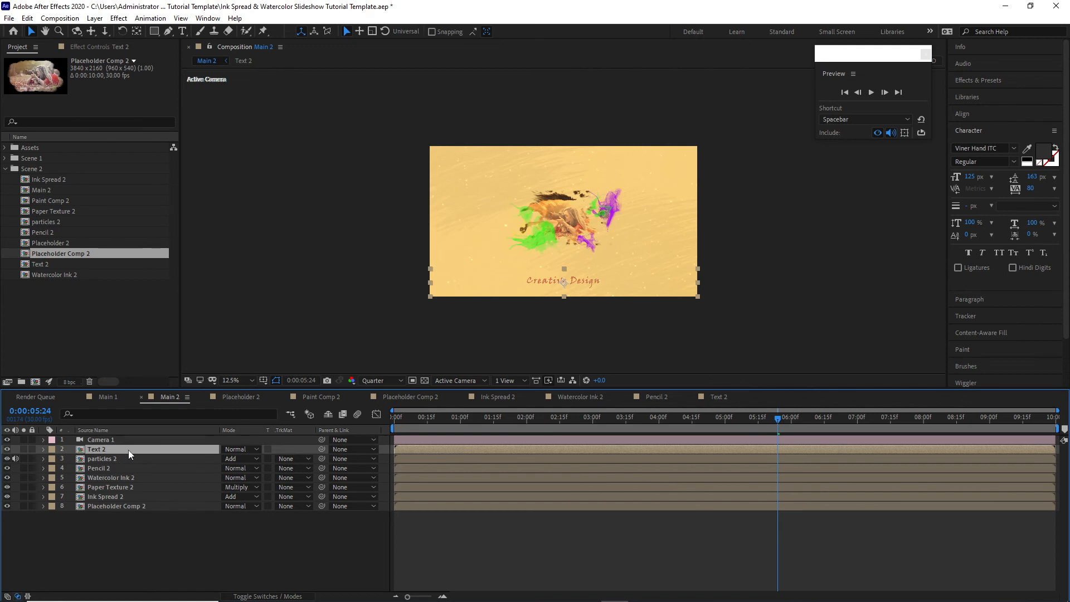
pyautogui.press('p')
pyautogui.moveTo(250, 458); pyautogui.dragTo(204, 460)
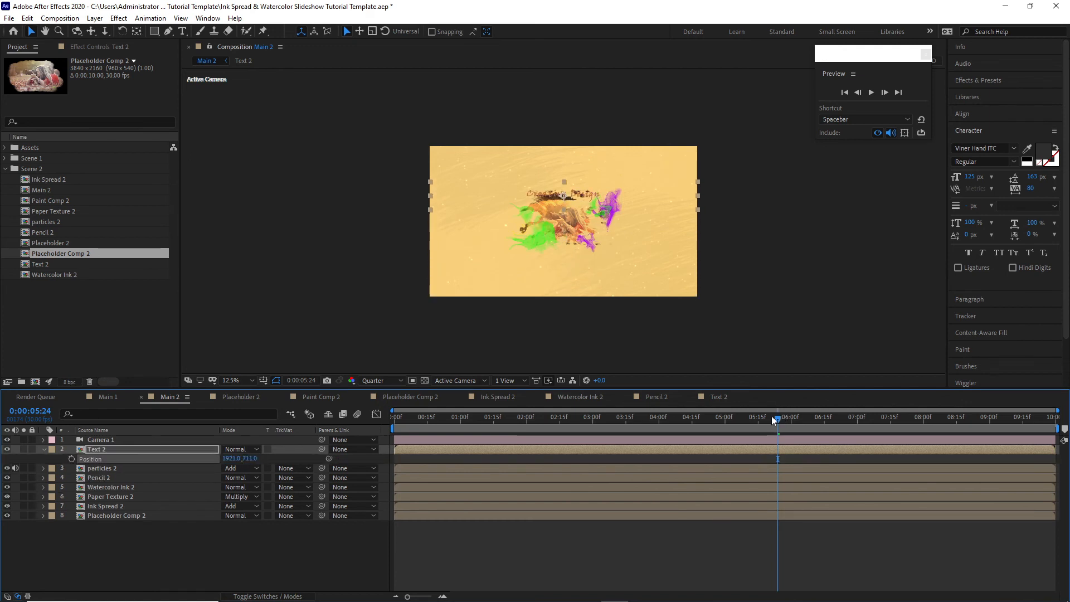
pyautogui.moveTo(776, 419); pyautogui.dragTo(654, 435)
pyautogui.moveTo(251, 460); pyautogui.dragTo(129, 453)
pyautogui.moveTo(230, 460); pyautogui.dragTo(97, 463)
pyautogui.moveTo(230, 461)
pyautogui.mouseDown()
pyautogui.moveTo(141, 463)
pyautogui.moveTo(203, 464)
pyautogui.mouseUp()
# - Set the Scale of Ink Spread 2 to 92% and of Placeholder Comp 2 to 103%
pyautogui.moveTo(97, 532); pyautogui.dragTo(103, 505)
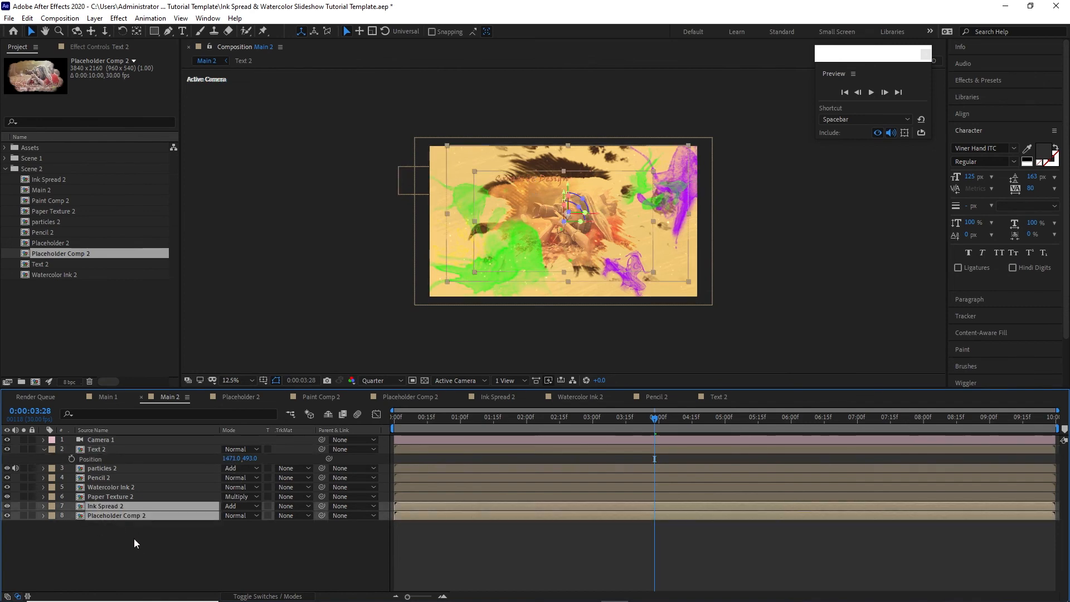
pyautogui.press('s')
pyautogui.click(241, 515)
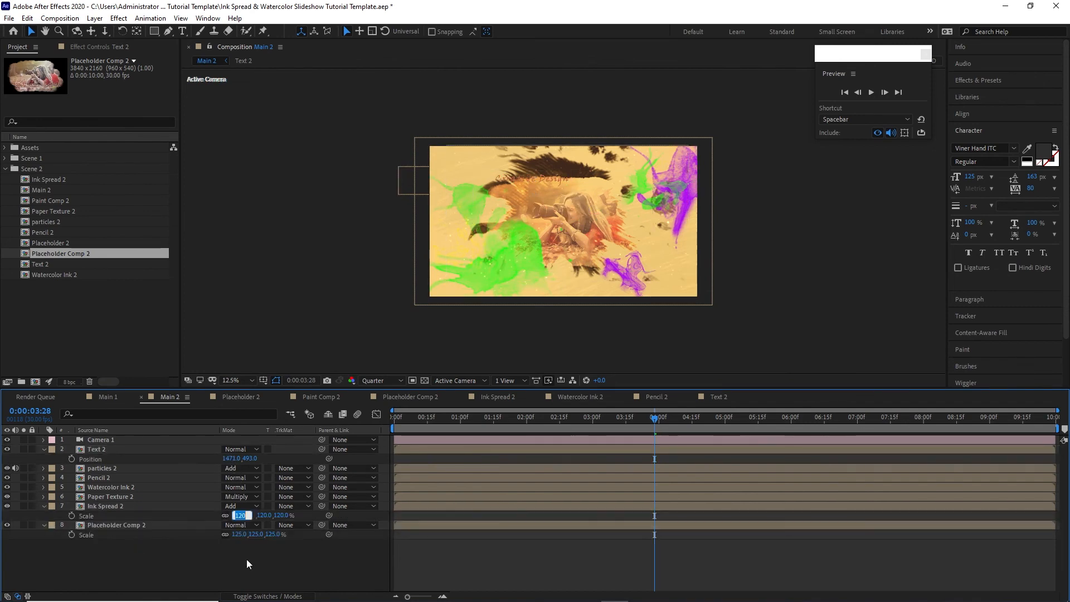
pyautogui.write('92')
pyautogui.press('Return')
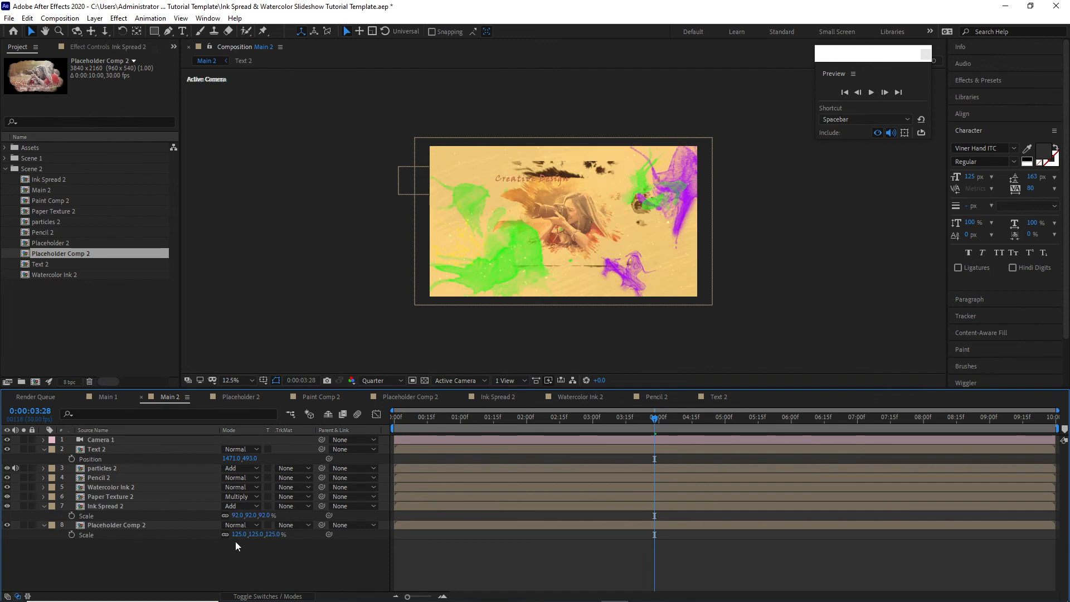
pyautogui.moveTo(238, 538); pyautogui.dragTo(235, 538)
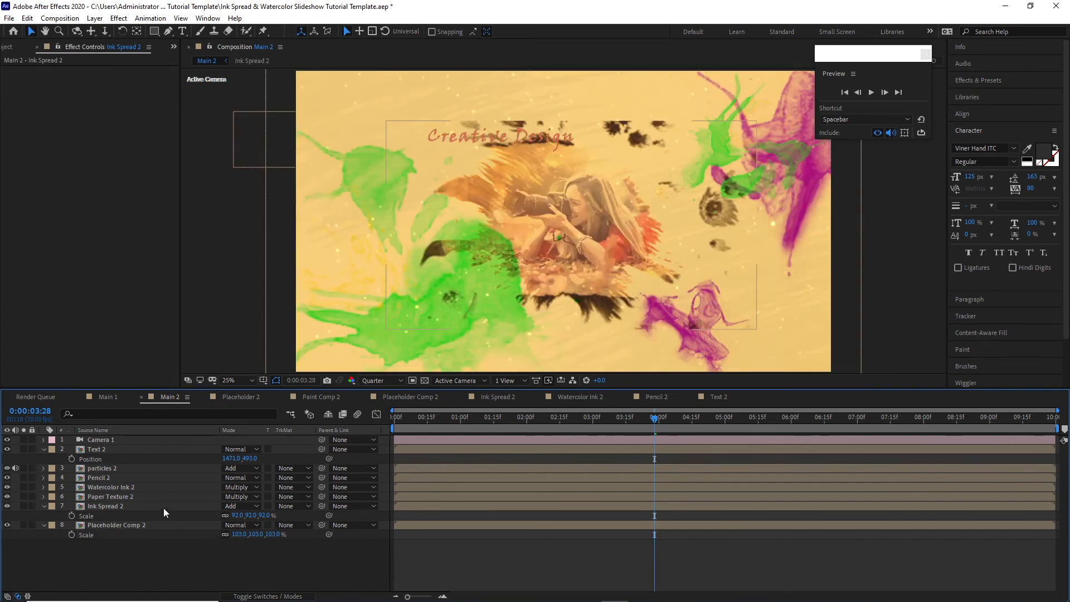
# - Apply the Shift Channels effect to Ink Spread 2 in Main 2, taking alpha from Luminance
pyautogui.click(162, 507)
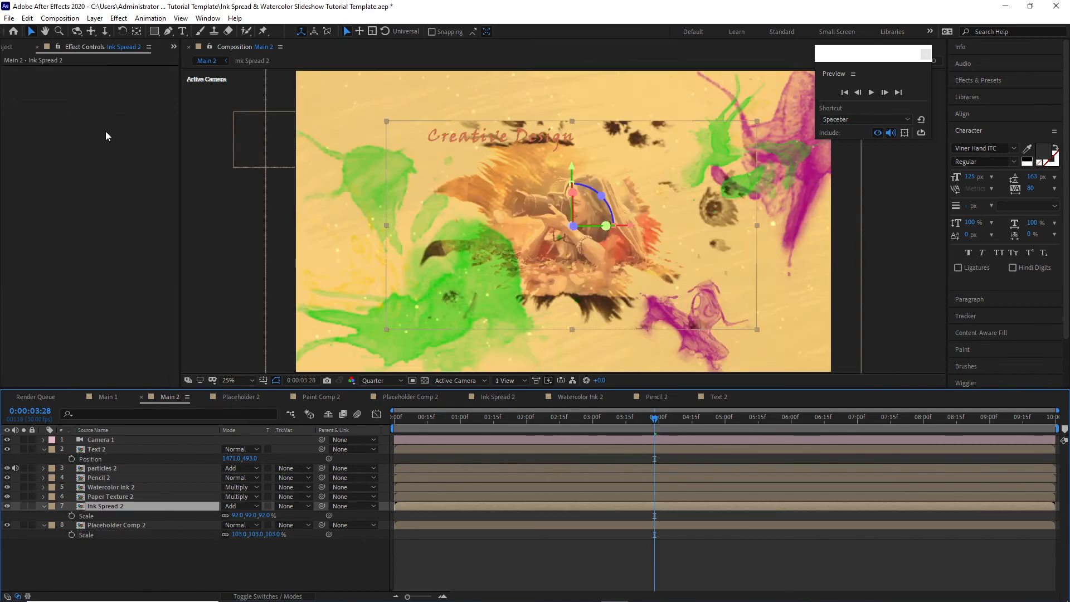
pyautogui.click(119, 18)
pyautogui.moveTo(207, 134)
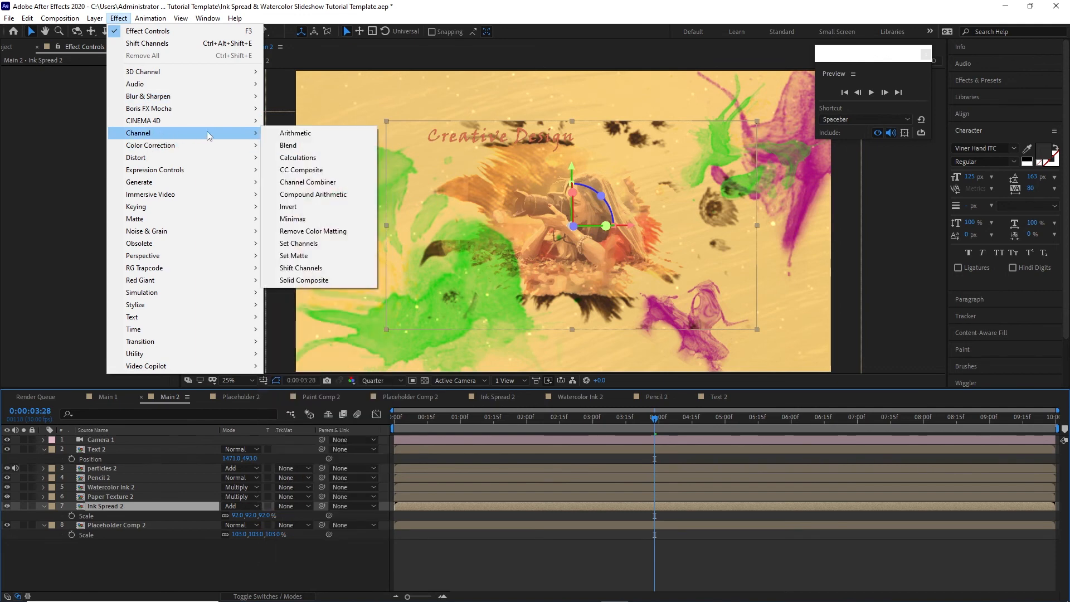
pyautogui.click(331, 271)
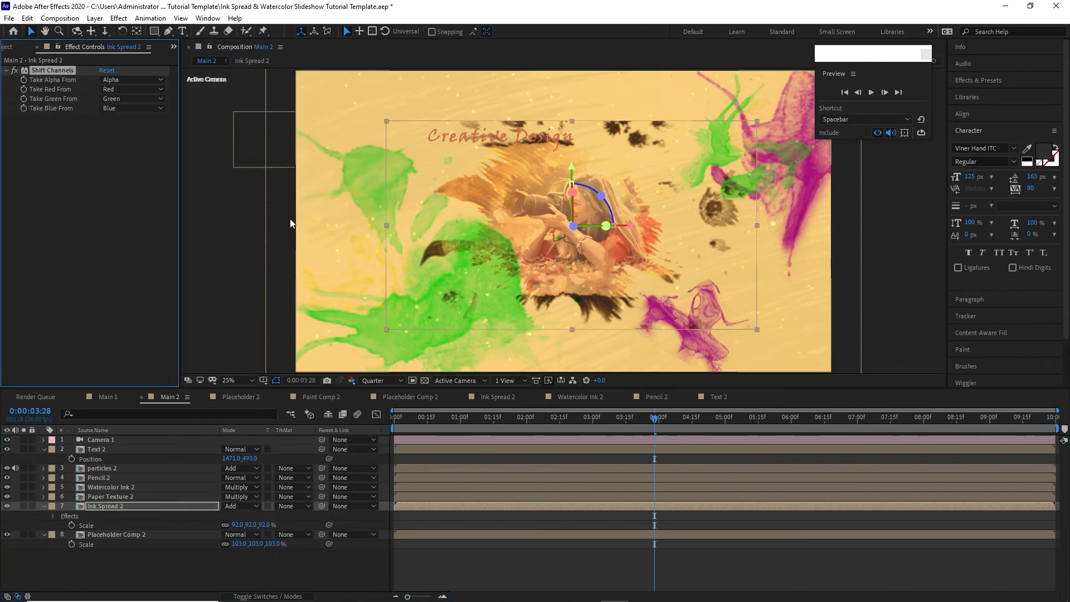
pyautogui.click(132, 80)
pyautogui.click(138, 143)
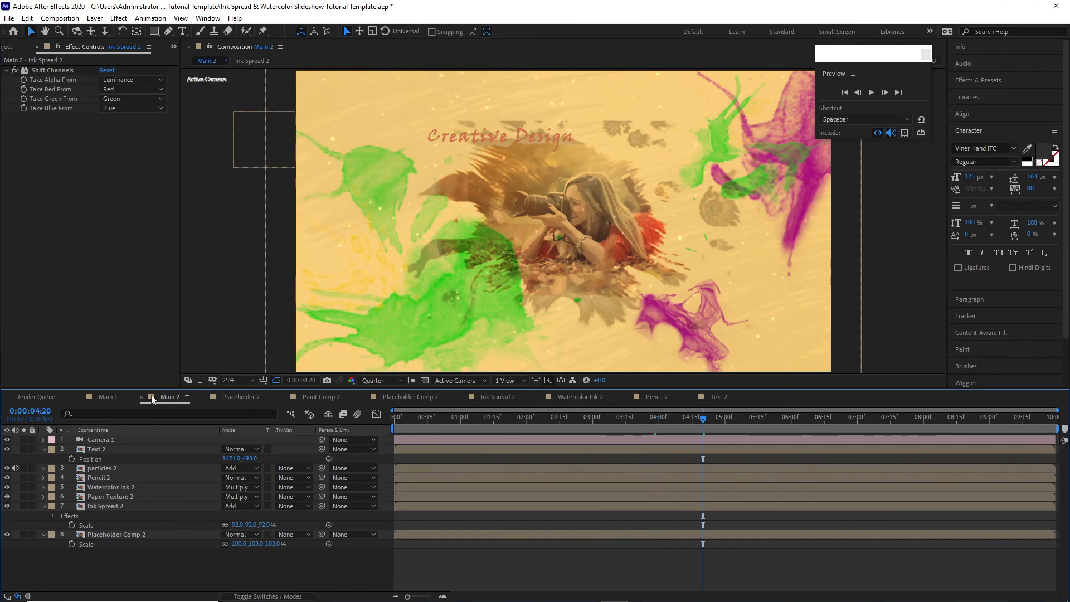
# - In Main 1, apply Shift Channels to the Ink Spread layer with Take Alpha From set to Luminance
pyautogui.click(109, 396)
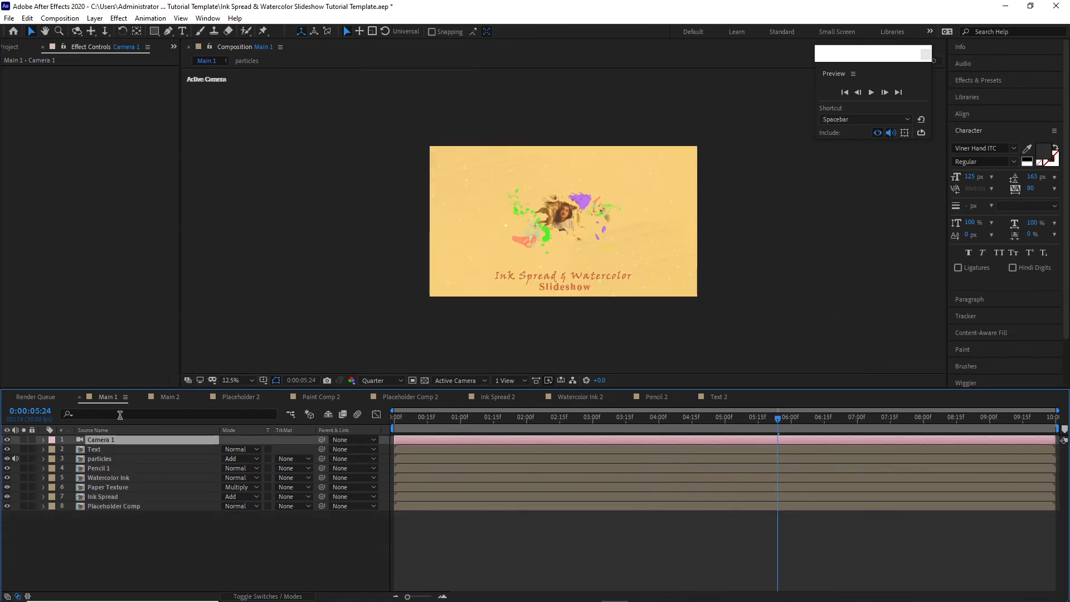
pyautogui.click(118, 496)
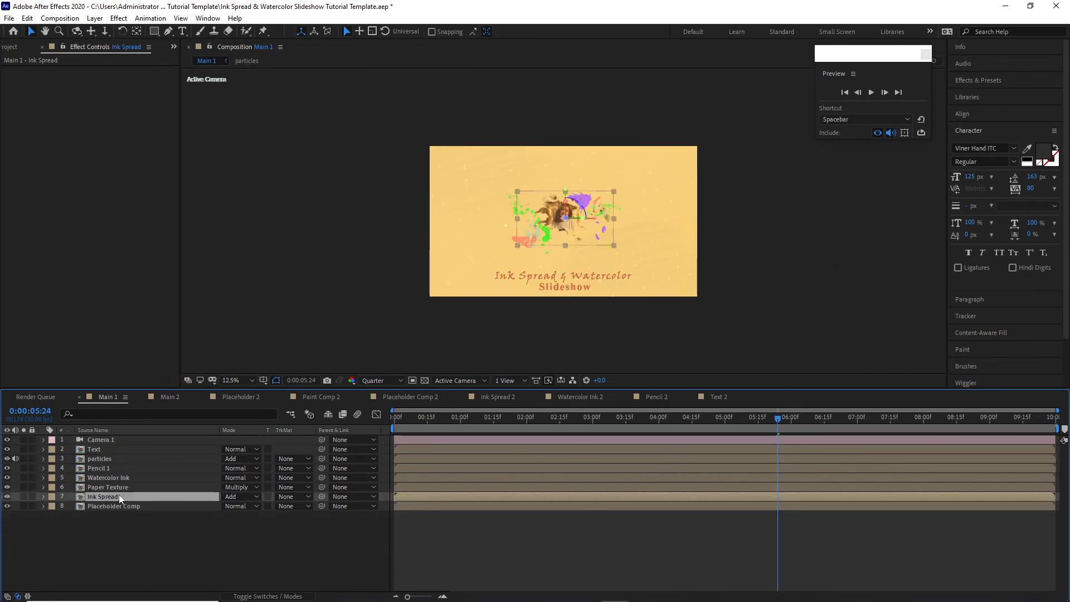
pyautogui.click(118, 18)
pyautogui.moveTo(132, 110)
pyautogui.moveTo(229, 132)
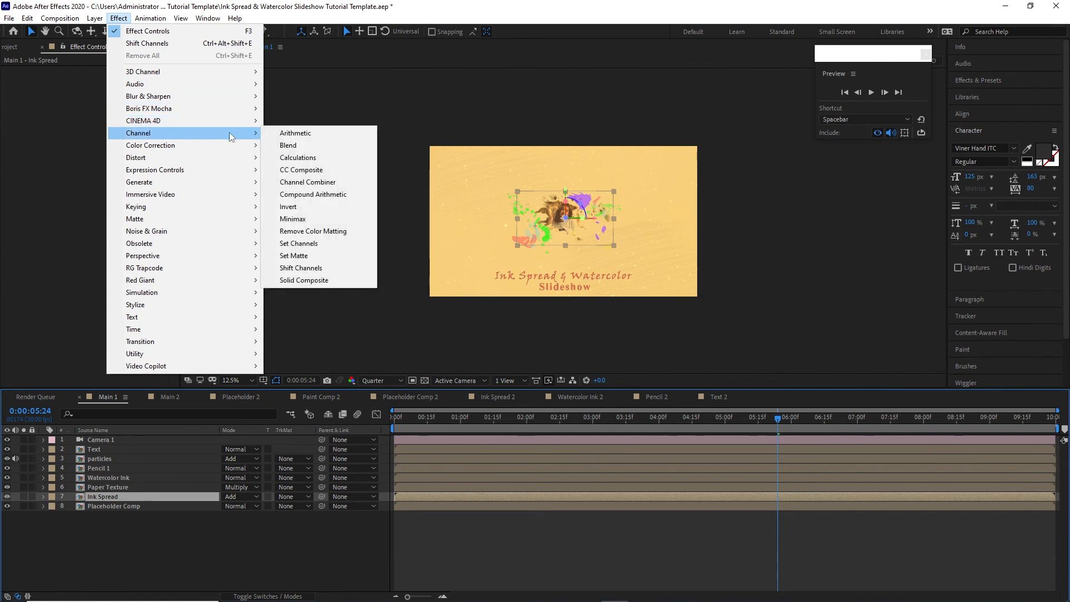
pyautogui.click(307, 269)
pyautogui.click(132, 80)
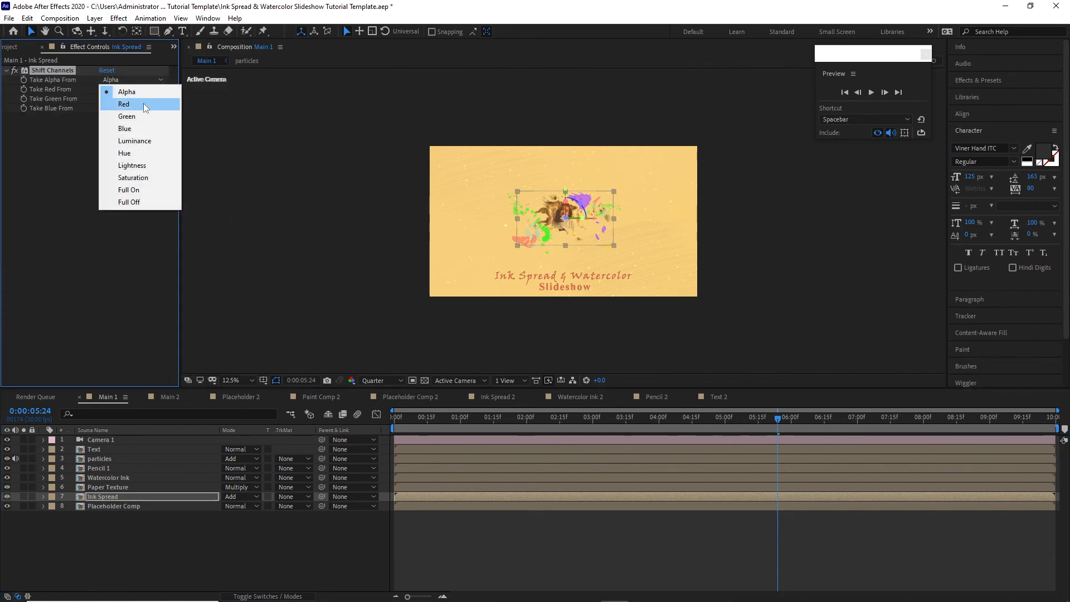
pyautogui.click(153, 143)
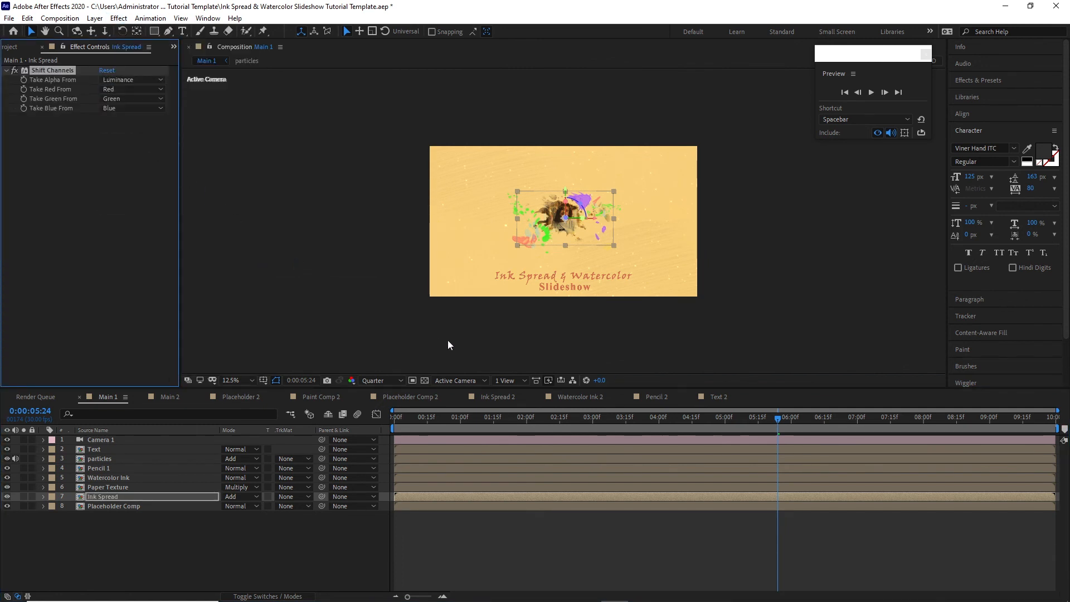
# - Check the ink spread in Main 1 at 0:00:03:04, and preview Main 2 from its first frame
pyautogui.press('.')
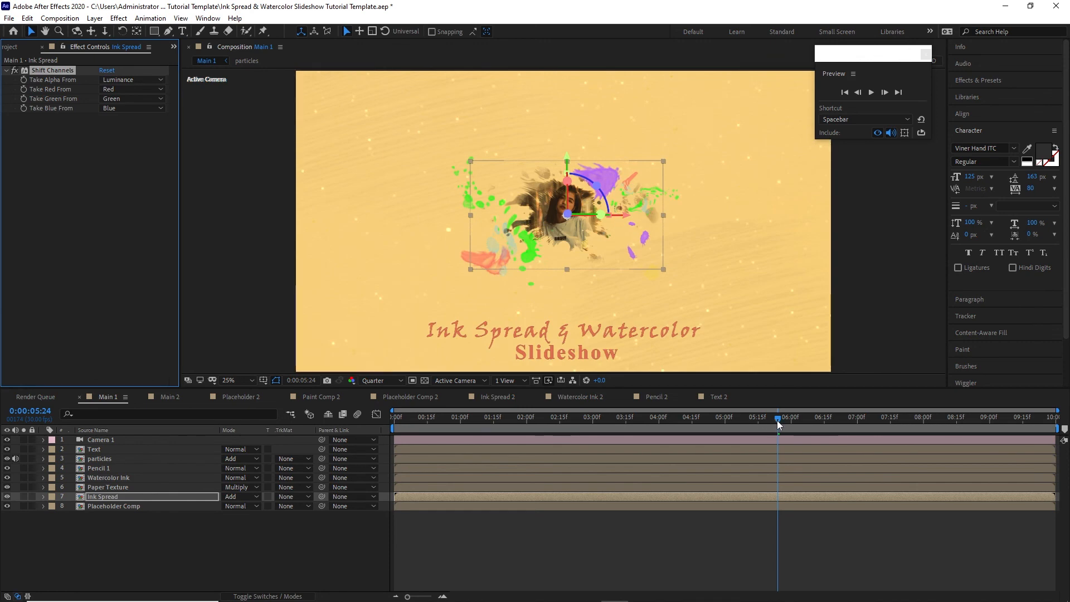
pyautogui.moveTo(777, 420); pyautogui.dragTo(533, 416)
pyautogui.click(601, 418)
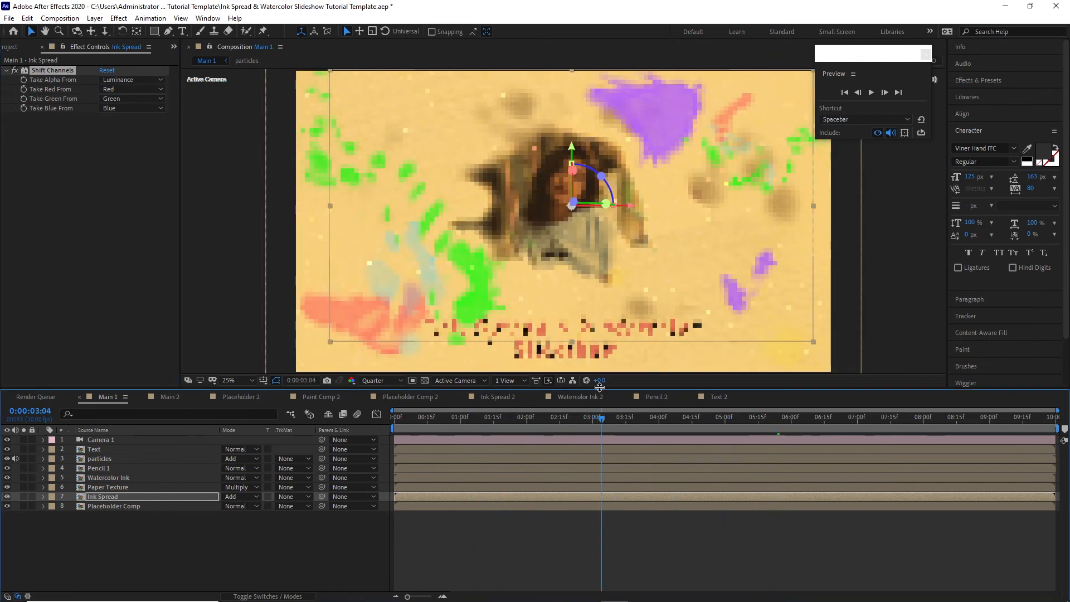
pyautogui.click(159, 400)
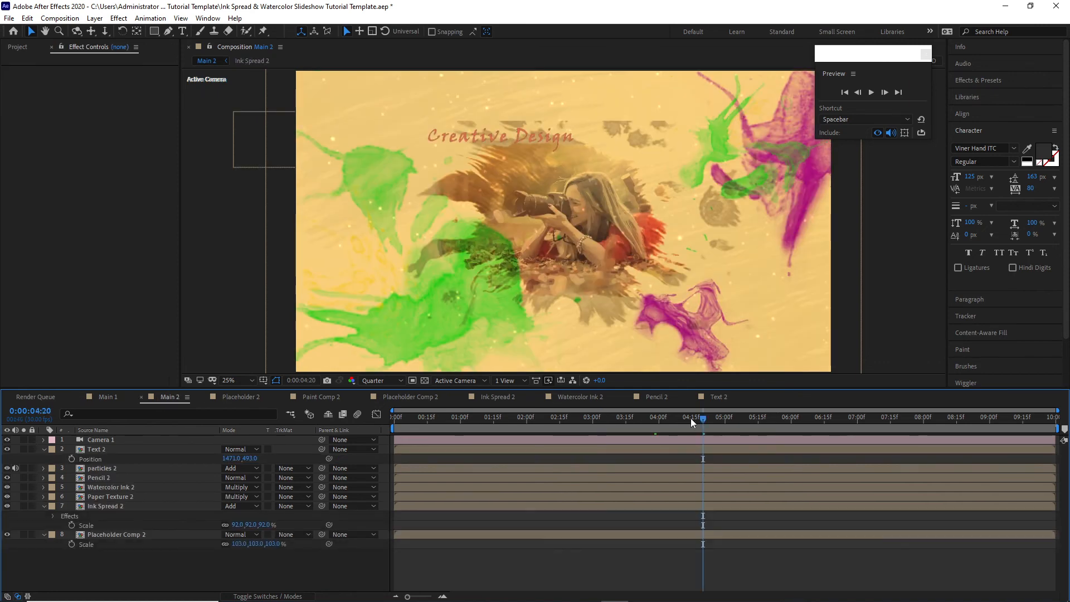
pyautogui.moveTo(690, 418); pyautogui.dragTo(390, 430)
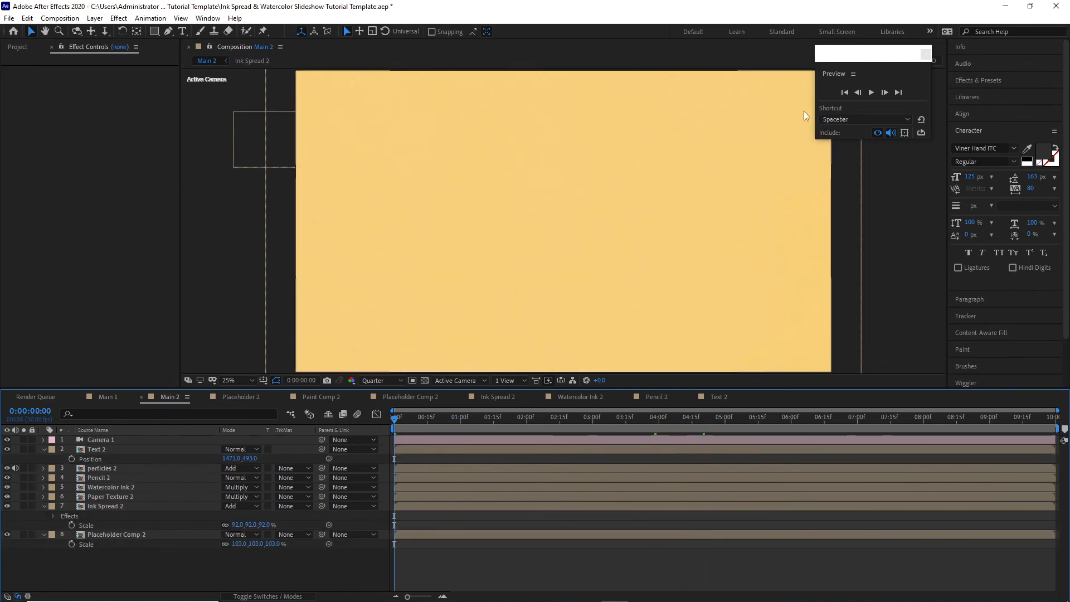
pyautogui.click(871, 92)
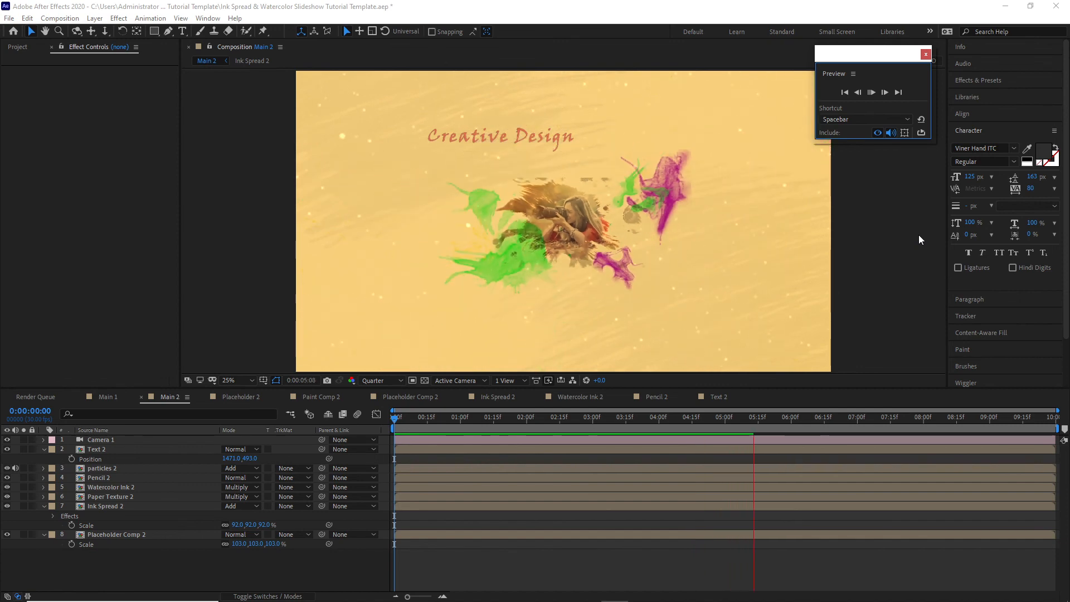
pyautogui.click(875, 95)
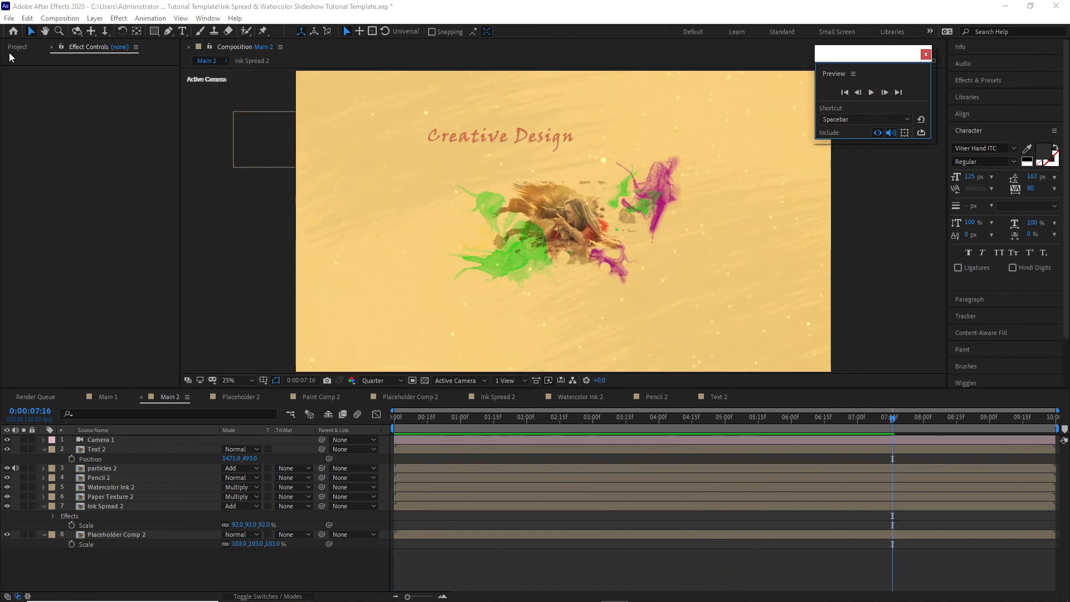
# - Create a composition named Final at 3840 x 2160 px, 30 fps, with a duration of 0:00:15:00
pyautogui.click(16, 47)
pyautogui.click(5, 168)
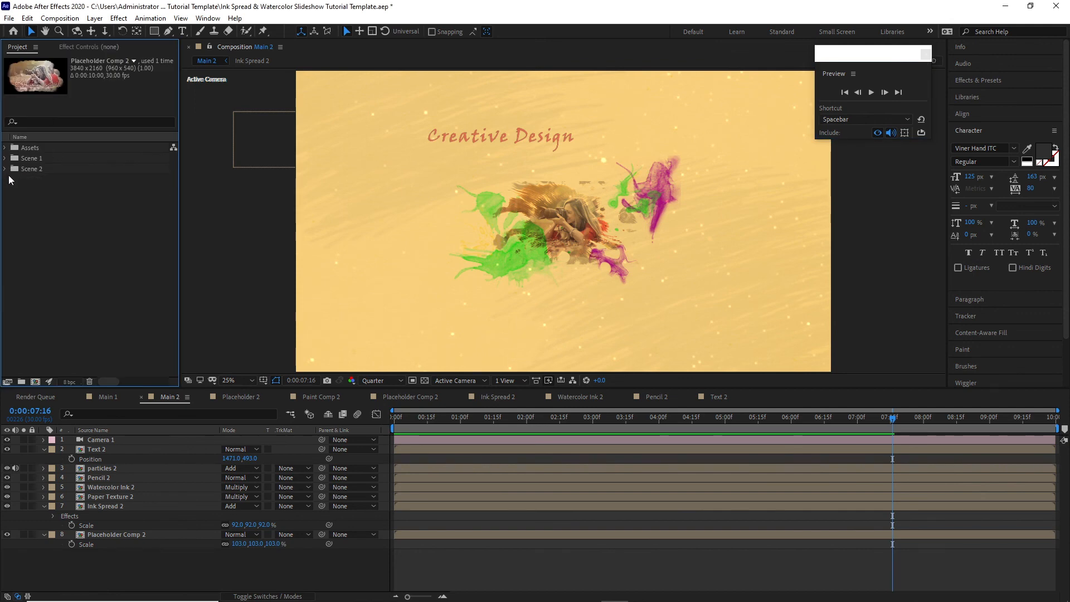
pyautogui.click(59, 18)
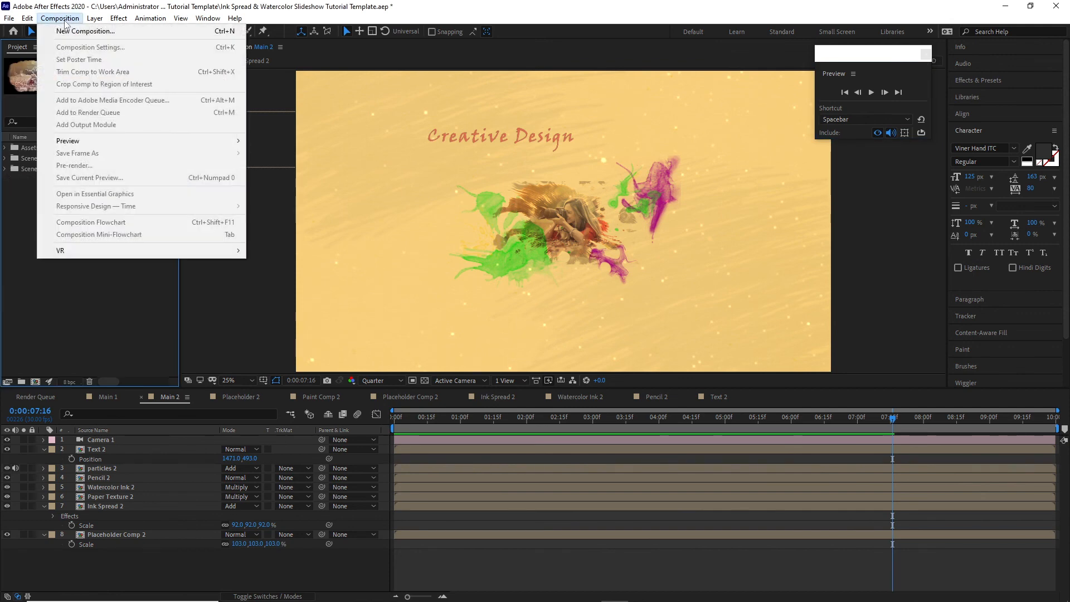
pyautogui.click(67, 31)
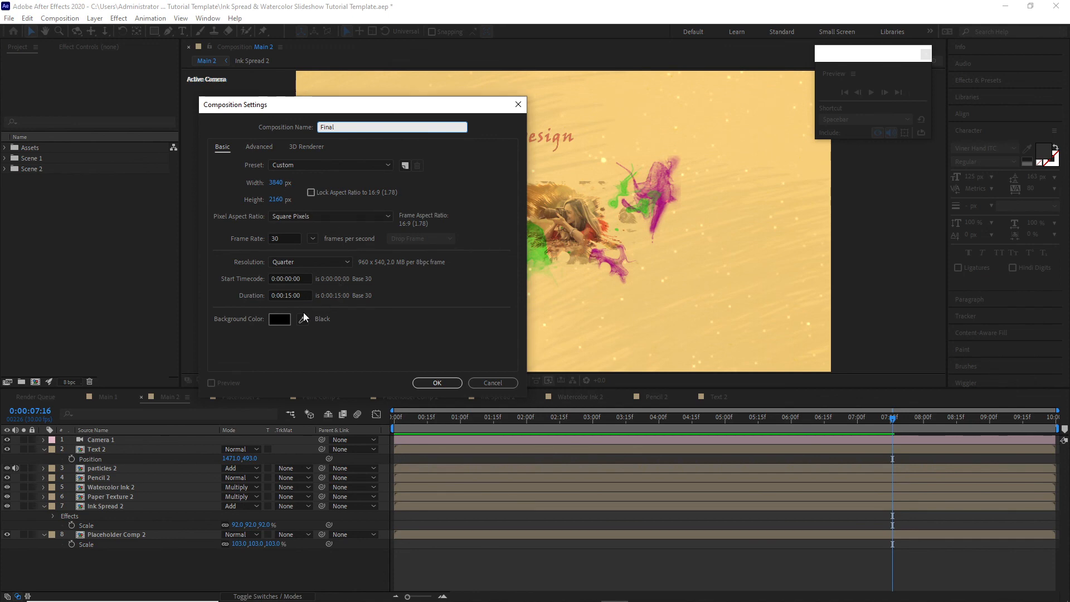
pyautogui.click(440, 383)
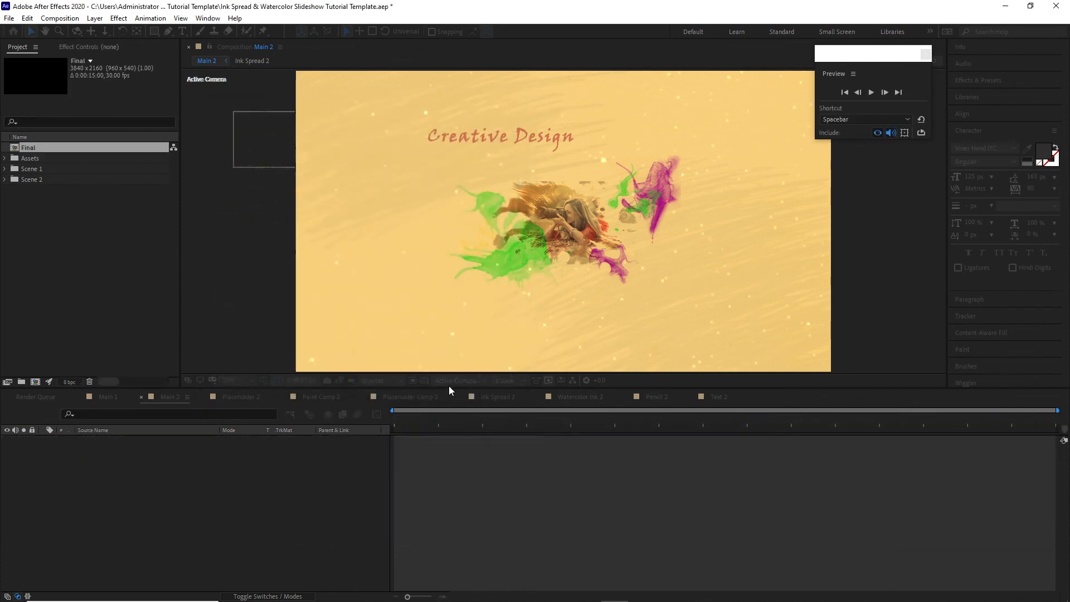
# - Add Main 1 from Scene 1 and Main 2 from Scene 2 to Final, with Main 2 as the upper layer
pyautogui.click(5, 169)
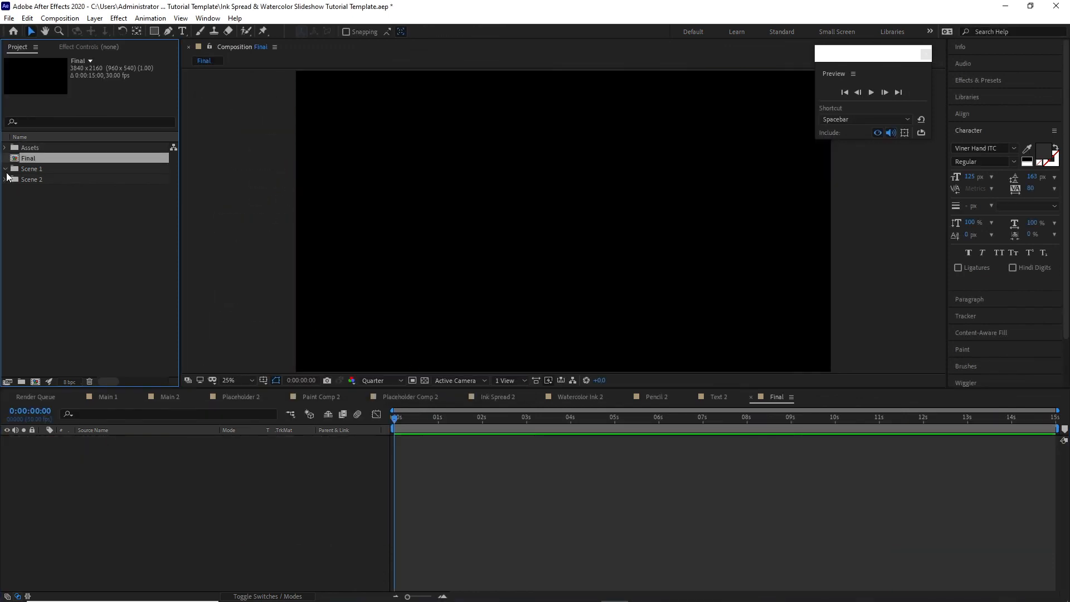
pyautogui.moveTo(34, 190); pyautogui.dragTo(176, 483)
pyautogui.click(6, 286)
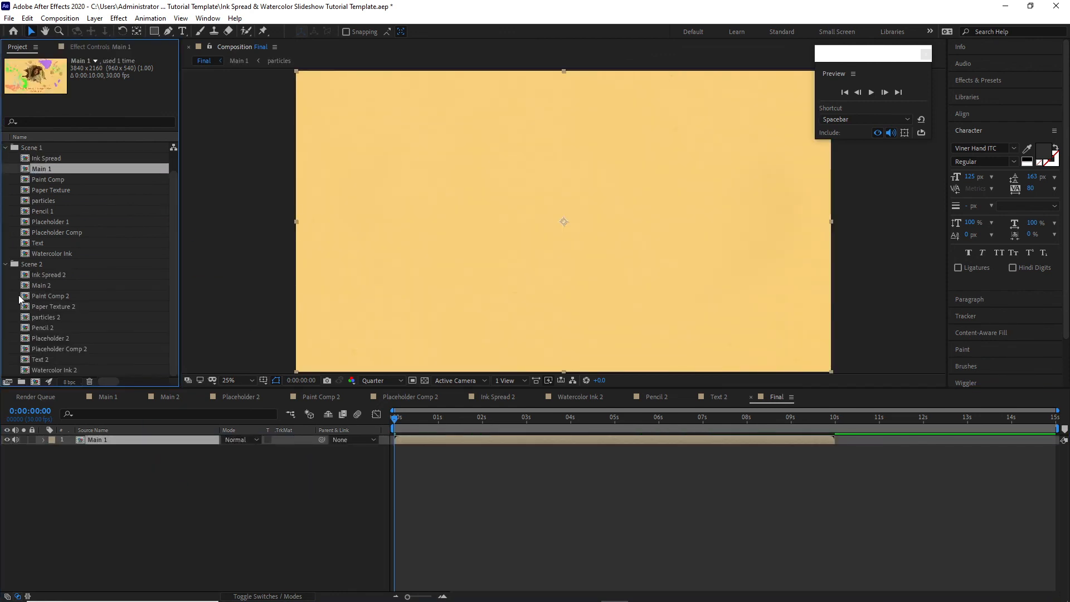
pyautogui.moveTo(39, 289); pyautogui.dragTo(89, 438)
# - Shift the Main 2 layer in Final so it starts at 0:00:05:15
pyautogui.press('pagedown')
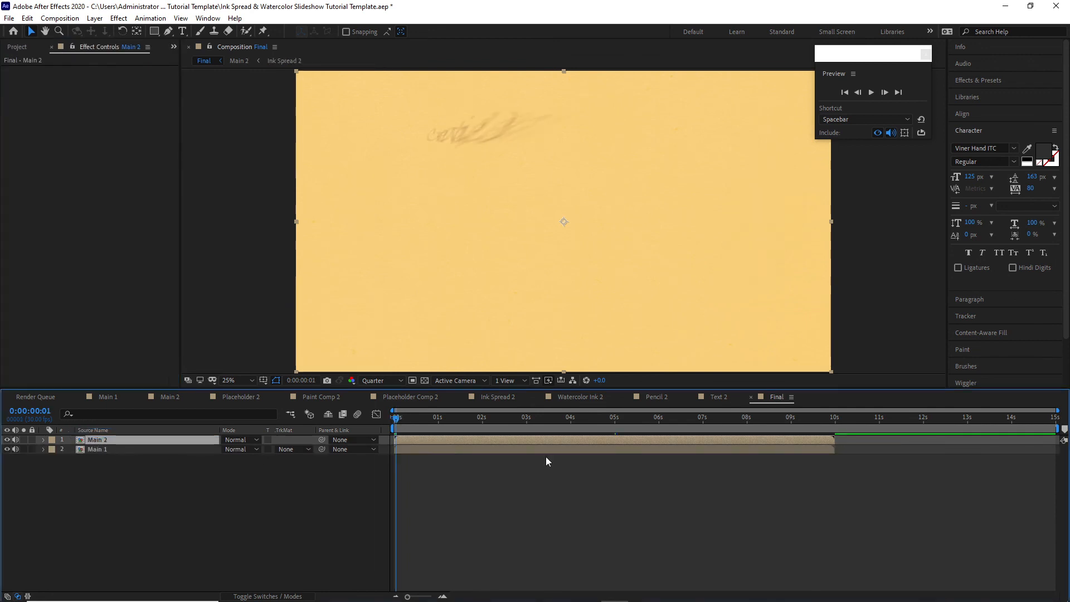
pyautogui.moveTo(413, 417)
pyautogui.mouseDown()
pyautogui.moveTo(472, 430)
pyautogui.moveTo(623, 434)
pyautogui.mouseUp()
pyautogui.press('space')
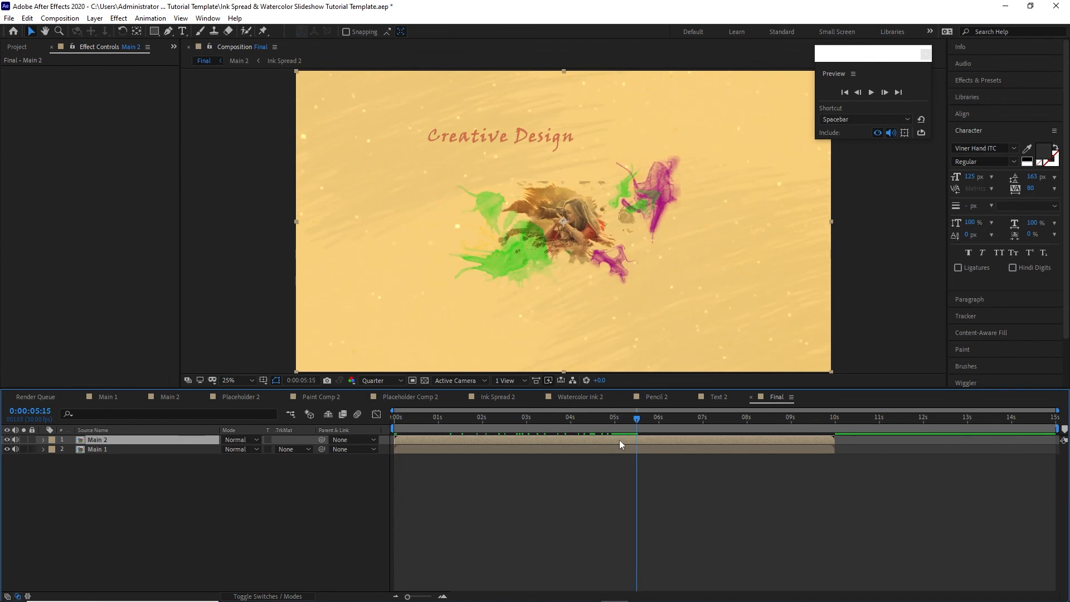
pyautogui.press('[')
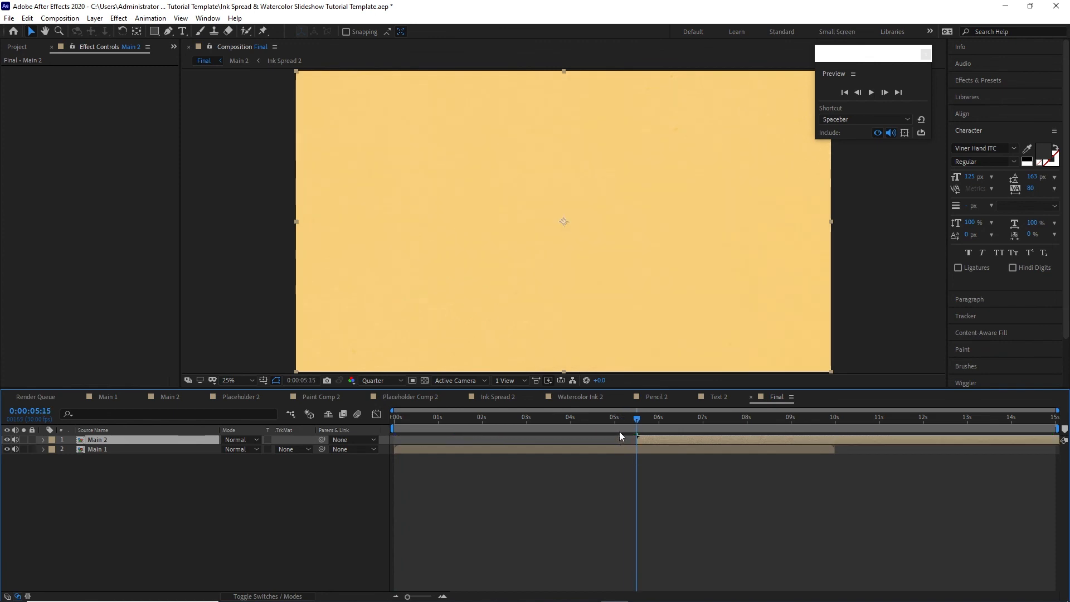
# - Add an adjustment layer above both scenes with the Sharpen effect at an amount of 10, and preview Final from its start
pyautogui.click(95, 17)
pyautogui.moveTo(168, 31)
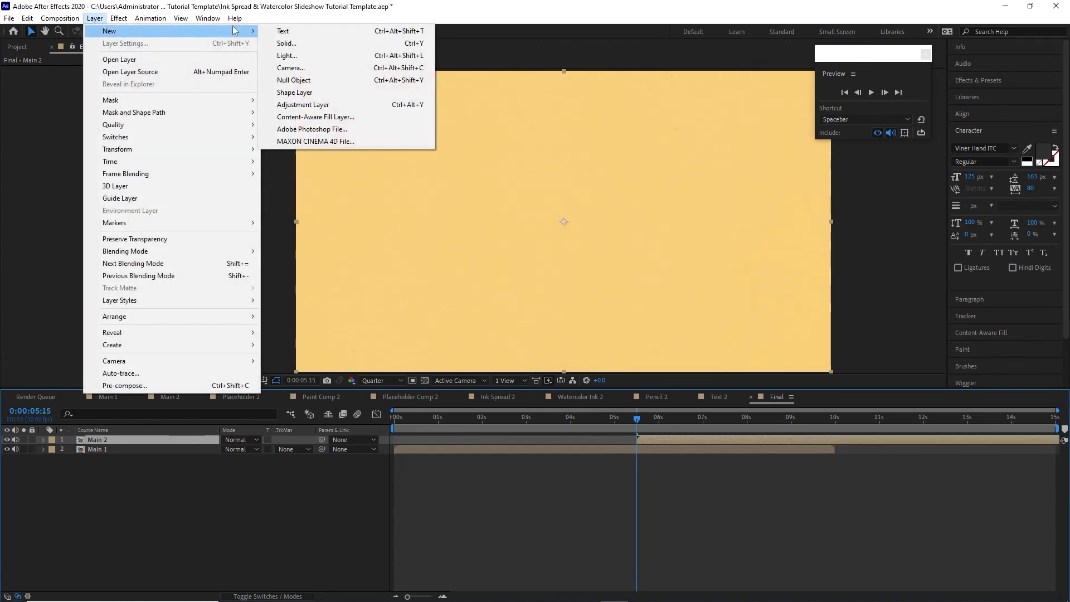
pyautogui.click(302, 105)
pyautogui.click(119, 18)
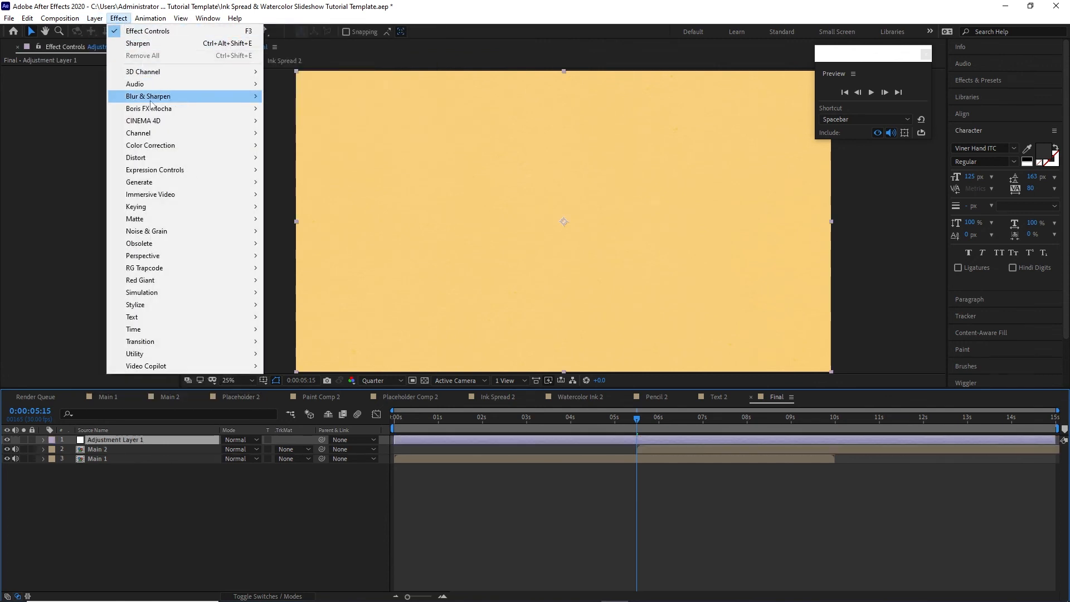
pyautogui.moveTo(162, 132)
pyautogui.moveTo(148, 96)
pyautogui.click(295, 256)
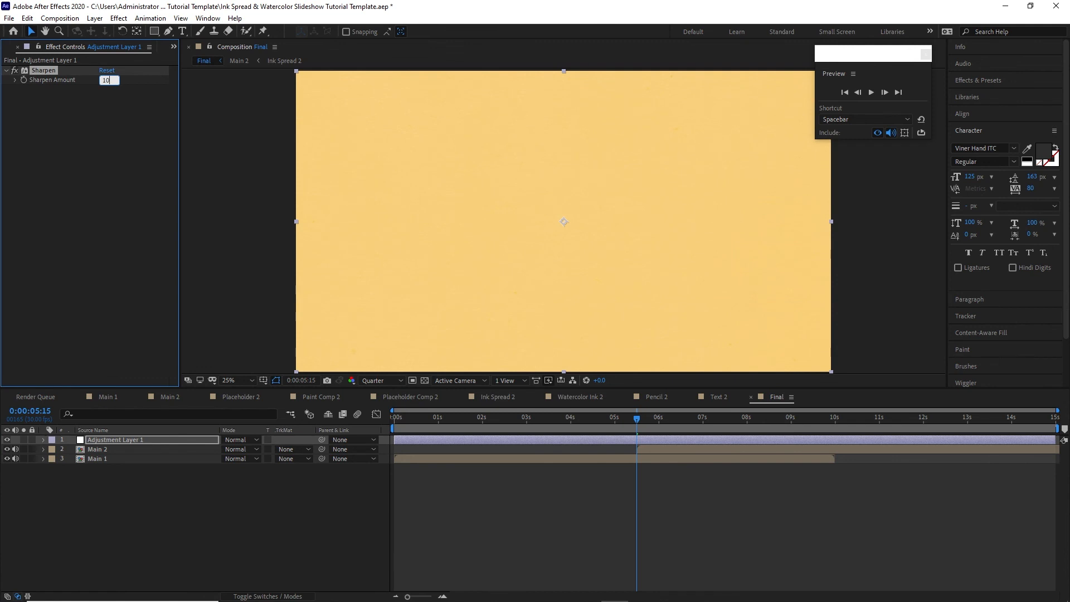
pyautogui.press('Return')
pyautogui.click(393, 423)
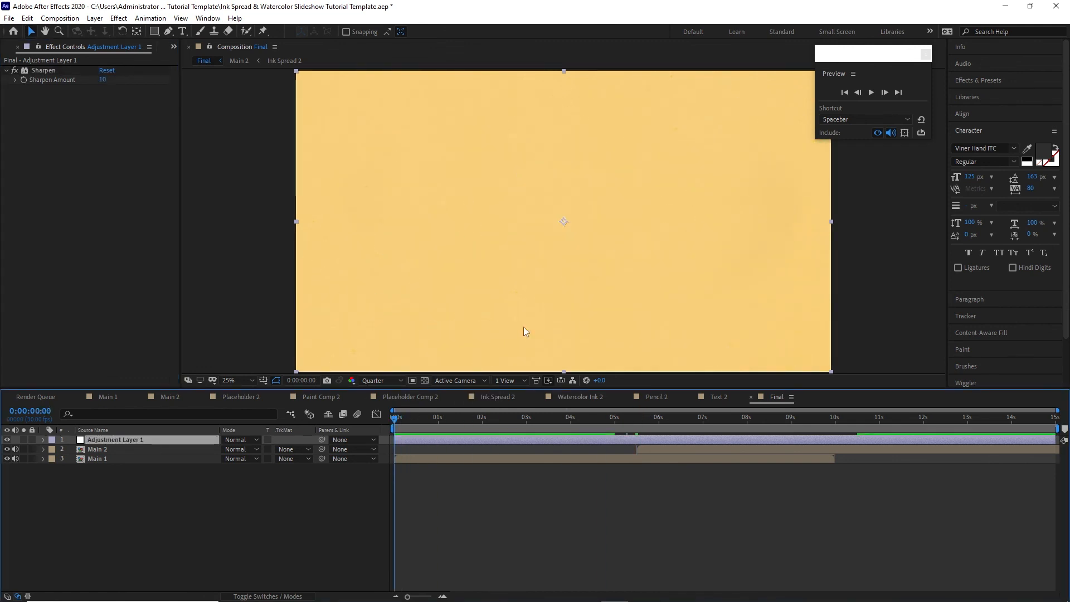
pyautogui.click(872, 93)
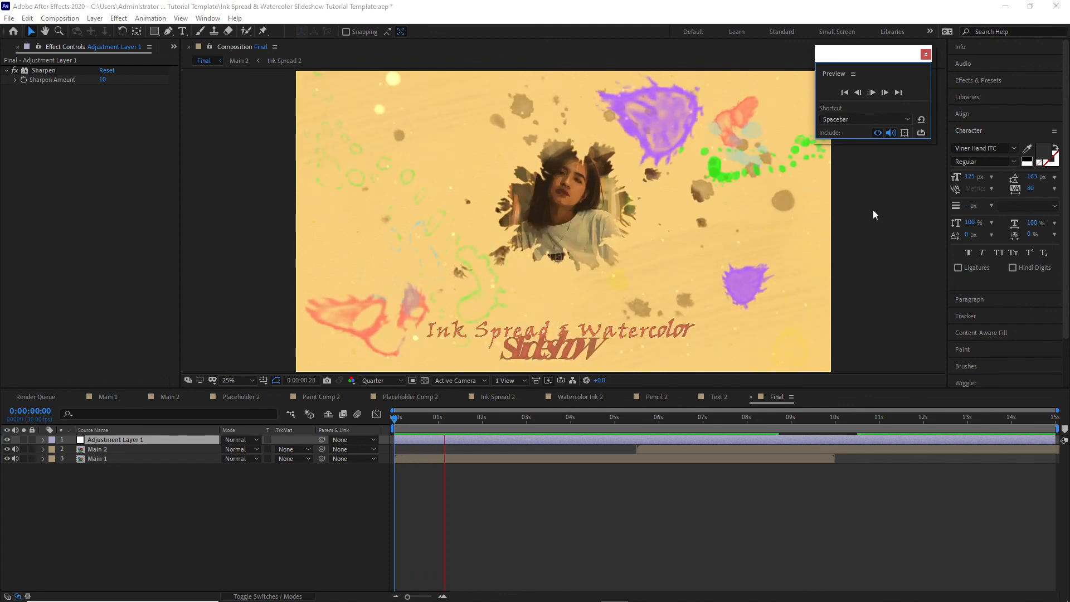